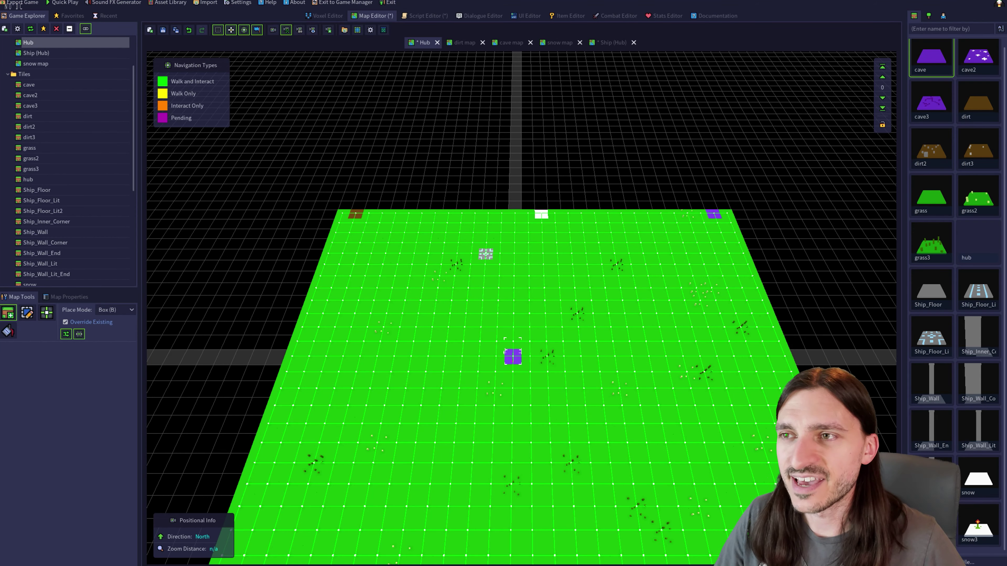
Examine the Hub map's overall layout, both up close and from far away
{"action": "scroll", "coordinate": [512, 361], "scroll_direction": "up", "scroll_amount": 3}
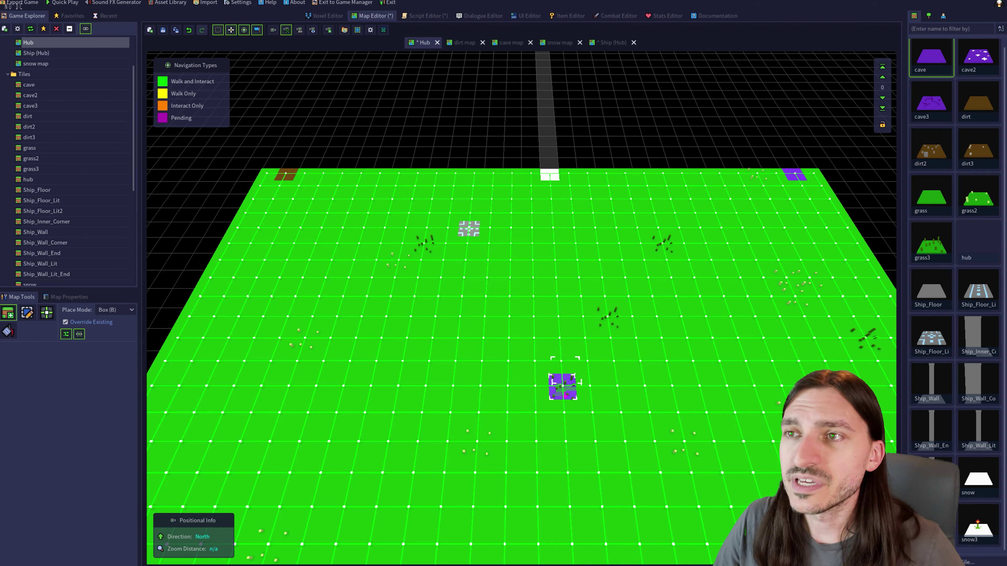
{"action": "scroll", "coordinate": [507, 342], "scroll_direction": "up", "scroll_amount": 2}
{"action": "scroll", "coordinate": [499, 325], "scroll_direction": "down", "scroll_amount": 1}
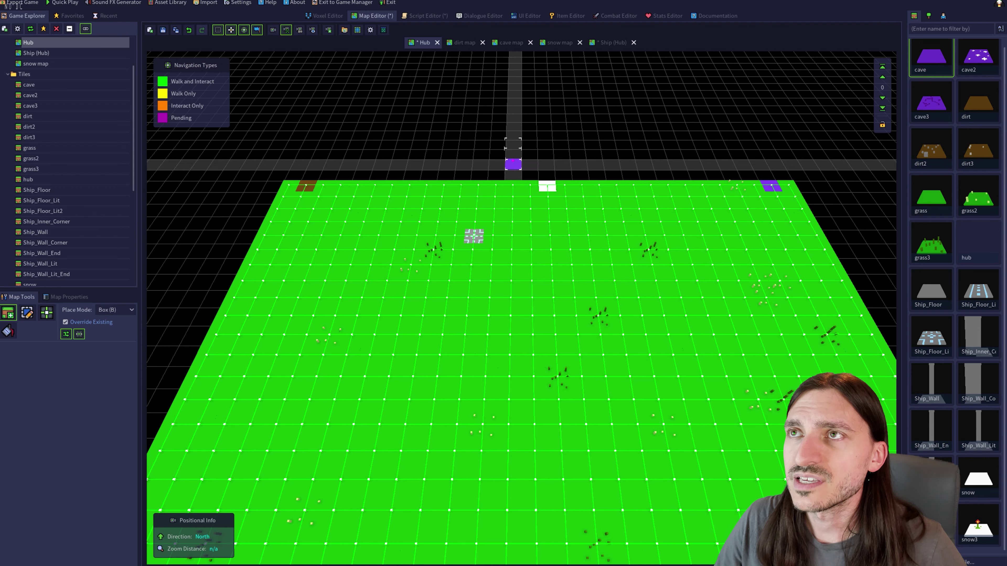
{"action": "scroll", "coordinate": [551, 313], "scroll_direction": "down", "scroll_amount": 1}
{"action": "scroll", "coordinate": [551, 316], "scroll_direction": "down", "scroll_amount": 3}
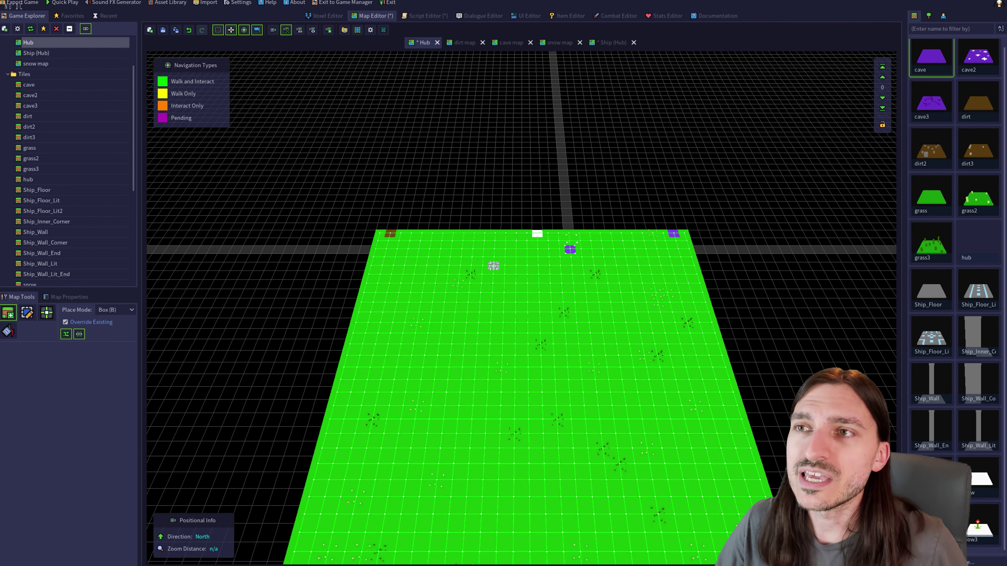
{"action": "scroll", "coordinate": [679, 265], "scroll_direction": "down", "scroll_amount": 3}
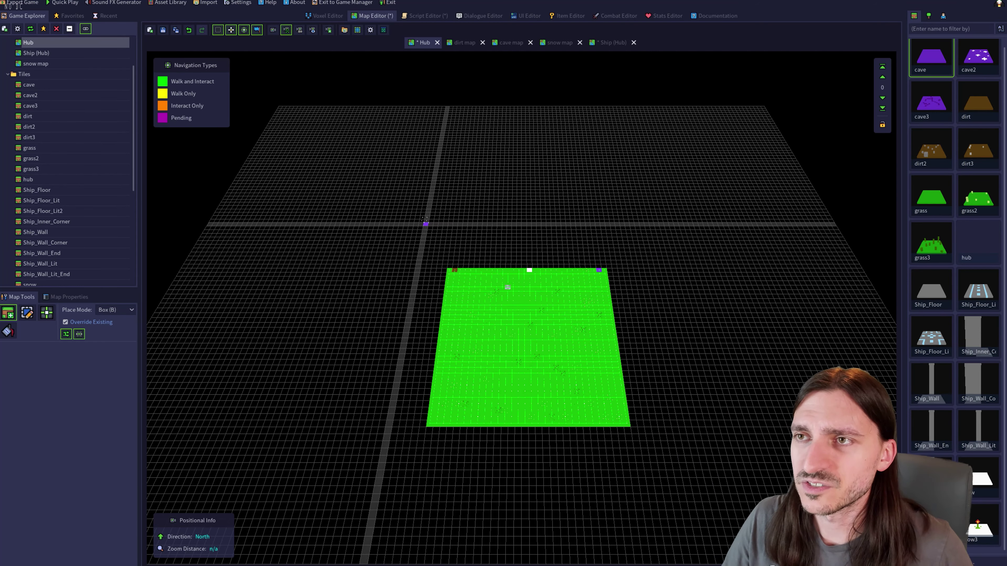
{"action": "scroll", "coordinate": [555, 380], "scroll_direction": "up", "scroll_amount": 3}
{"action": "scroll", "coordinate": [555, 373], "scroll_direction": "up", "scroll_amount": 5}
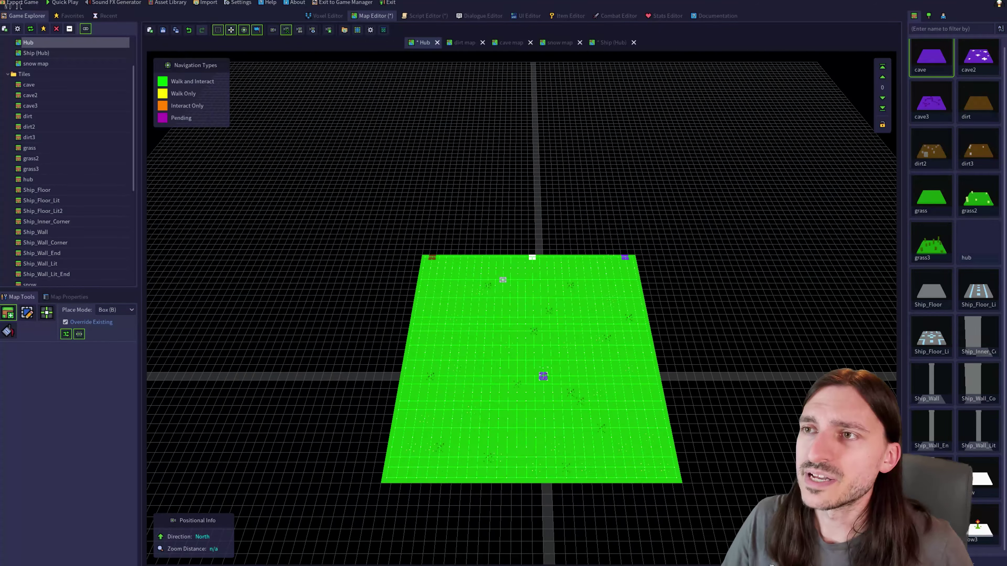
{"action": "scroll", "coordinate": [449, 323], "scroll_direction": "up", "scroll_amount": 3}
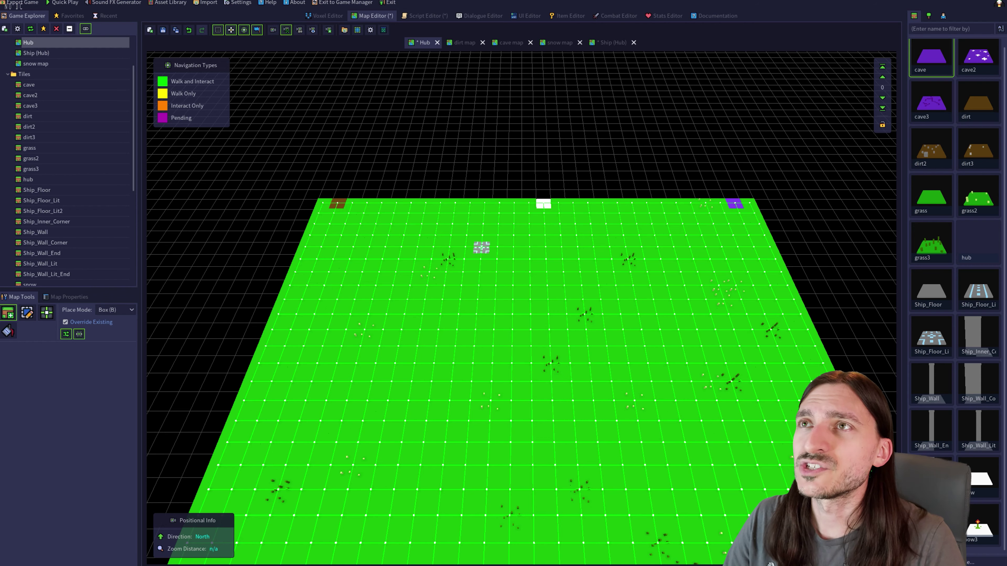
Switch to the Voxel Editor and inspect the cave, cave2 and cave3 tile models
{"action": "left_click", "coordinate": [324, 15]}
{"action": "middle_click_drag", "start_coordinate": [521, 302], "coordinate": [521, 341]}
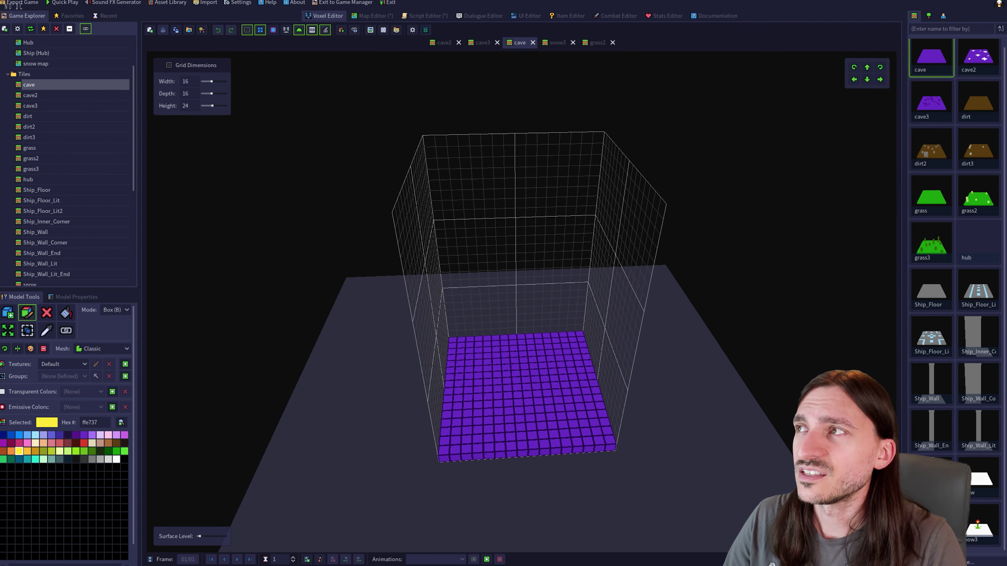
{"action": "left_click", "coordinate": [977, 58]}
{"action": "middle_click_drag", "start_coordinate": [521, 302], "coordinate": [500, 363]}
{"action": "left_click", "coordinate": [931, 101]}
{"action": "middle_click_drag", "start_coordinate": [521, 301], "coordinate": [543, 333]}
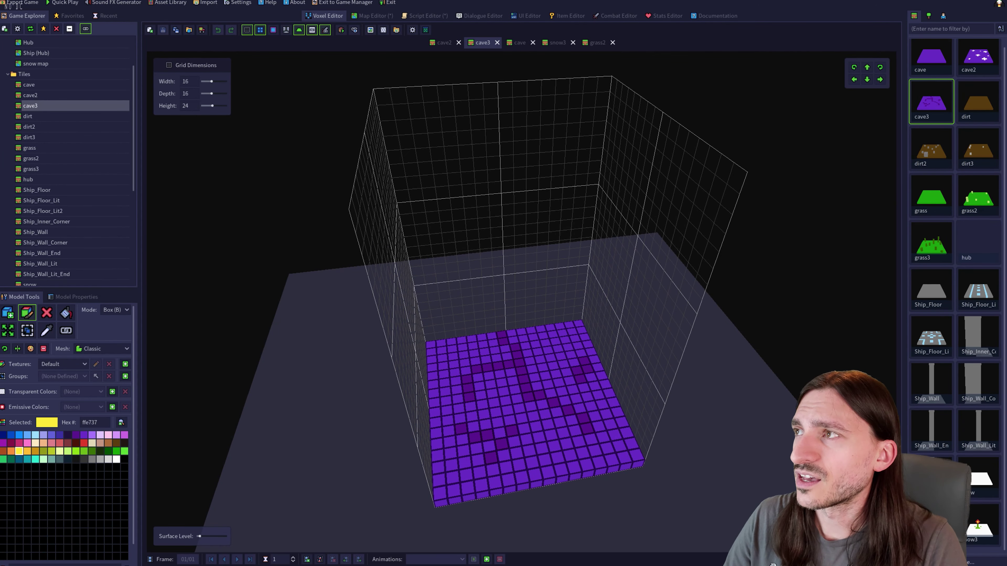
Open the dirt, dirt2 and dirt3 tiles and inspect their voxel models
{"action": "double_click", "coordinate": [991, 107]}
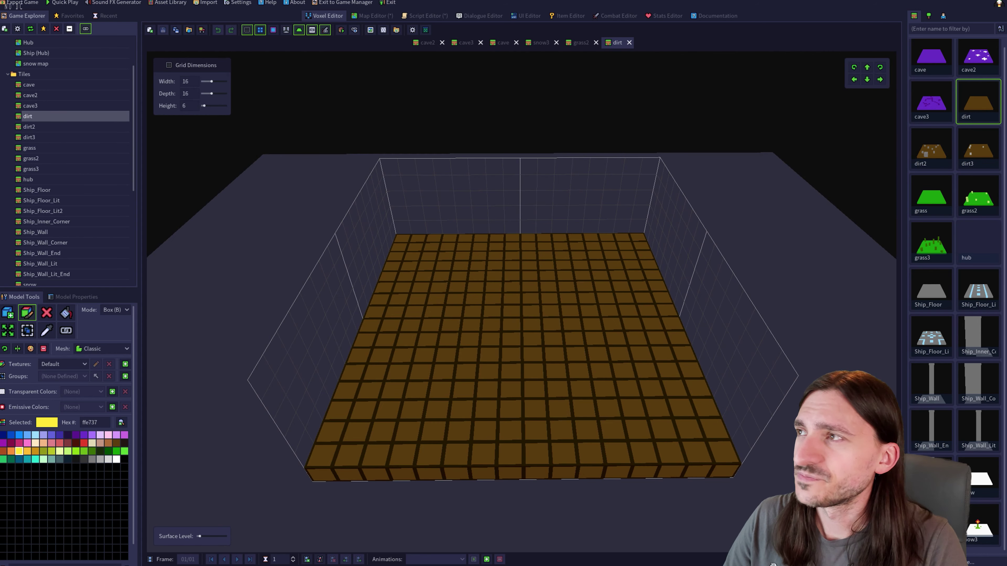
{"action": "double_click", "coordinate": [930, 149]}
{"action": "middle_click_drag", "start_coordinate": [675, 275], "coordinate": [699, 335]}
{"action": "scroll", "coordinate": [682, 336], "scroll_direction": "down", "scroll_amount": 3}
{"action": "double_click", "coordinate": [977, 148]}
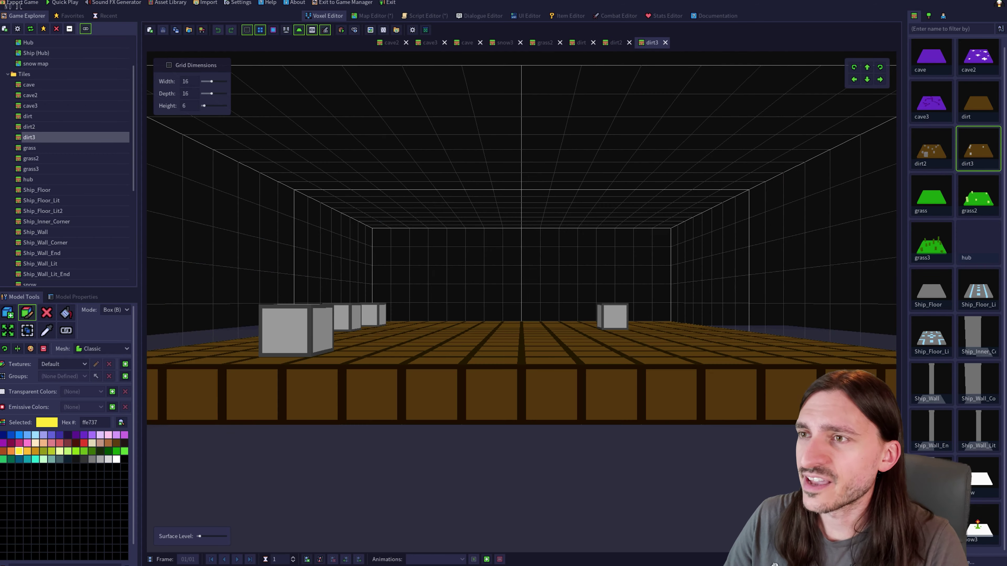
{"action": "middle_click_drag", "start_coordinate": [749, 234], "coordinate": [758, 292]}
Open the grass, grass3 and hub tiles to view their voxel models
{"action": "double_click", "coordinate": [931, 195]}
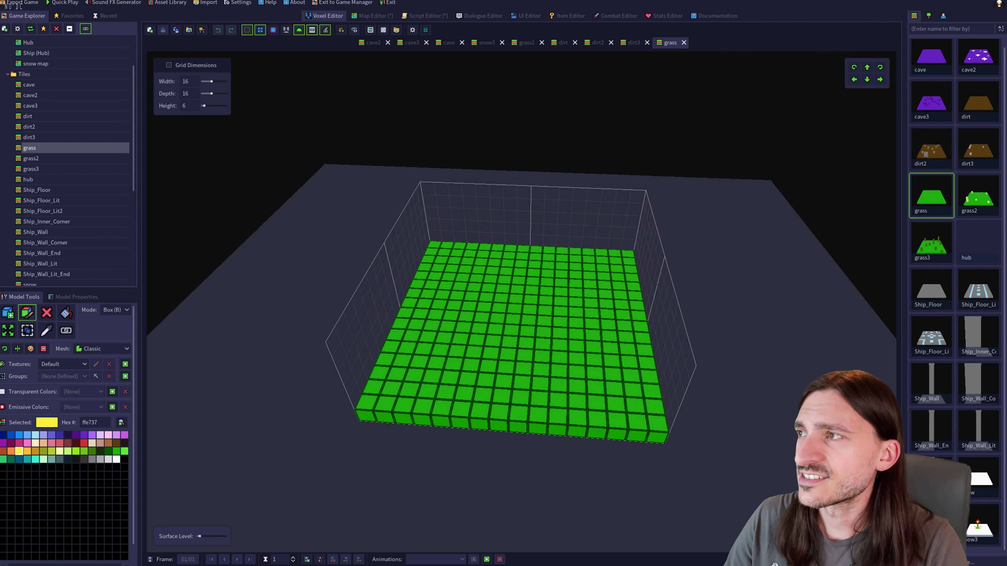
{"action": "double_click", "coordinate": [931, 243]}
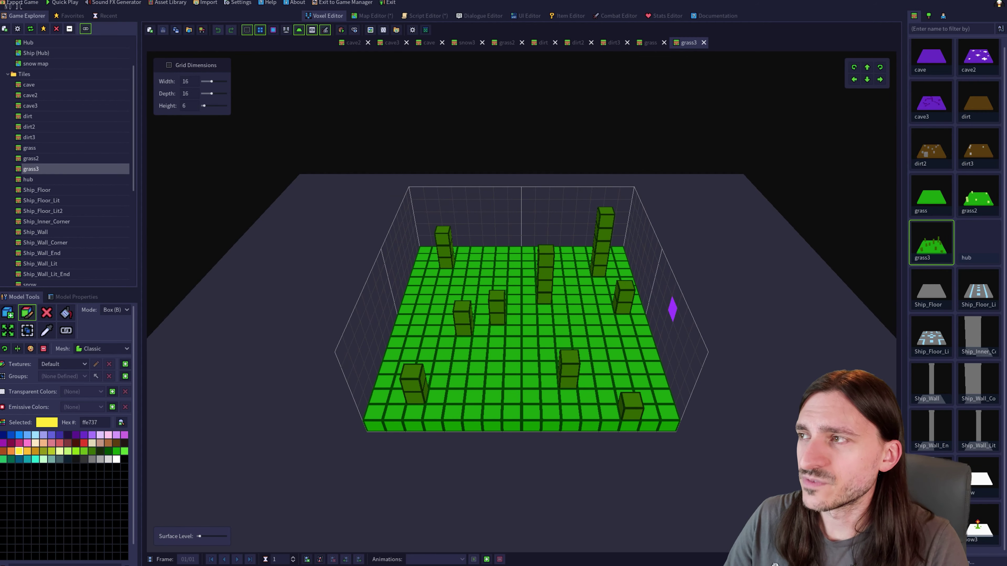
{"action": "left_click", "coordinate": [977, 242]}
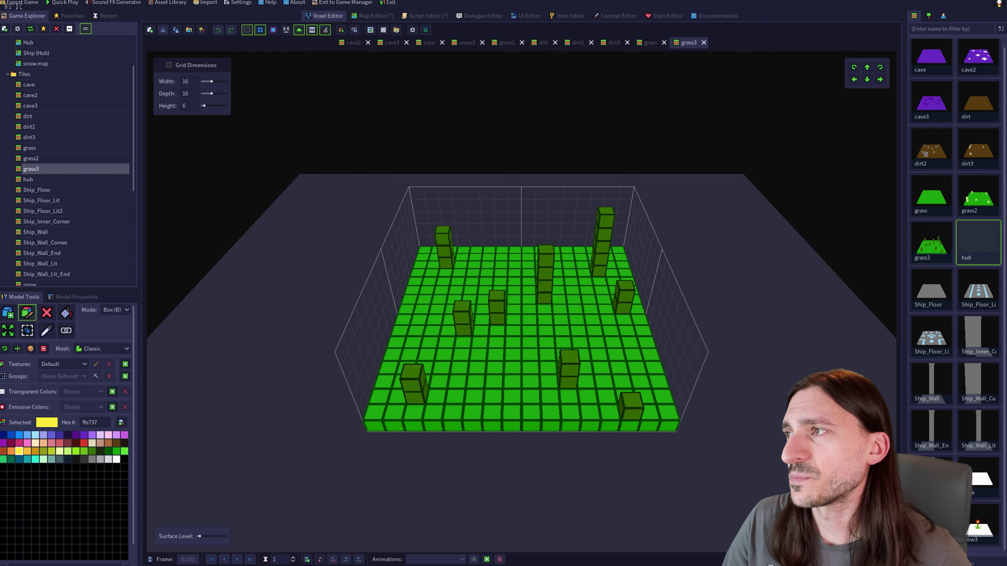
{"action": "double_click", "coordinate": [978, 242]}
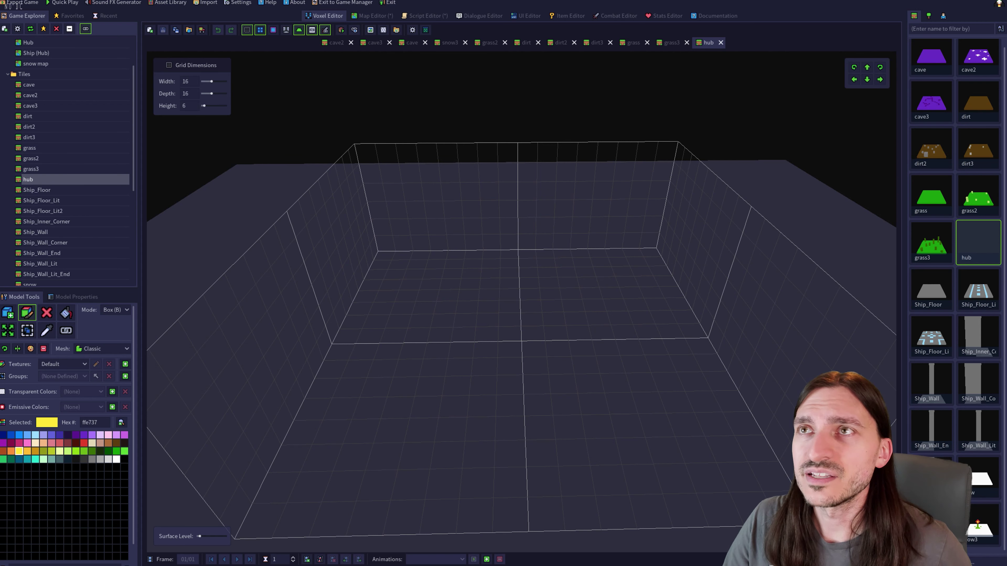
Try to delete the empty hub tile from the tile library
{"action": "right_click", "coordinate": [967, 244]}
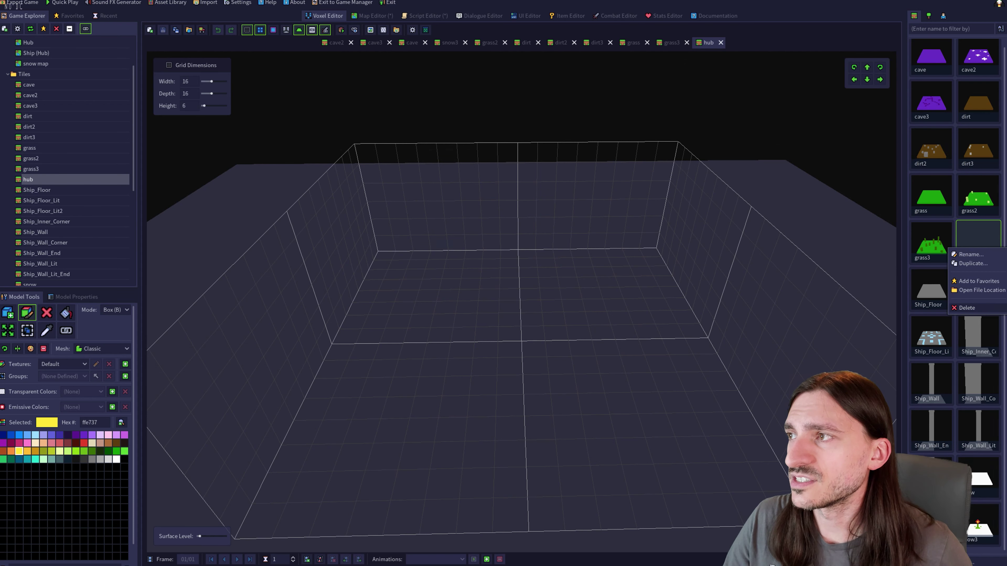
{"action": "left_click", "coordinate": [967, 308]}
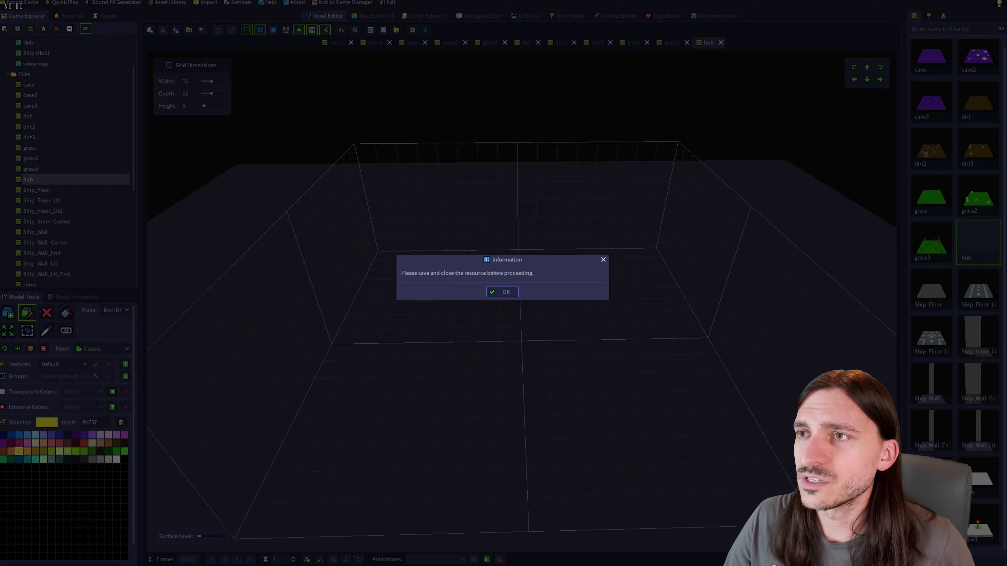
{"action": "left_click", "coordinate": [504, 292]}
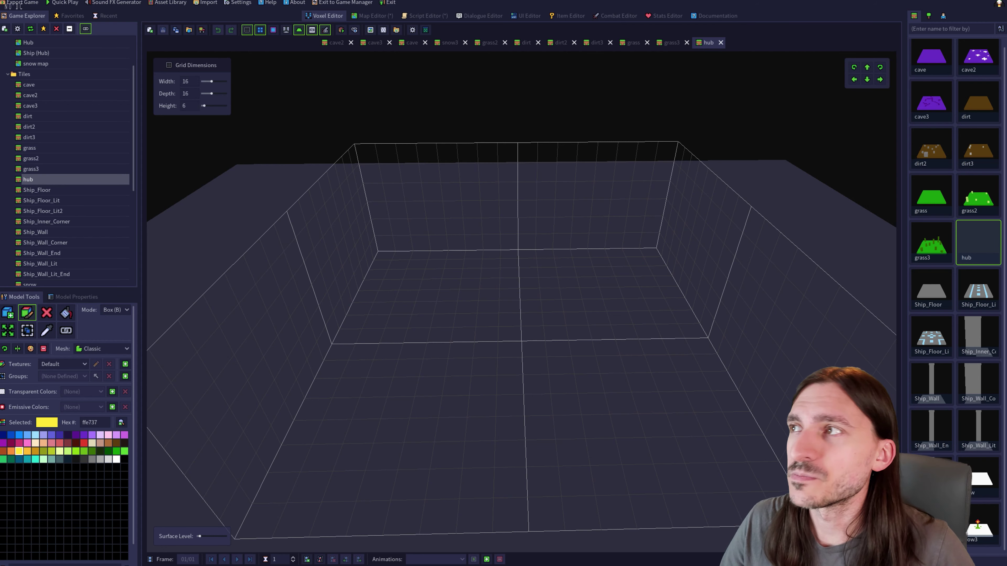
Open the snow, snow2 and snow3 tiles and inspect their voxel models
{"action": "left_click", "coordinate": [977, 478]}
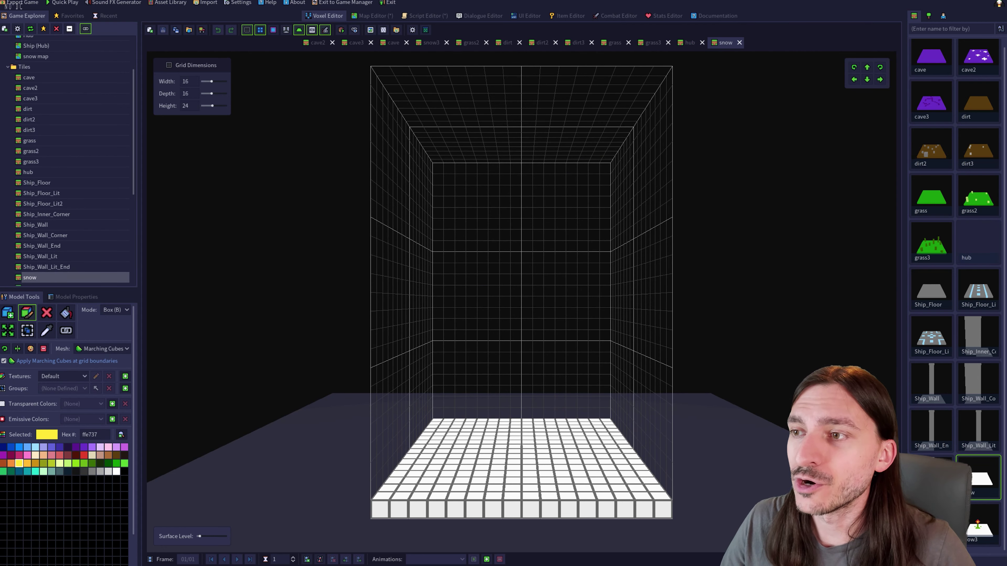
{"action": "middle_click_drag", "start_coordinate": [521, 277], "coordinate": [531, 329]}
{"action": "scroll", "coordinate": [521, 309], "scroll_direction": "down", "scroll_amount": 4}
{"action": "left_click", "coordinate": [930, 525]}
{"action": "mouse_move", "coordinate": [521, 278]}
{"action": "middle_mouse_down"}
{"action": "mouse_move", "coordinate": [531, 317]}
{"action": "mouse_move", "coordinate": [503, 285]}
{"action": "mouse_move", "coordinate": [513, 278]}
{"action": "middle_mouse_up"}
{"action": "left_click", "coordinate": [977, 524]}
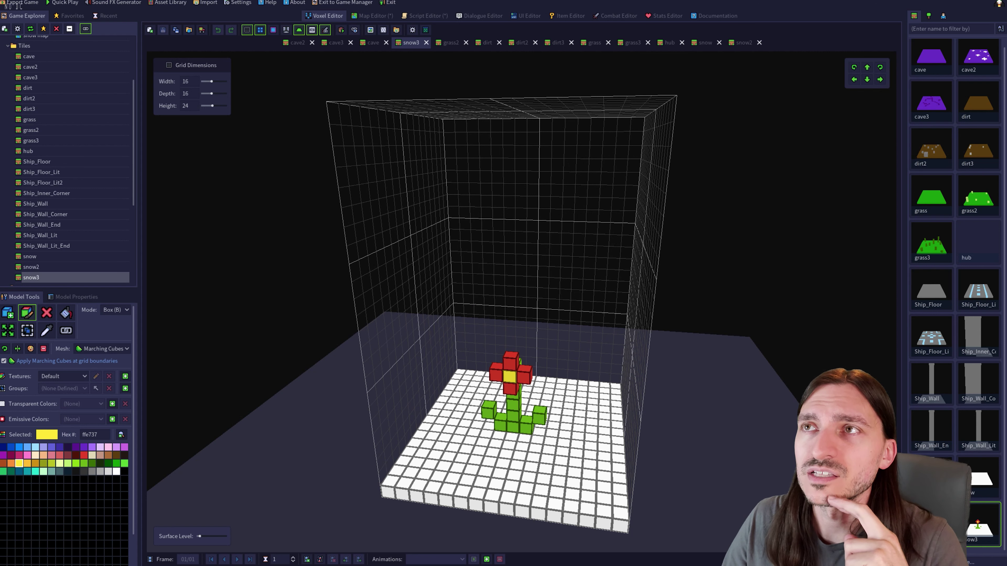
Close all the open tile models except cave2
{"action": "left_click", "coordinate": [759, 42]}
{"action": "left_click", "coordinate": [740, 42]}
{"action": "left_click", "coordinate": [721, 43]}
{"action": "left_click", "coordinate": [703, 42]}
{"action": "left_click", "coordinate": [683, 43]}
{"action": "left_click", "coordinate": [665, 42]}
{"action": "left_click", "coordinate": [647, 42]}
{"action": "left_click", "coordinate": [629, 43]}
{"action": "left_click", "coordinate": [614, 42]}
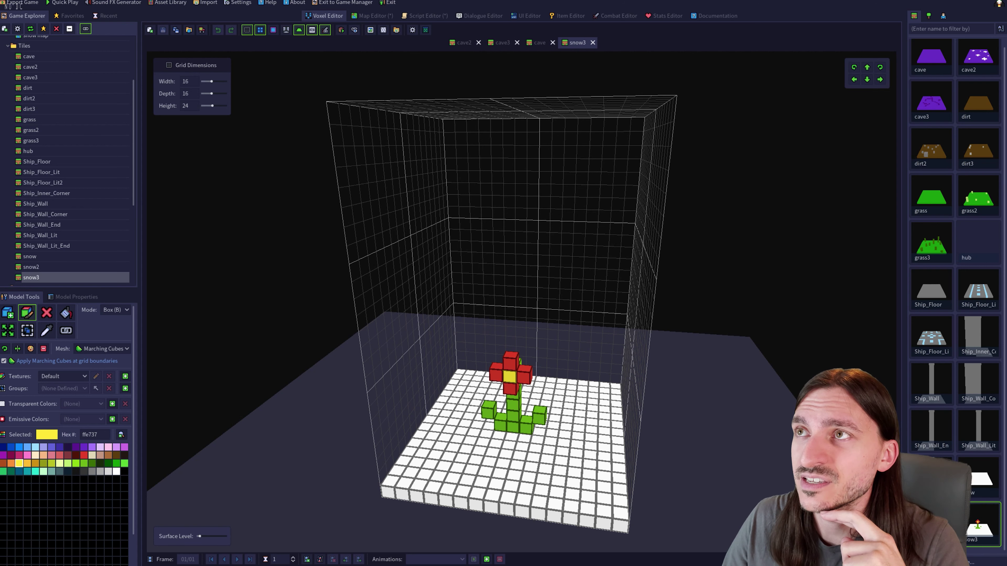
{"action": "left_click", "coordinate": [592, 42]}
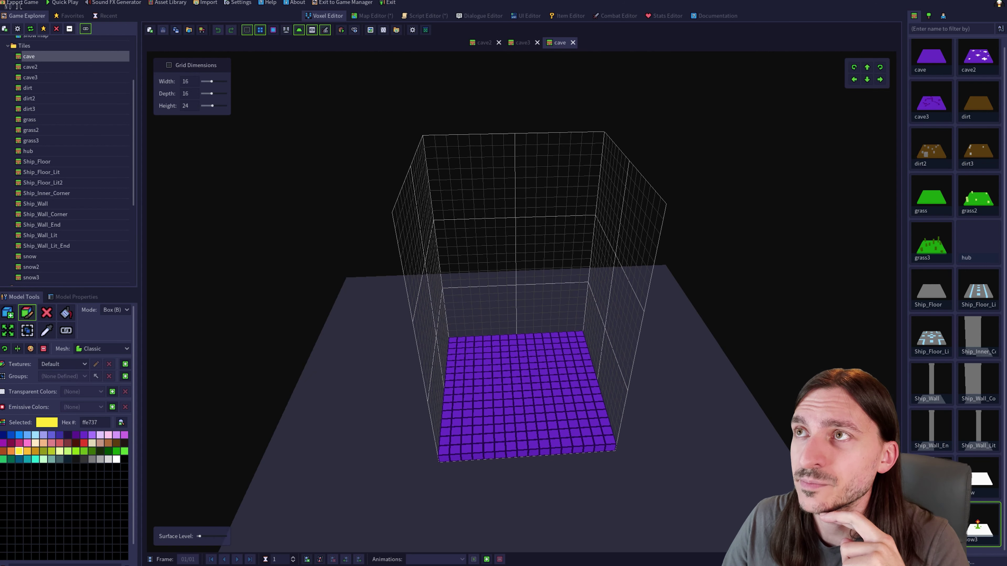
{"action": "key", "text": "ctrl+w"}
{"action": "key", "text": "ctrl+w"}
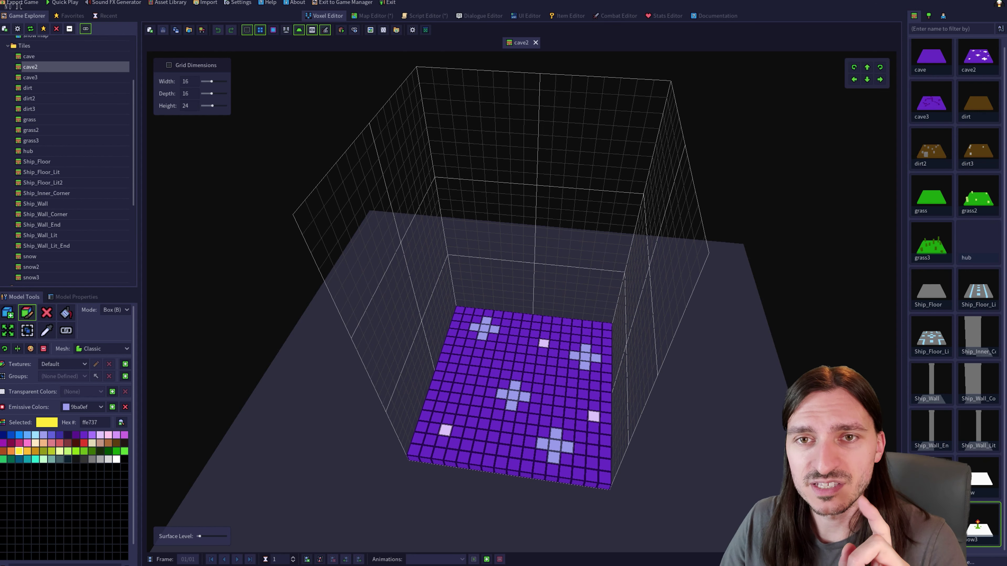
Change the cave2 tile's mesh type to Marching Cubes and save the model
{"action": "left_click", "coordinate": [102, 349]}
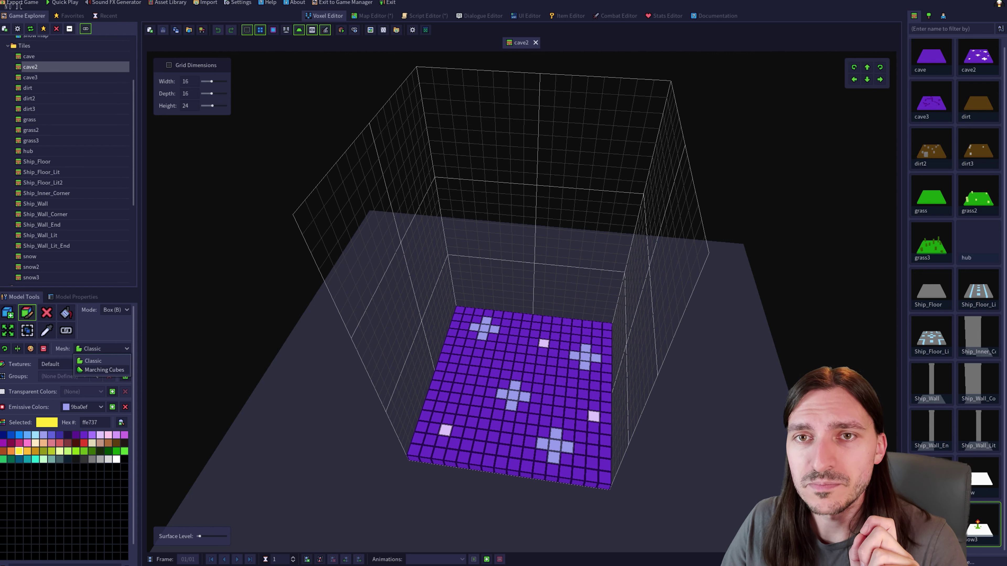
{"action": "left_click", "coordinate": [105, 370]}
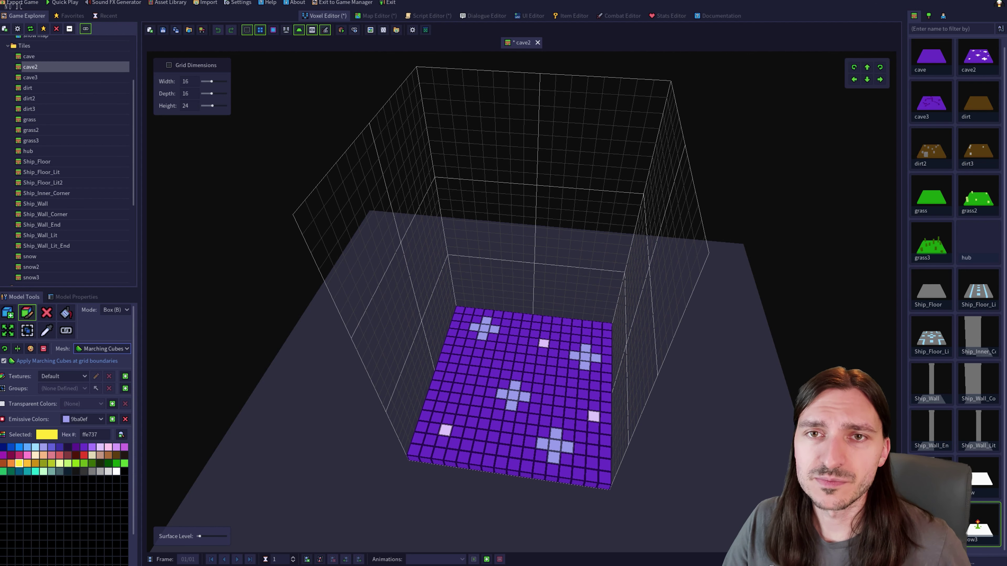
{"action": "left_click", "coordinate": [163, 29]}
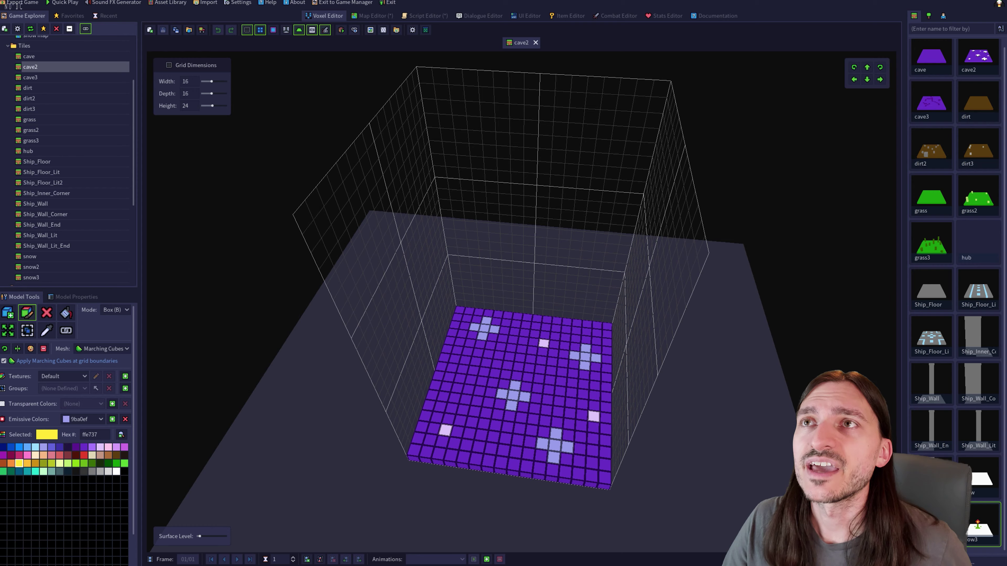
Return to the Map Editor and bring up the dirt map for a closer view
{"action": "left_click", "coordinate": [372, 16]}
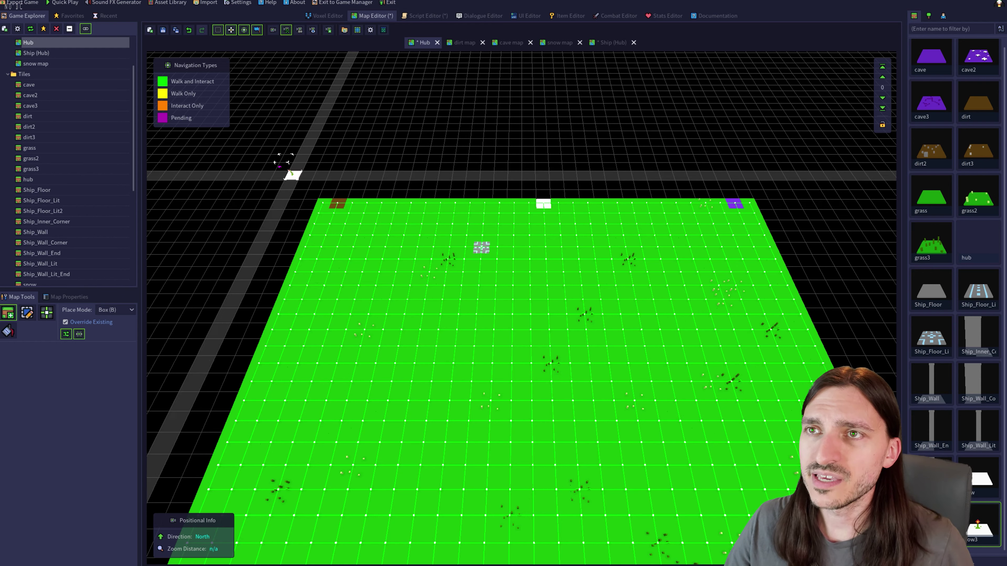
{"action": "left_click", "coordinate": [463, 42]}
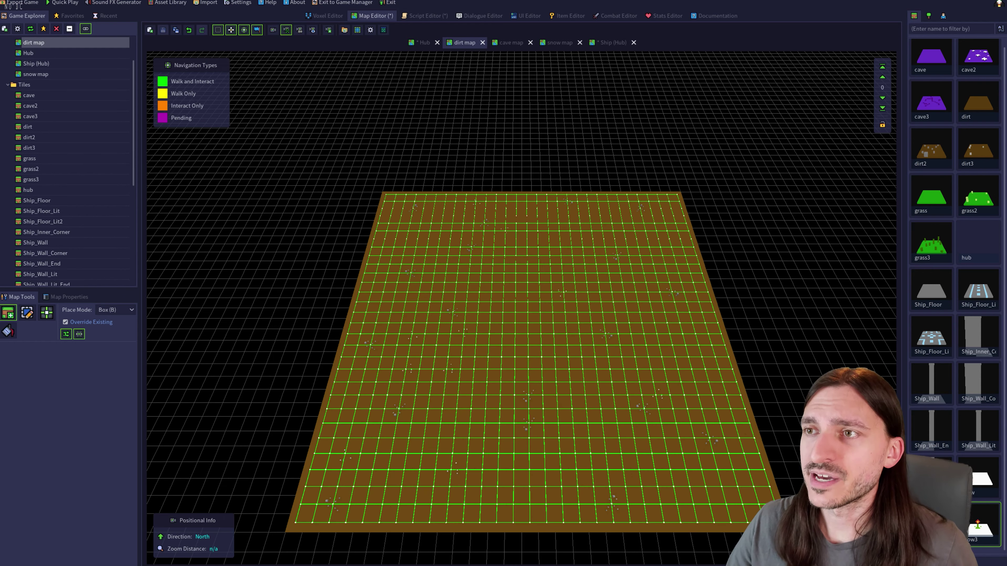
{"action": "scroll", "coordinate": [642, 382], "scroll_direction": "up", "scroll_amount": 1}
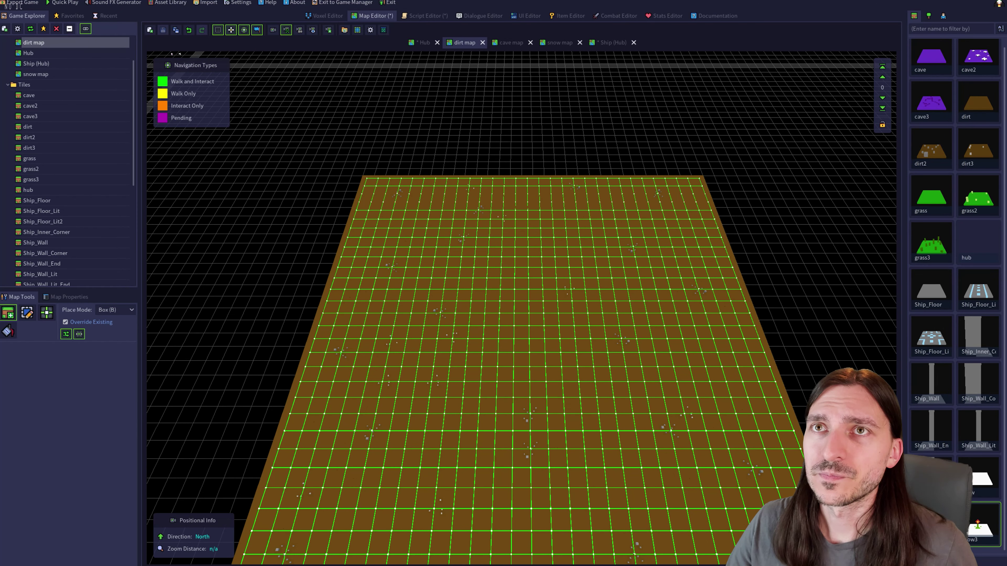
Try placing a snow3 tile on the dirt map and turn off the shuffle placement option
{"action": "left_click", "coordinate": [530, 450]}
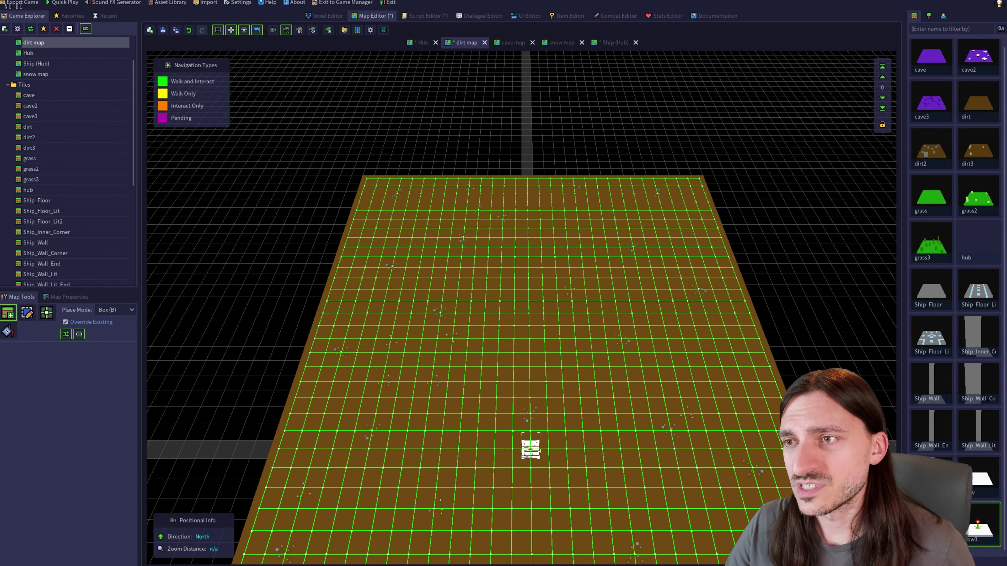
{"action": "scroll", "coordinate": [531, 450], "scroll_direction": "up", "scroll_amount": 1}
{"action": "scroll", "coordinate": [541, 416], "scroll_direction": "down", "scroll_amount": 1}
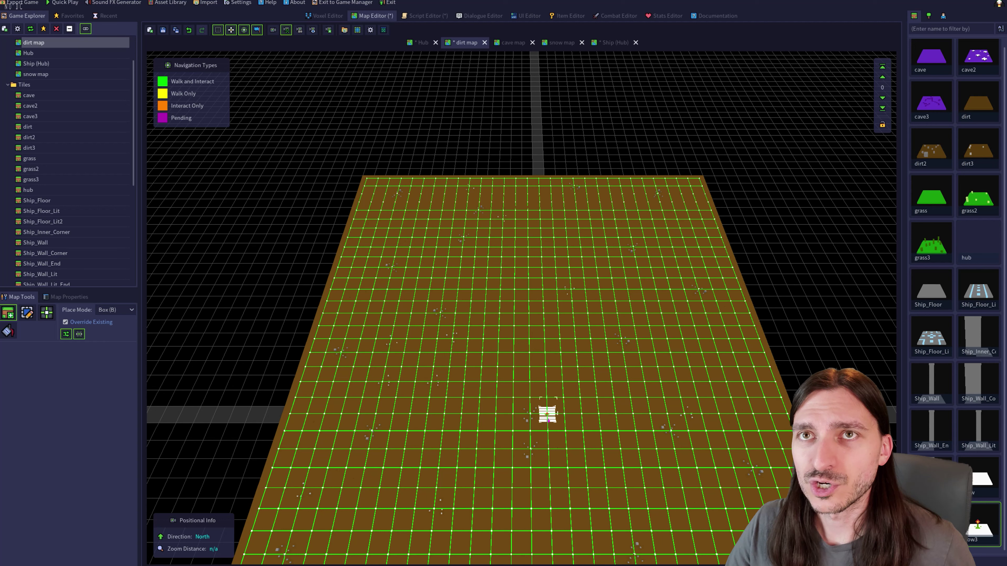
{"action": "left_click", "coordinate": [65, 334]}
{"action": "left_click", "coordinate": [79, 334]}
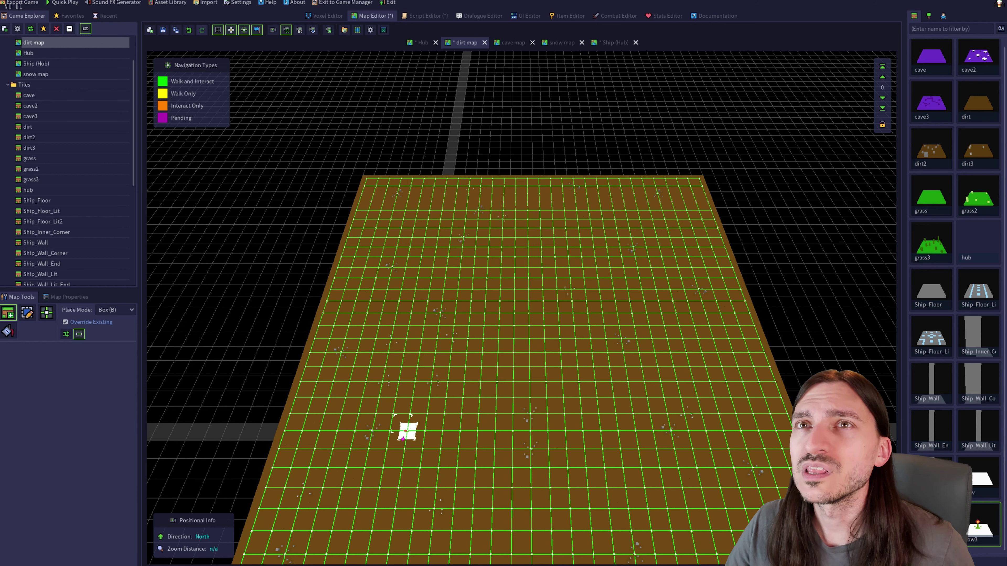
Hide the navigation overlay and the grid on the dirt map, and look over the bare ground
{"action": "left_click", "coordinate": [244, 30]}
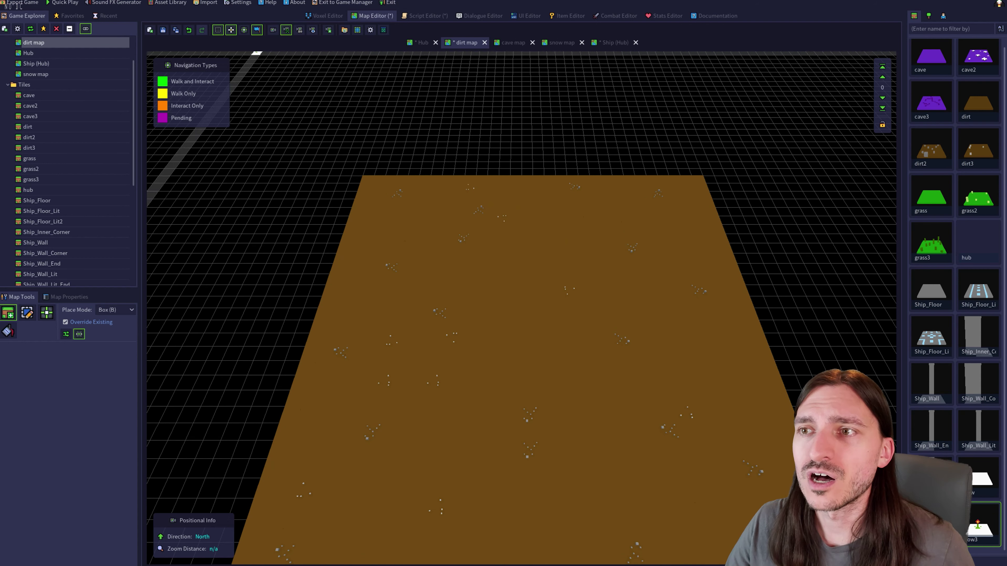
{"action": "scroll", "coordinate": [640, 470], "scroll_direction": "up", "scroll_amount": 2}
{"action": "scroll", "coordinate": [619, 479], "scroll_direction": "up", "scroll_amount": 1}
{"action": "middle_click_drag", "start_coordinate": [606, 495], "coordinate": [566, 531]}
{"action": "middle_click_drag", "start_coordinate": [568, 308], "coordinate": [573, 256]}
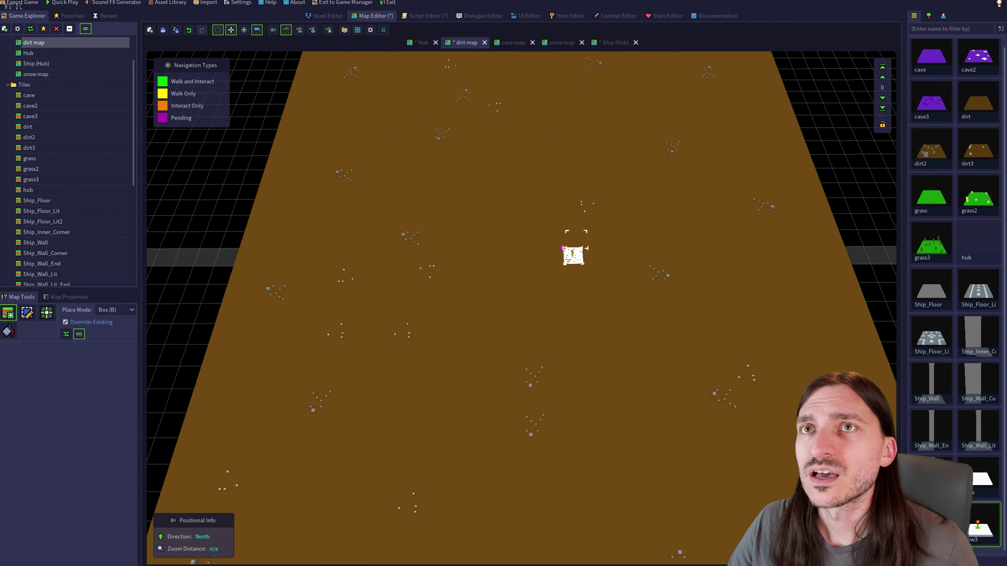
{"action": "left_click", "coordinate": [217, 30]}
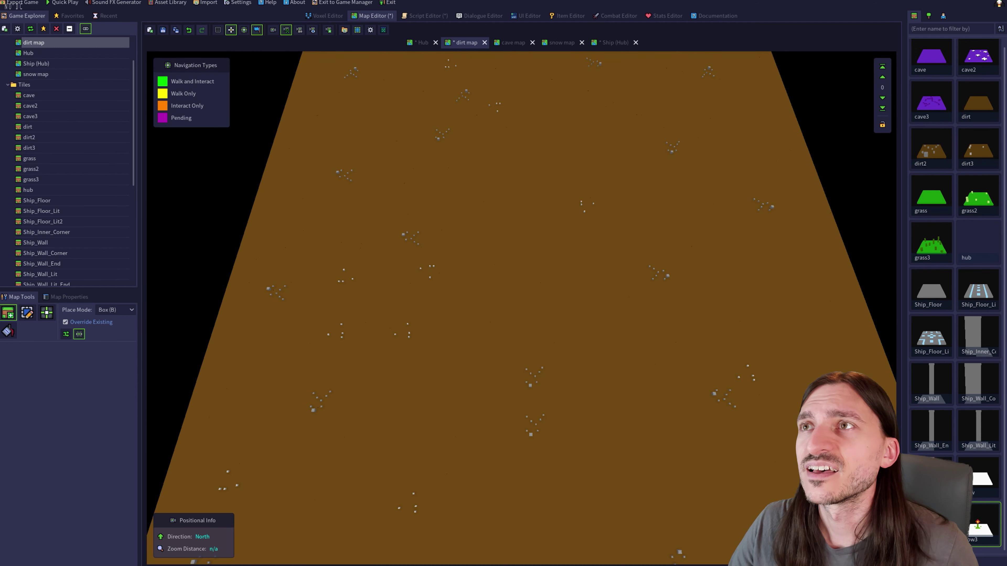
Bring up the cave map and hide its navigation overlay
{"action": "left_click", "coordinate": [512, 42]}
{"action": "scroll", "coordinate": [634, 405], "scroll_direction": "up", "scroll_amount": 1}
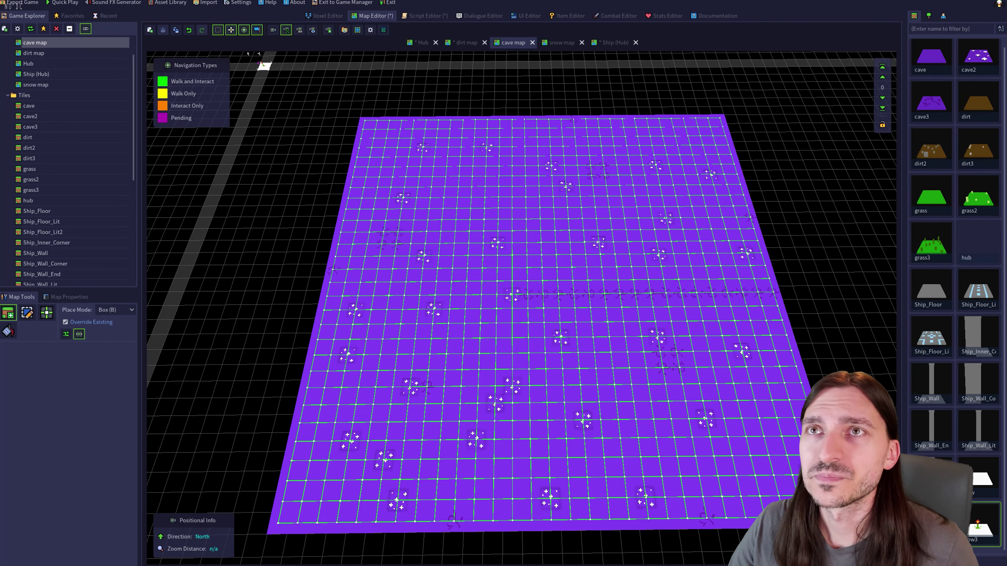
{"action": "left_click", "coordinate": [244, 30]}
{"action": "scroll", "coordinate": [670, 420], "scroll_direction": "up", "scroll_amount": 5}
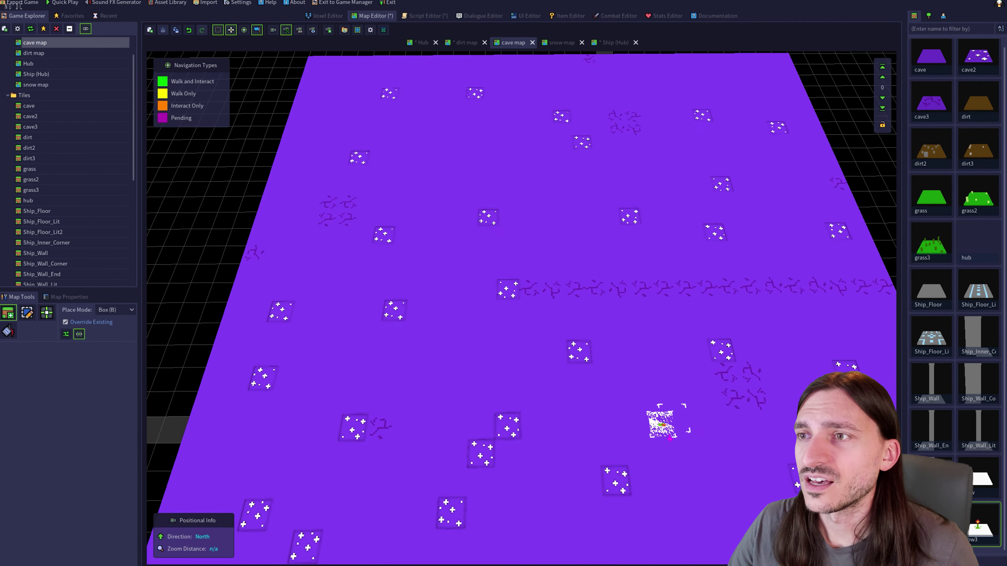
Examine the edges of a cave2 tile on the cave map up close from several angles
{"action": "scroll", "coordinate": [680, 448], "scroll_direction": "up", "scroll_amount": 8}
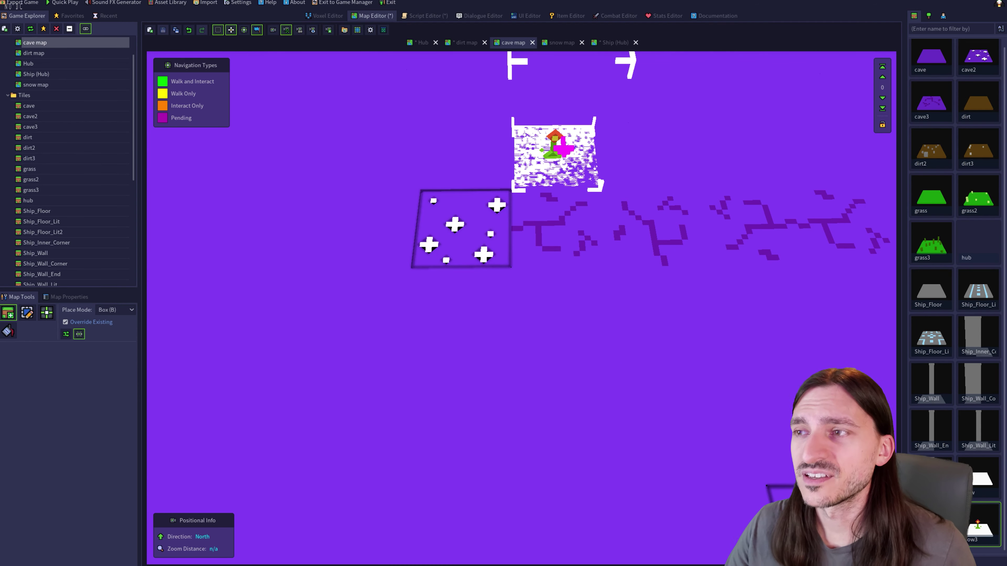
{"action": "middle_click_drag", "start_coordinate": [555, 151], "coordinate": [561, 107]}
{"action": "scroll", "coordinate": [475, 277], "scroll_direction": "up", "scroll_amount": 5}
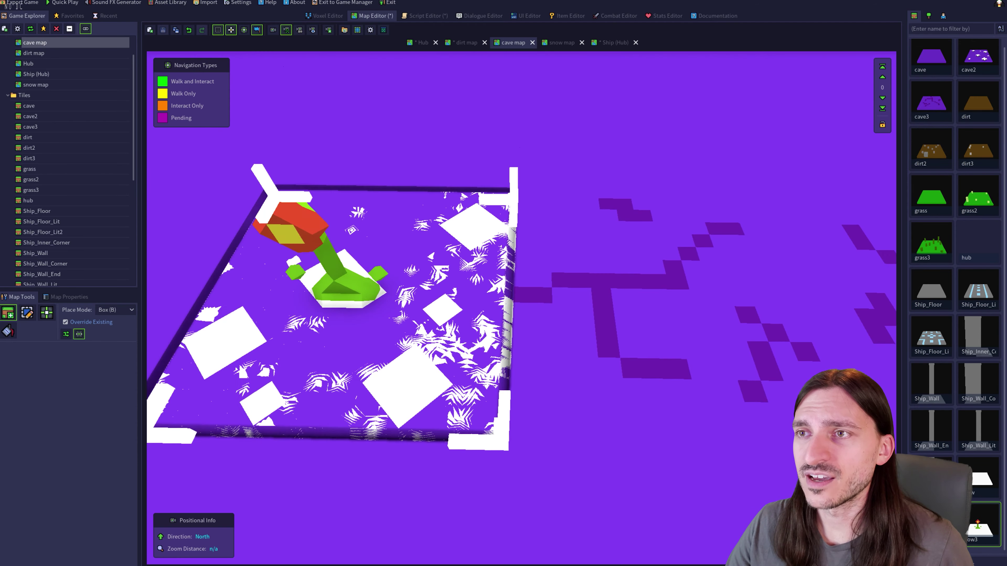
{"action": "key", "text": "e"}
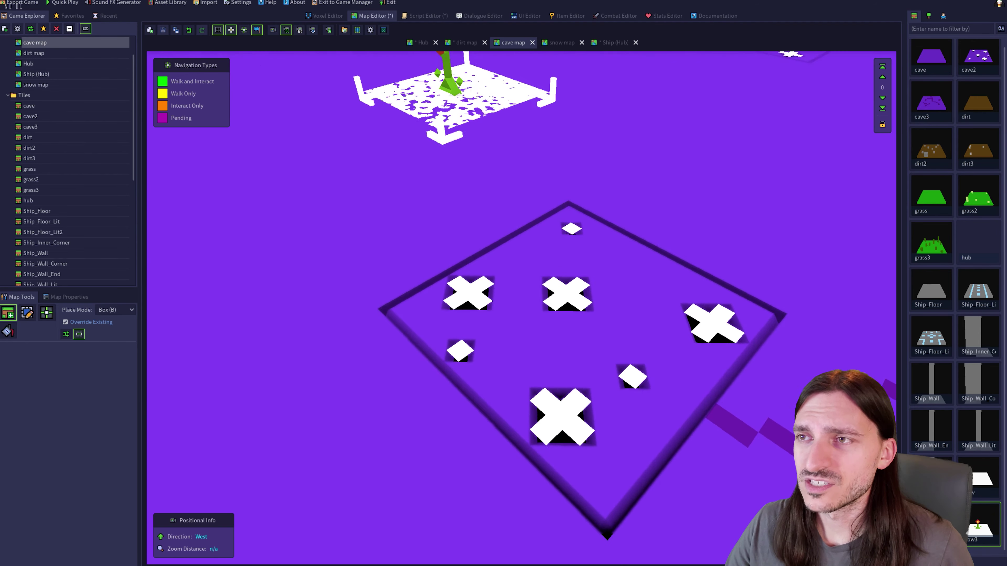
{"action": "key", "text": "q"}
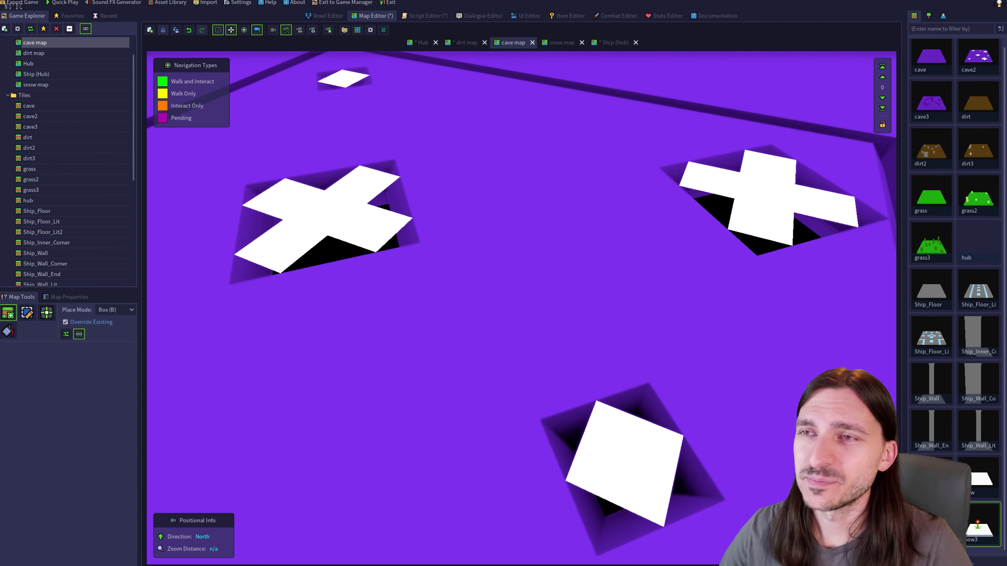
{"action": "scroll", "coordinate": [584, 191], "scroll_direction": "down", "scroll_amount": 5}
{"action": "key", "text": "Left"}
{"action": "key", "text": "Right"}
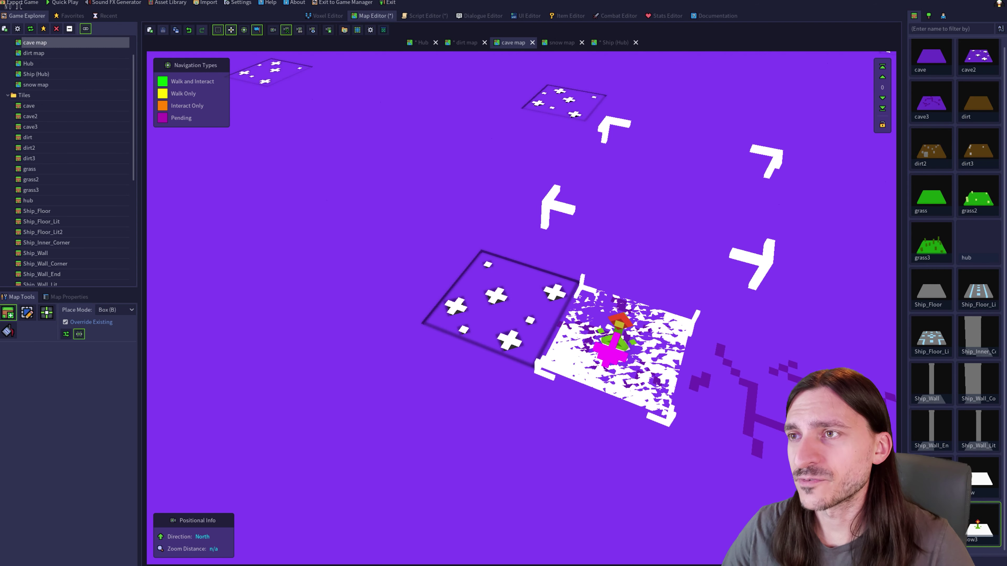
{"action": "key", "text": "Up"}
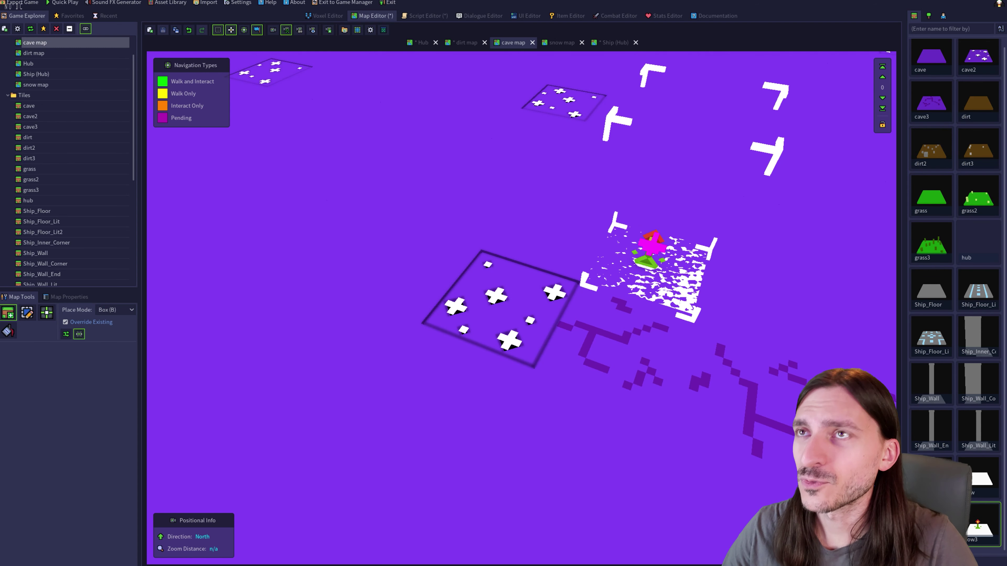
{"action": "key", "text": "Up"}
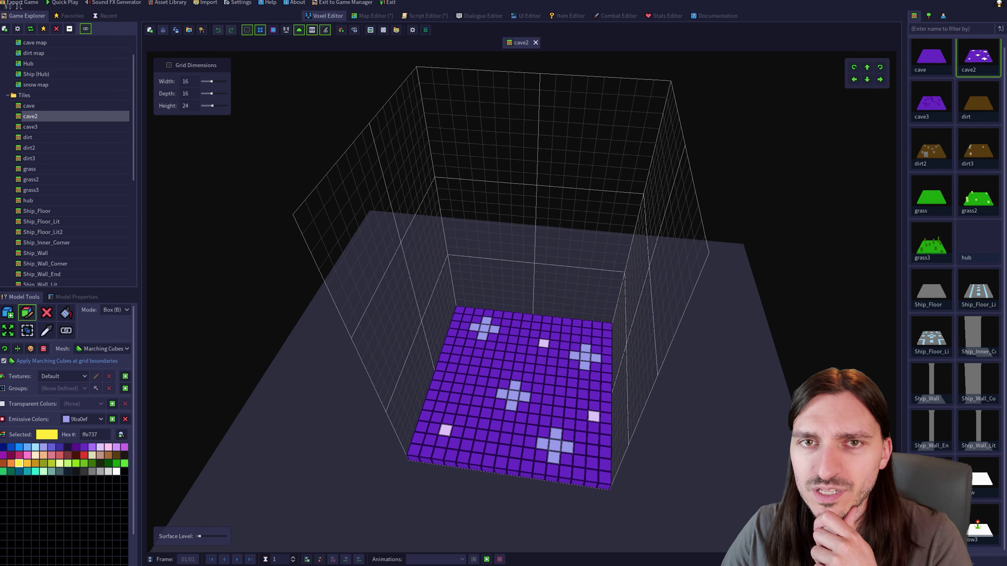
Turn off applying Marching Cubes at grid boundaries for the cave2 tile and save the model
{"action": "left_click", "coordinate": [4, 360]}
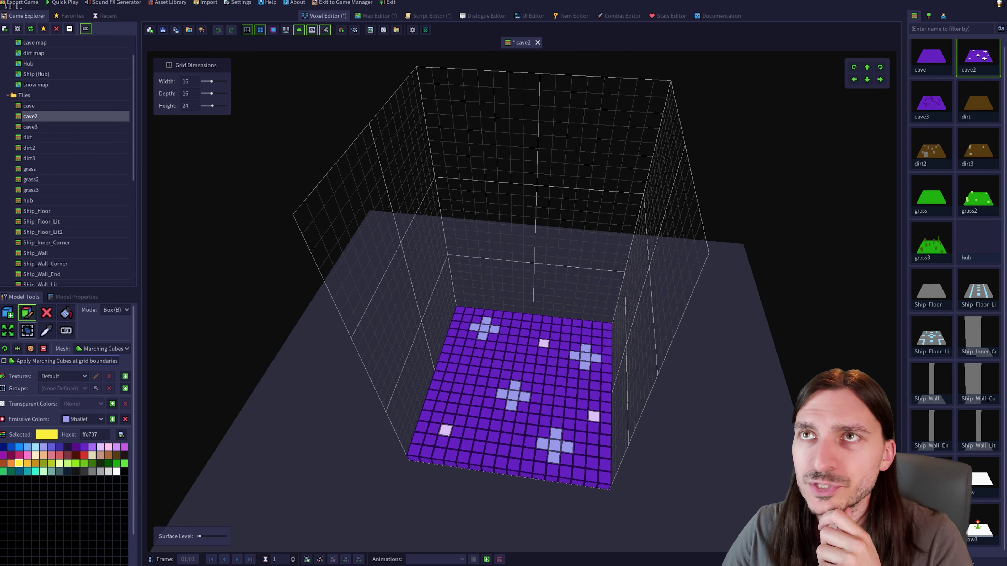
{"action": "left_click", "coordinate": [163, 29]}
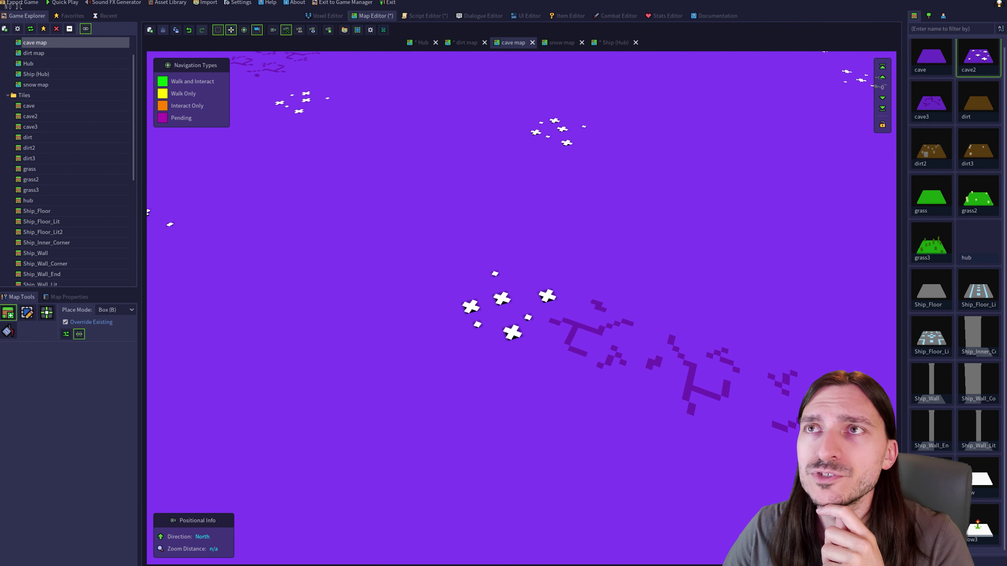
Return to the cave2 tile in the Voxel Editor, set its mesh type to Classic and save it
{"action": "left_click", "coordinate": [324, 15]}
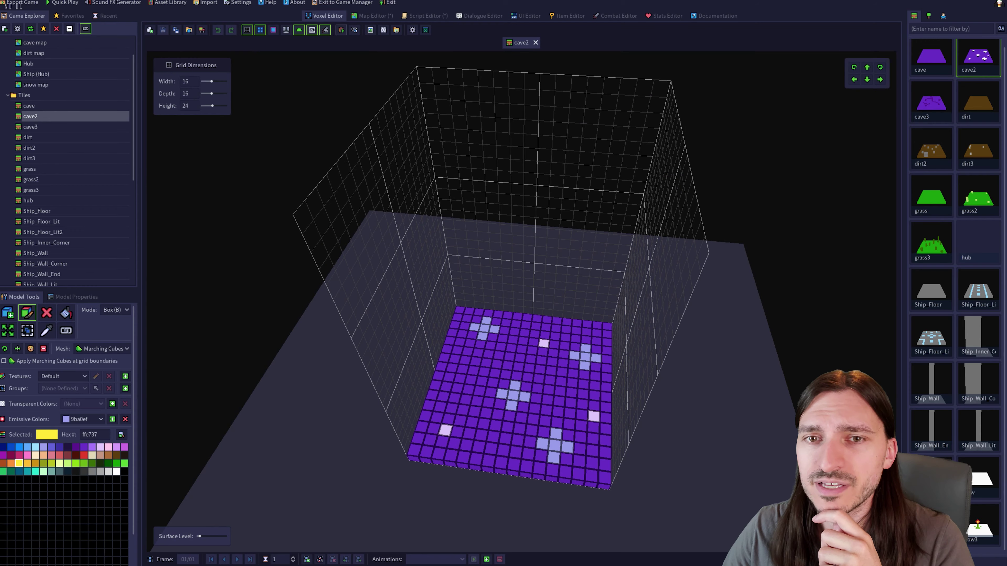
{"action": "left_click", "coordinate": [102, 349]}
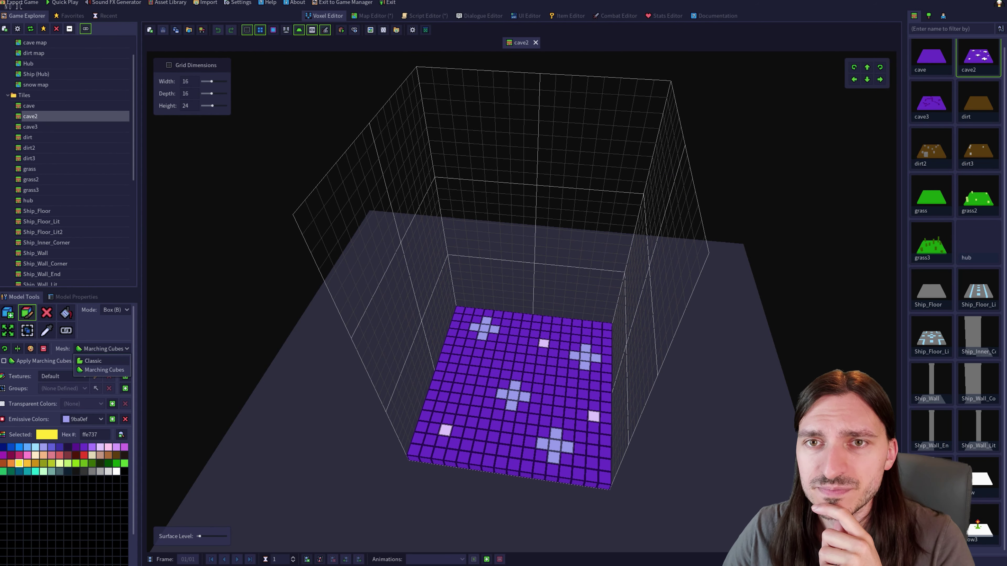
{"action": "left_click", "coordinate": [95, 372]}
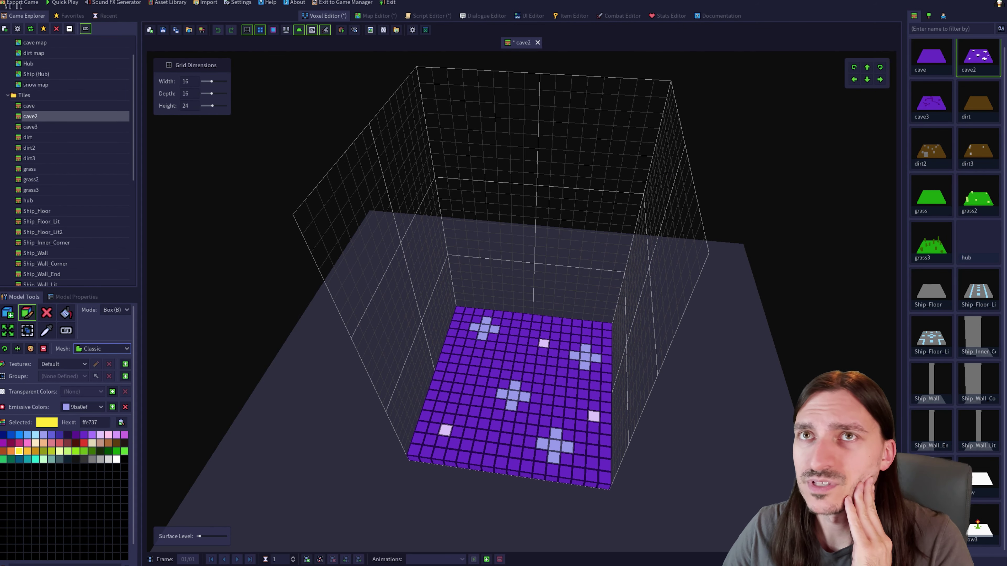
{"action": "left_click", "coordinate": [162, 30]}
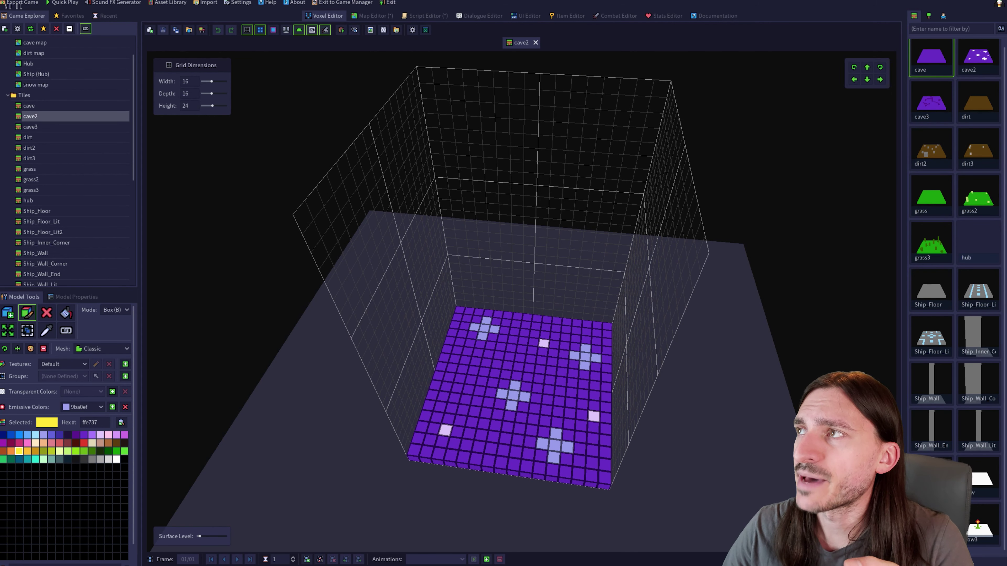
Open the cave tile model, set its mesh type to Marching Cubes and save it
{"action": "double_click", "coordinate": [932, 57]}
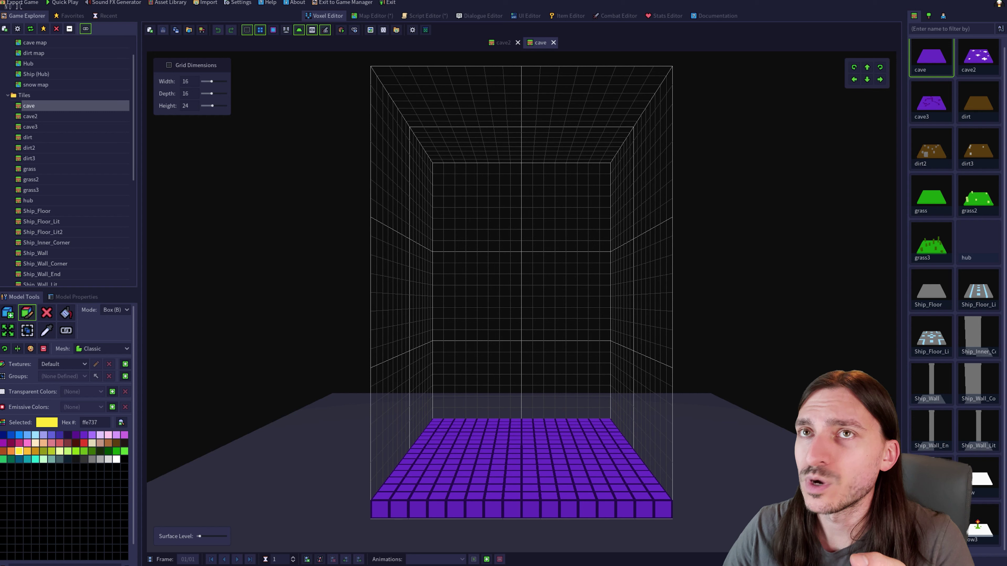
{"action": "left_click", "coordinate": [102, 349]}
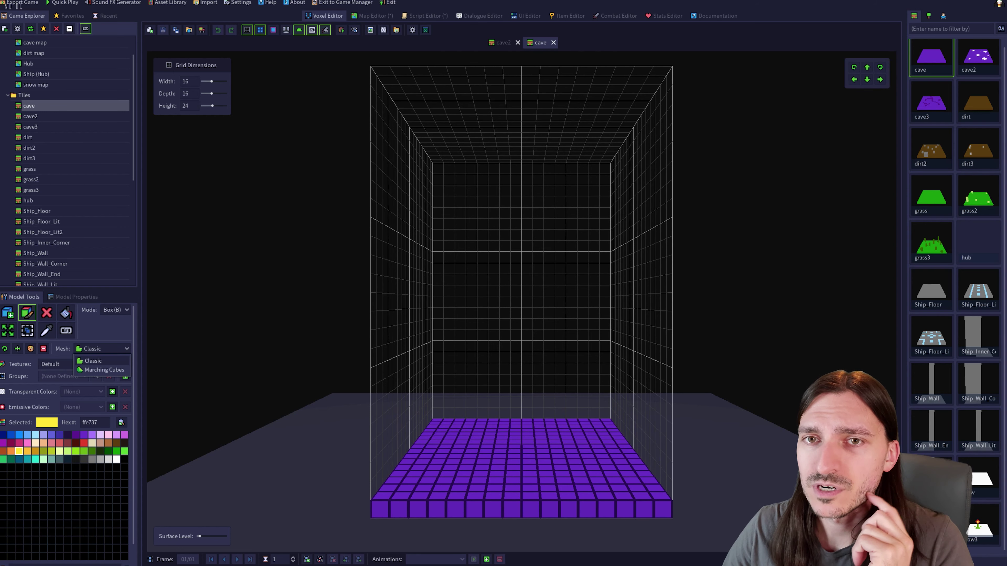
{"action": "left_click", "coordinate": [102, 370]}
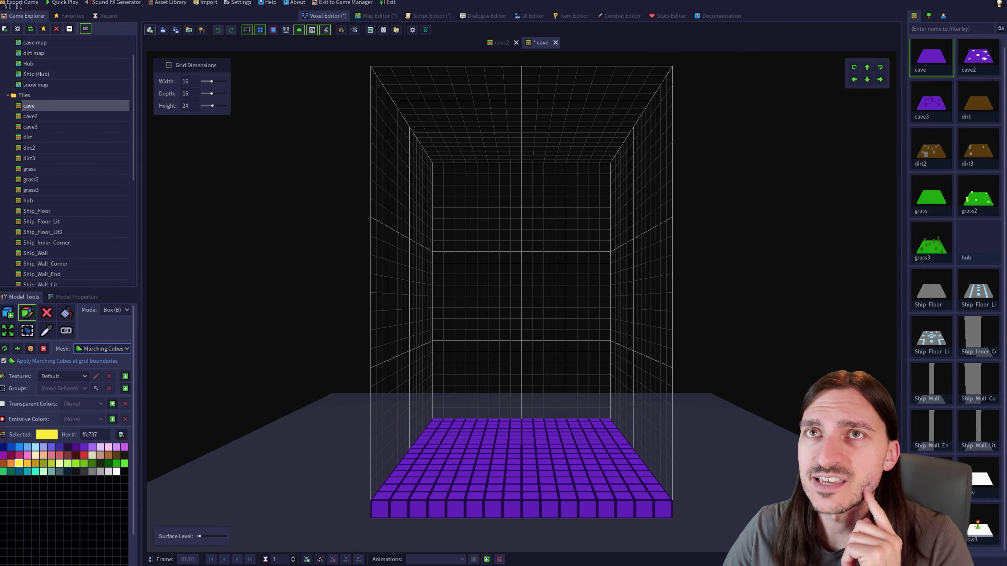
{"action": "key", "text": "ctrl+s"}
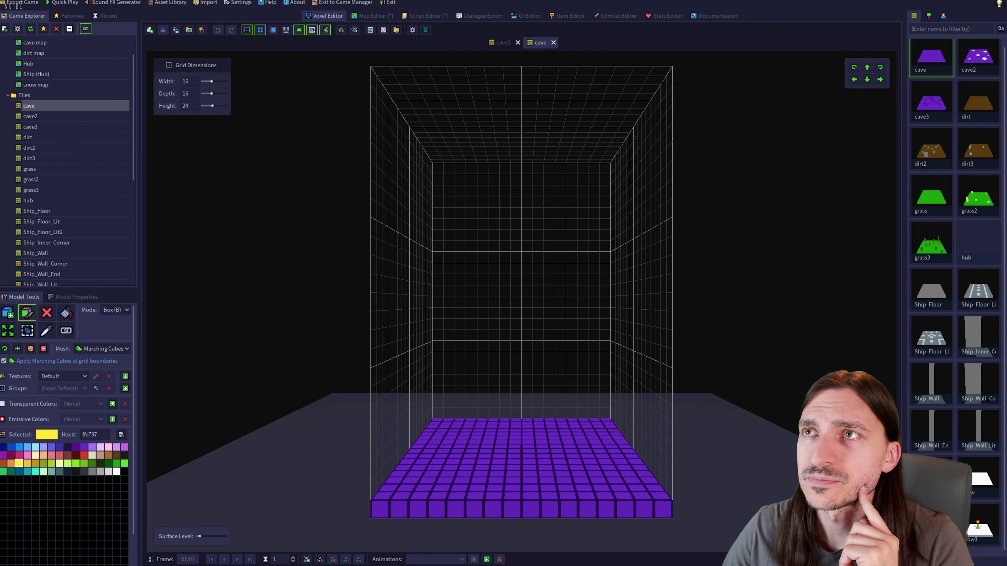
Return to the cave map and examine the seams between the cave tiles from near and far
{"action": "left_click", "coordinate": [372, 15]}
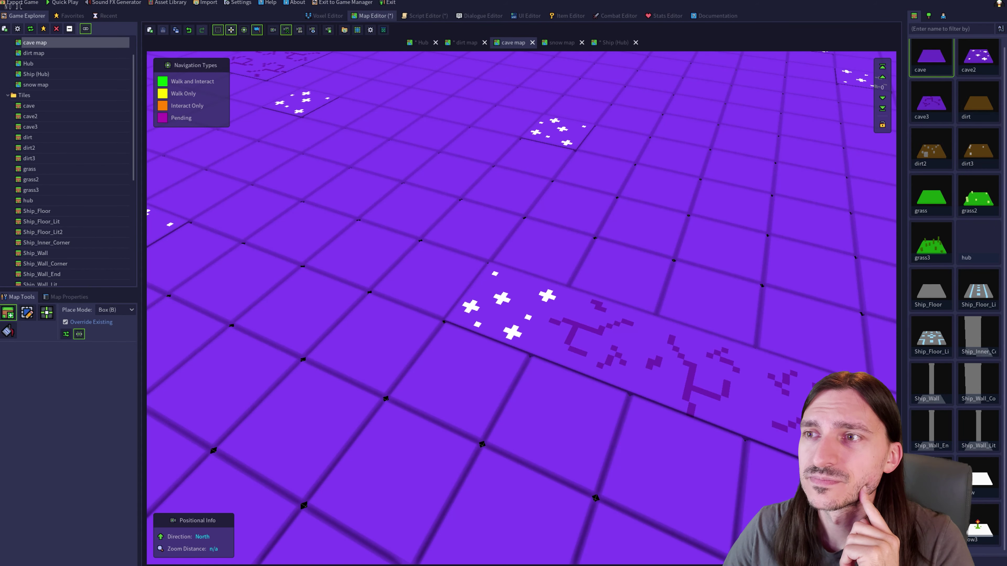
{"action": "scroll", "coordinate": [519, 250], "scroll_direction": "down", "scroll_amount": 5}
{"action": "scroll", "coordinate": [509, 261], "scroll_direction": "up", "scroll_amount": 10}
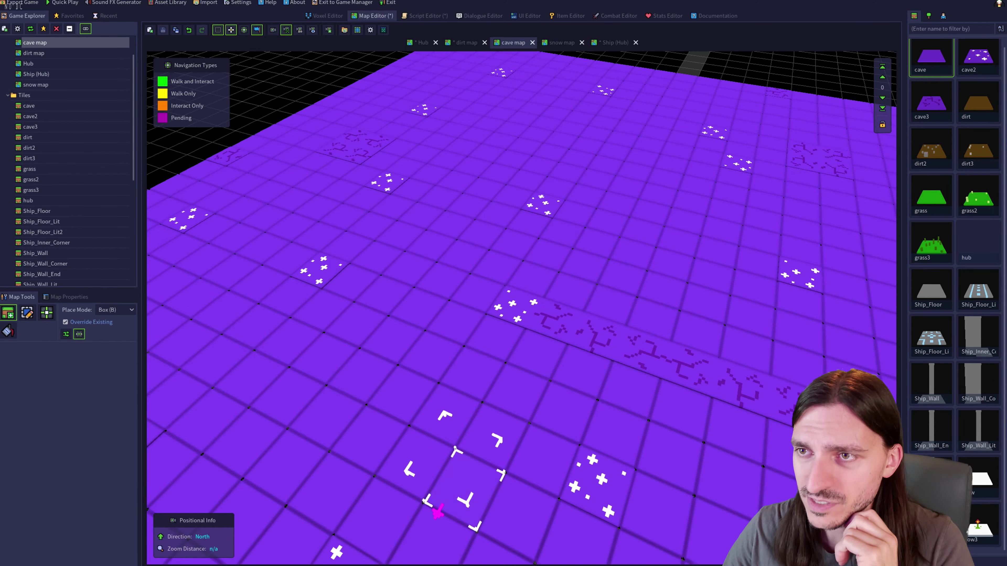
{"action": "scroll", "coordinate": [521, 308], "scroll_direction": "down", "scroll_amount": 4}
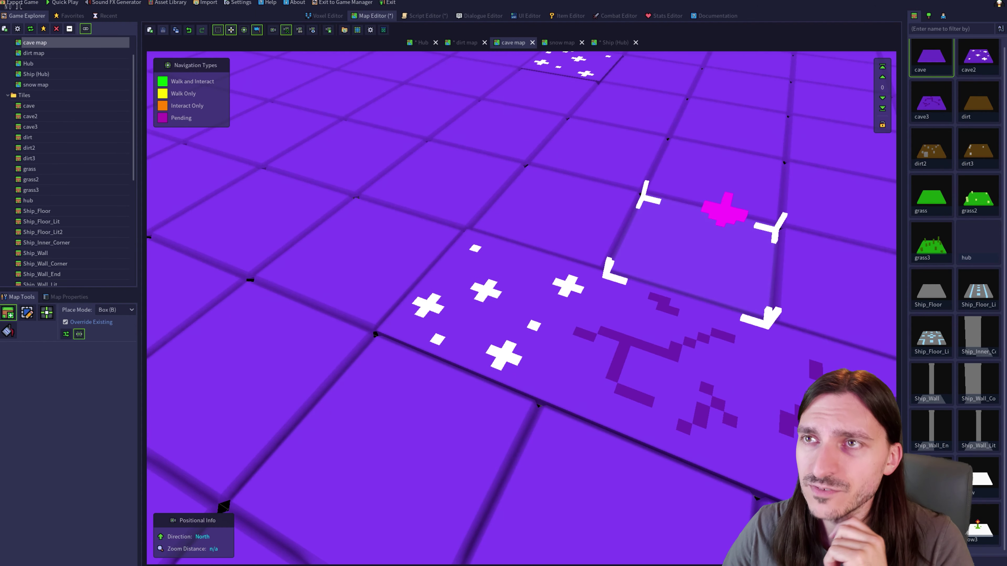
{"action": "scroll", "coordinate": [521, 308], "scroll_direction": "up", "scroll_amount": 2}
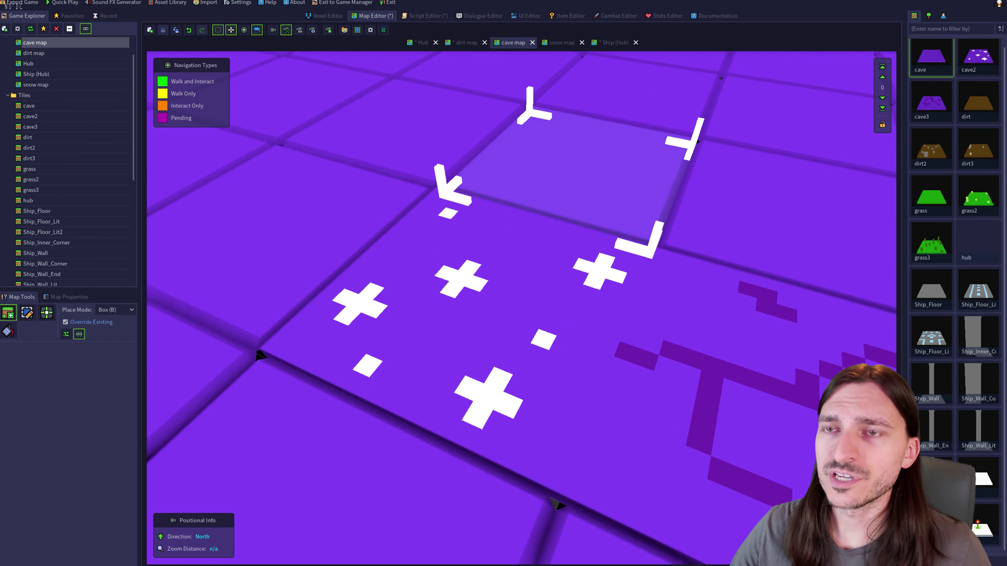
{"action": "middle_click_drag", "start_coordinate": [567, 174], "coordinate": [428, 168]}
{"action": "scroll", "coordinate": [562, 337], "scroll_direction": "up", "scroll_amount": 3}
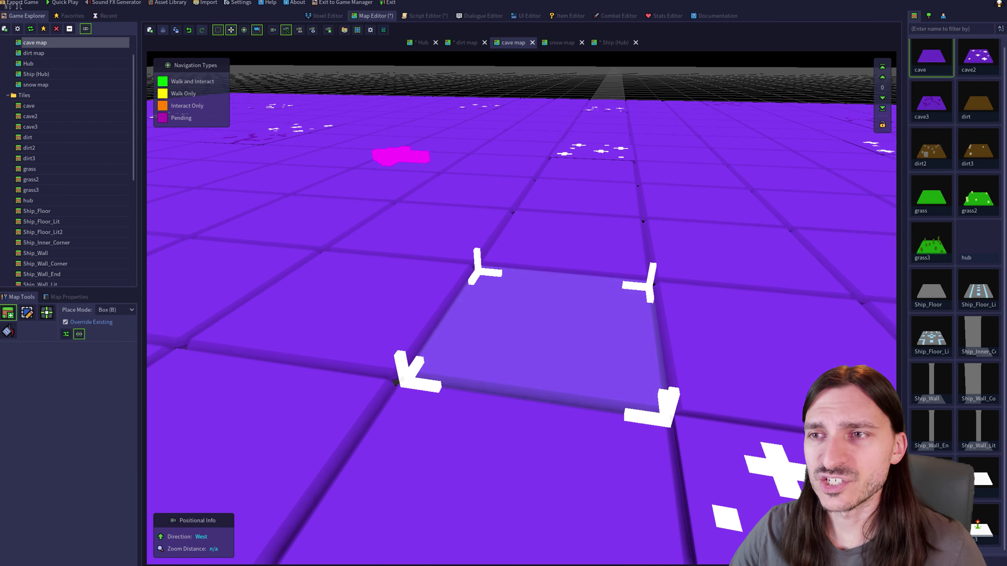
{"action": "middle_click_drag", "start_coordinate": [555, 338], "coordinate": [650, 377]}
{"action": "scroll", "coordinate": [634, 376], "scroll_direction": "down", "scroll_amount": 3}
{"action": "scroll", "coordinate": [615, 238], "scroll_direction": "down", "scroll_amount": 5}
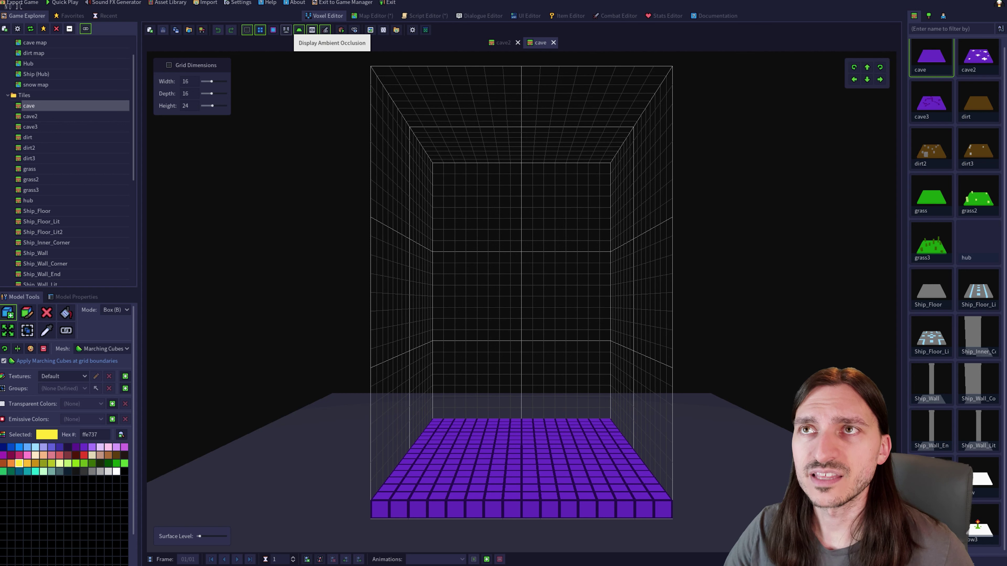
Enable the ambient occlusion display for the cave tile and briefly try the model outline display
{"action": "left_click", "coordinate": [288, 29]}
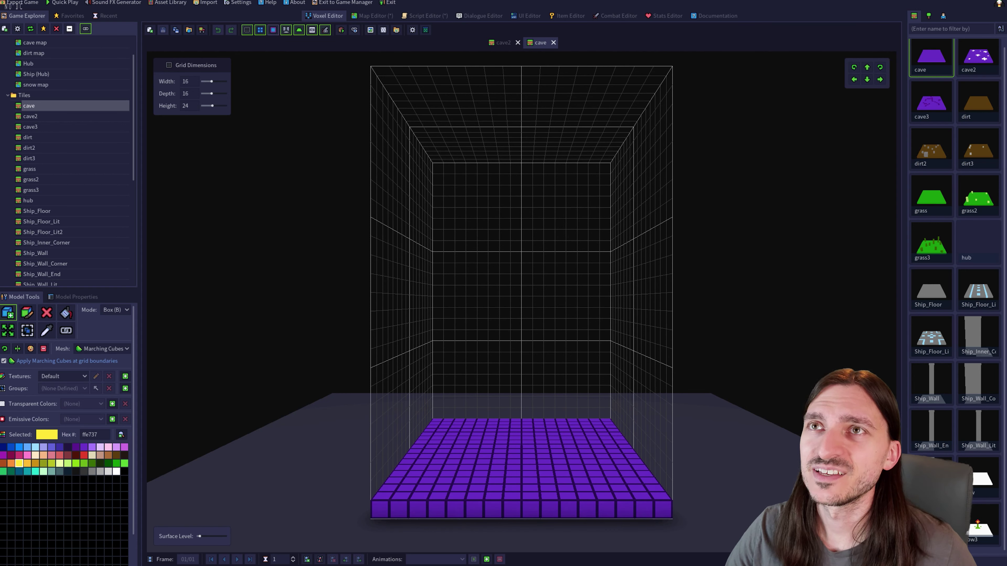
{"action": "left_click", "coordinate": [274, 29]}
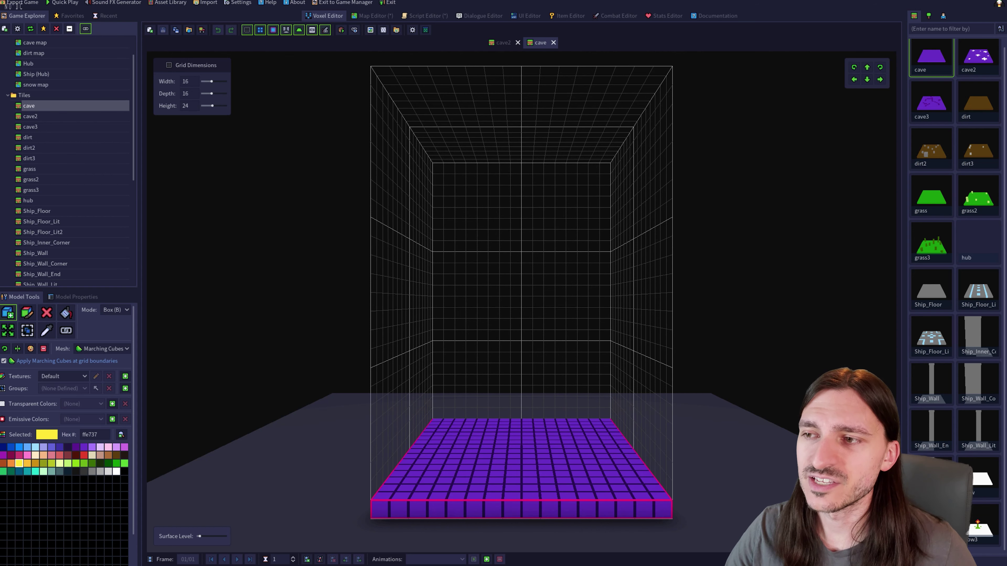
{"action": "left_click", "coordinate": [273, 30]}
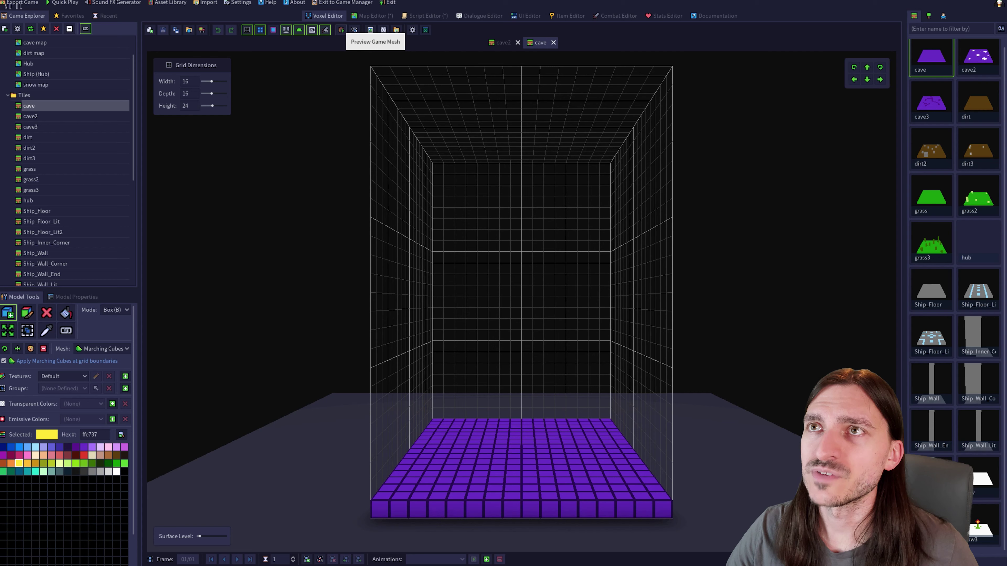
Preview the cave tile's game mesh, set its mesh type to Classic, and save it for a second preview
{"action": "left_click", "coordinate": [341, 29]}
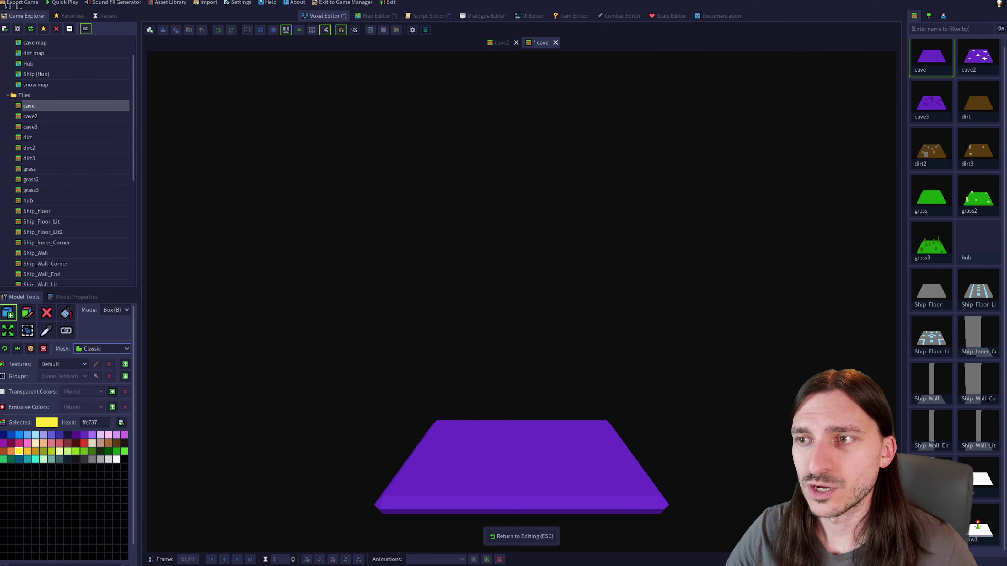
{"action": "key", "text": "Escape"}
{"action": "left_click", "coordinate": [341, 30]}
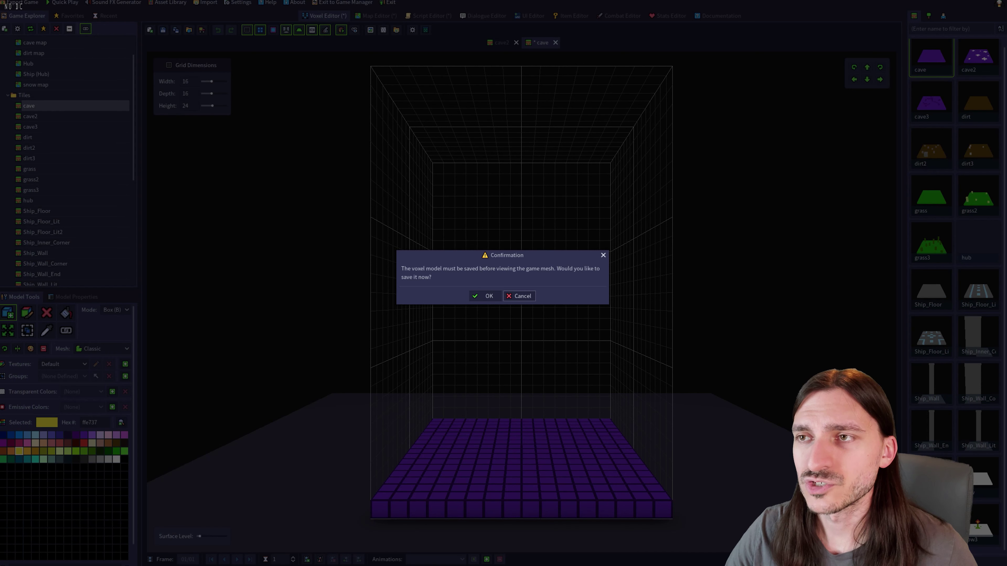
{"action": "left_click", "coordinate": [485, 295]}
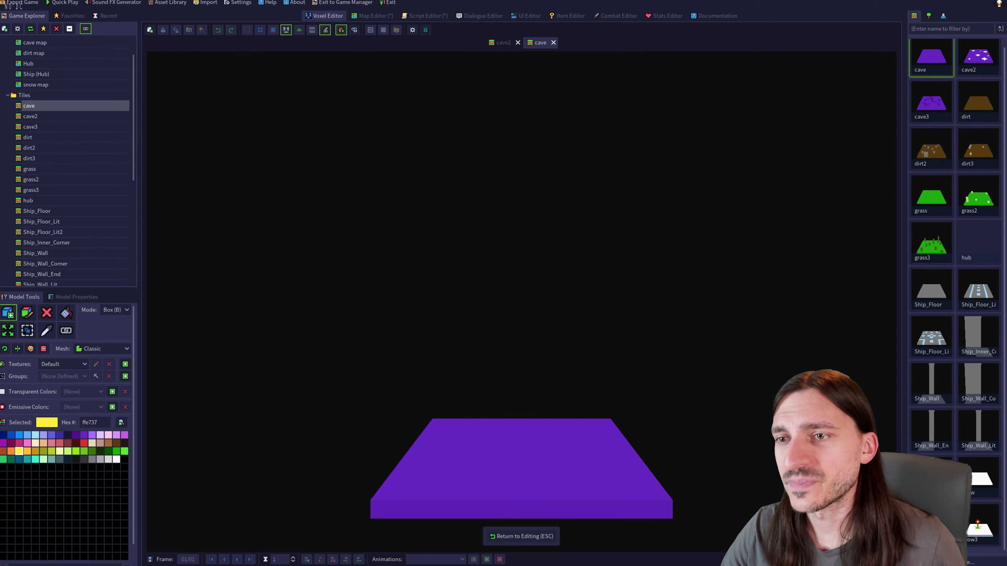
{"action": "key", "text": "Escape"}
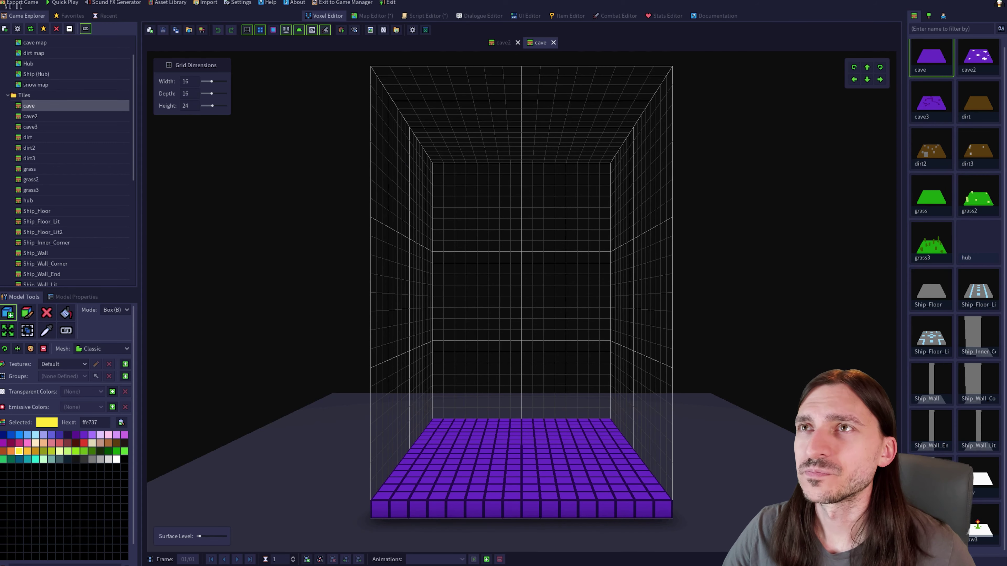
Recheck the whole cave map in the Map Editor, and bring up the snow map with its navigation overlay hidden
{"action": "left_click", "coordinate": [371, 15]}
{"action": "scroll", "coordinate": [489, 213], "scroll_direction": "down", "scroll_amount": 8}
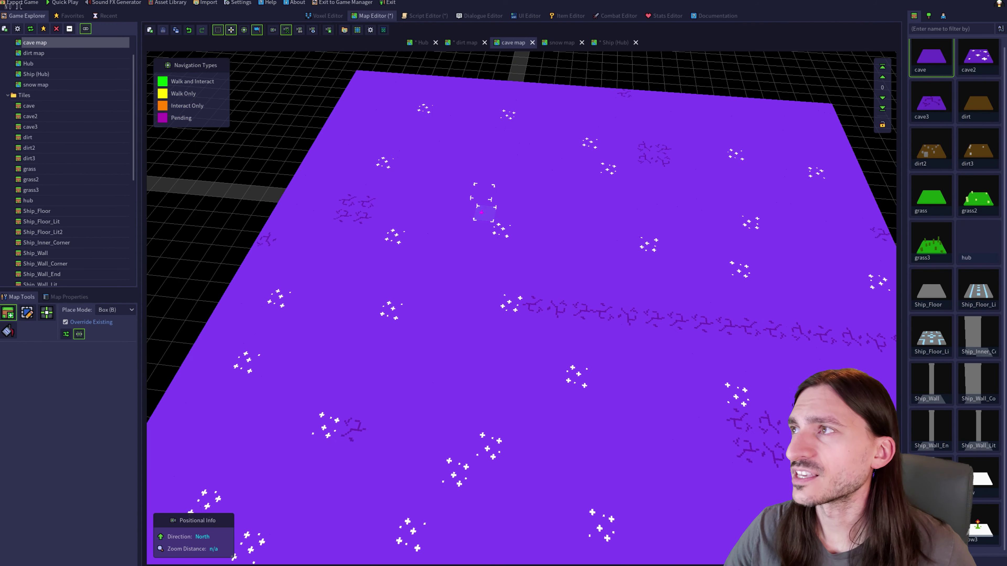
{"action": "left_click", "coordinate": [561, 42]}
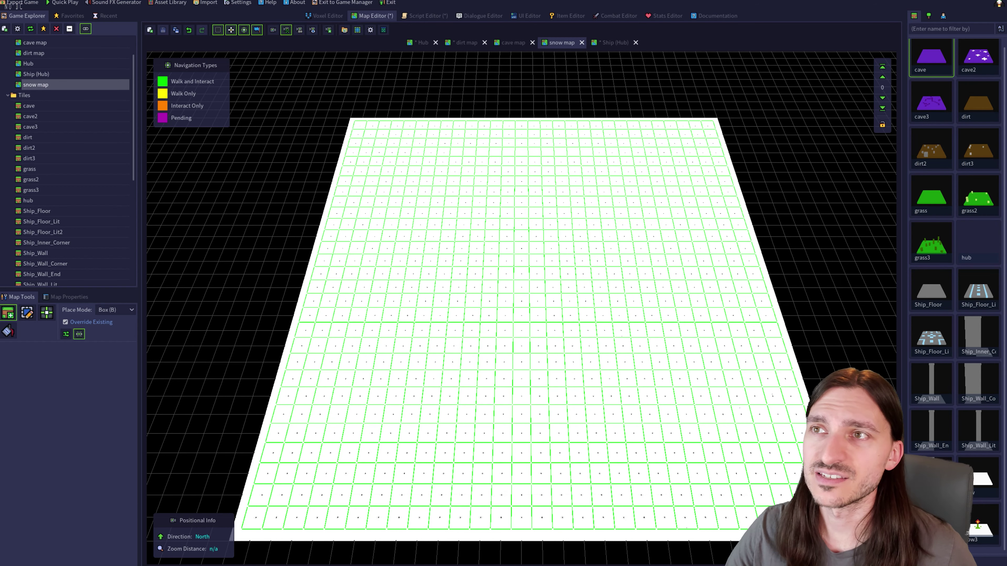
{"action": "left_click", "coordinate": [244, 29]}
{"action": "scroll", "coordinate": [594, 308], "scroll_direction": "up", "scroll_amount": 8}
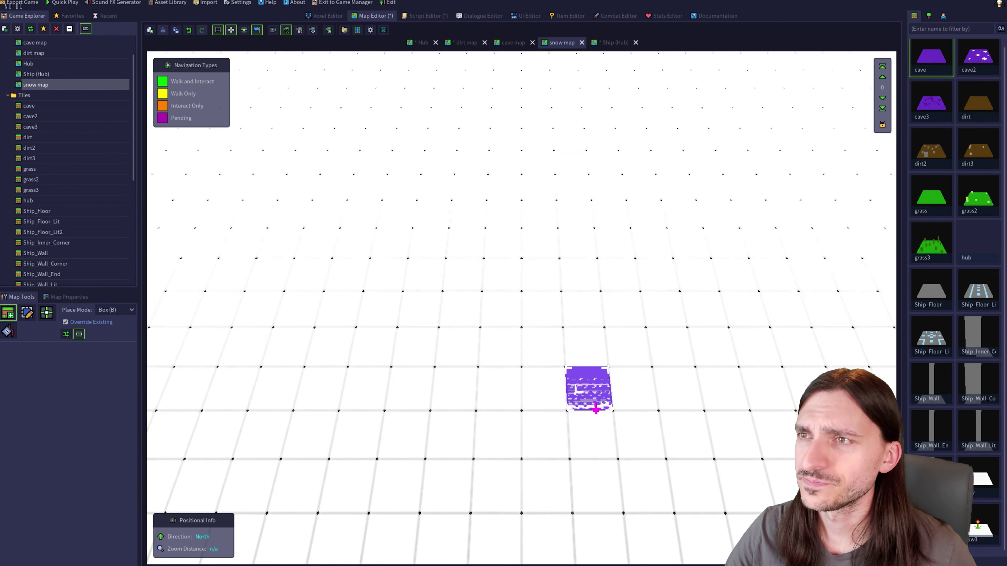
Set the snow tile's mesh type to Classic and save it, and recheck the whole snow map in the Map Editor
{"action": "scroll", "coordinate": [595, 409], "scroll_direction": "up", "scroll_amount": 4}
{"action": "scroll", "coordinate": [620, 360], "scroll_direction": "up", "scroll_amount": 3}
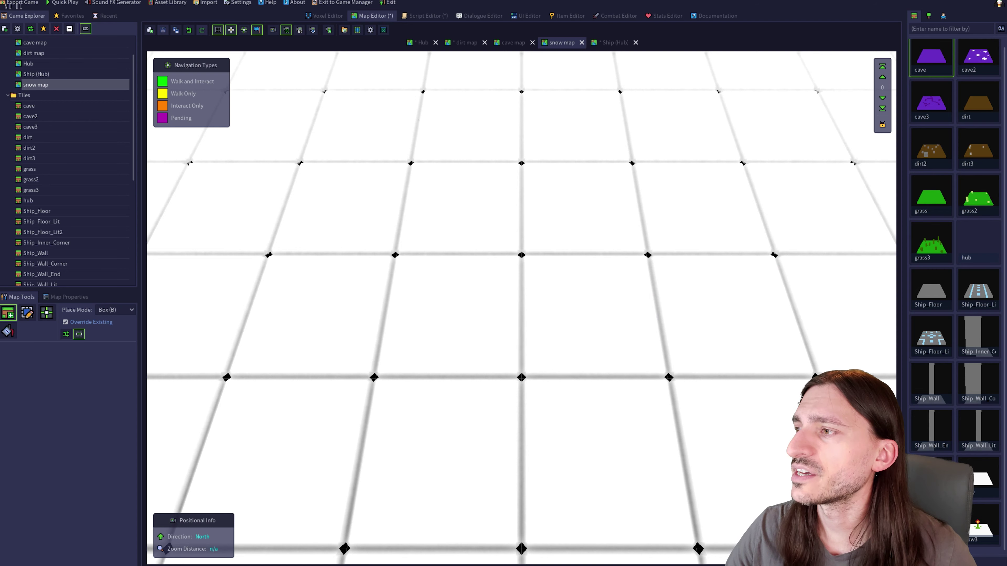
{"action": "double_click", "coordinate": [978, 478]}
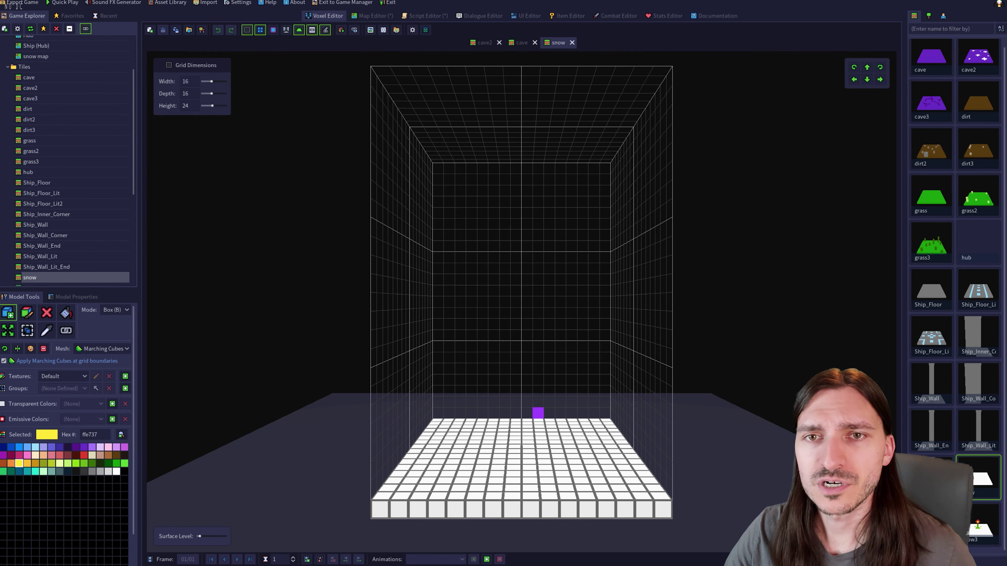
{"action": "left_click", "coordinate": [102, 348]}
{"action": "left_click", "coordinate": [102, 361]}
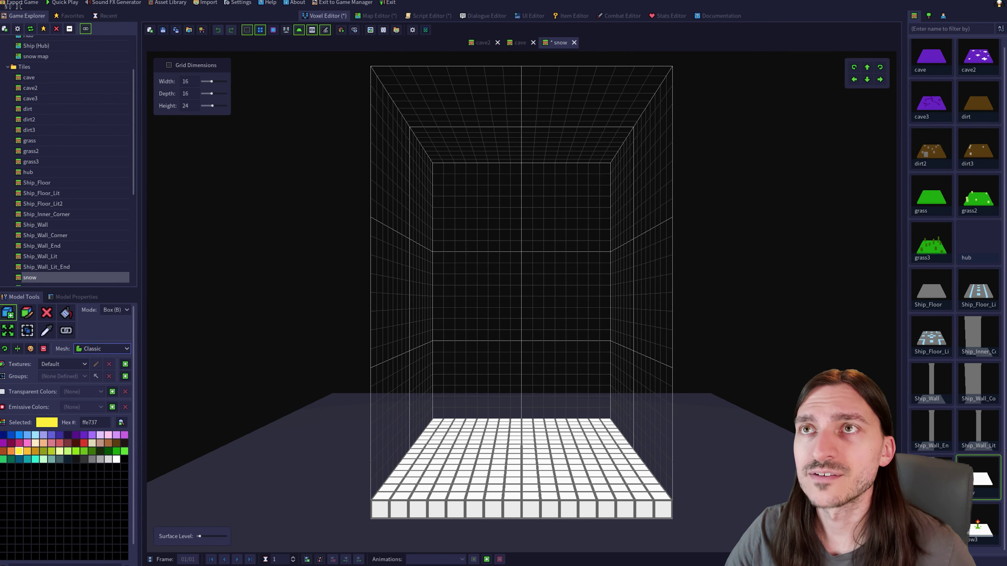
{"action": "left_click", "coordinate": [163, 29]}
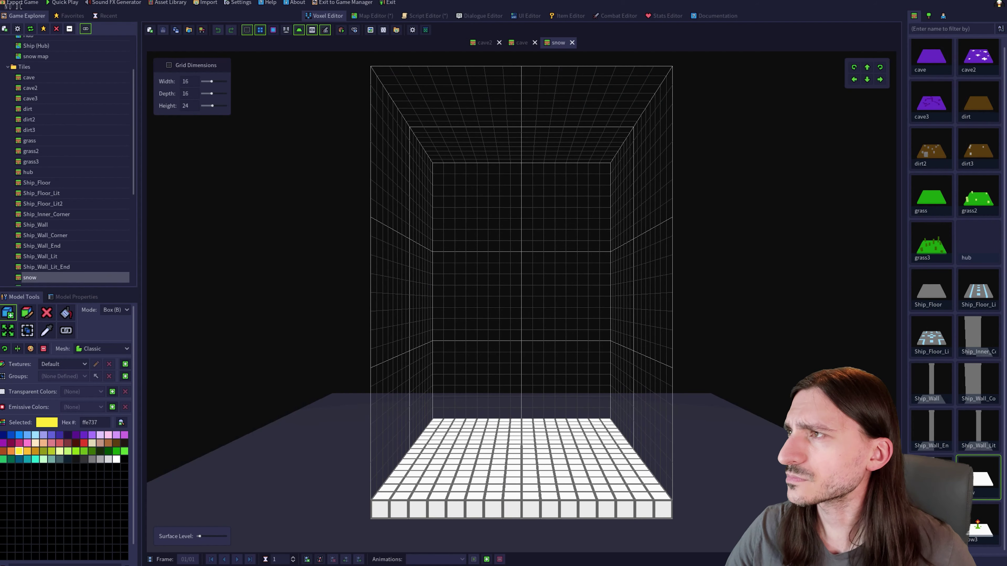
{"action": "left_click", "coordinate": [371, 16]}
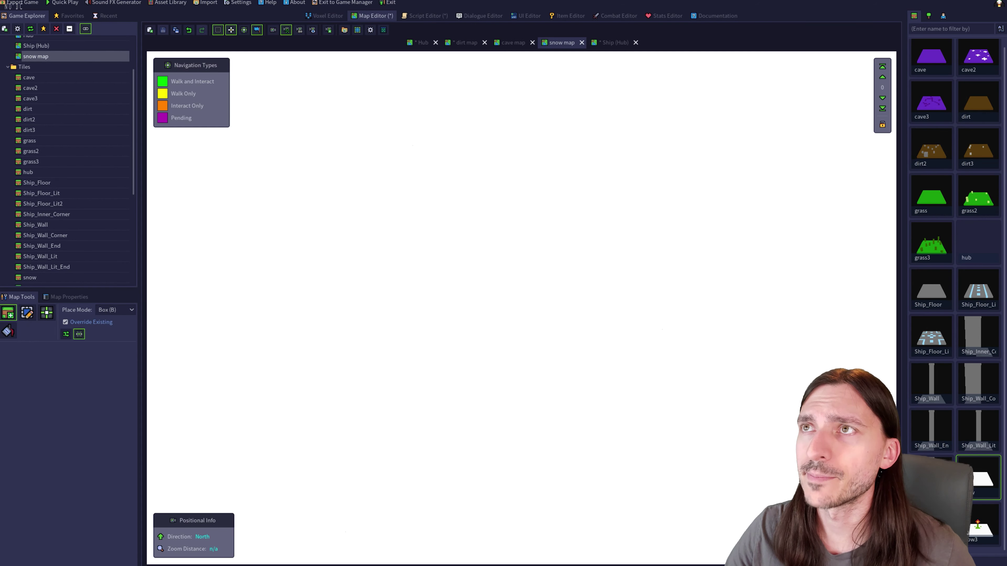
{"action": "scroll", "coordinate": [490, 378], "scroll_direction": "down", "scroll_amount": 5}
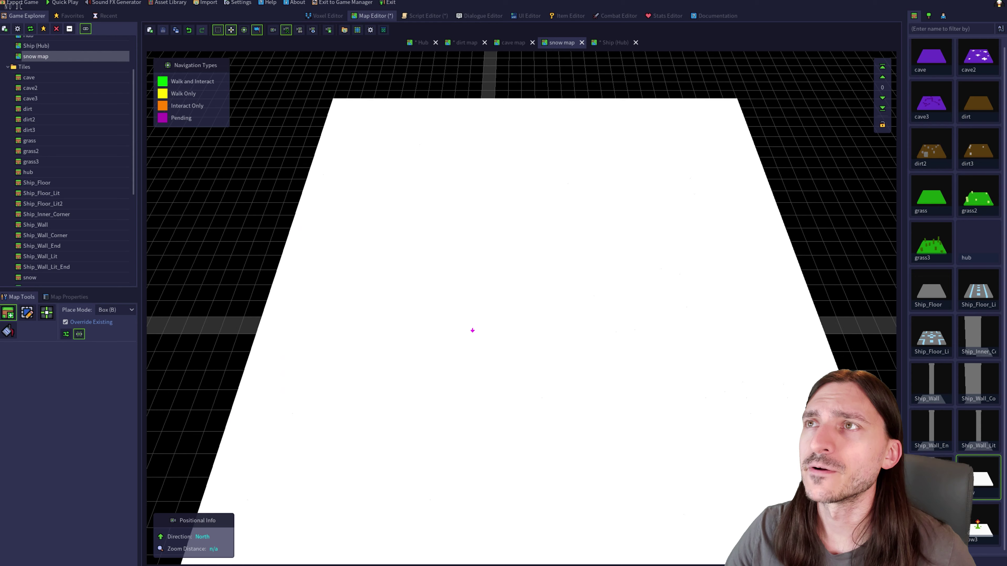
Select the end tile of the central walkway in the Ship (Hub) map and start a new quick script for it
{"action": "left_click", "coordinate": [613, 42]}
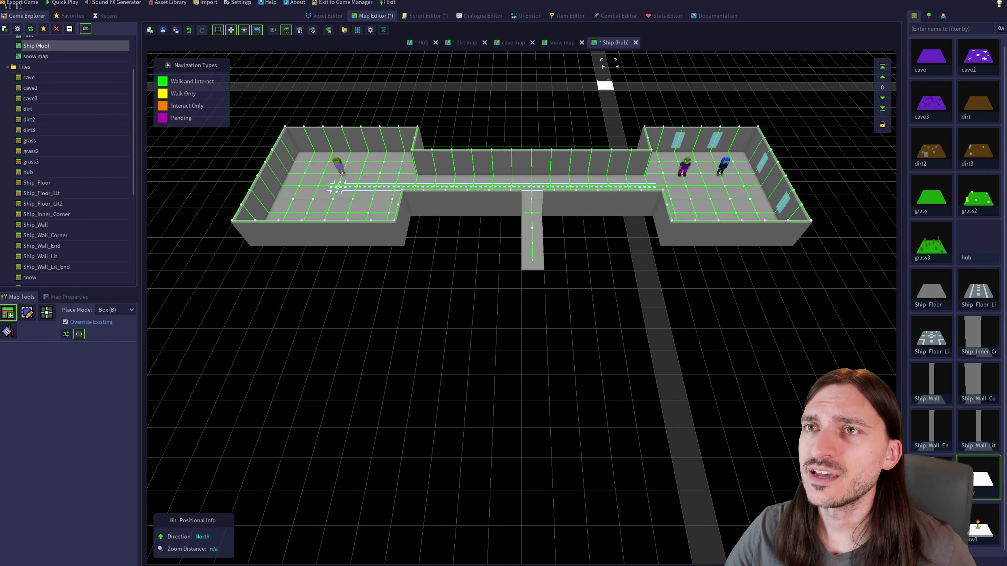
{"action": "scroll", "coordinate": [559, 153], "scroll_direction": "up", "scroll_amount": 3}
{"action": "scroll", "coordinate": [560, 153], "scroll_direction": "up", "scroll_amount": 1}
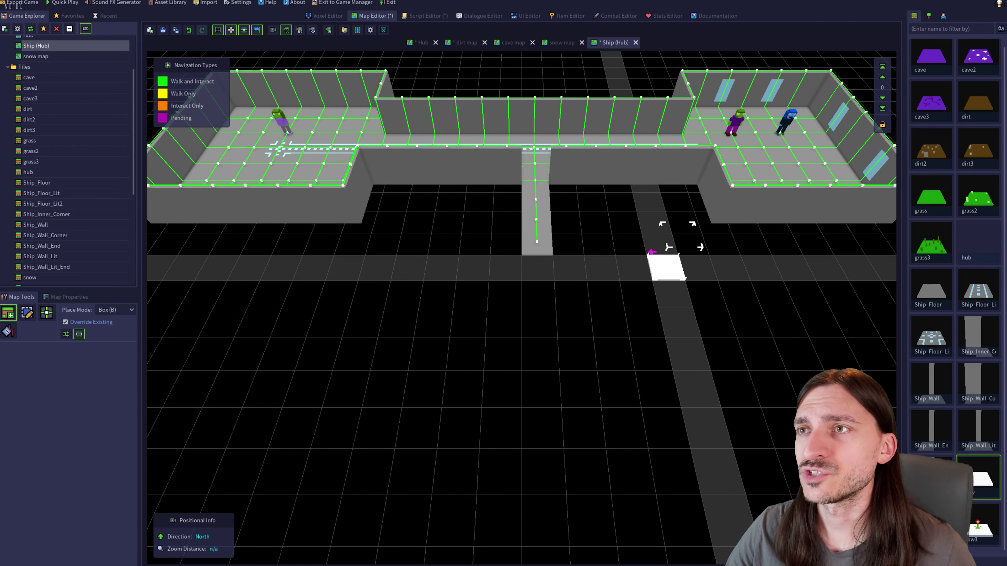
{"action": "scroll", "coordinate": [626, 288], "scroll_direction": "up", "scroll_amount": 2}
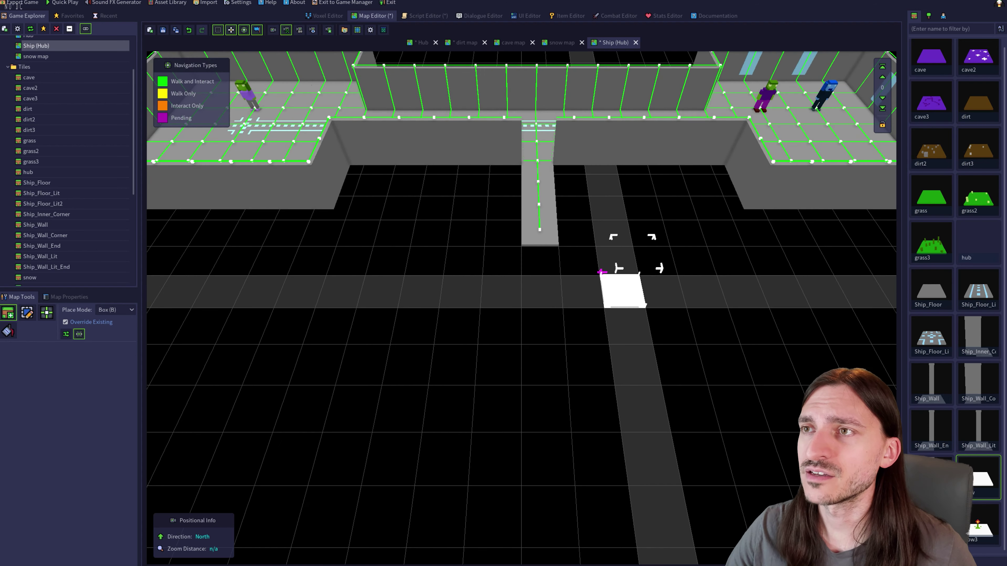
{"action": "middle_click_drag", "start_coordinate": [635, 290], "coordinate": [648, 238]}
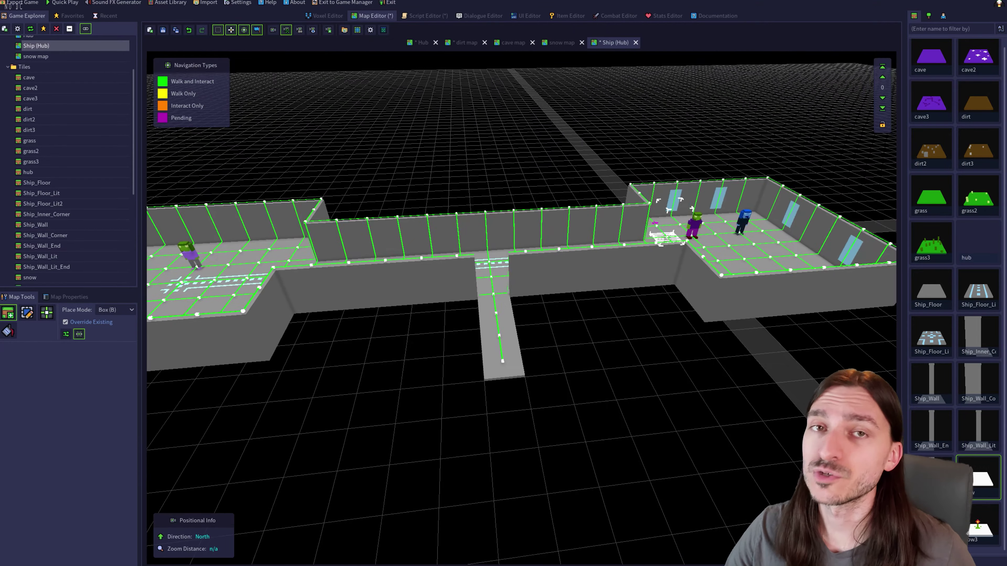
{"action": "scroll", "coordinate": [607, 269], "scroll_direction": "up", "scroll_amount": 4}
{"action": "middle_click_drag", "start_coordinate": [620, 304], "coordinate": [585, 341]}
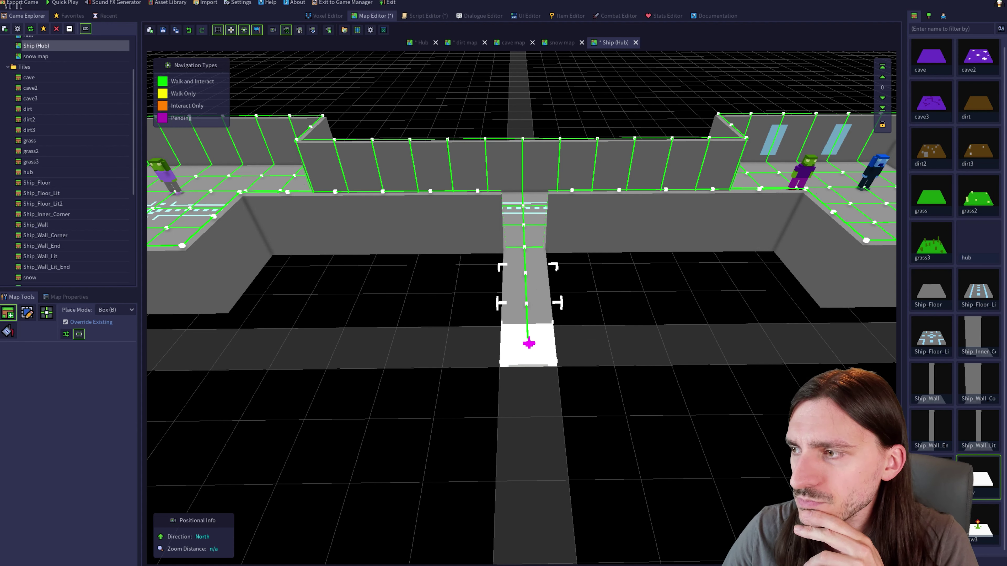
{"action": "left_click", "coordinate": [529, 343]}
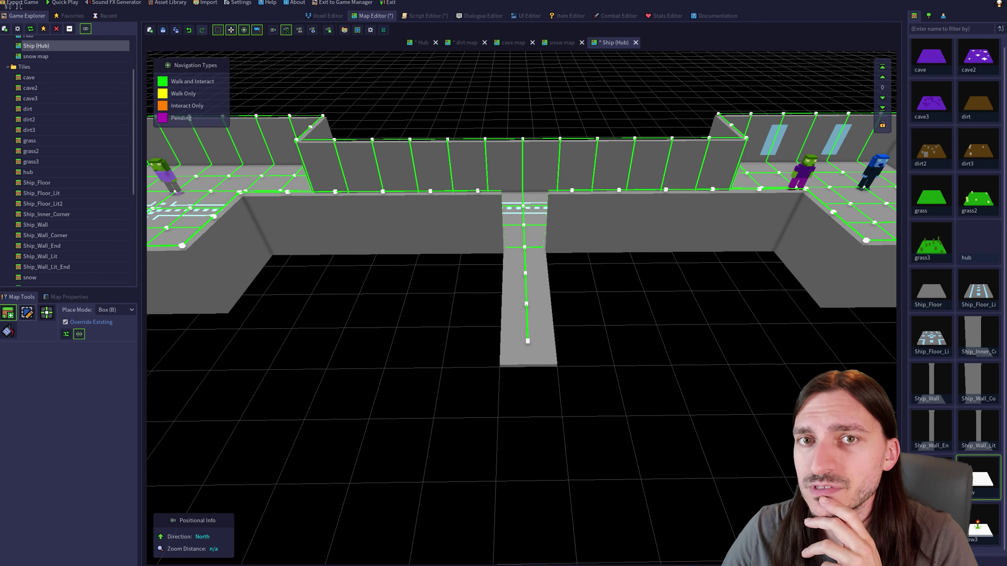
{"action": "key", "text": "s"}
{"action": "right_click", "coordinate": [546, 352]}
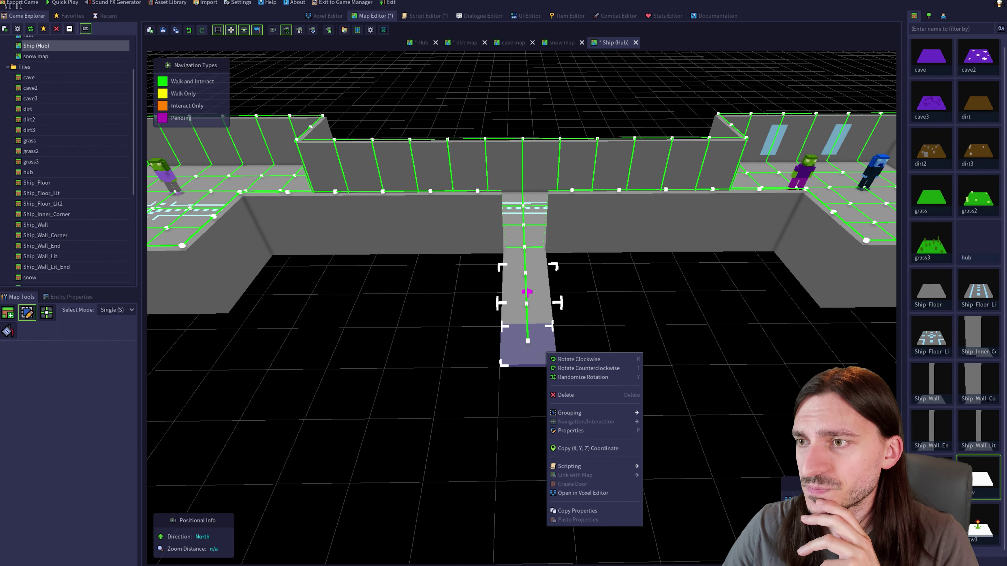
{"action": "mouse_move", "coordinate": [571, 467]}
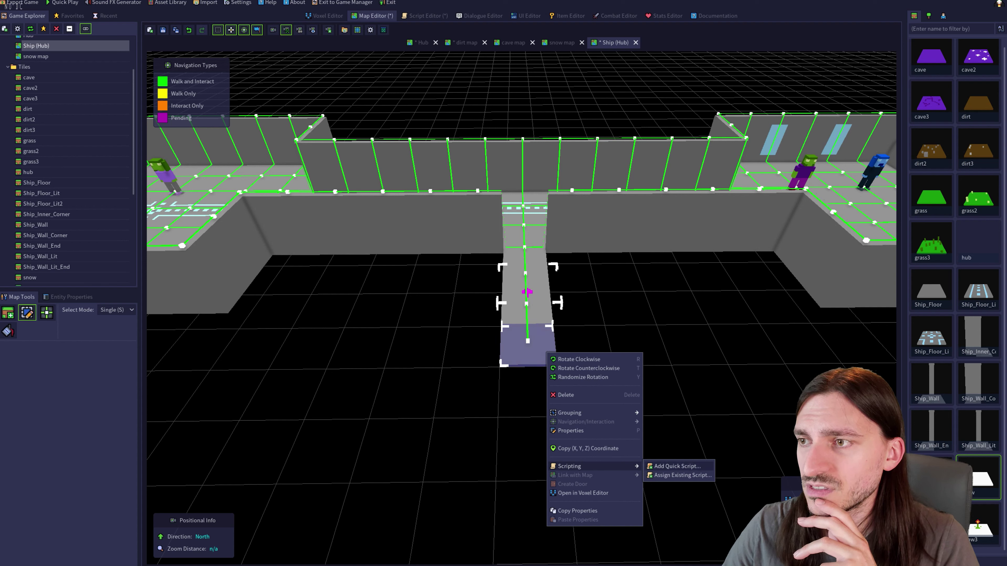
{"action": "left_click", "coordinate": [677, 467]}
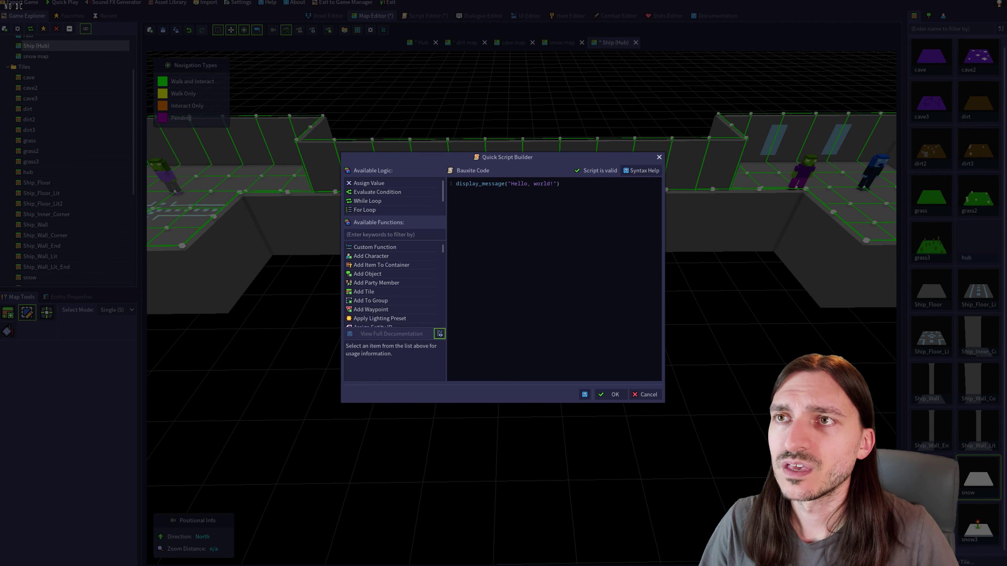
Filter the available functions by "load" and add the Load Map function below the Hello, world! message in the quick script
{"action": "scroll", "coordinate": [392, 196], "scroll_direction": "down", "scroll_amount": 1}
{"action": "scroll", "coordinate": [392, 196], "scroll_direction": "up", "scroll_amount": 1}
{"action": "scroll", "coordinate": [393, 196], "scroll_direction": "down", "scroll_amount": 4}
{"action": "scroll", "coordinate": [392, 196], "scroll_direction": "up", "scroll_amount": 4}
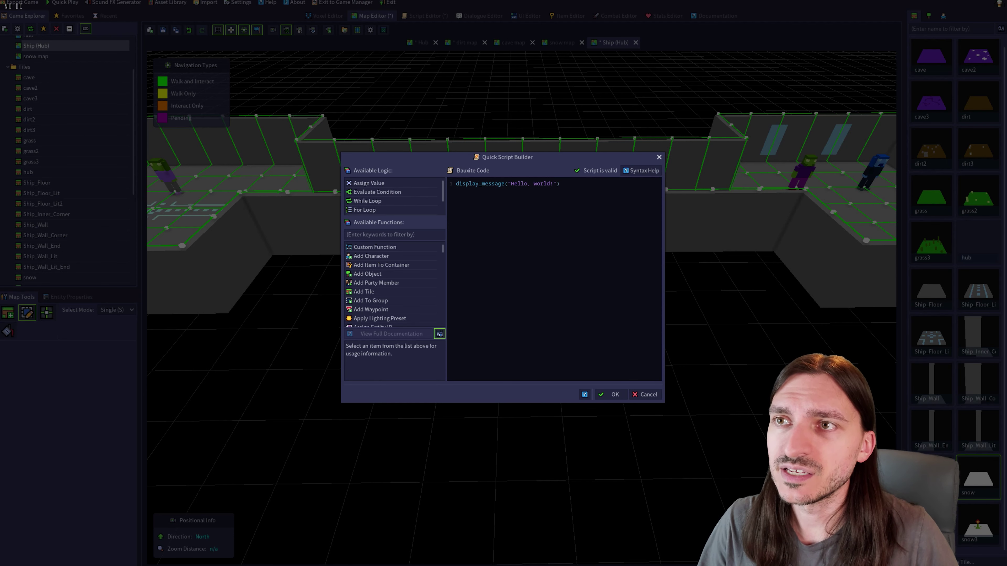
{"action": "scroll", "coordinate": [395, 286], "scroll_direction": "down", "scroll_amount": 1}
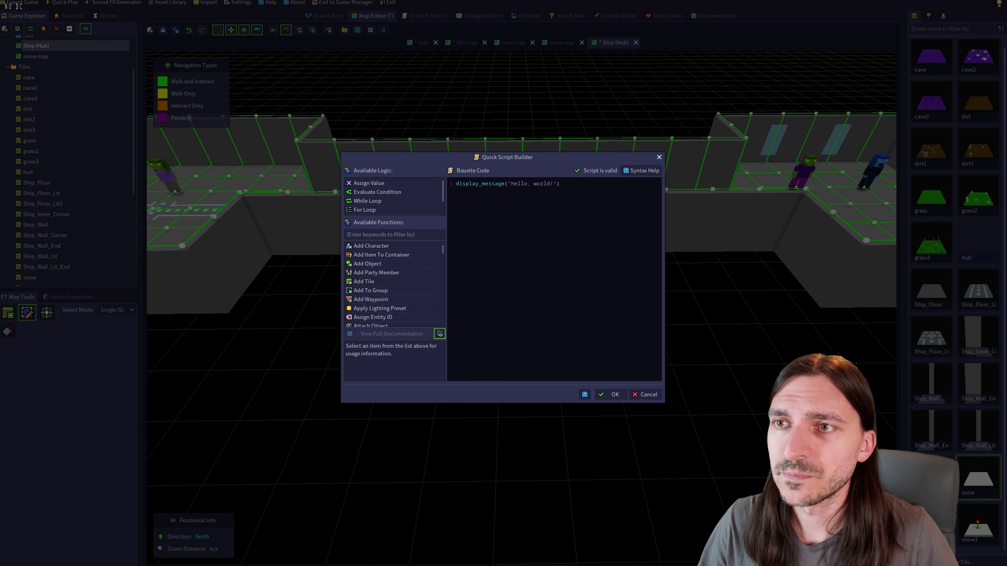
{"action": "scroll", "coordinate": [394, 285], "scroll_direction": "up", "scroll_amount": 1}
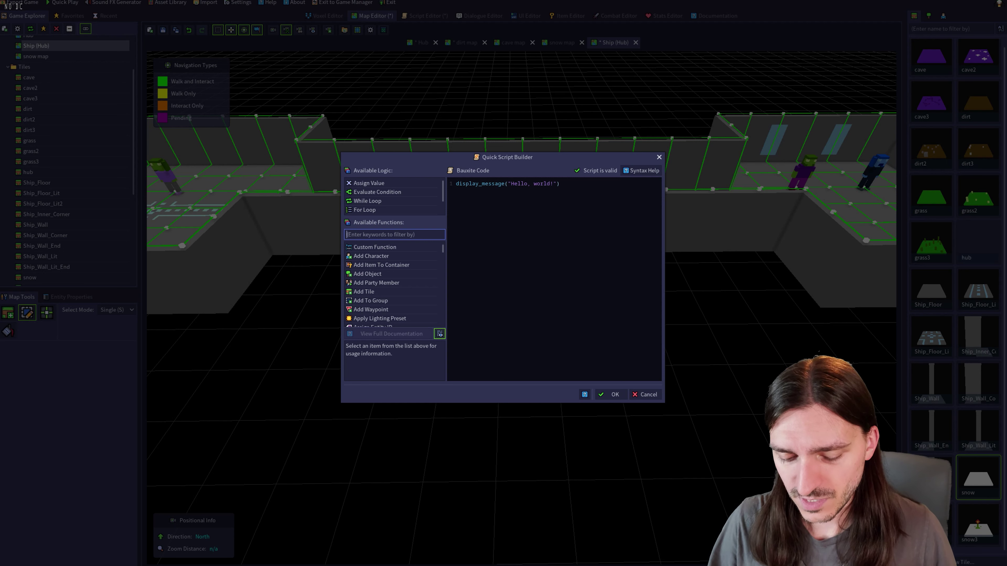
{"action": "type", "text": "load"}
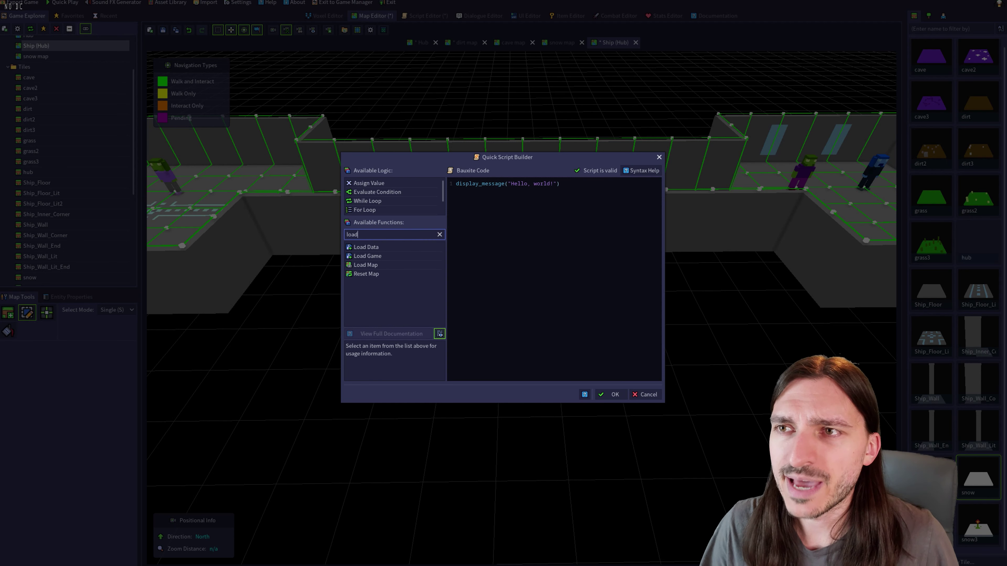
{"action": "left_click", "coordinate": [365, 265]}
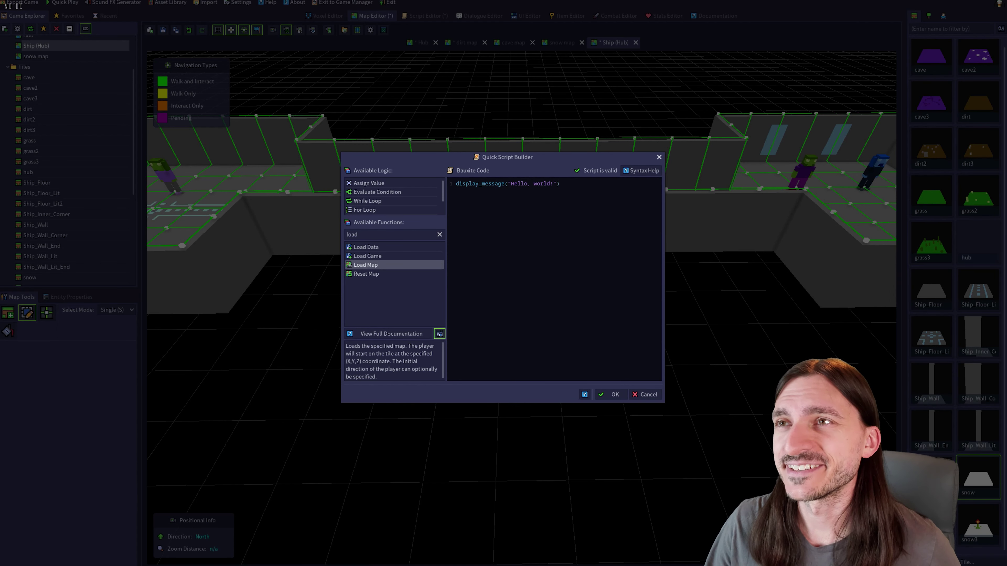
{"action": "left_click_drag", "start_coordinate": [365, 265], "coordinate": [490, 262]}
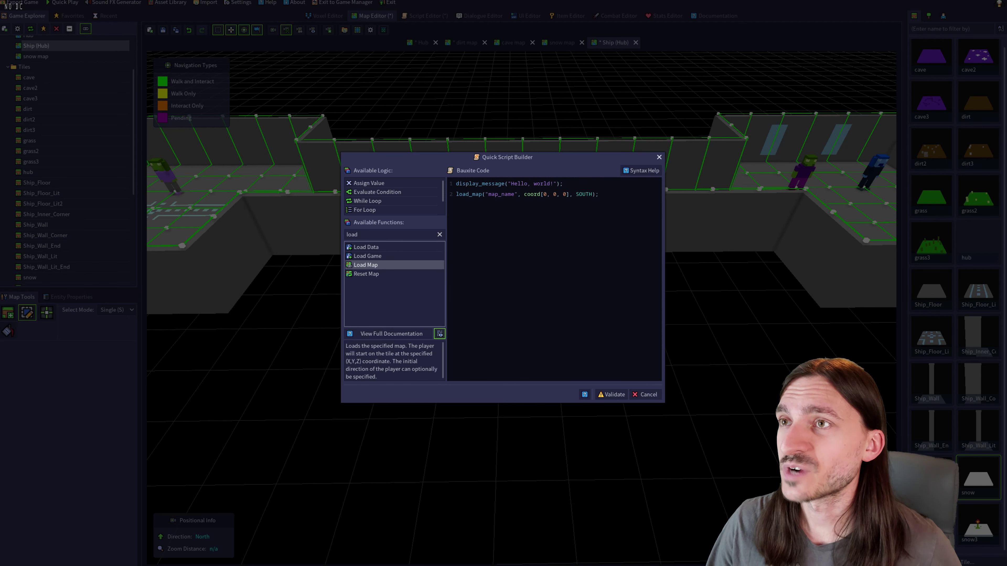
Validate the quick script with its default Load Map values and accept it for the walkway's end tile
{"action": "right_click", "coordinate": [547, 194]}
{"action": "left_click", "coordinate": [599, 192]}
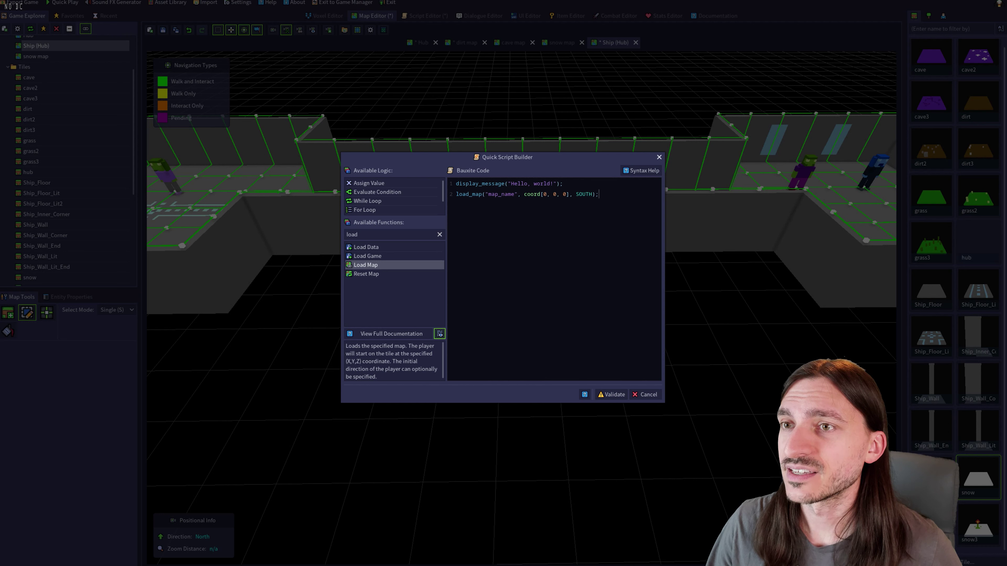
{"action": "left_click", "coordinate": [611, 394]}
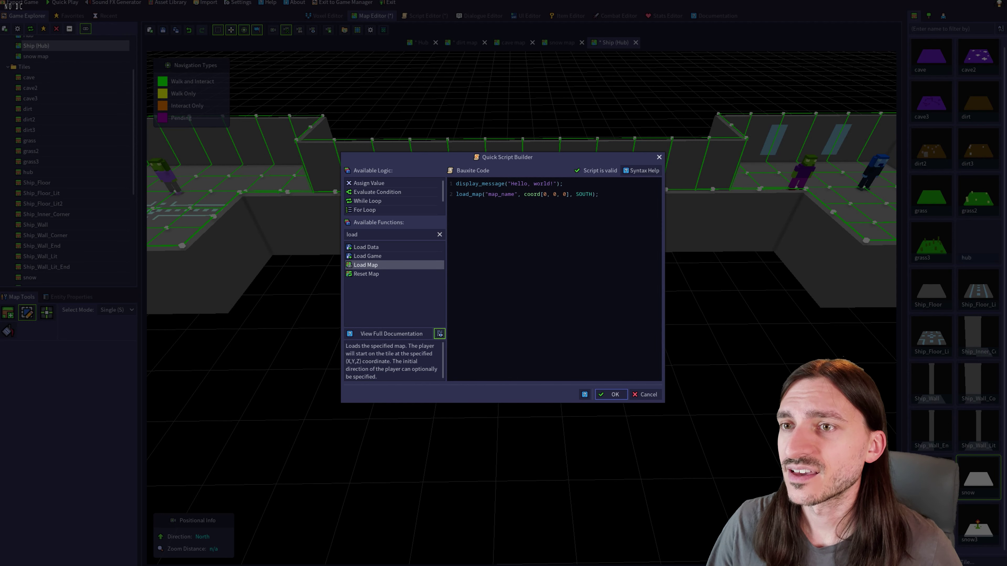
{"action": "left_click", "coordinate": [611, 394]}
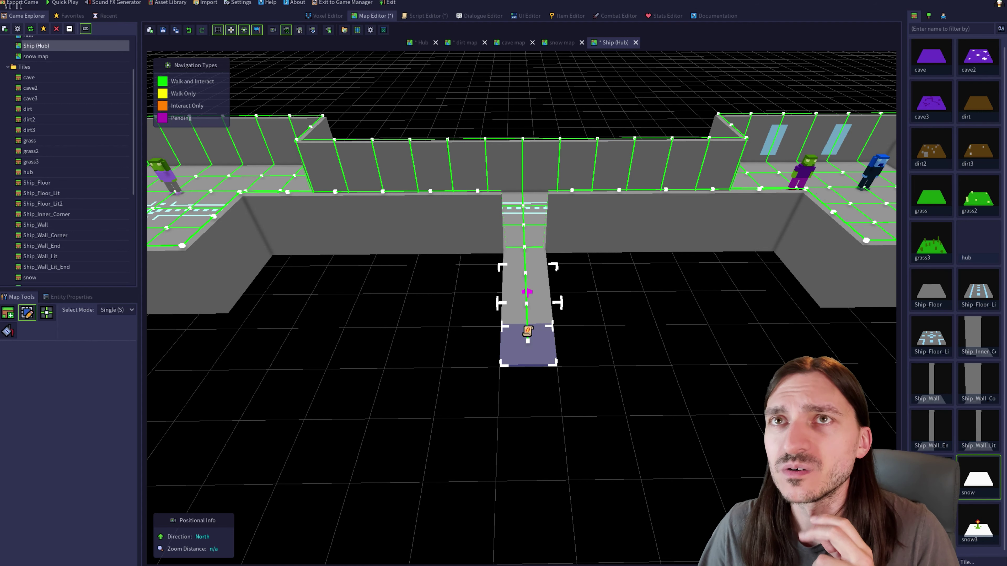
Reopen the quick script of the walkway's end tile to review its code, and close it without changes
{"action": "scroll", "coordinate": [521, 308], "scroll_direction": "down", "scroll_amount": 2}
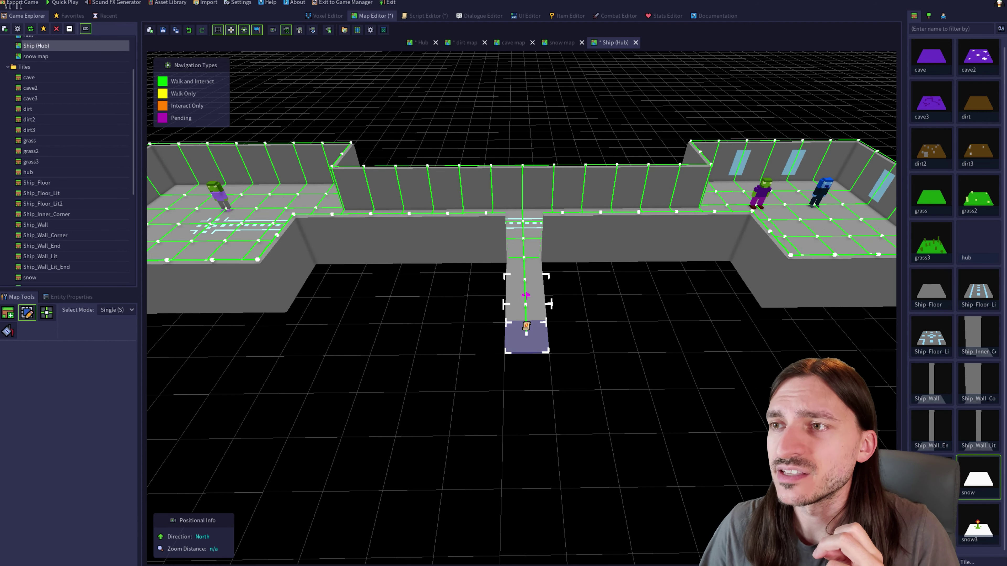
{"action": "right_click", "coordinate": [521, 335]}
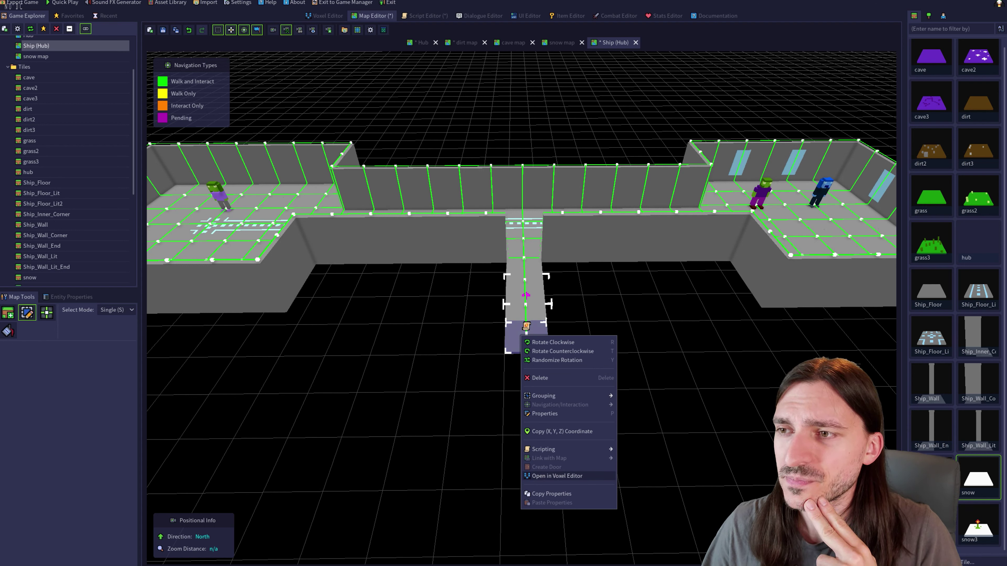
{"action": "mouse_move", "coordinate": [555, 449]}
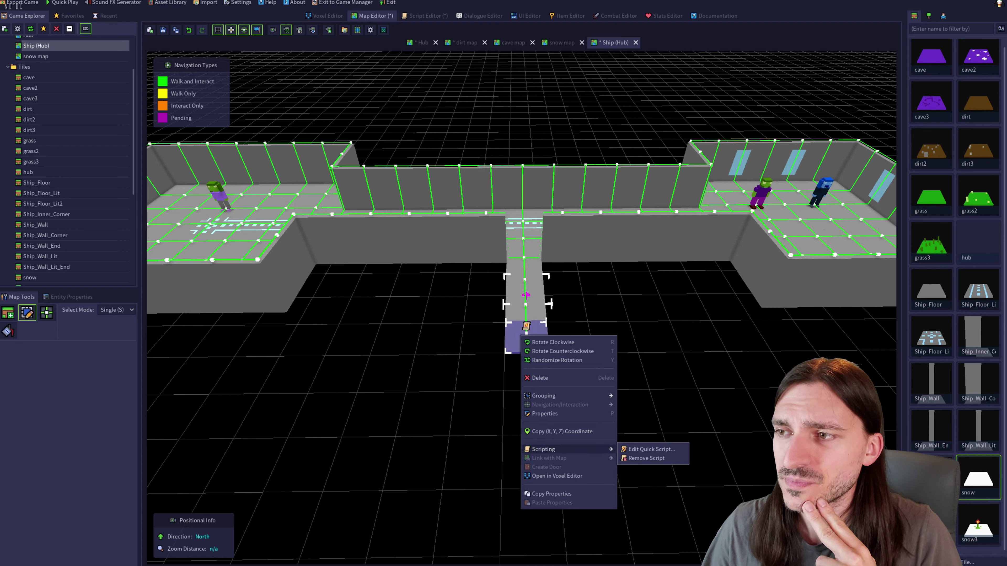
{"action": "left_click", "coordinate": [651, 448]}
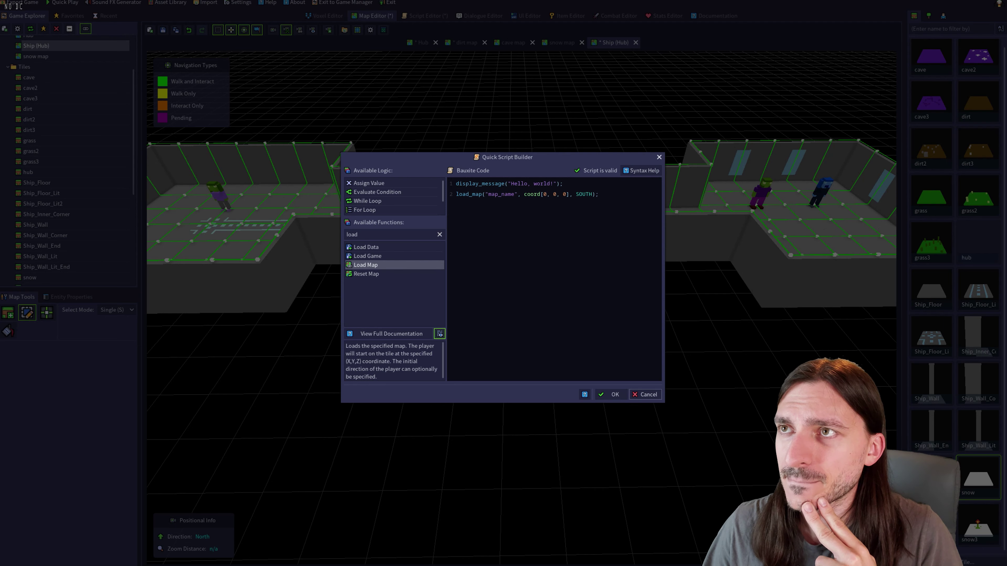
{"action": "left_click", "coordinate": [645, 394]}
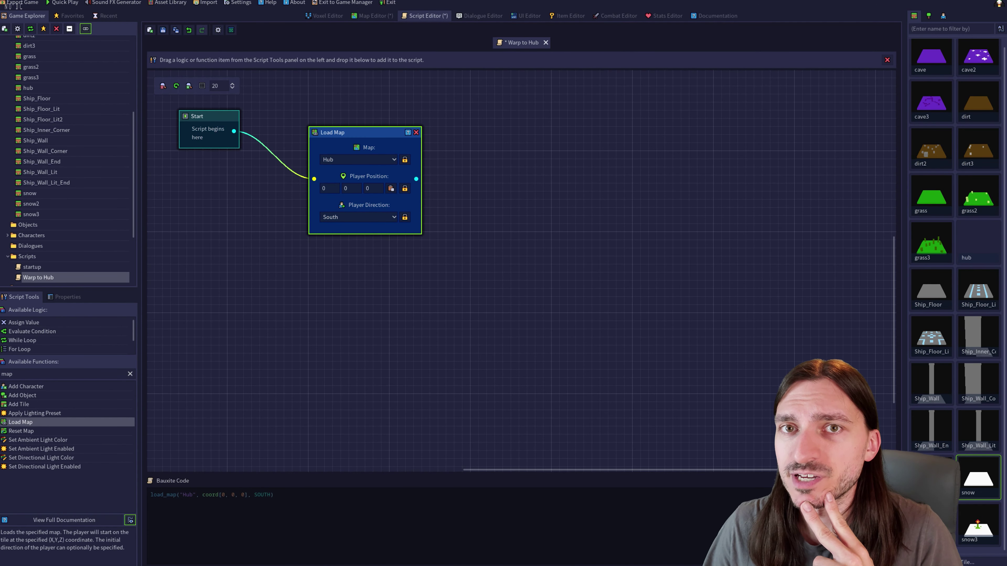
Review the Warp to Hub script in the Script Editor and look through the project's Scripts folder
{"action": "scroll", "coordinate": [60, 179], "scroll_direction": "down", "scroll_amount": 3}
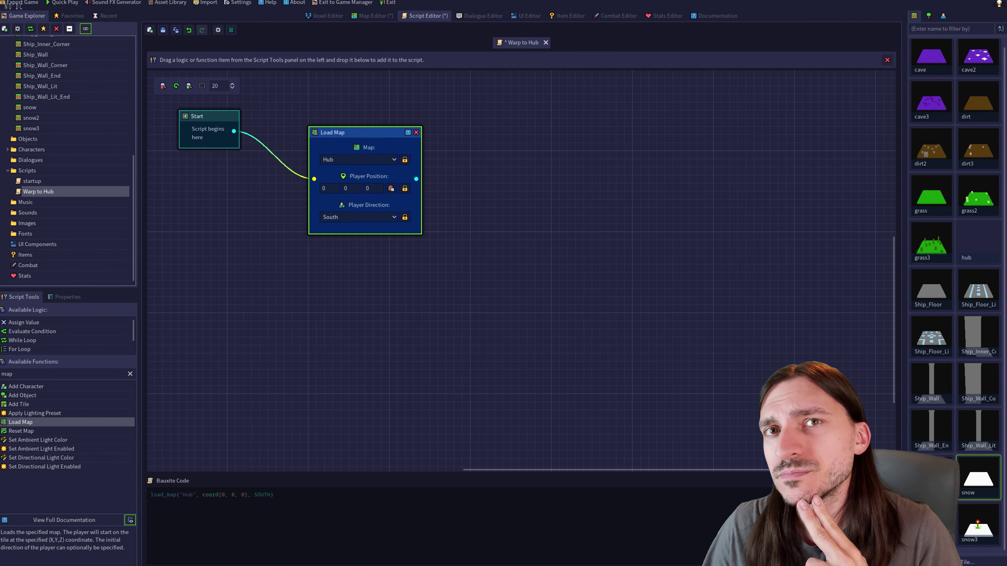
{"action": "left_click", "coordinate": [32, 181]}
{"action": "left_click", "coordinate": [8, 170]}
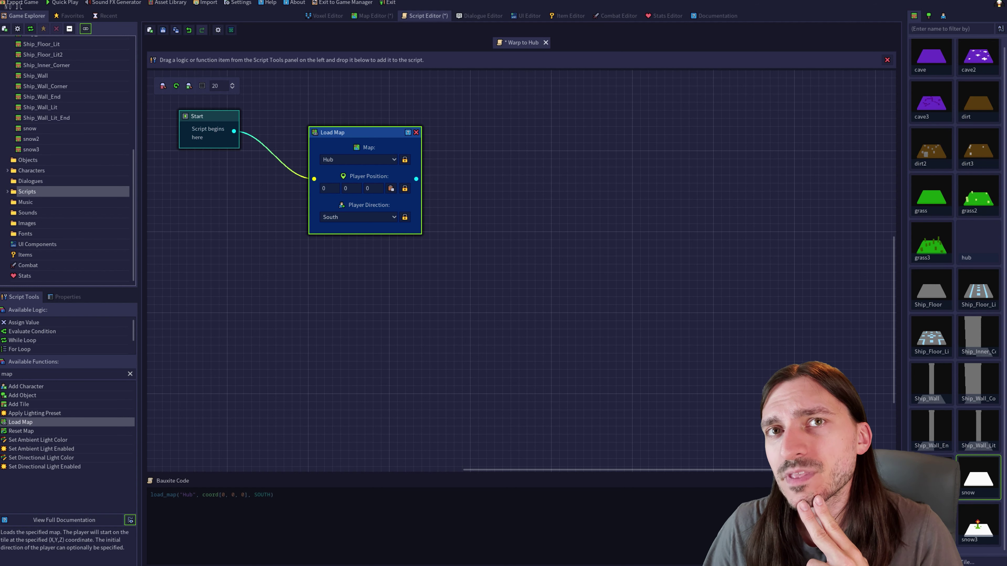
{"action": "left_click", "coordinate": [8, 170]}
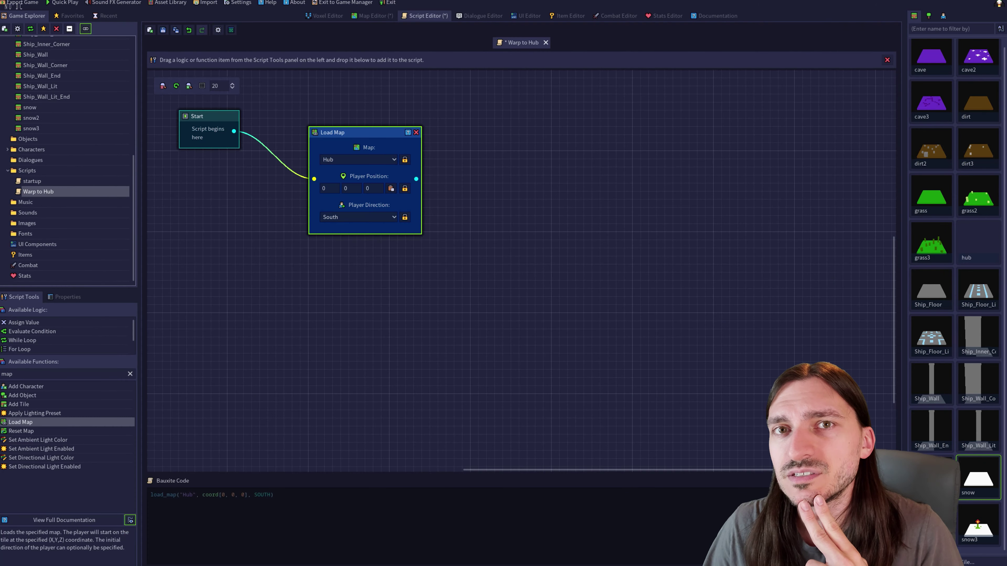
Return to the project's maps, revisit the Ship (Hub) map, and bring up the Hub map
{"action": "scroll", "coordinate": [67, 160], "scroll_direction": "up", "scroll_amount": 8}
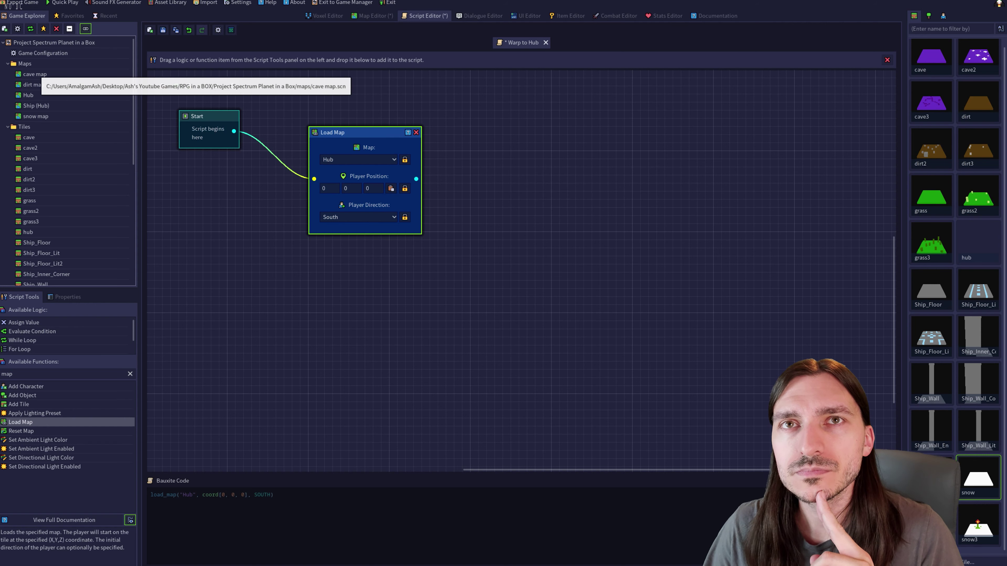
{"action": "left_click", "coordinate": [28, 96]}
{"action": "double_click", "coordinate": [36, 105]}
{"action": "left_click", "coordinate": [28, 96]}
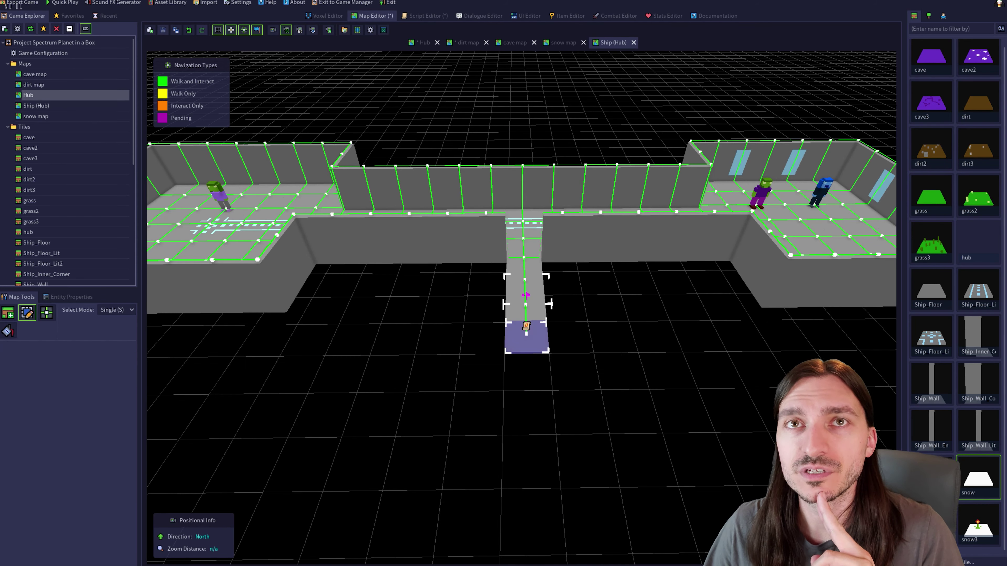
{"action": "double_click", "coordinate": [28, 95]}
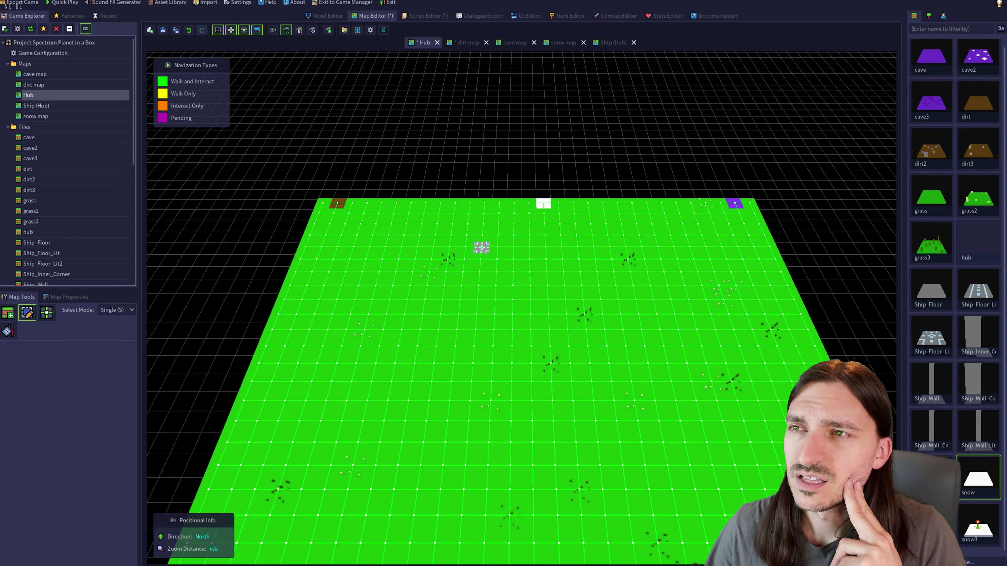
Copy the coordinate of the ship floor tile in the Hub map, checking the Warp to Hub script along the way
{"action": "right_click", "coordinate": [480, 247]}
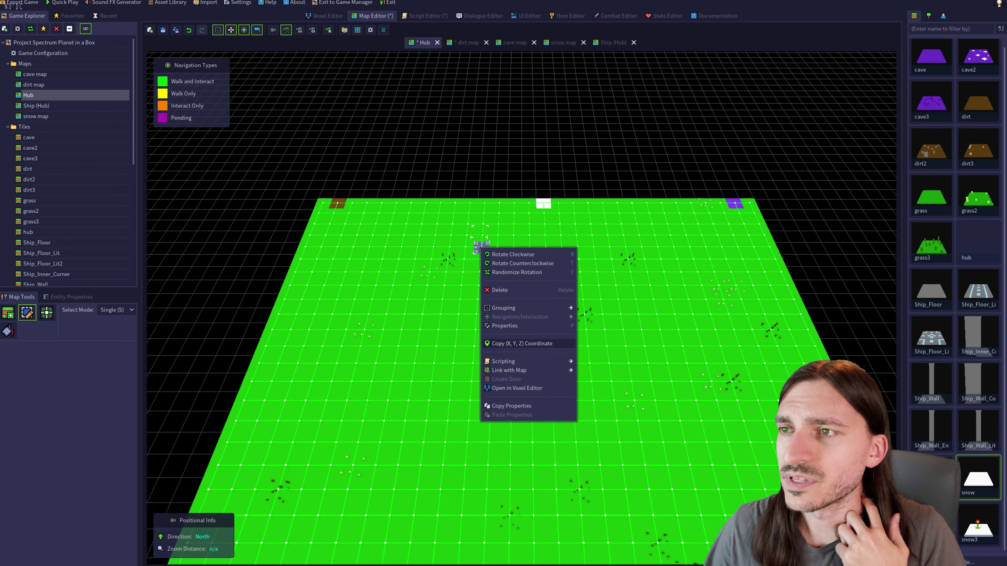
{"action": "left_click", "coordinate": [522, 344]}
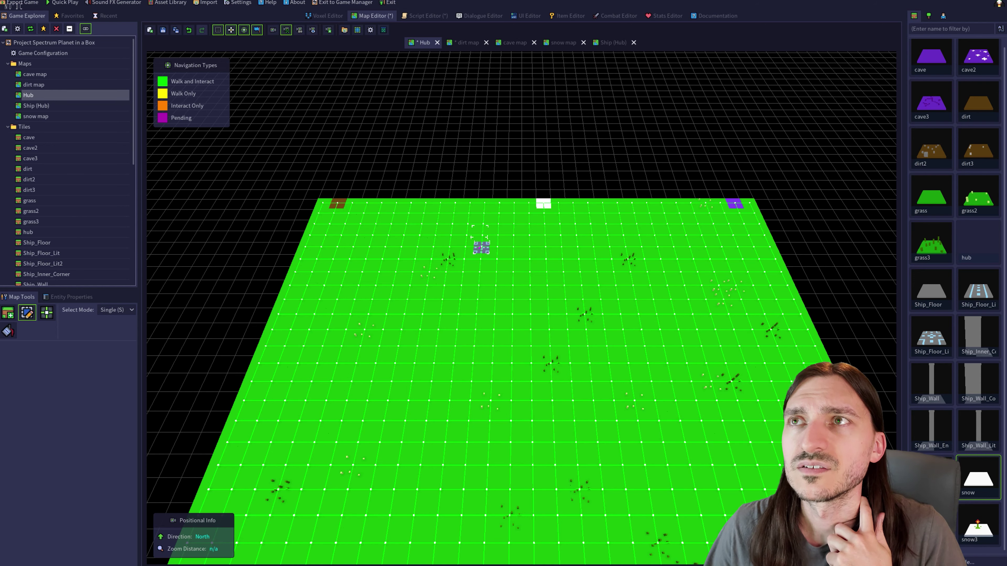
{"action": "left_click", "coordinate": [424, 15]}
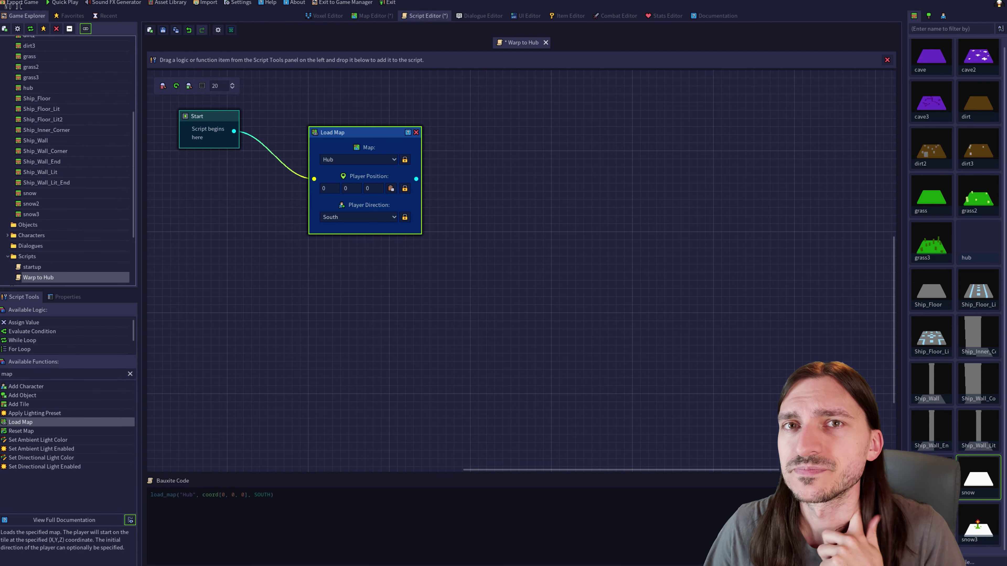
{"action": "scroll", "coordinate": [68, 158], "scroll_direction": "down", "scroll_amount": 3}
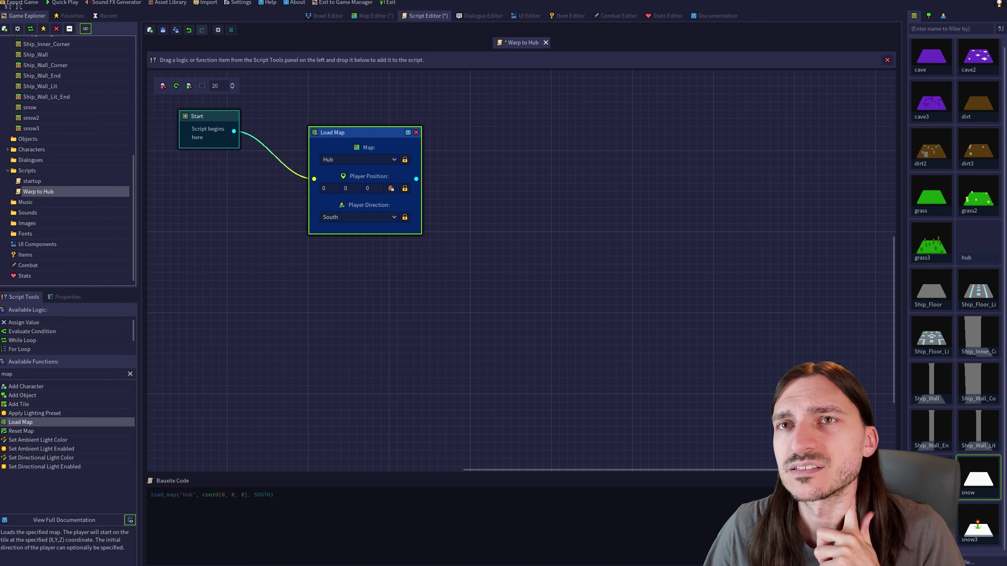
{"action": "scroll", "coordinate": [67, 158], "scroll_direction": "up", "scroll_amount": 3}
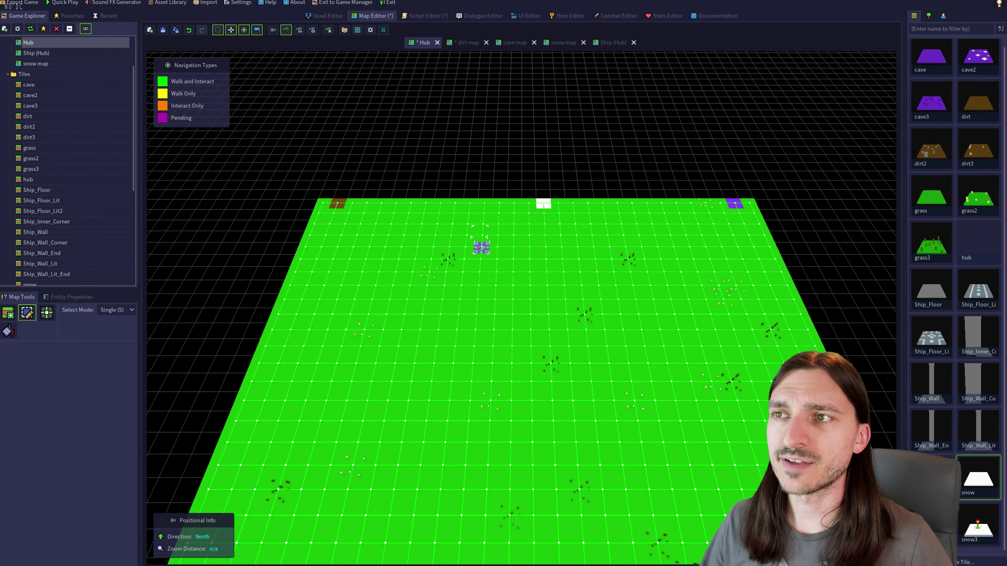
{"action": "right_click", "coordinate": [481, 249]}
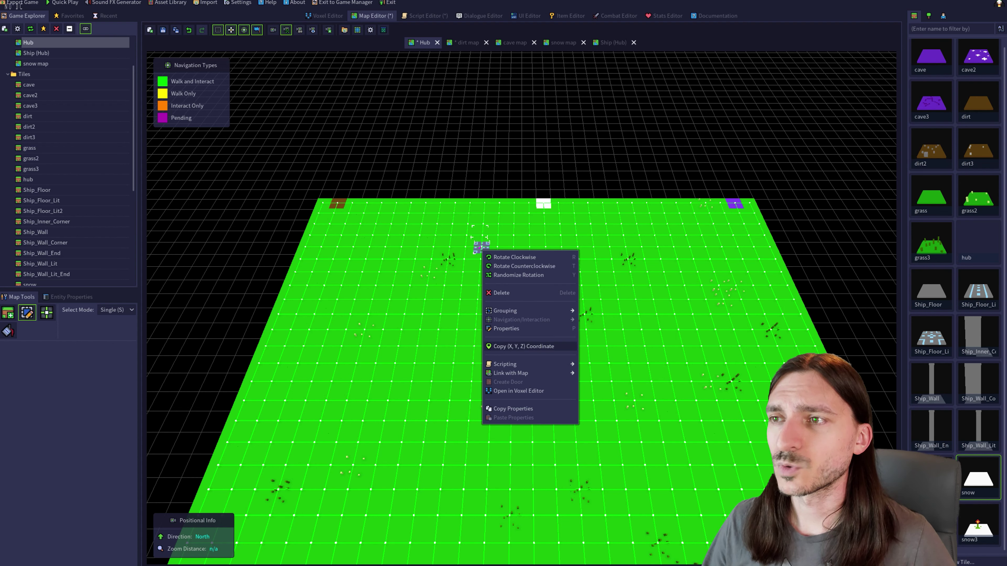
{"action": "left_click", "coordinate": [523, 347]}
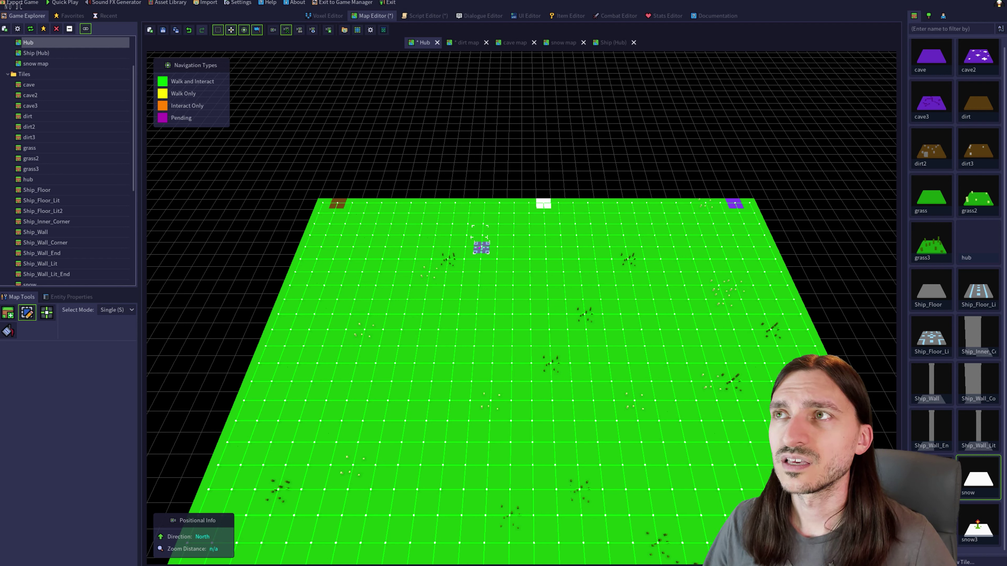
Remove the quick script from the walkway's end tile in the Ship (Hub) map
{"action": "left_click", "coordinate": [613, 42]}
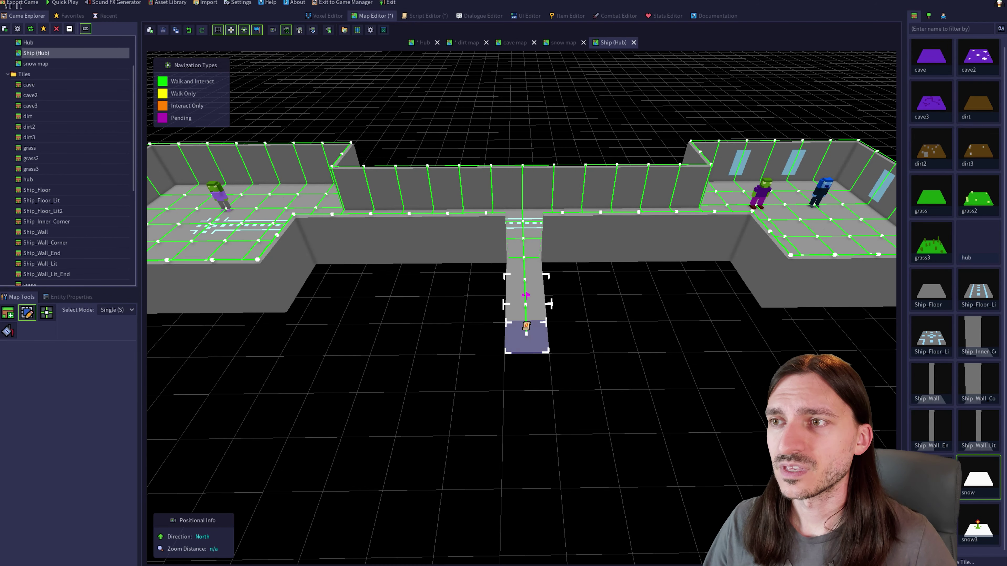
{"action": "right_click", "coordinate": [526, 340]}
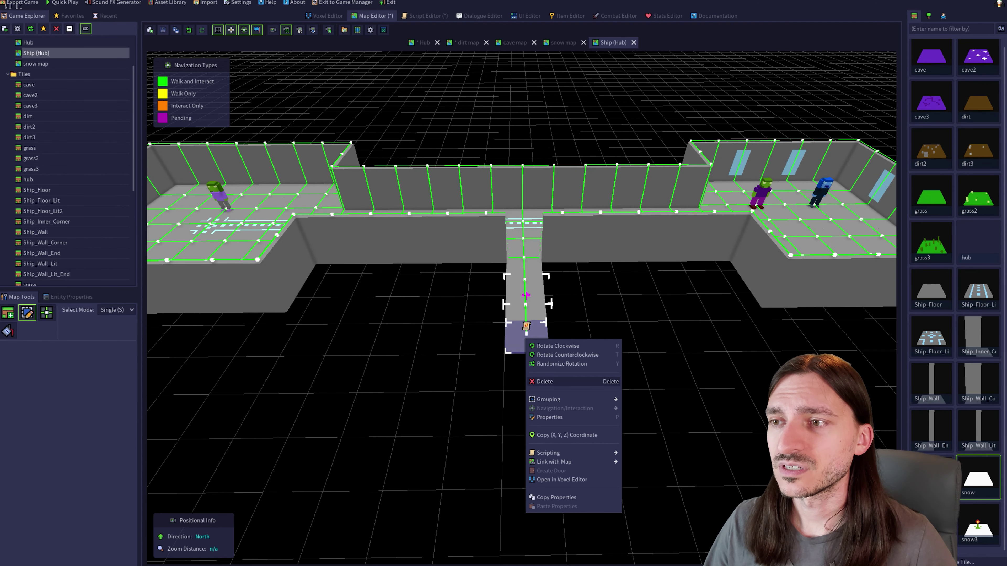
{"action": "mouse_move", "coordinate": [575, 452]}
{"action": "left_click", "coordinate": [659, 462]}
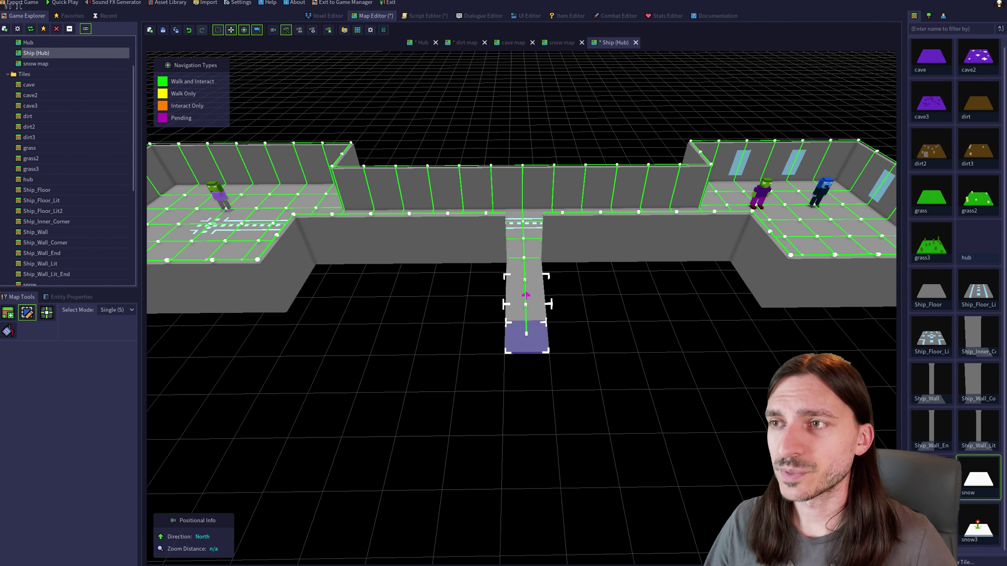
Try assigning an existing script to the walkway's end tile, and remove it again
{"action": "right_click", "coordinate": [532, 338]}
{"action": "mouse_move", "coordinate": [575, 451]}
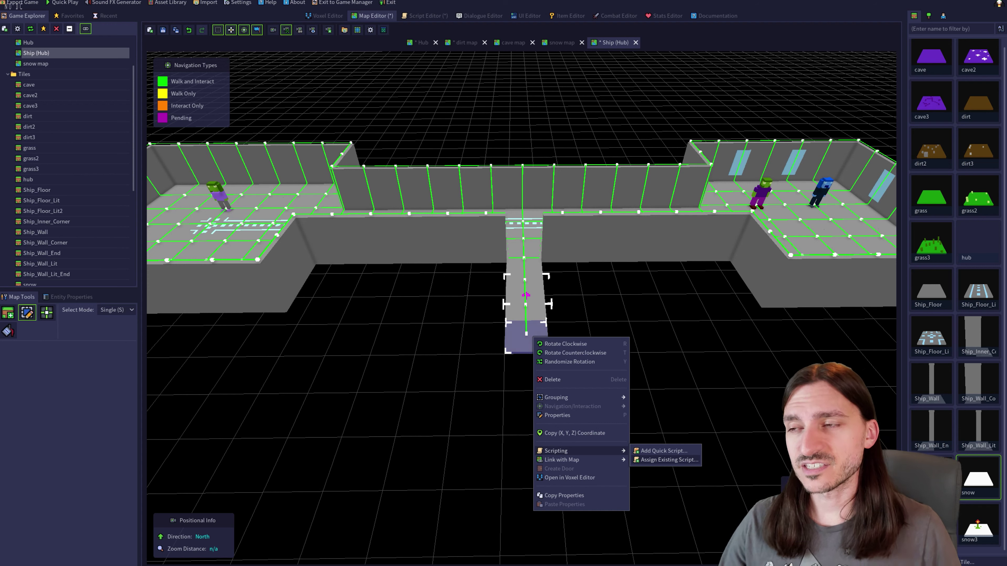
{"action": "left_click", "coordinate": [669, 460]}
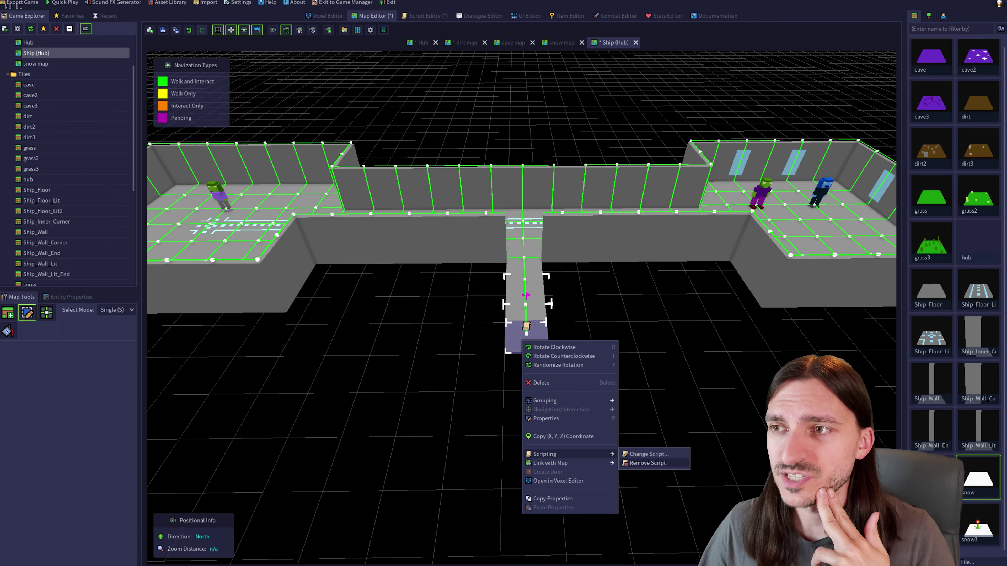
{"action": "left_click", "coordinate": [650, 463]}
Add a new quick script to the walkway's end tile and insert a Load Map call into it
{"action": "right_click", "coordinate": [527, 338]}
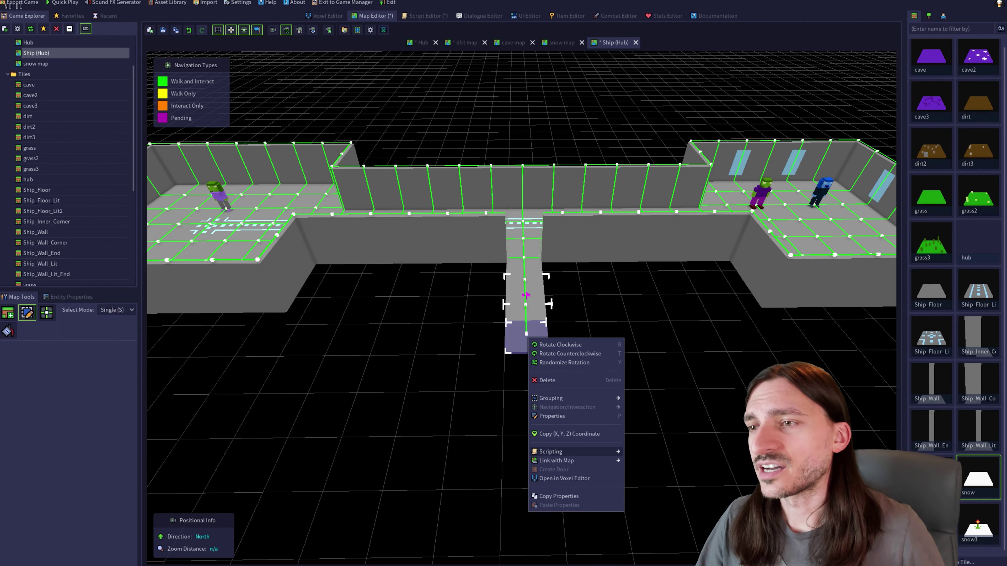
{"action": "mouse_move", "coordinate": [575, 452]}
{"action": "left_click", "coordinate": [658, 452]}
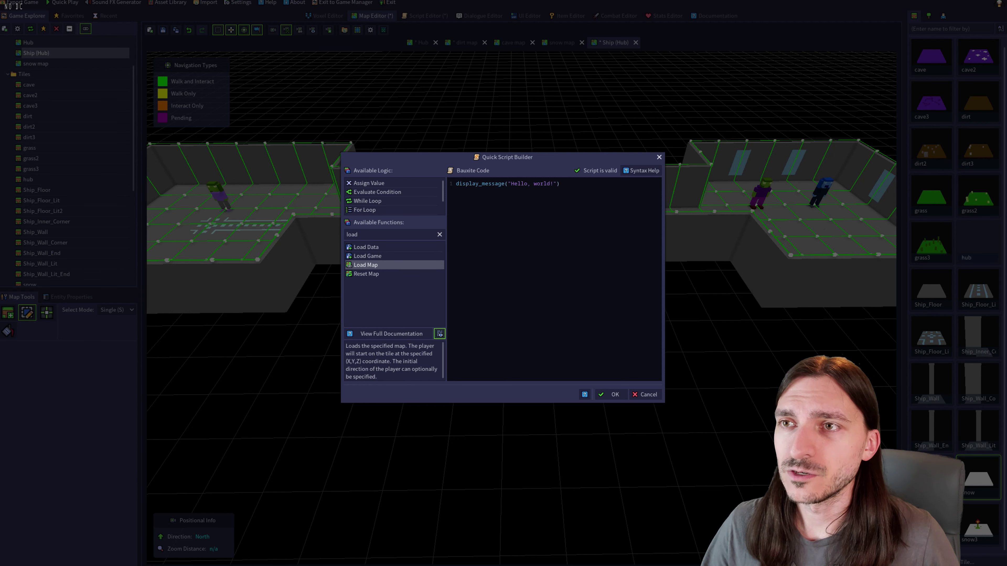
{"action": "double_click", "coordinate": [372, 265]}
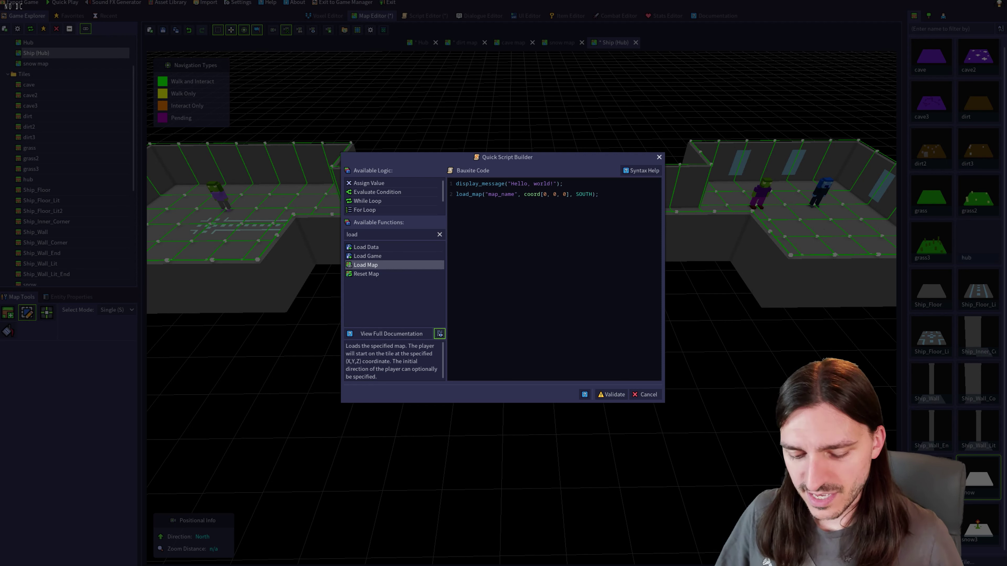
Replace the Load Map call's coordinate with the copied coord[-3, -5, 0] and clear the stray copy from the third line
{"action": "type", "text": "coord[-3, -5, 0]"}
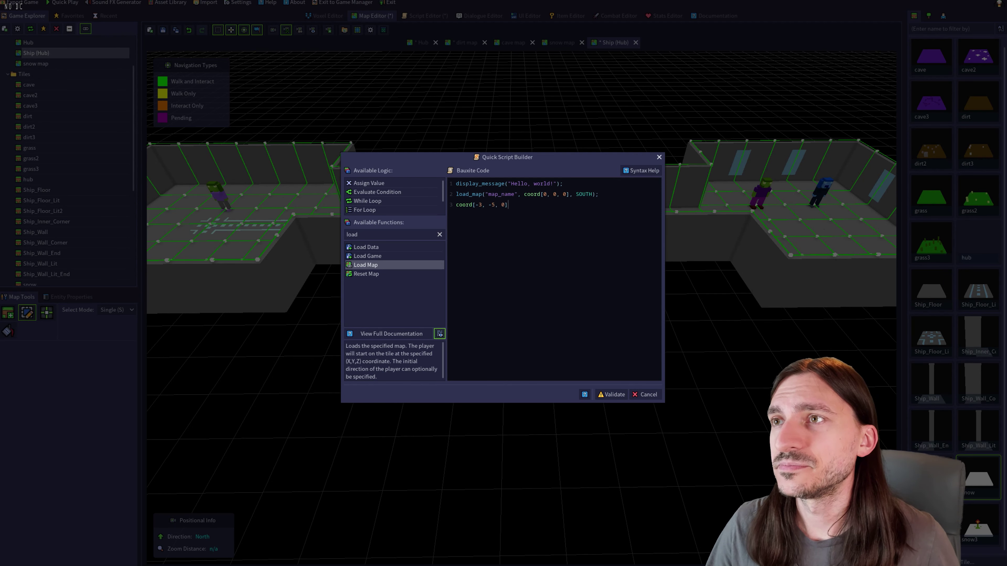
{"action": "type", "text": "coord[-3, -5, 0]"}
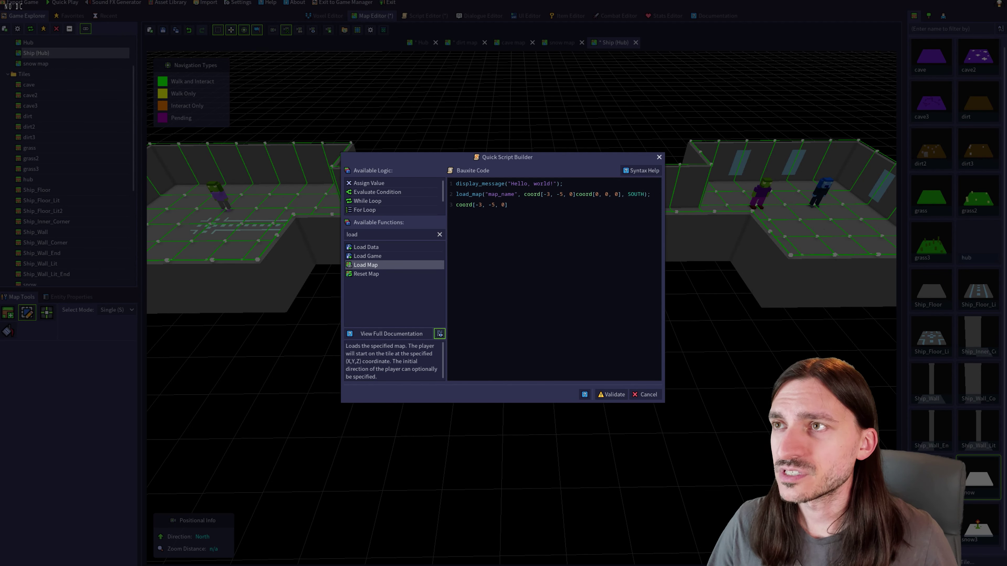
{"action": "key", "text": "Delete"}
{"action": "key", "text": "Delete"}
{"action": "key", "text": "Delete"}
{"action": "key", "text": "Delete"}
{"action": "key", "text": "Delete"}
{"action": "key", "text": "Delete"}
{"action": "key", "text": "Delete"}
{"action": "key", "text": "Delete"}
{"action": "key", "text": "Delete"}
{"action": "key", "text": "Delete"}
{"action": "key", "text": "Delete"}
{"action": "key", "text": "Delete"}
{"action": "key", "text": "Delete"}
{"action": "key", "text": "Delete"}
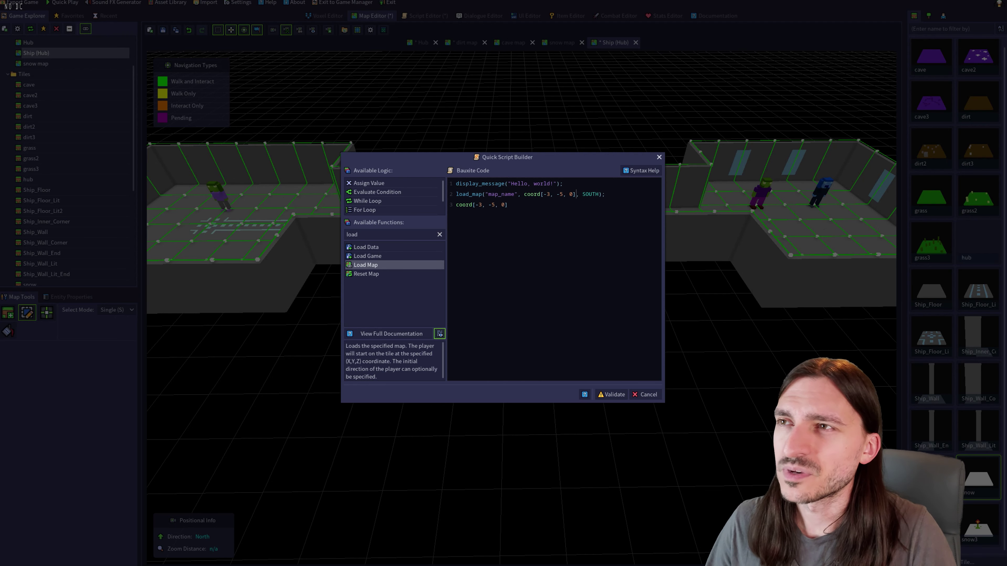
{"action": "left_click", "coordinate": [508, 204]}
{"action": "key", "text": "BackSpace"}
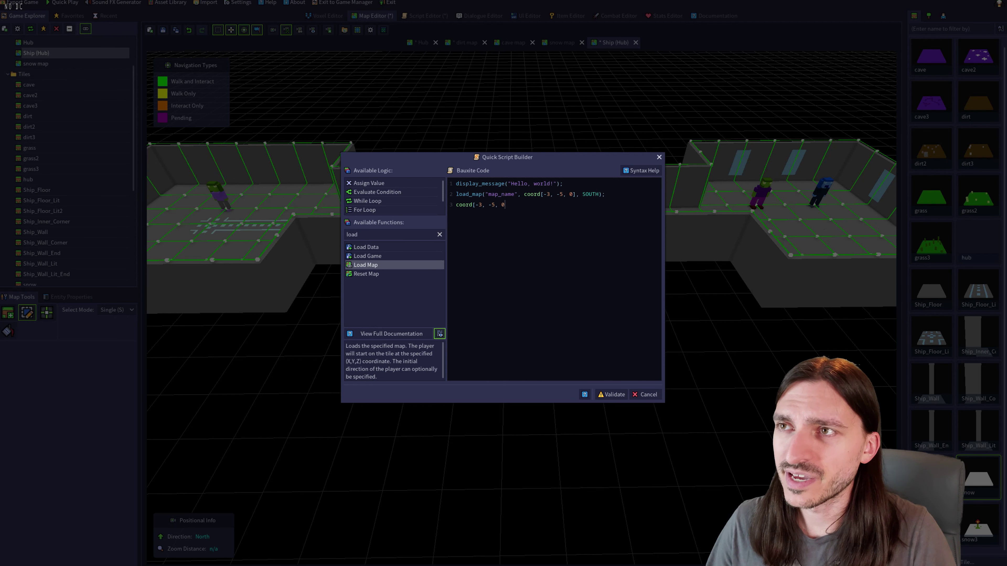
{"action": "key", "text": "BackSpace"}
{"action": "key", "text": "BackSpace"}
{"action": "key", "text": "BackSpace"}
{"action": "key", "text": "BackSpace"}
{"action": "key", "text": "BackSpace"}
{"action": "key", "text": "BackSpace"}
{"action": "key", "text": "BackSpace"}
{"action": "key", "text": "BackSpace"}
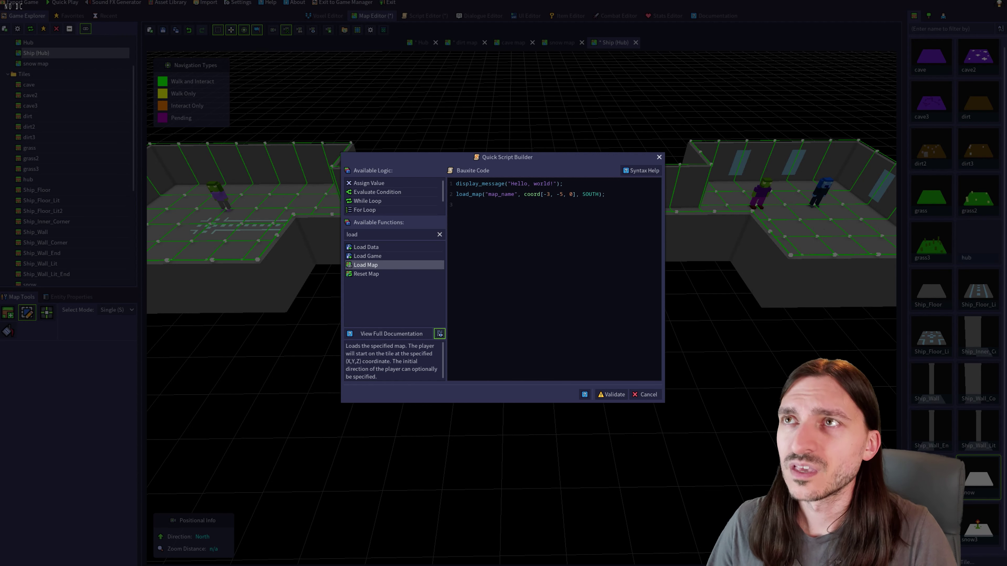
Set the Load Map call's map name to "hub", validate the quick script and accept it
{"action": "left_click_drag", "start_coordinate": [515, 194], "coordinate": [489, 194]}
{"action": "type", "text": "hub"}
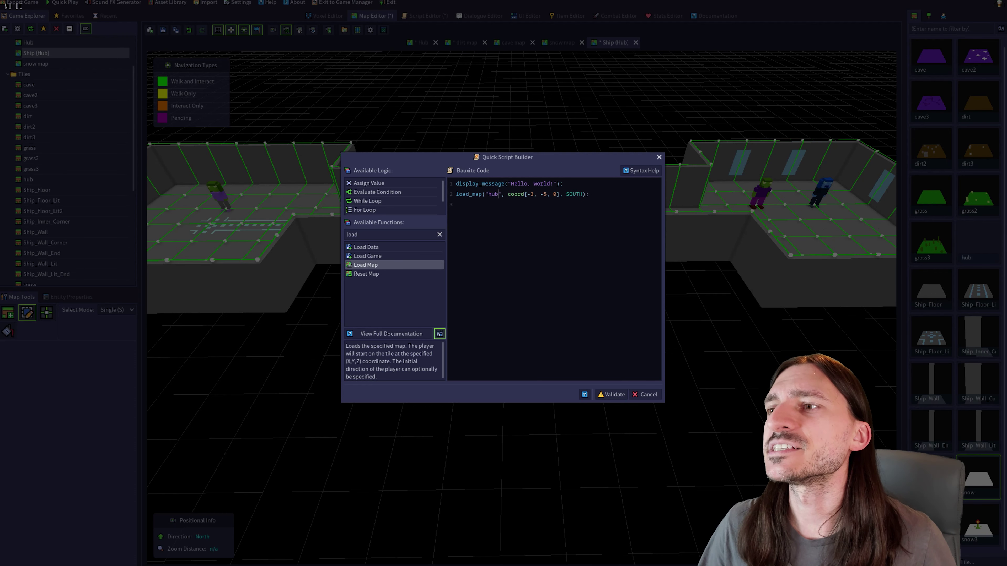
{"action": "left_click", "coordinate": [611, 394]}
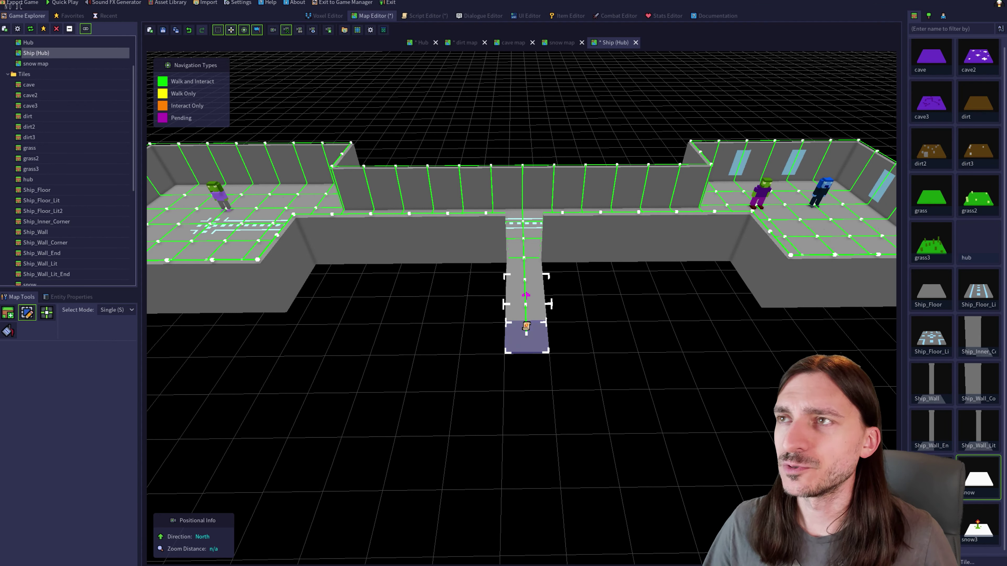
Save the Ship (Hub) map and try to start the game for a test
{"action": "key", "text": "ctrl+s"}
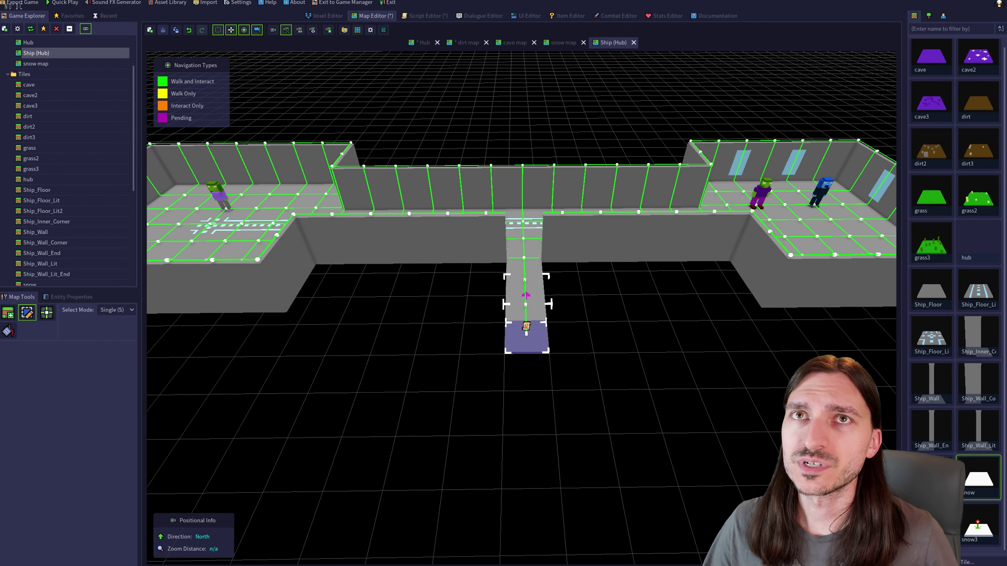
{"action": "key", "text": "F5"}
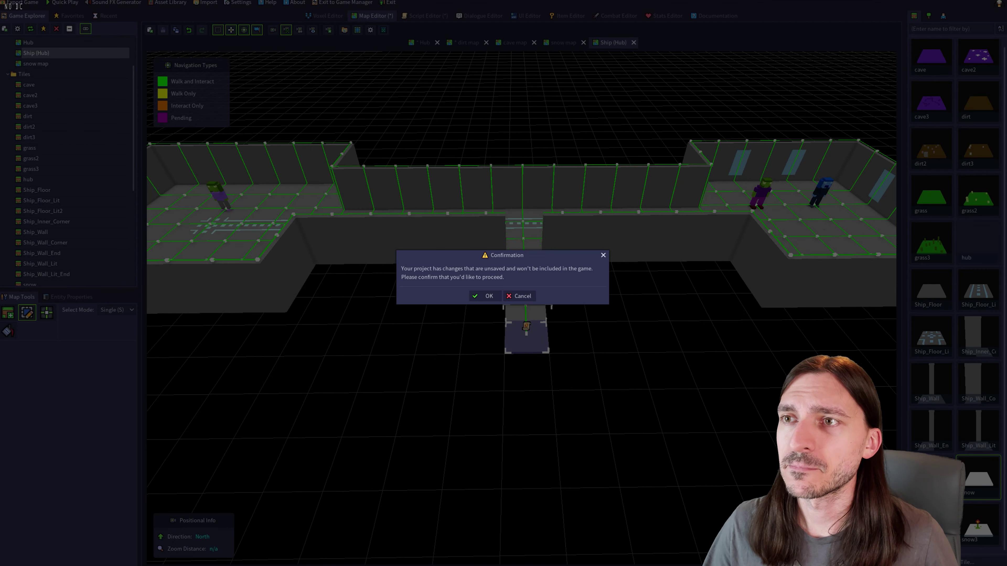
{"action": "left_click", "coordinate": [525, 296]}
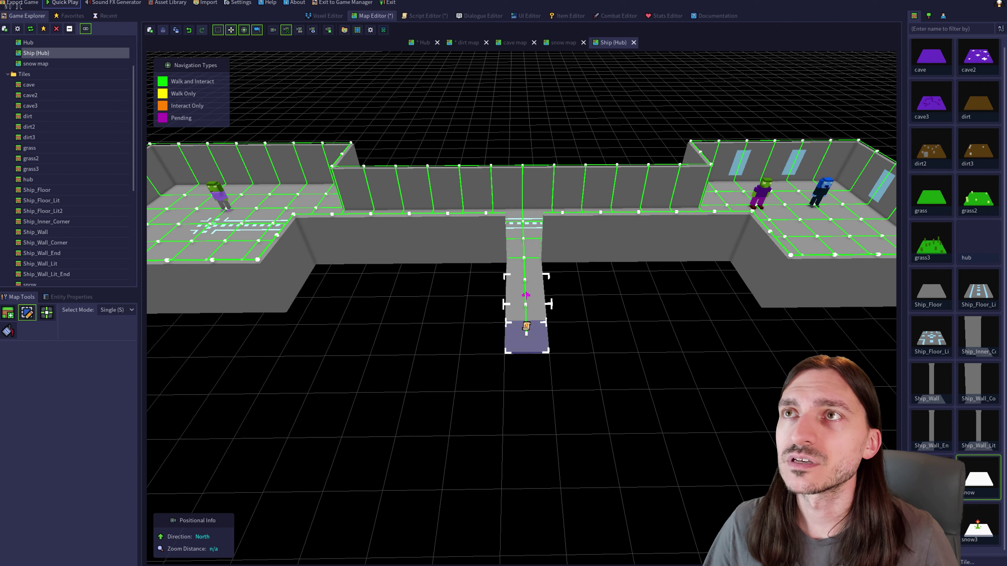
Save the Hub map, the dirt map and the Warp to Hub script
{"action": "left_click", "coordinate": [423, 43]}
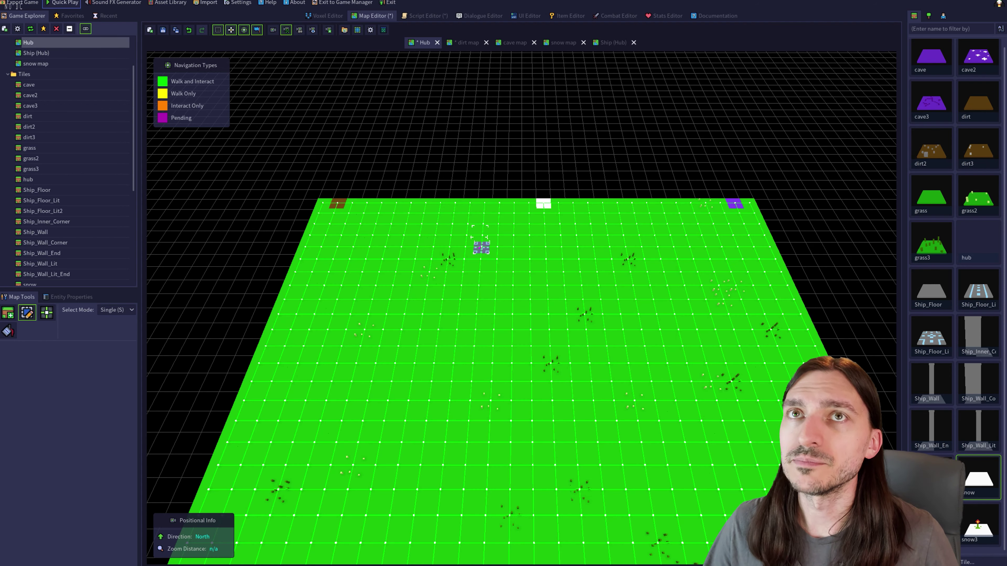
{"action": "key", "text": "ctrl+s"}
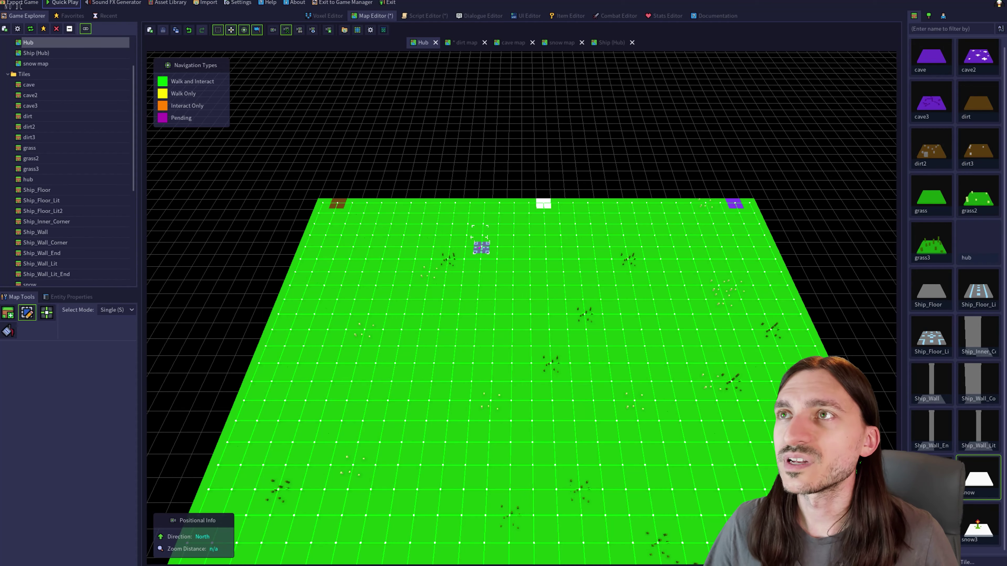
{"action": "left_click", "coordinate": [465, 42]}
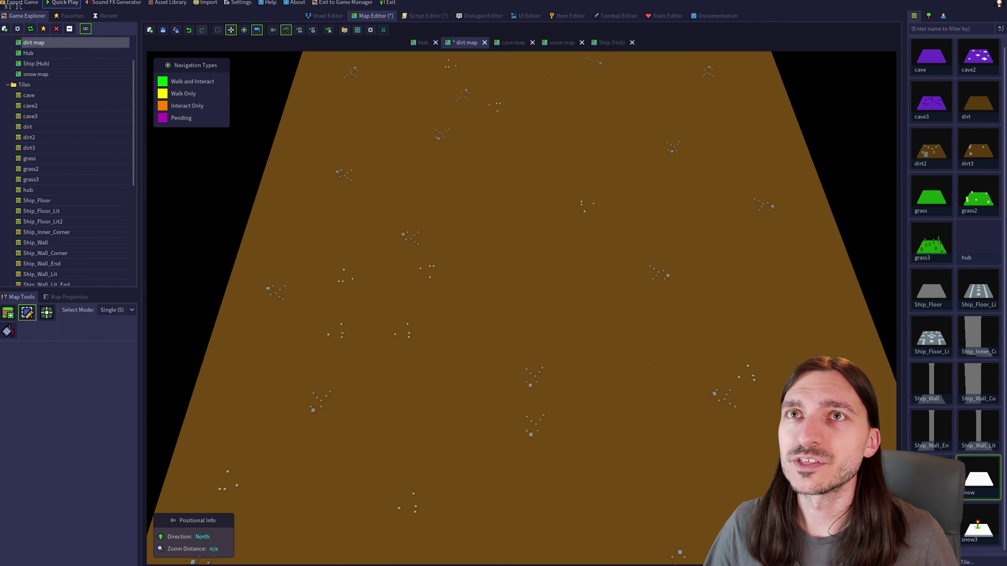
{"action": "key", "text": "ctrl+s"}
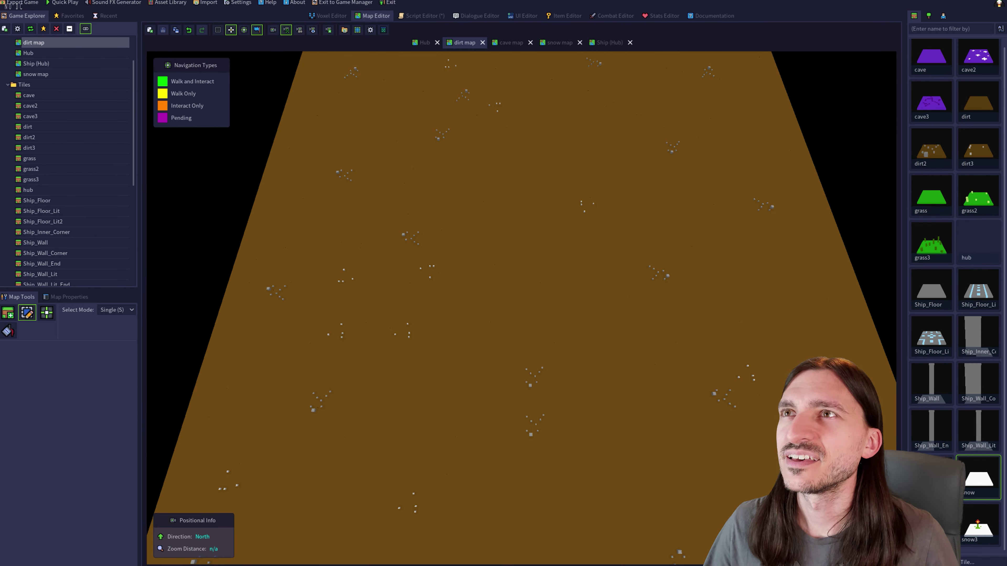
{"action": "left_click", "coordinate": [421, 15]}
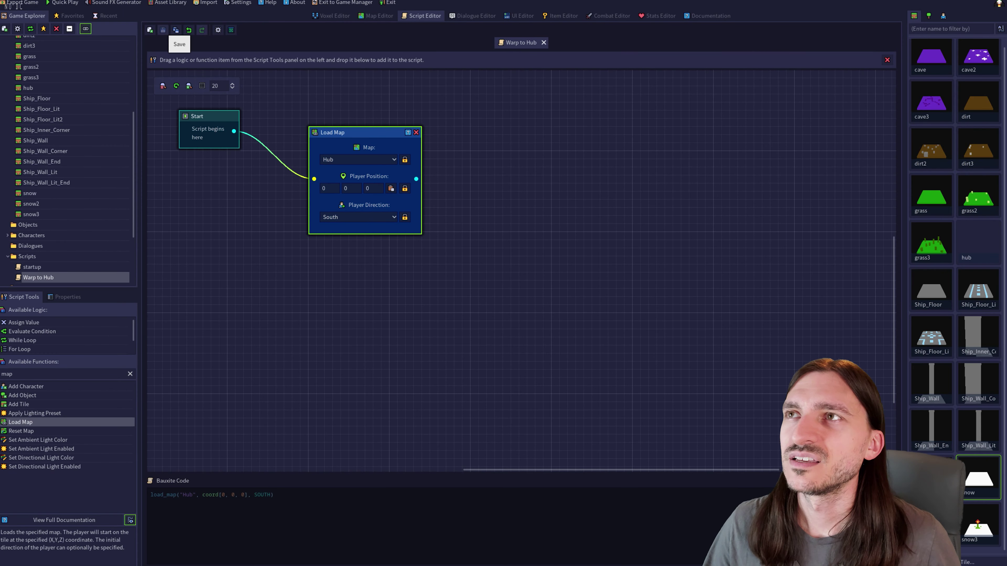
{"action": "left_click", "coordinate": [163, 29]}
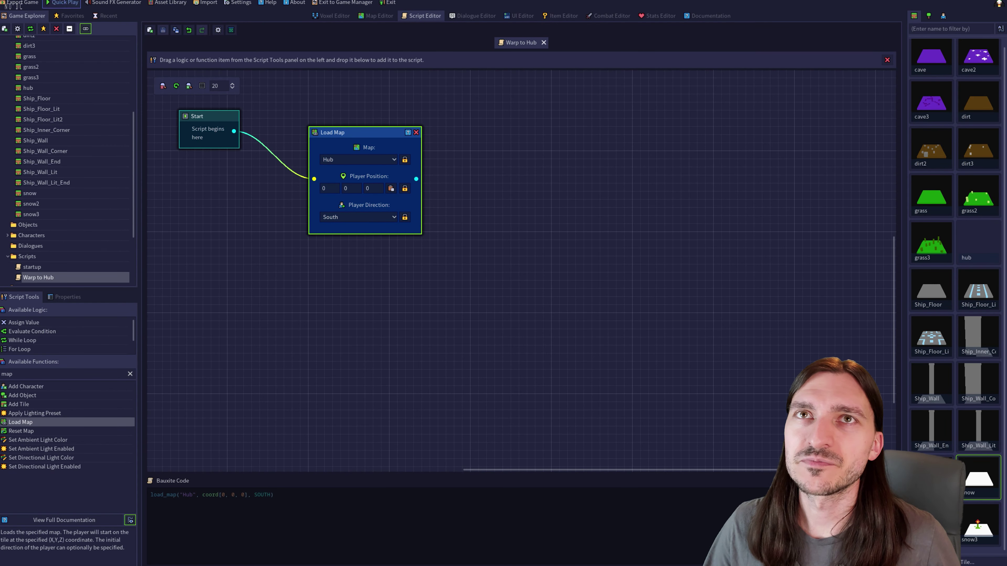
Start a test run of the game and walk the player through the starting room toward the corridor
{"action": "left_click", "coordinate": [61, 2]}
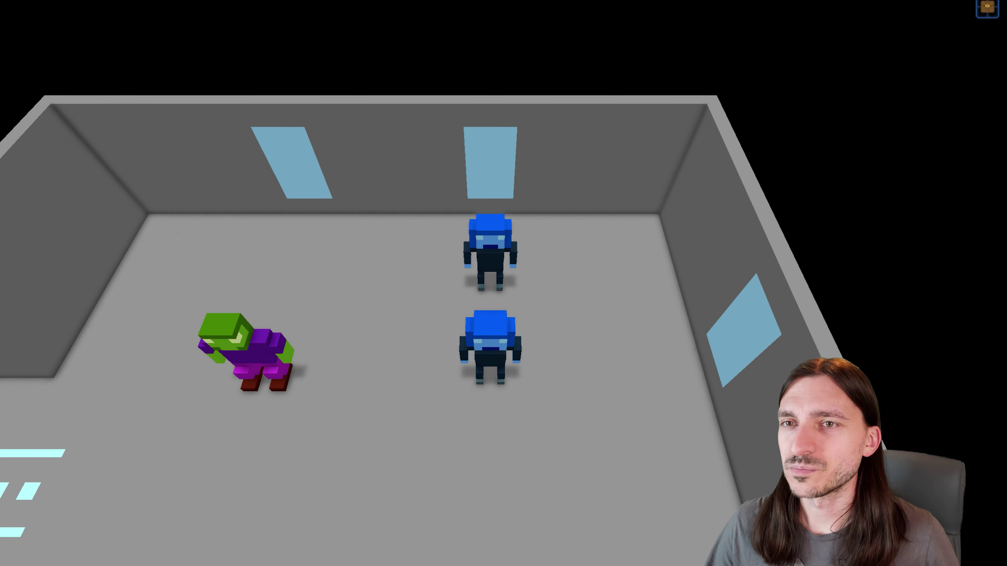
{"action": "key", "text": "d"}
{"action": "key", "text": "space"}
{"action": "key", "text": "s"}
{"action": "key", "text": "a"}
{"action": "key", "text": "s"}
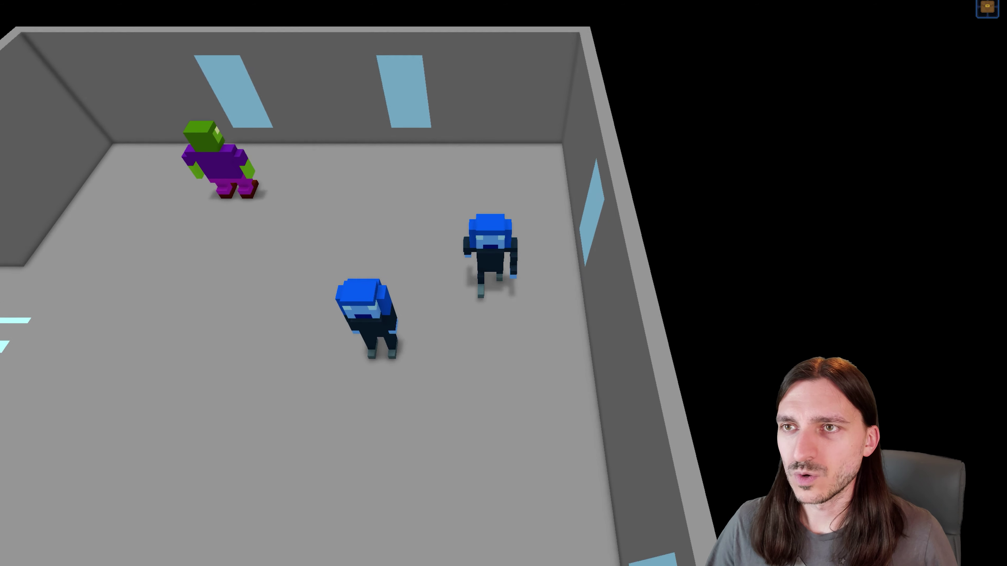
{"action": "key", "text": "a"}
{"action": "key", "text": "s"}
{"action": "key", "text": "a"}
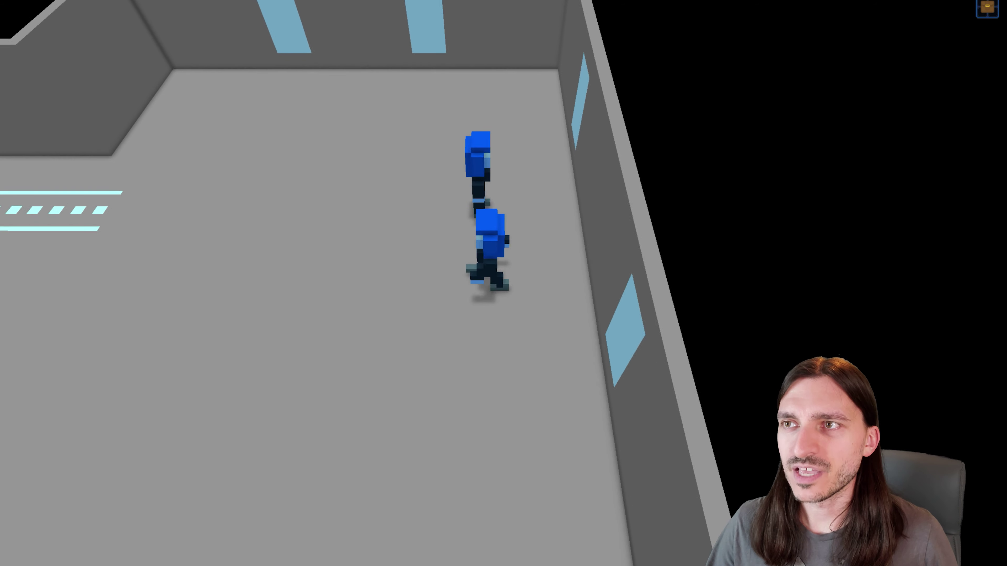
Walk the player west along the lit corridor and south down the branch to test its warp tile
{"action": "key", "text": "a"}
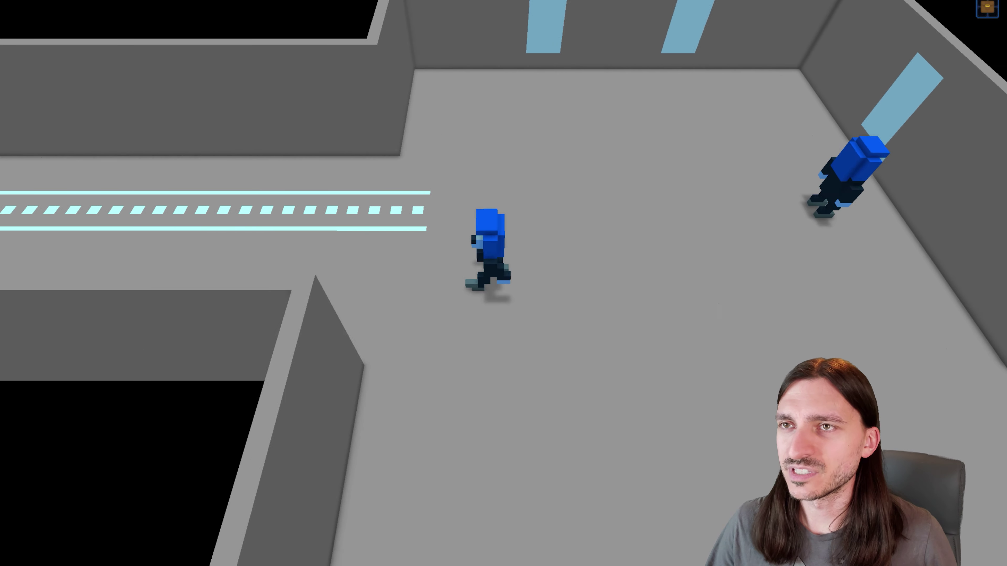
{"action": "key", "text": "a"}
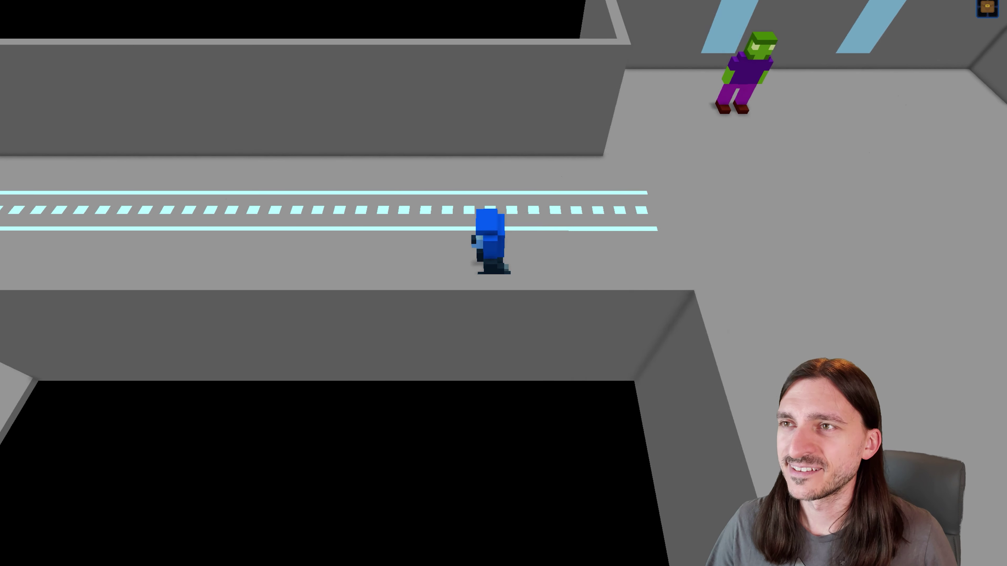
{"action": "key", "text": "a"}
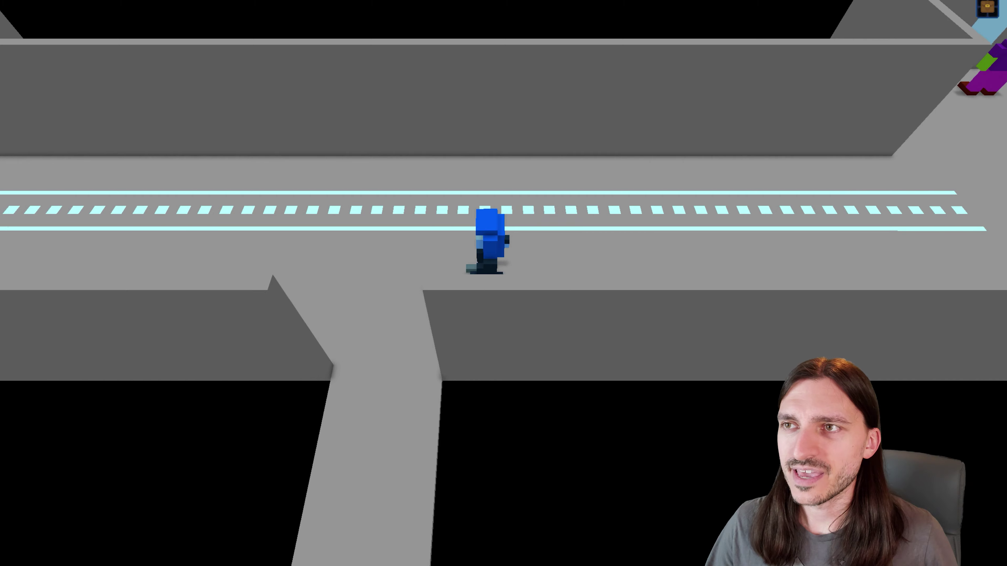
{"action": "key", "text": "a"}
{"action": "key", "text": "s"}
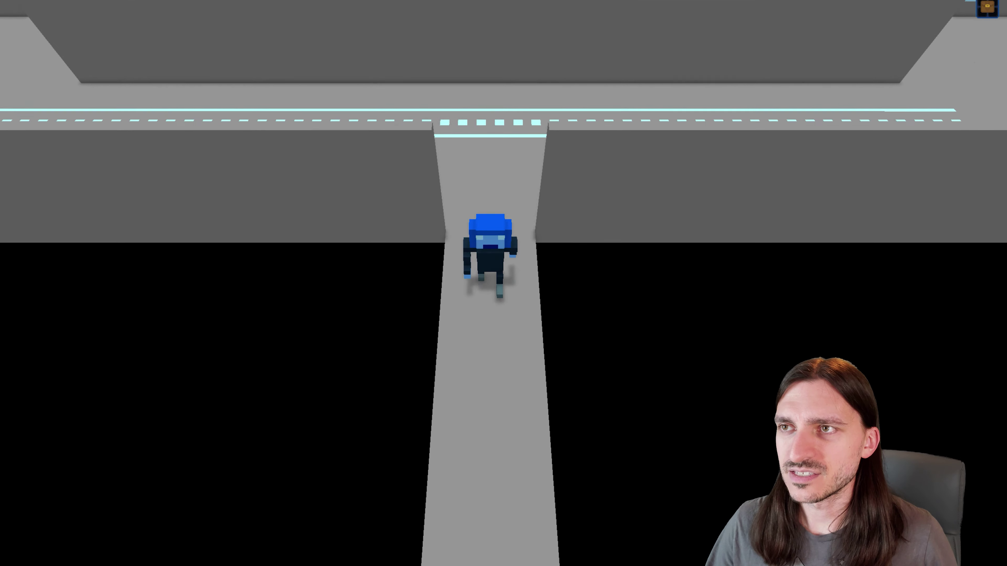
{"action": "key", "text": "s"}
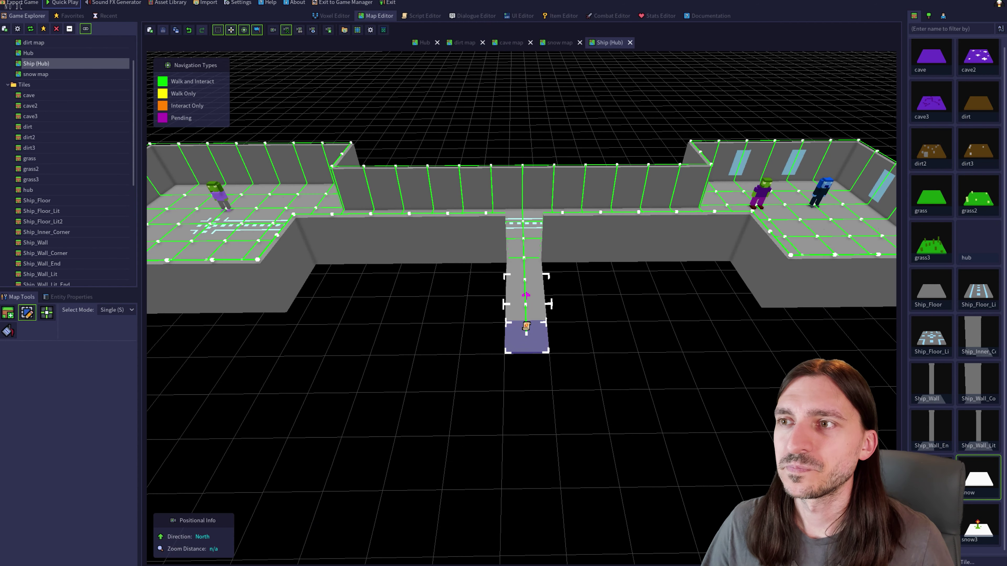
Edit the warp tile's quick script so the Load Map call uses "Hub", validate it and accept it
{"action": "right_click", "coordinate": [530, 327]}
{"action": "mouse_move", "coordinate": [563, 442]}
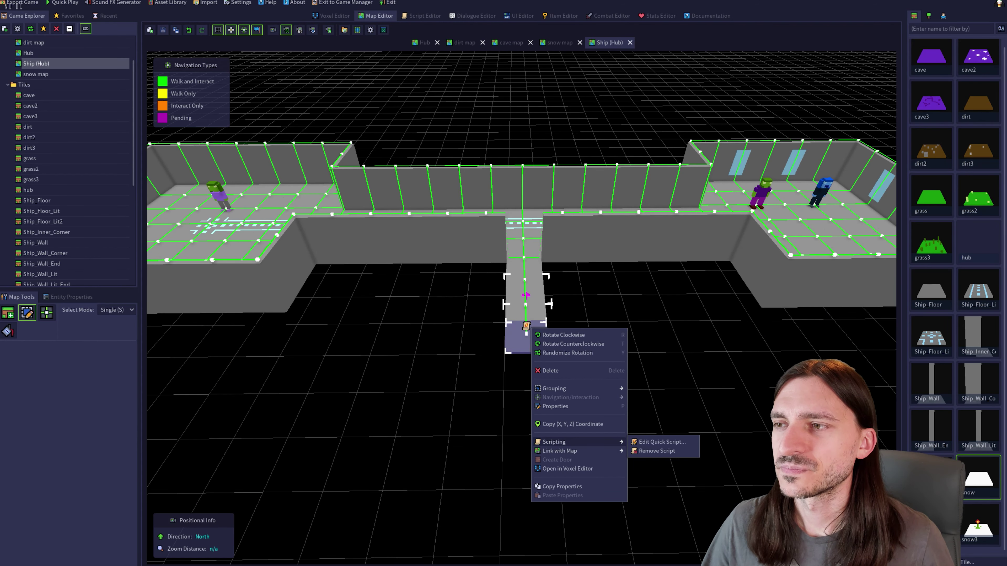
{"action": "left_click", "coordinate": [661, 442]}
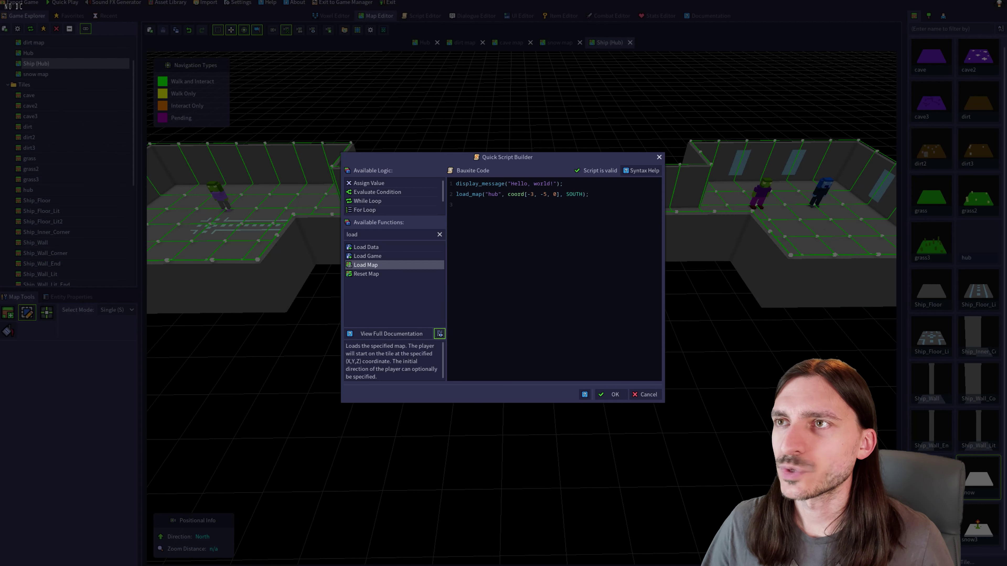
{"action": "left_click", "coordinate": [491, 194]}
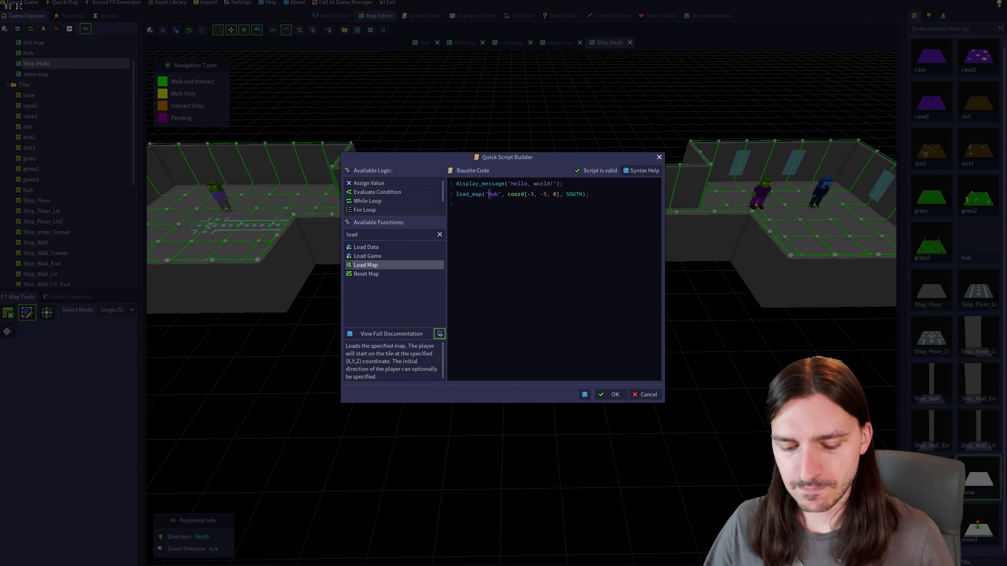
{"action": "key", "text": "BackSpace"}
{"action": "type", "text": "H"}
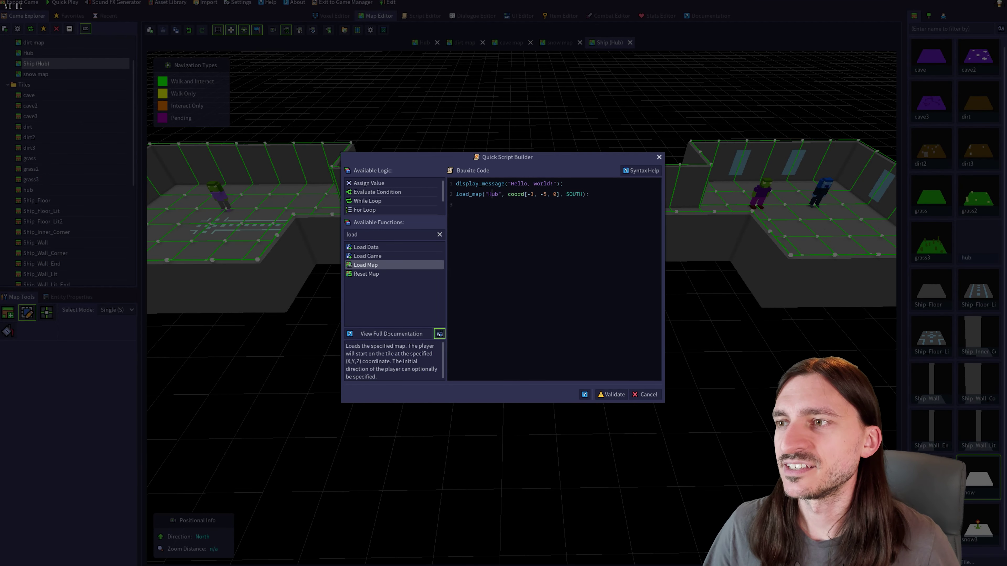
{"action": "left_click", "coordinate": [611, 394]}
{"action": "left_click", "coordinate": [611, 394]}
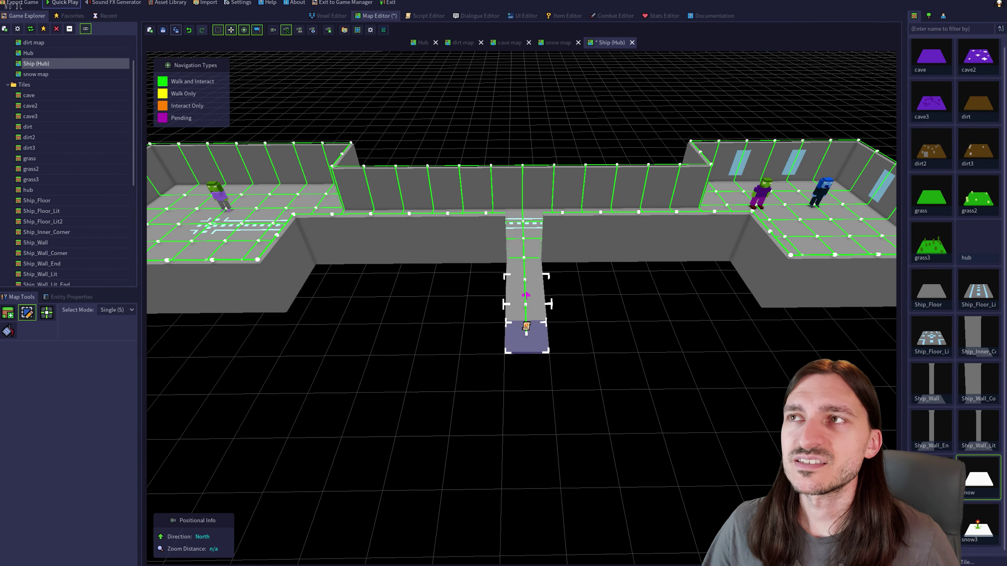
Save the ship map under the new name "Ship"
{"action": "left_click", "coordinate": [176, 30]}
{"action": "type", "text": "Sh"}
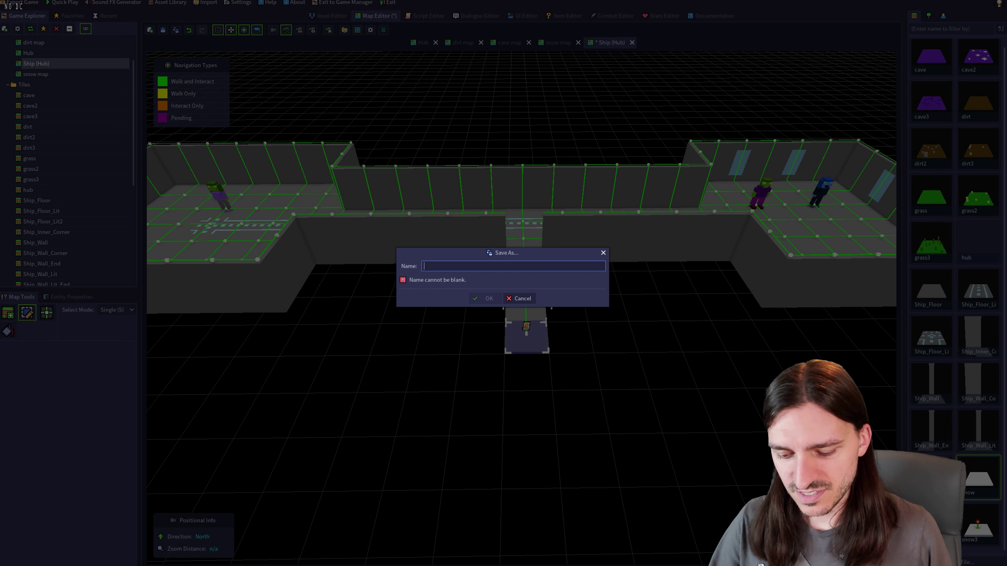
{"action": "type", "text": "ip"}
{"action": "key", "text": "Tab"}
{"action": "key", "text": "Return"}
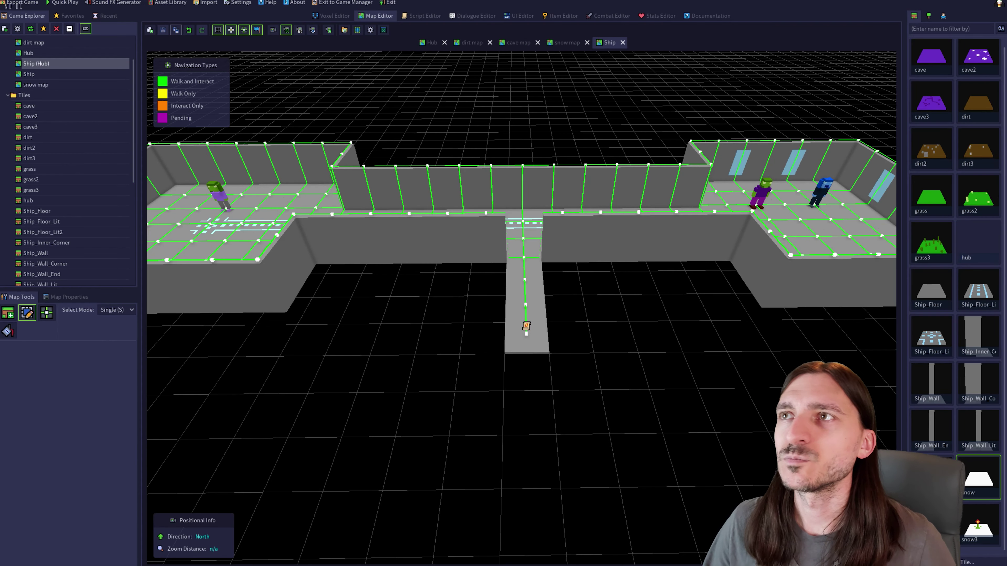
Set the startup script's Load Map node to the Ship map and save the script
{"action": "scroll", "coordinate": [39, 107], "scroll_direction": "up", "scroll_amount": 2}
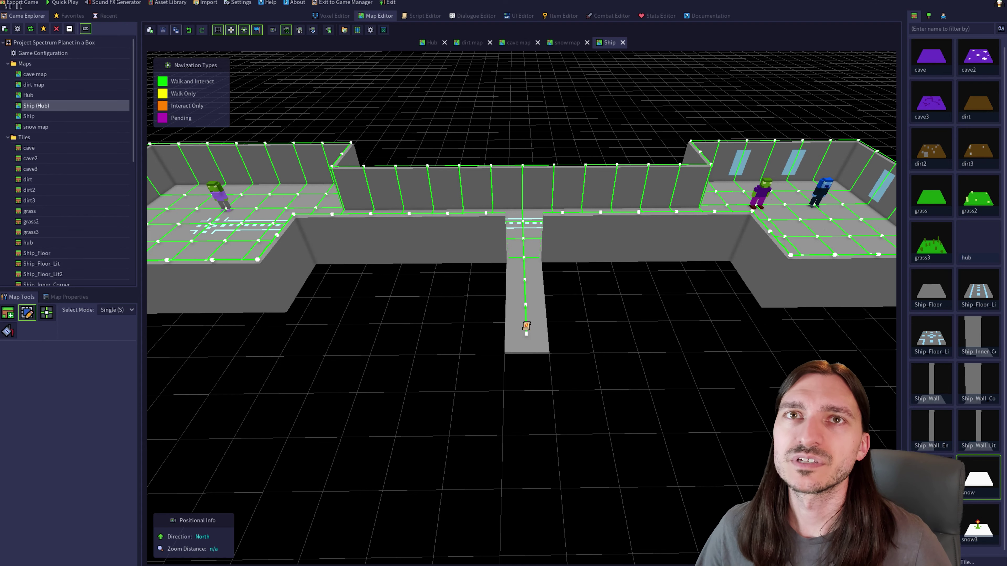
{"action": "right_click", "coordinate": [38, 107]}
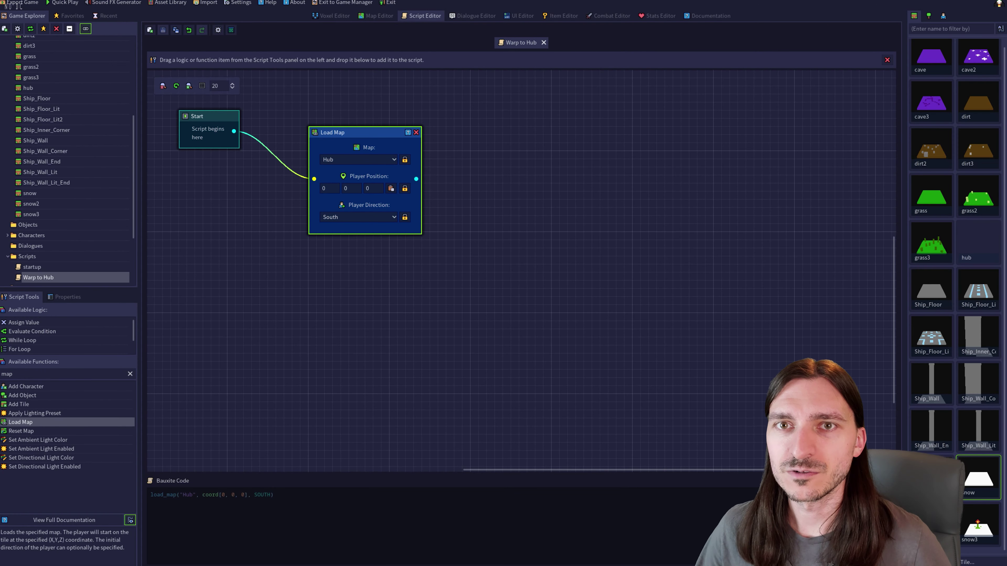
{"action": "double_click", "coordinate": [32, 267]}
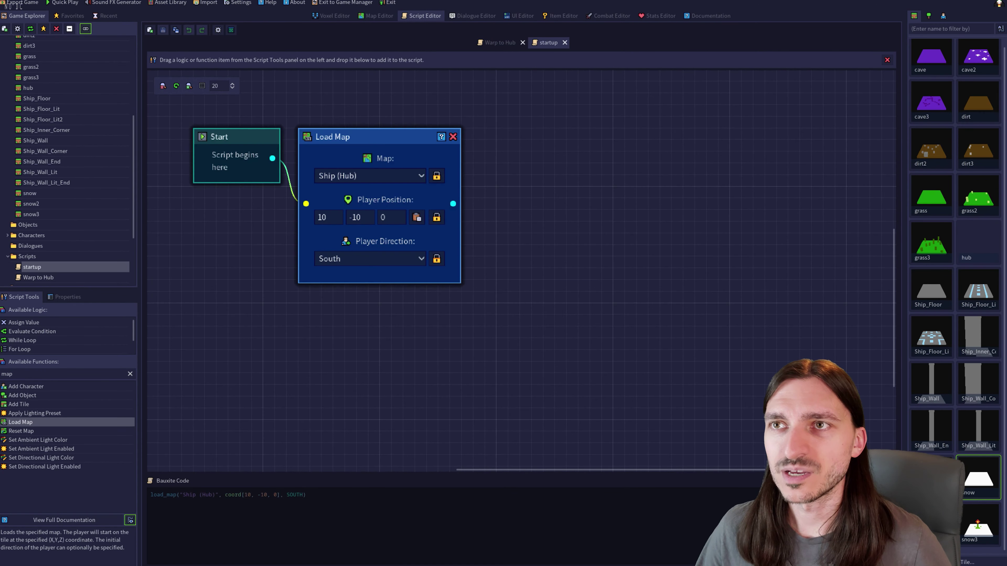
{"action": "left_click", "coordinate": [369, 176]}
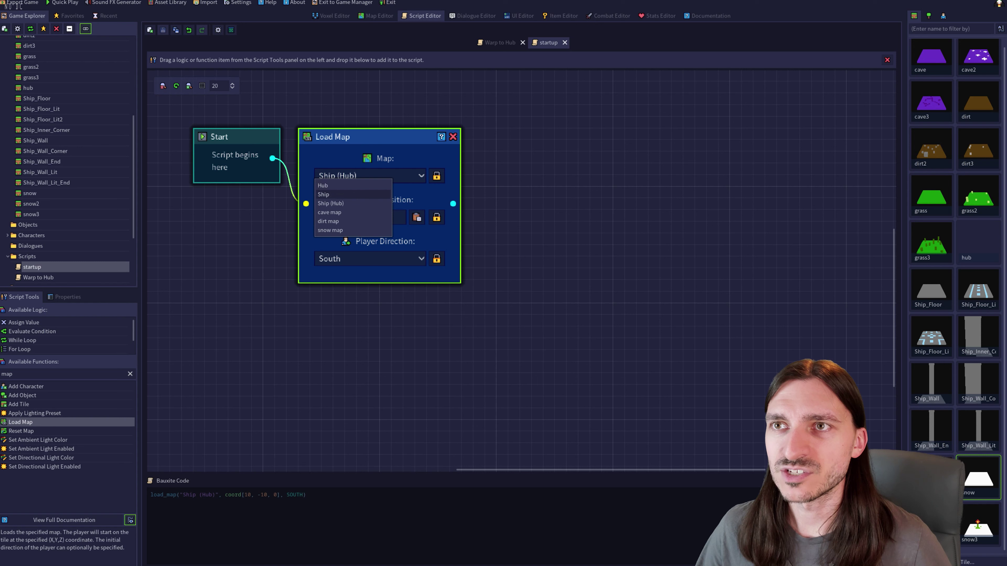
{"action": "left_click", "coordinate": [345, 185]}
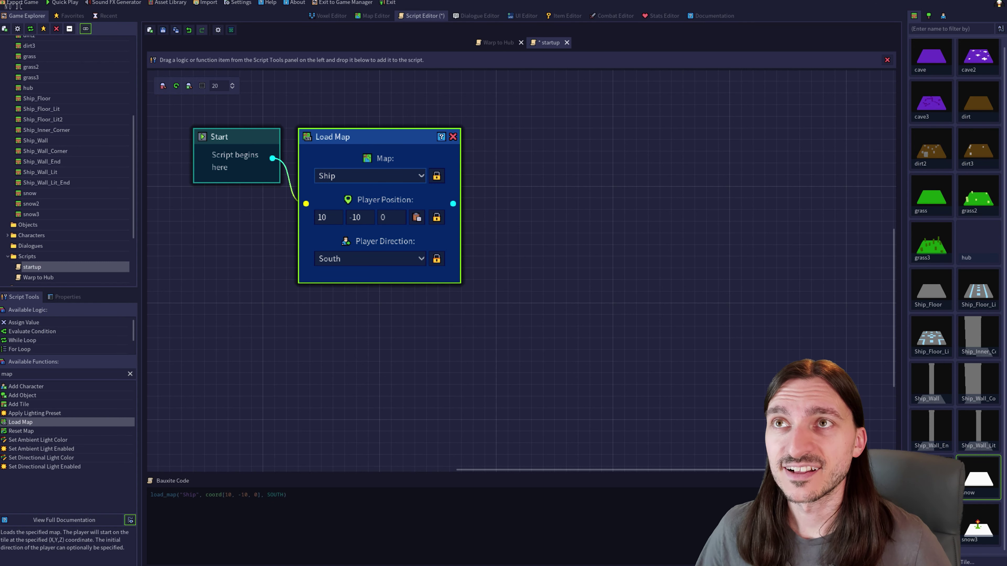
{"action": "key", "text": "ctrl+s"}
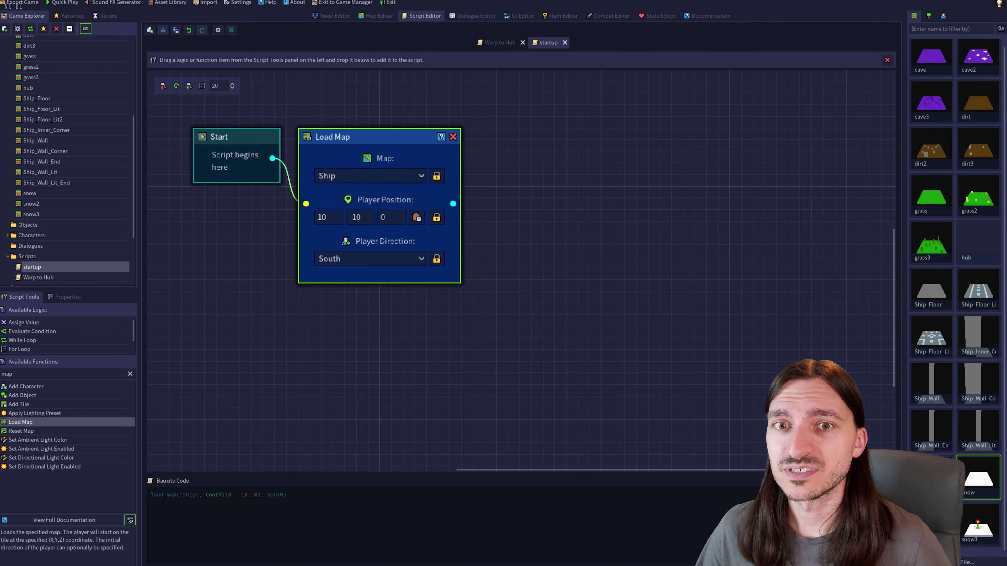
Close the open scripts and delete the Warp to Hub script from the project
{"action": "key", "text": "ctrl+w"}
{"action": "key", "text": "ctrl+w"}
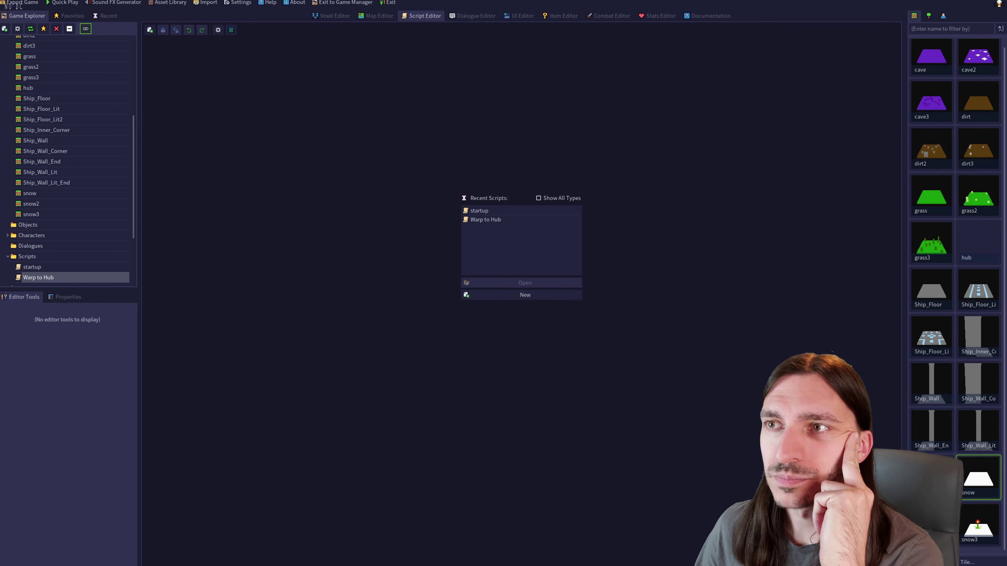
{"action": "left_click", "coordinate": [485, 219]}
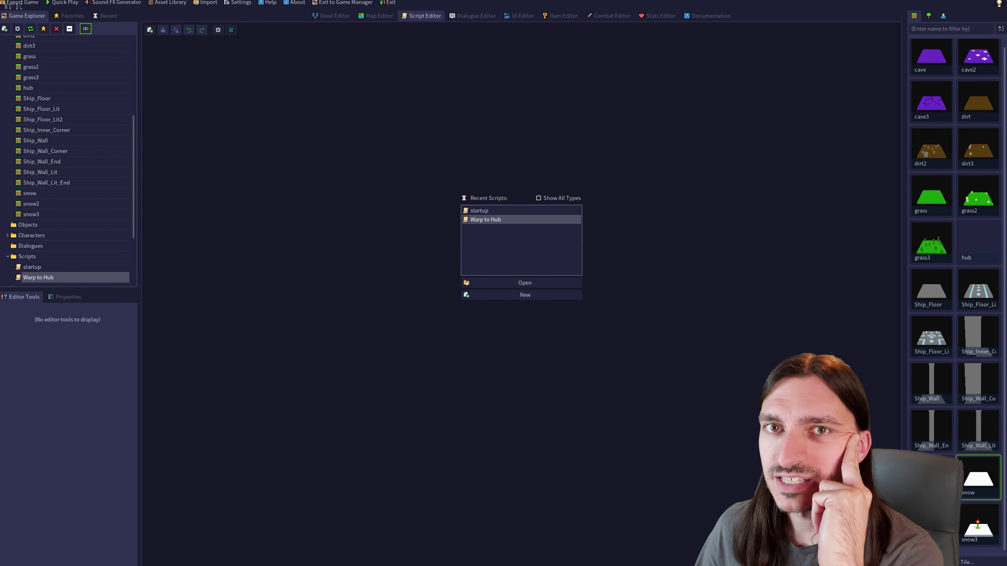
{"action": "right_click", "coordinate": [55, 277]}
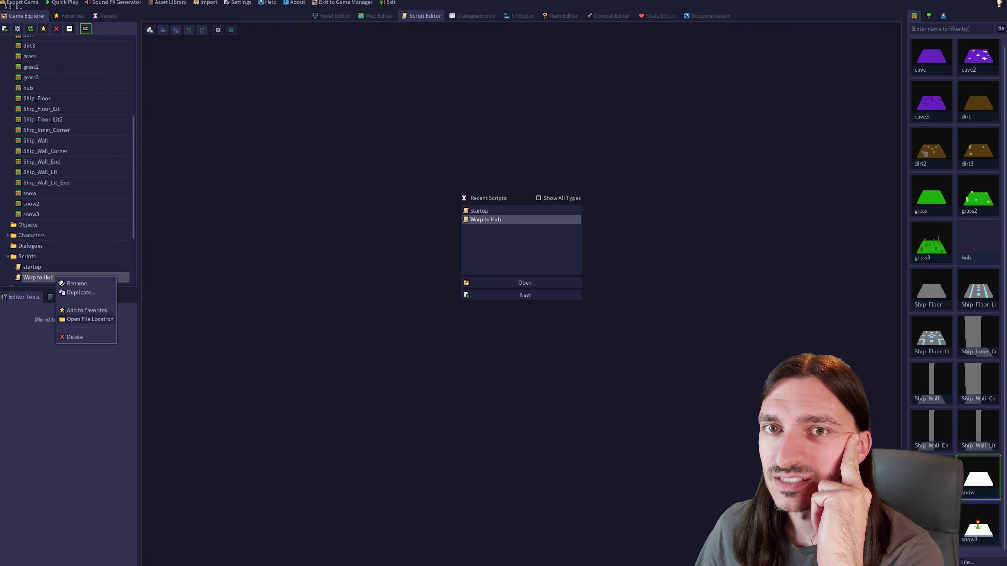
{"action": "left_click", "coordinate": [83, 337]}
{"action": "left_click", "coordinate": [485, 296]}
Delete the Ship (Hub) map from the project and confirm the removal
{"action": "left_click_drag", "start_coordinate": [133, 179], "coordinate": [133, 155]}
{"action": "scroll", "coordinate": [67, 158], "scroll_direction": "up", "scroll_amount": 3}
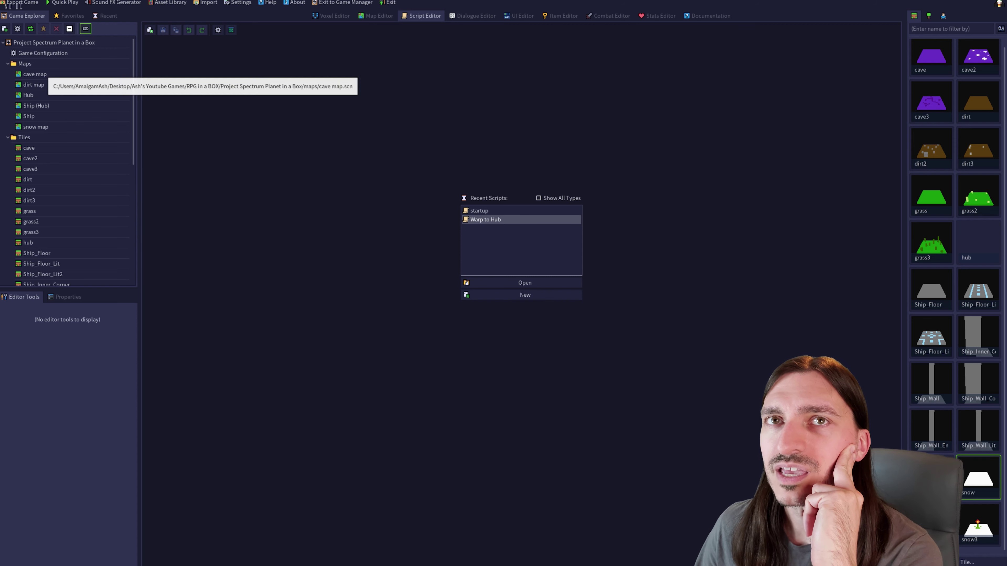
{"action": "right_click", "coordinate": [36, 107]}
{"action": "left_click", "coordinate": [51, 167]}
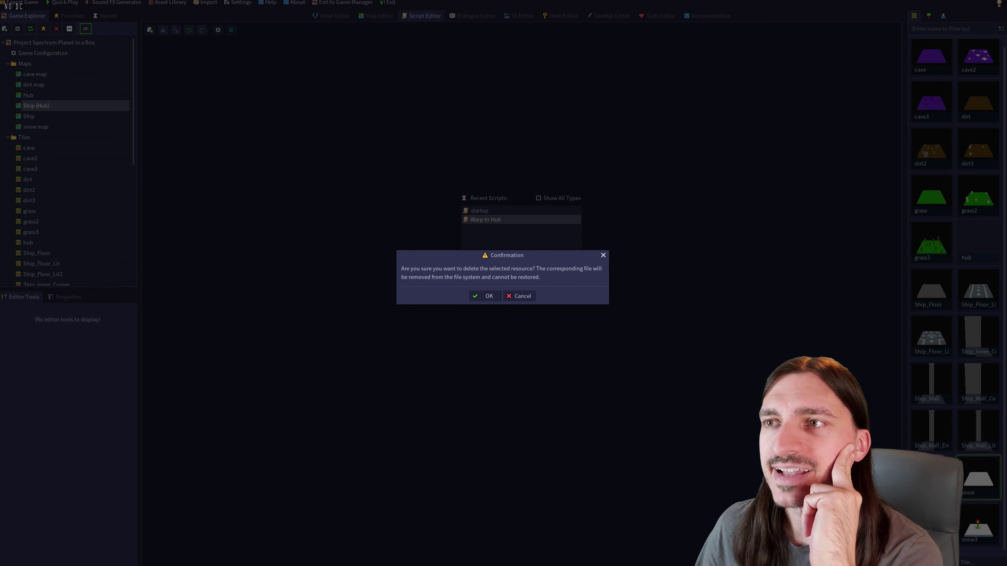
{"action": "key", "text": "Return"}
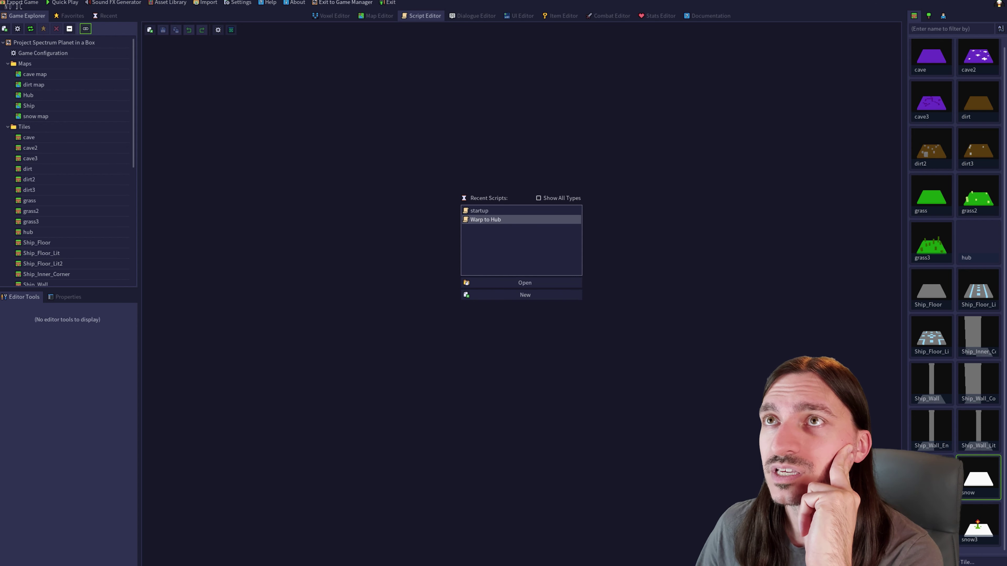
Run the game again to test the warp from the ship and walk the player around the Hub map
{"action": "left_click", "coordinate": [62, 3]}
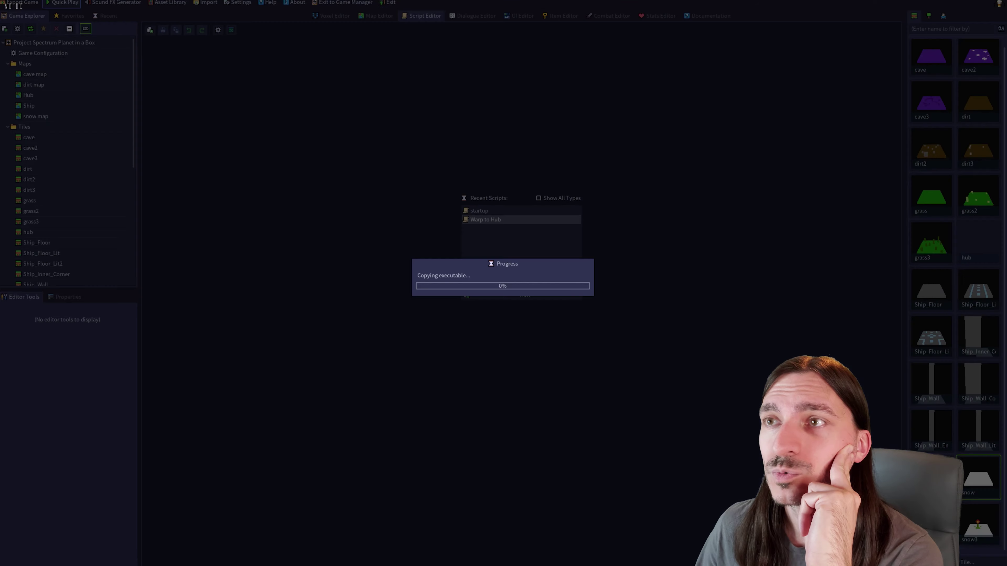
{"action": "key", "text": "a"}
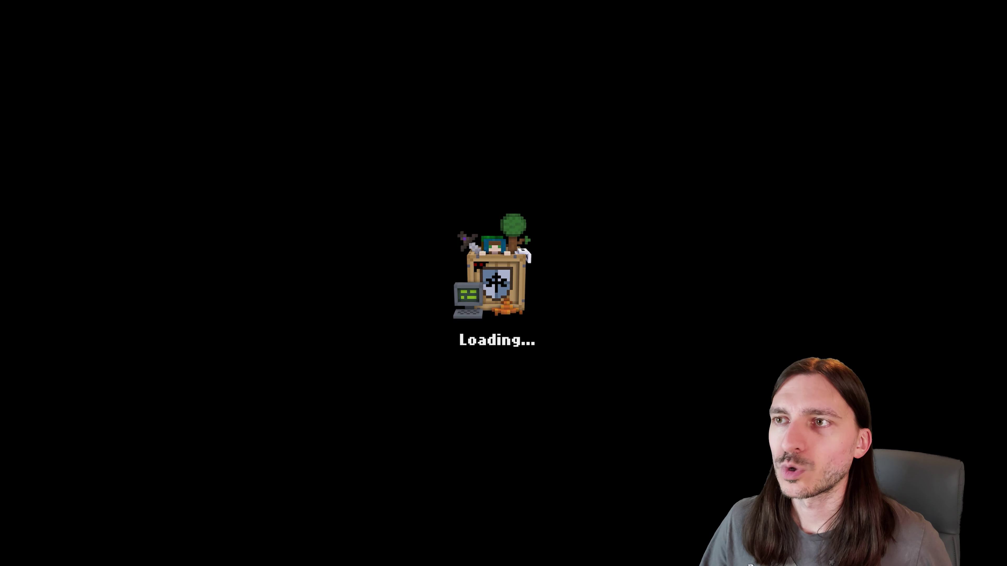
{"action": "key", "text": "s"}
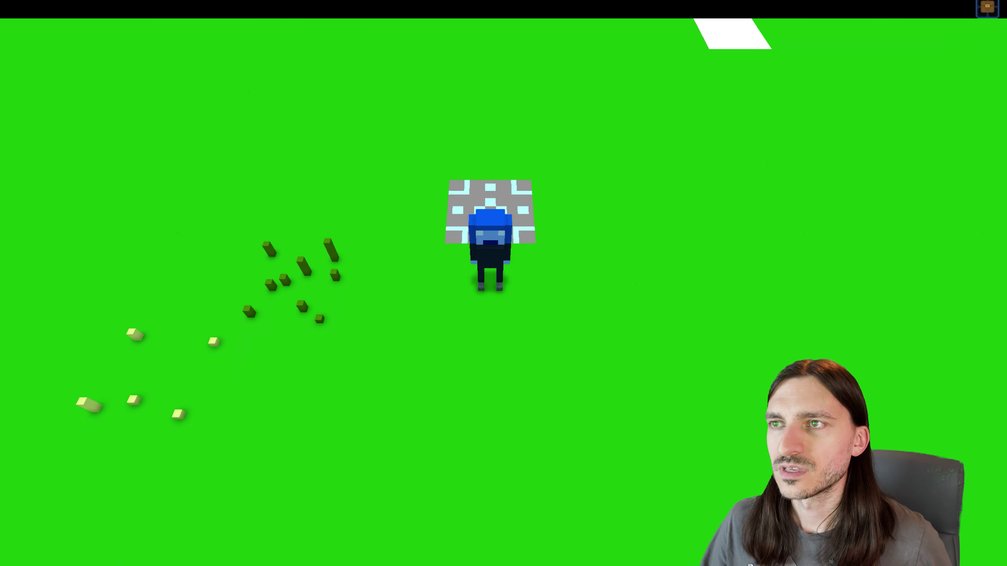
{"action": "key", "text": "d"}
{"action": "key", "text": "w"}
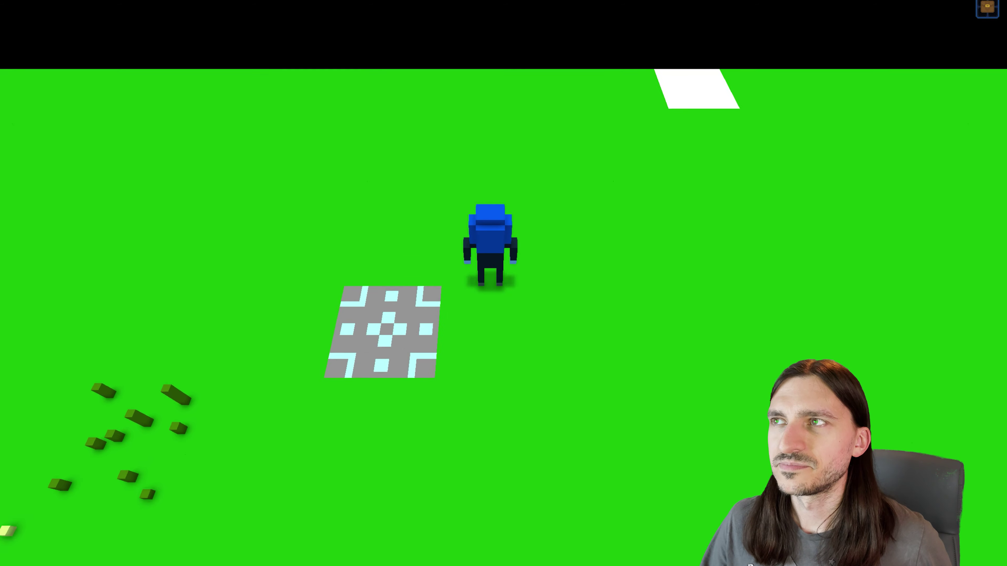
{"action": "key", "text": "d"}
{"action": "key", "text": "s"}
{"action": "key", "text": "a"}
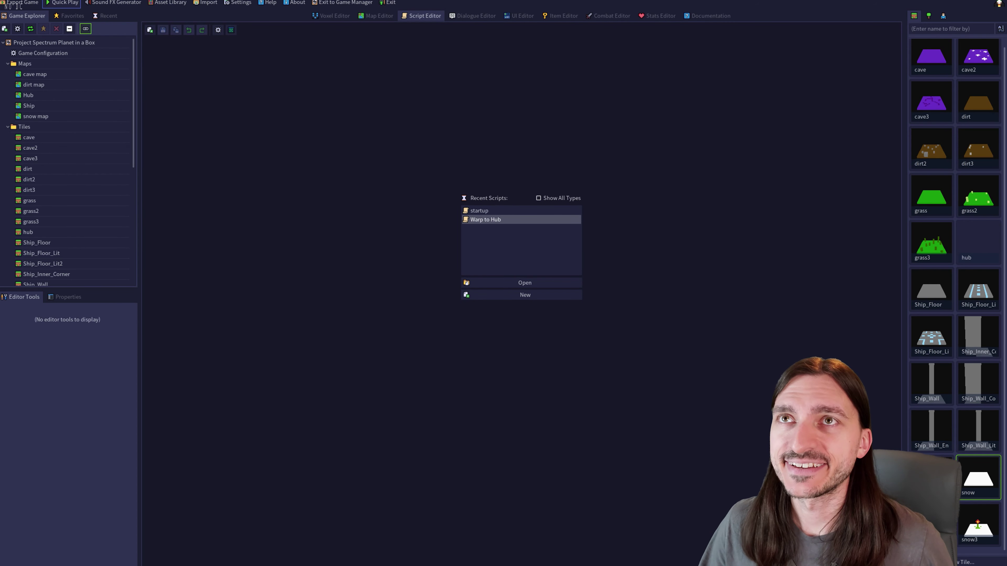
Copy the coordinate of the end tile on the Ship map's central walkway
{"action": "left_click", "coordinate": [375, 15]}
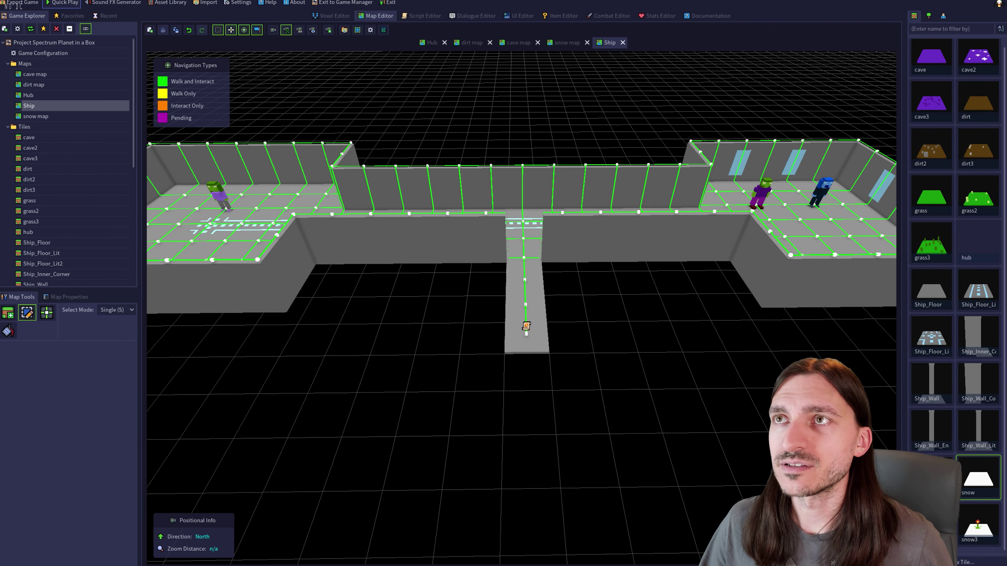
{"action": "left_click", "coordinate": [431, 43]}
{"action": "right_click", "coordinate": [480, 248]}
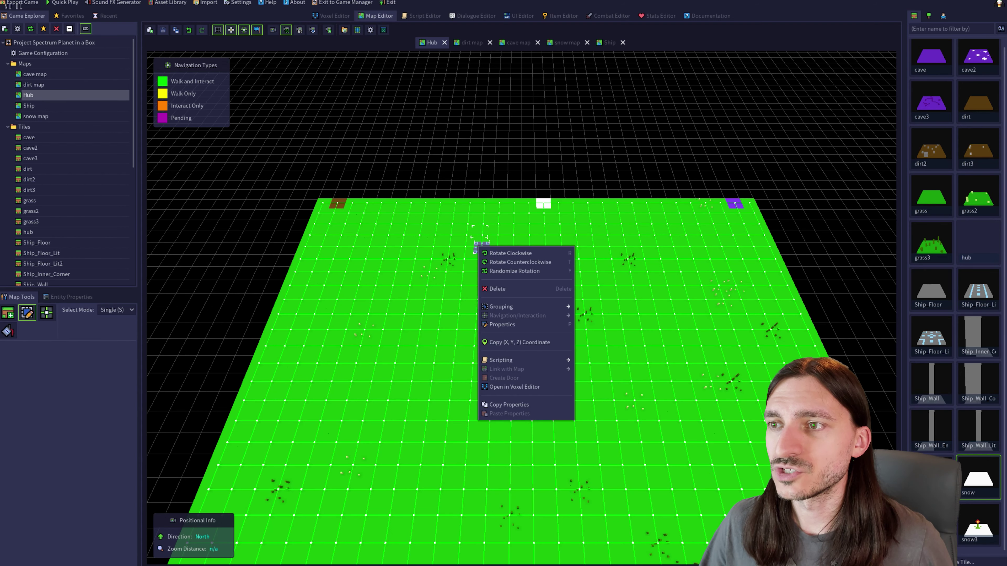
{"action": "mouse_move", "coordinate": [515, 360]}
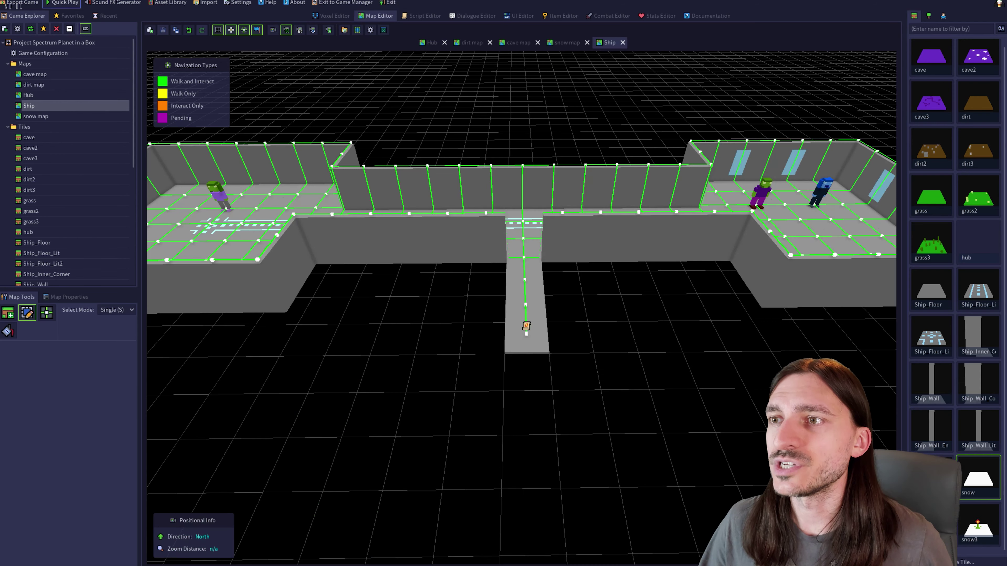
{"action": "right_click", "coordinate": [522, 337]}
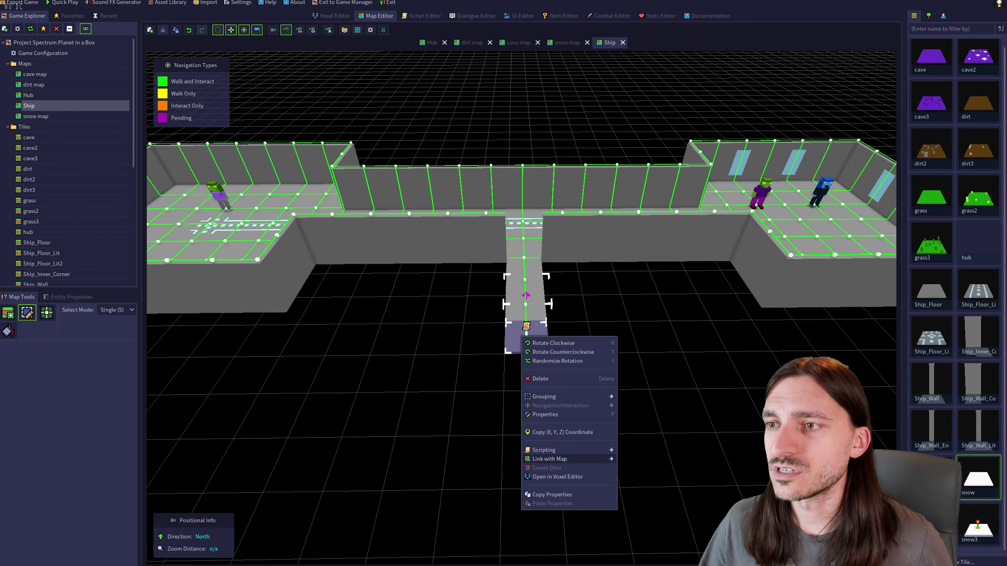
{"action": "left_click", "coordinate": [562, 432]}
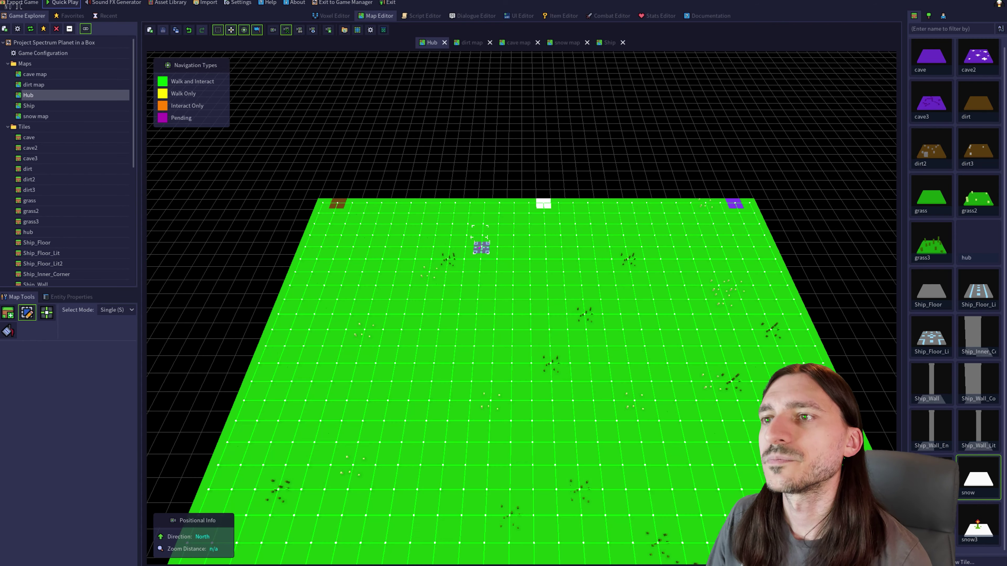
Link the ship floor tile on the Hub map with the Ship map
{"action": "right_click", "coordinate": [481, 249]}
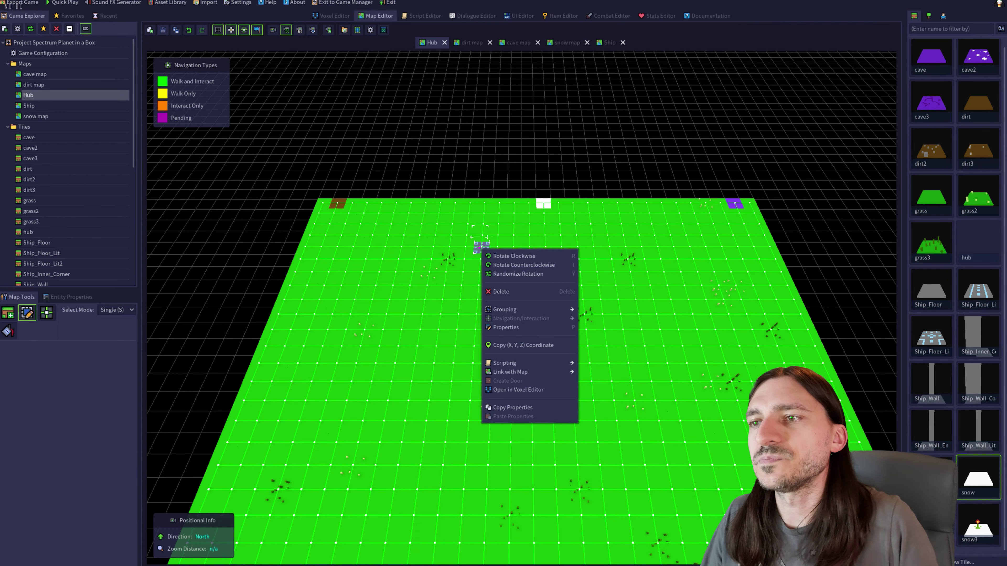
{"action": "mouse_move", "coordinate": [527, 363]}
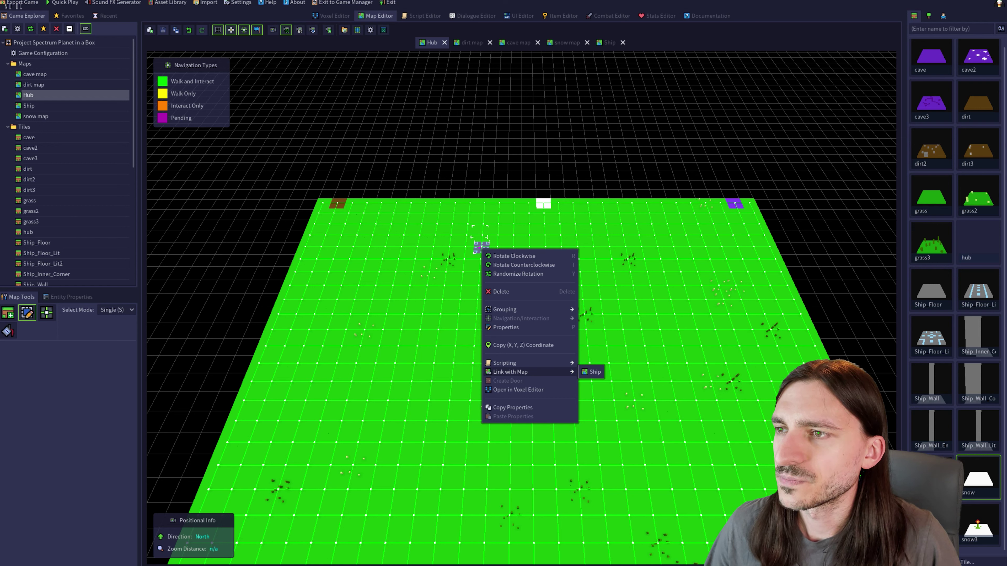
{"action": "left_click", "coordinate": [593, 372]}
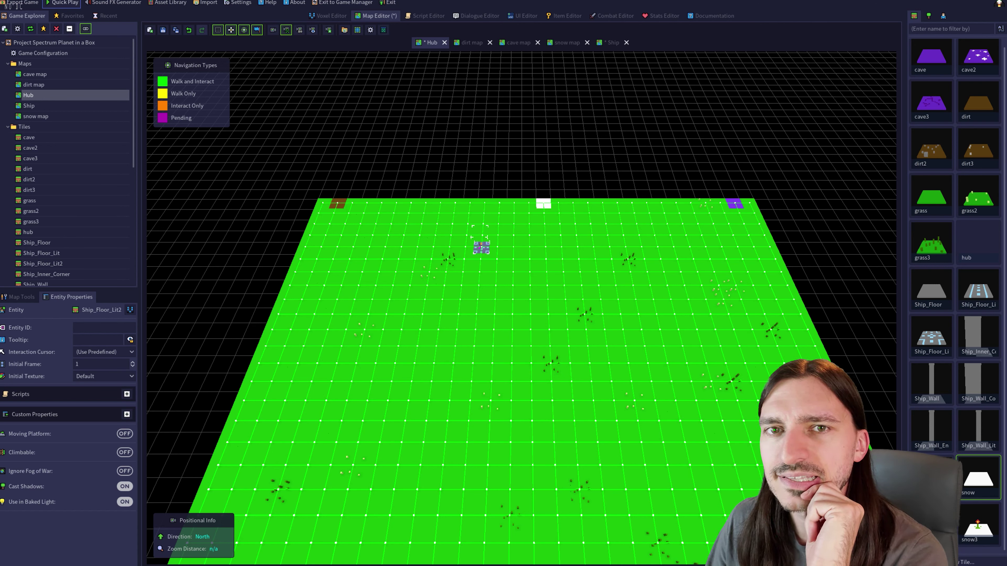
{"action": "right_click", "coordinate": [337, 203]}
{"action": "mouse_move", "coordinate": [386, 326]}
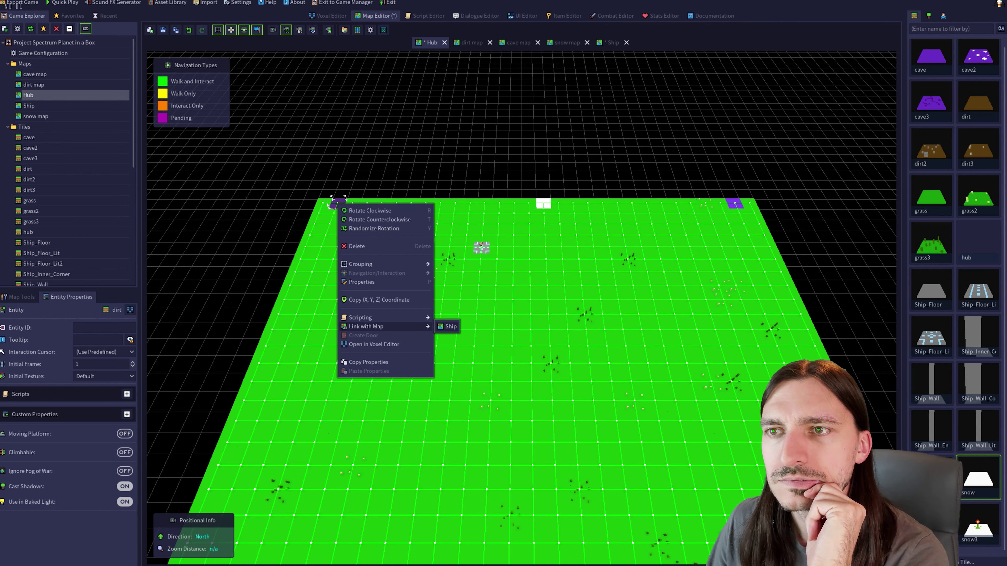
{"action": "left_click", "coordinate": [61, 3]}
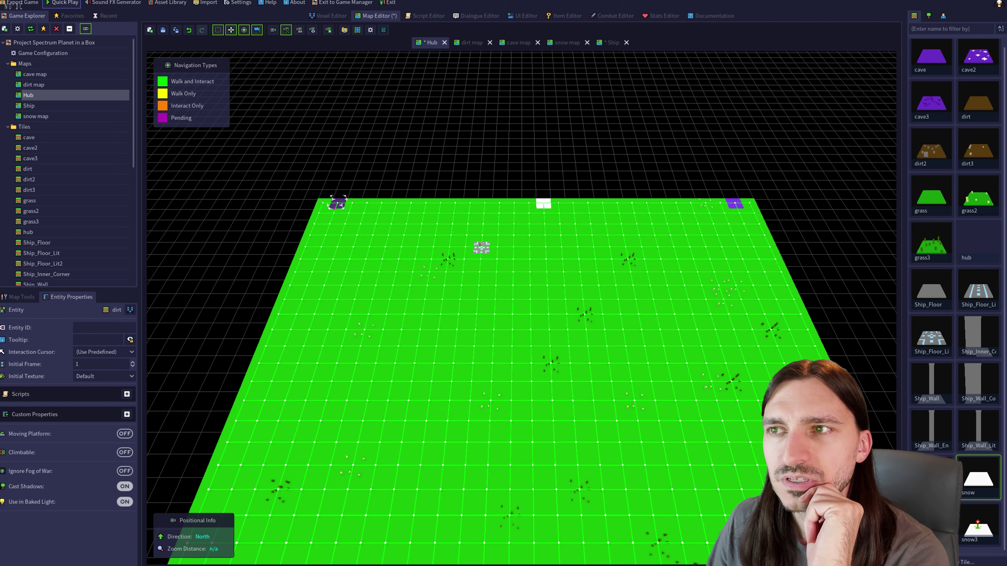
Inspect the quick script on the Hub map's ship floor tile and close it without changes
{"action": "right_click", "coordinate": [480, 248]}
{"action": "mouse_move", "coordinate": [511, 361]}
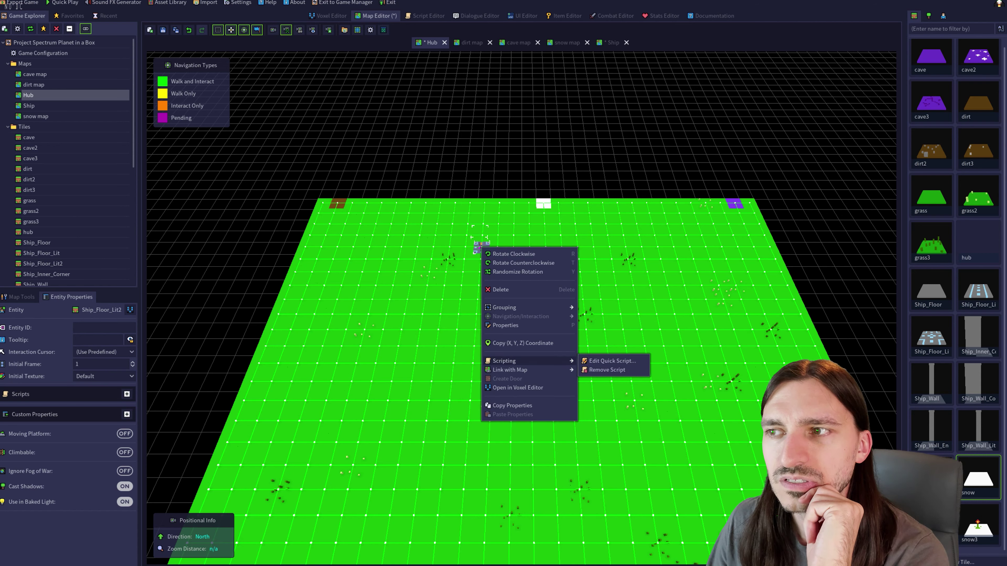
{"action": "left_click", "coordinate": [612, 361]}
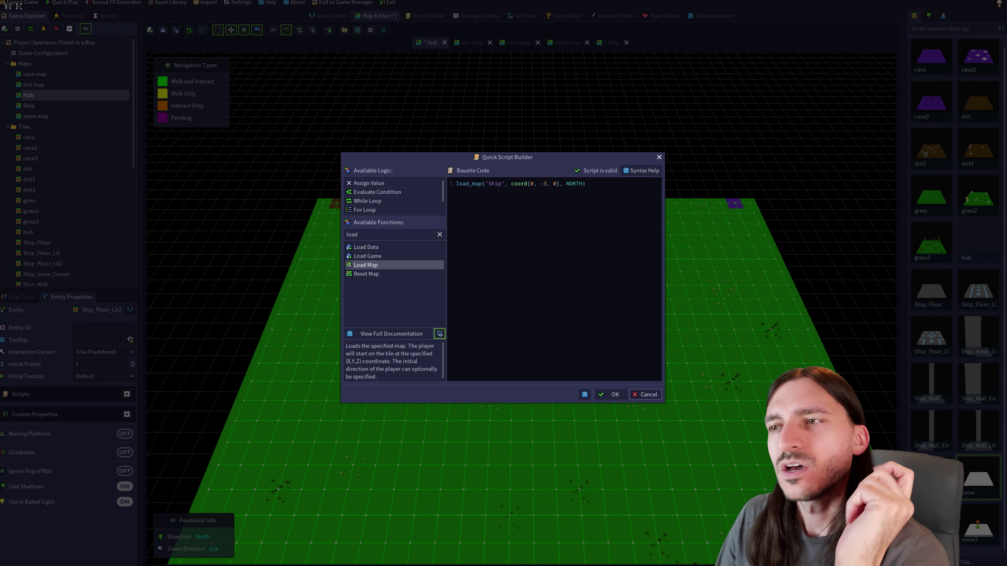
{"action": "key", "text": "Escape"}
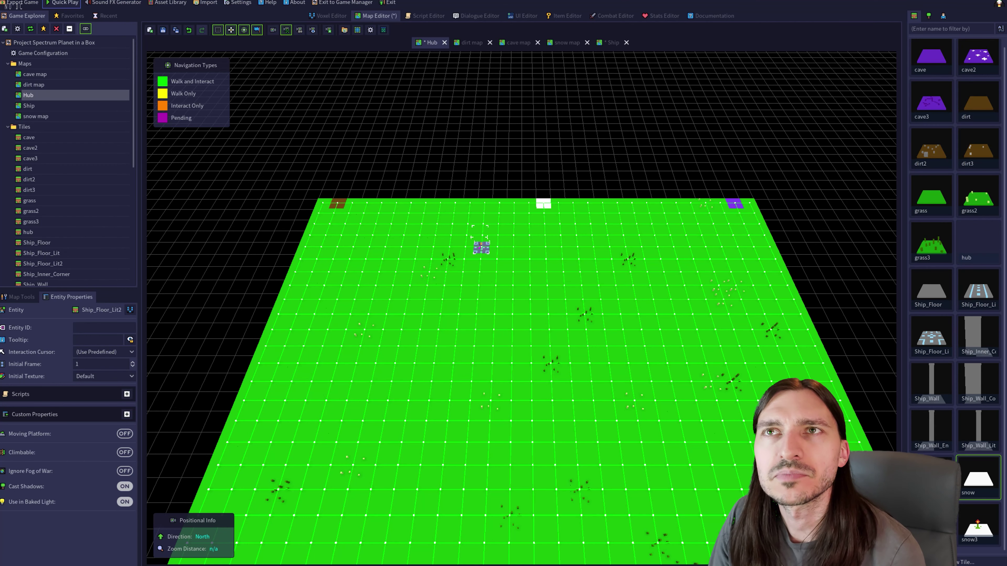
Save the Hub and Ship maps, run the game to test the linked warp tiles, and exit the game
{"action": "left_click", "coordinate": [162, 30]}
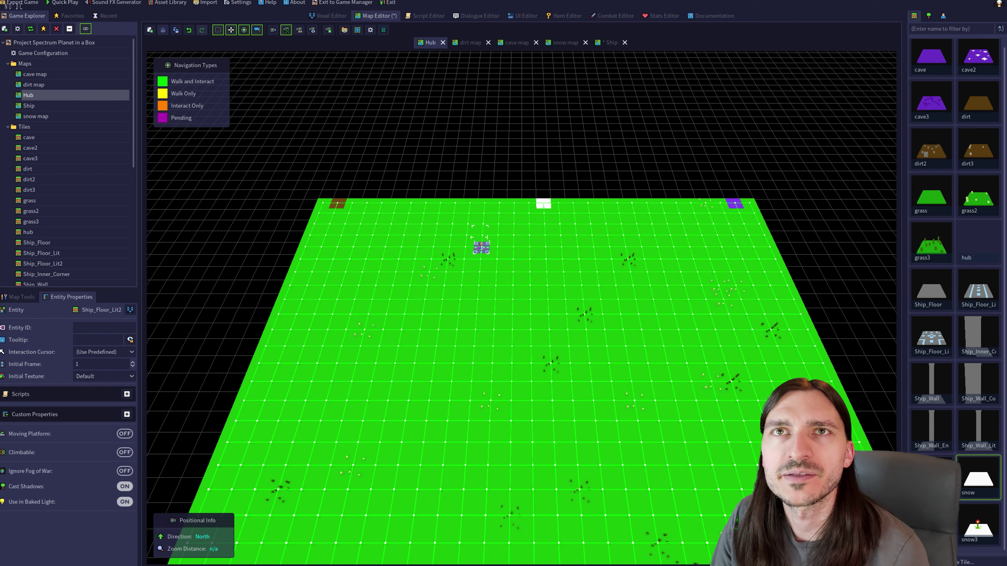
{"action": "left_click", "coordinate": [62, 3]}
{"action": "left_click", "coordinate": [519, 296]}
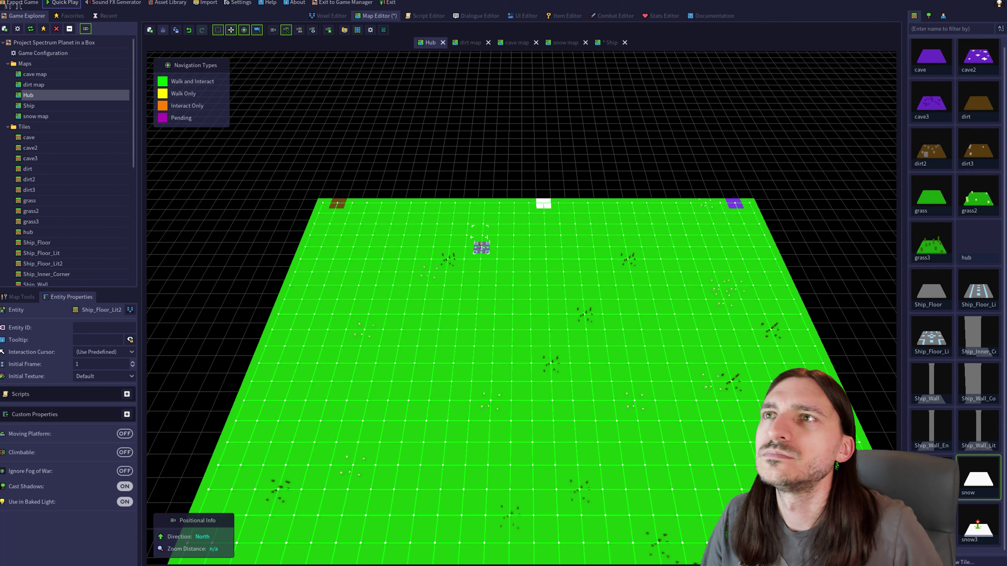
{"action": "left_click", "coordinate": [610, 42]}
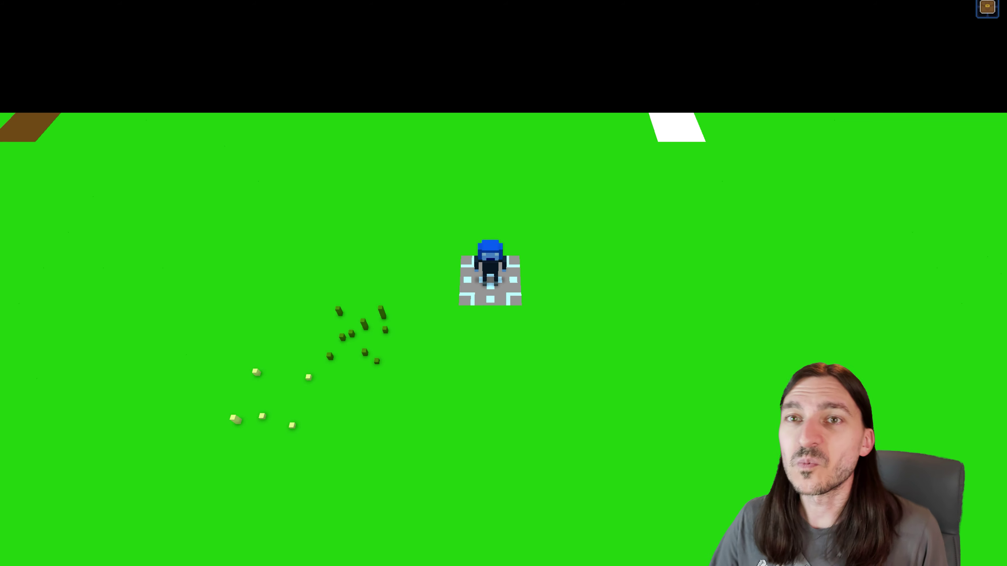
{"action": "key", "text": "Escape"}
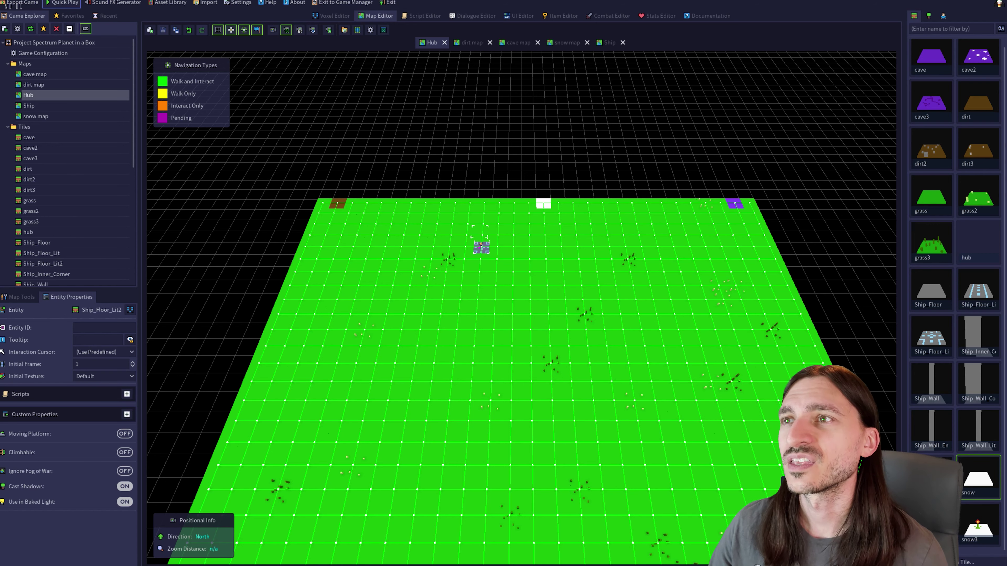
Place a grass tile near the dirt map's southeast corner and restore the northeast corner tile to dirt
{"action": "left_click", "coordinate": [471, 43]}
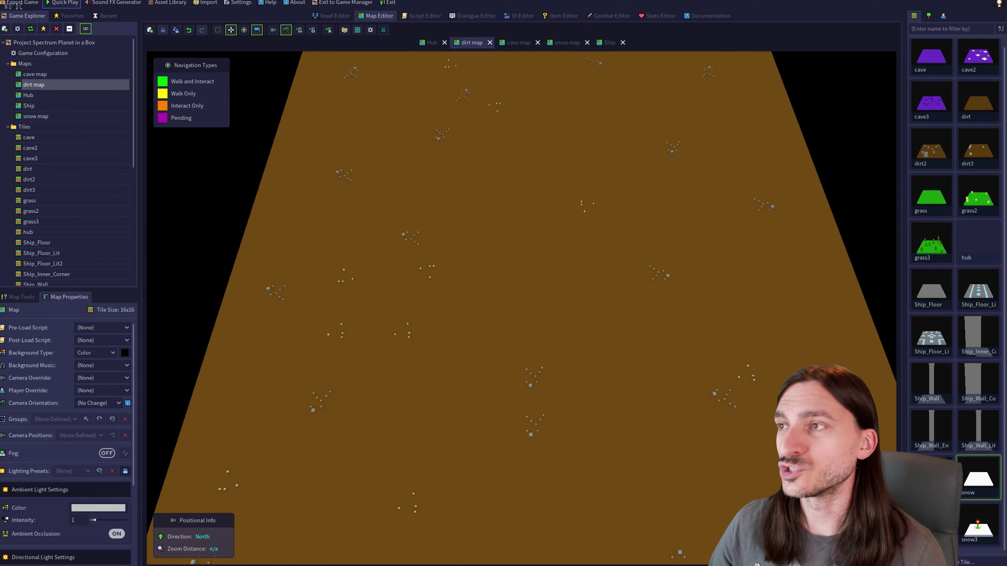
{"action": "scroll", "coordinate": [521, 308], "scroll_direction": "down", "scroll_amount": 3}
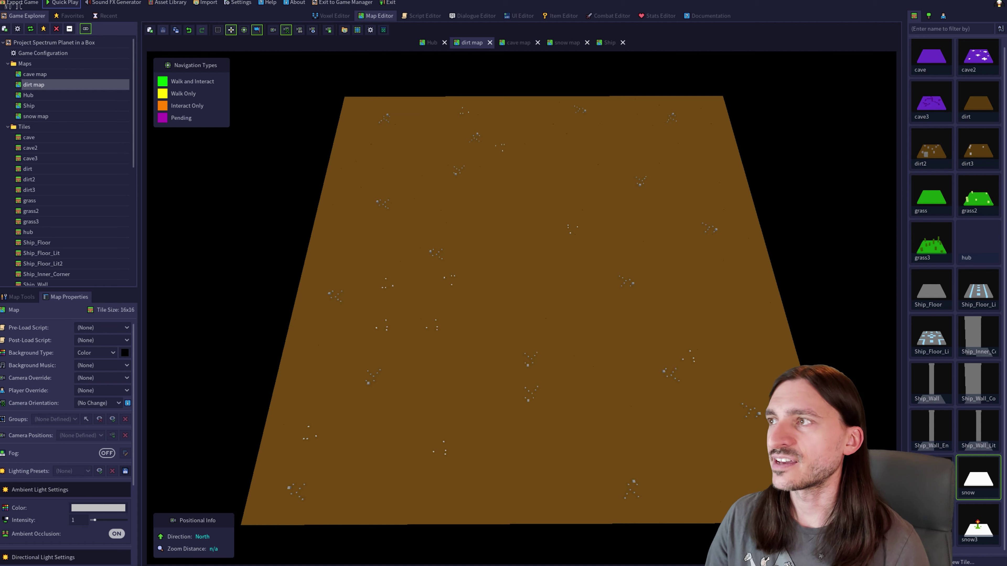
{"action": "left_click", "coordinate": [931, 197]}
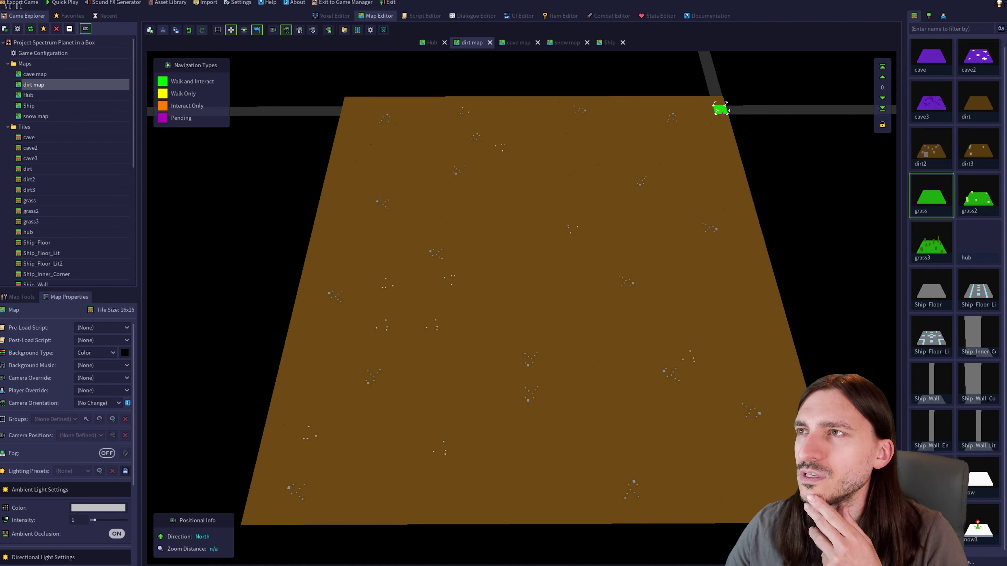
{"action": "left_click", "coordinate": [708, 107]}
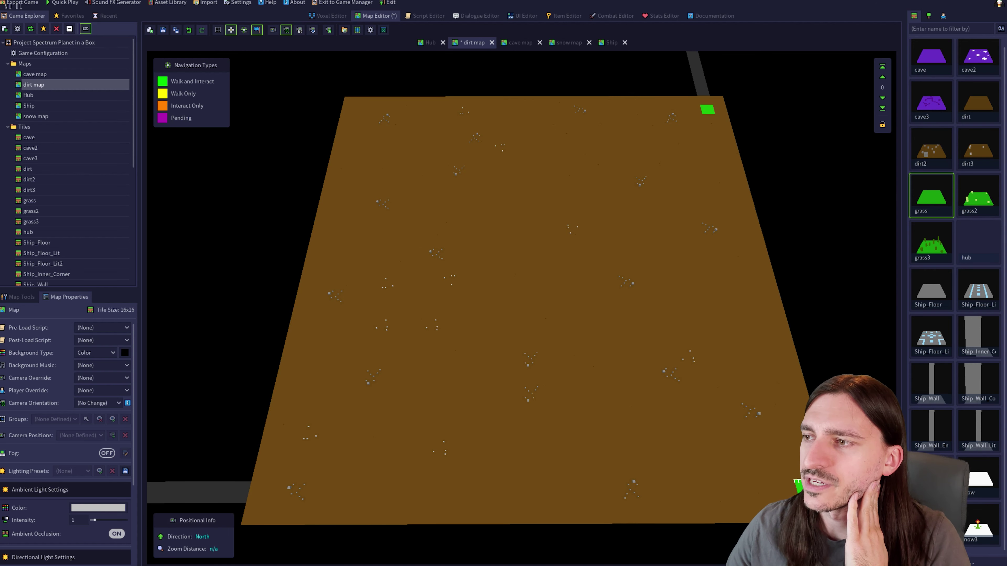
{"action": "left_click", "coordinate": [978, 101]}
{"action": "left_click", "coordinate": [708, 108]}
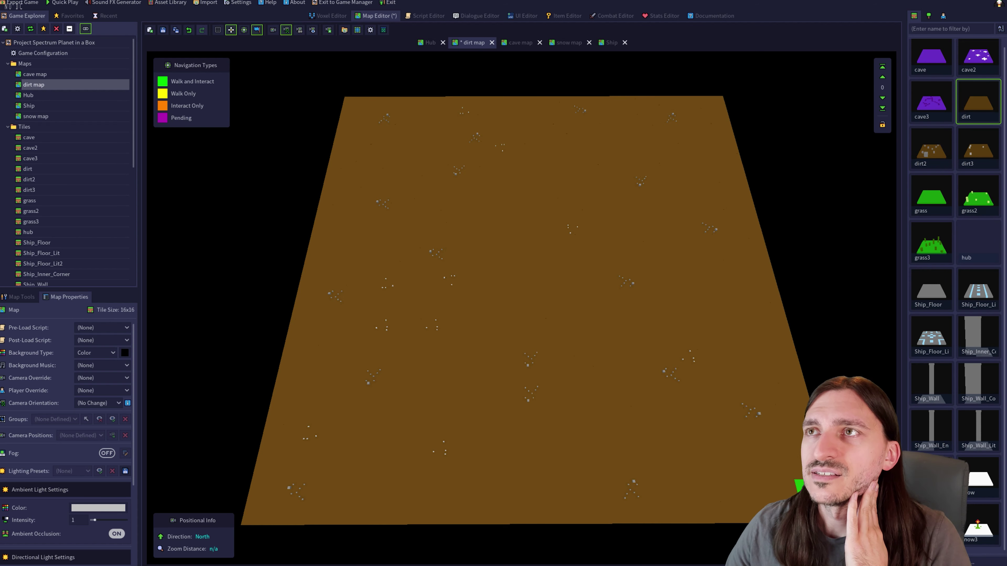
Place a grass tile near the cave map's southwest corner and save the map
{"action": "left_click", "coordinate": [520, 43]}
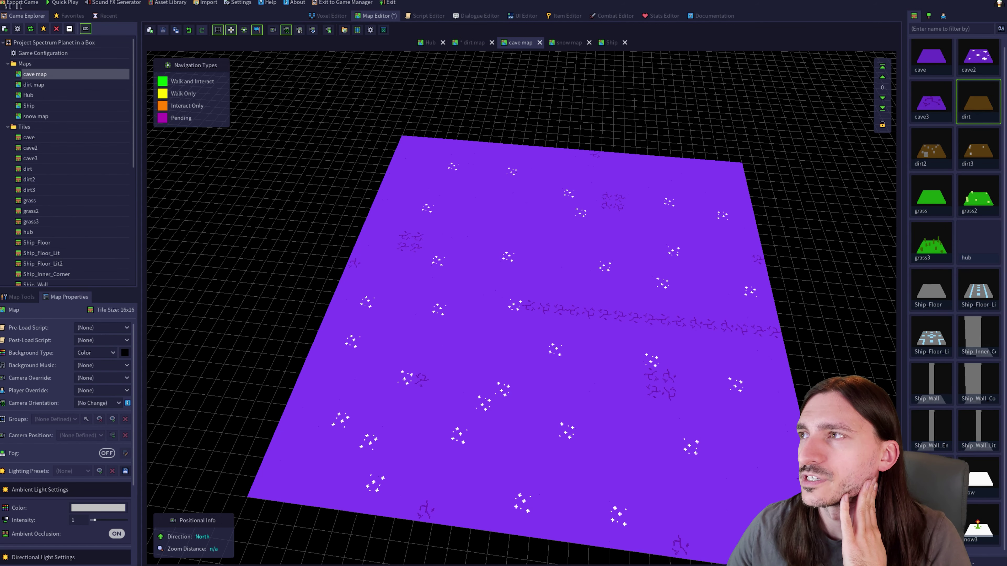
{"action": "left_click", "coordinate": [931, 195]}
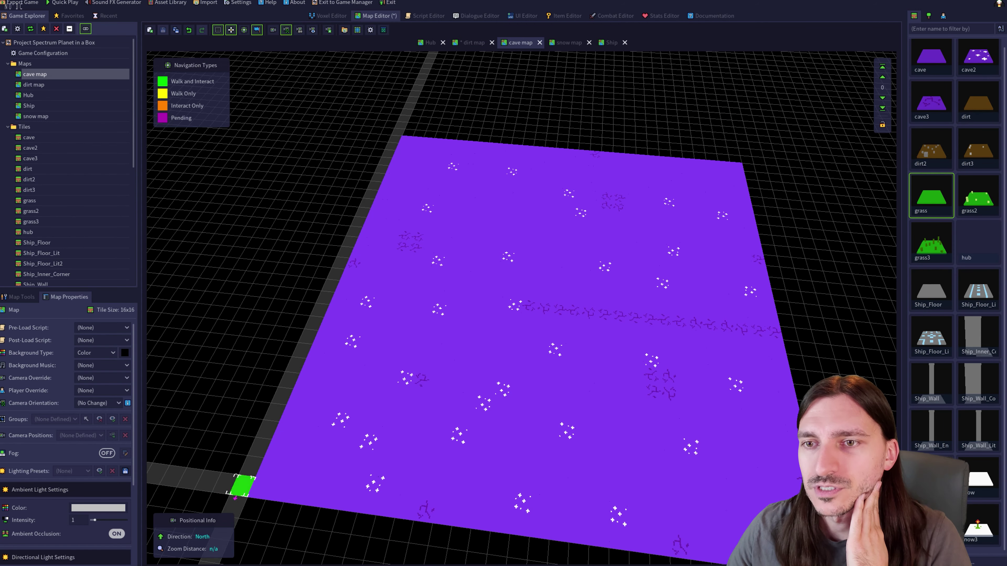
{"action": "left_click", "coordinate": [284, 471]}
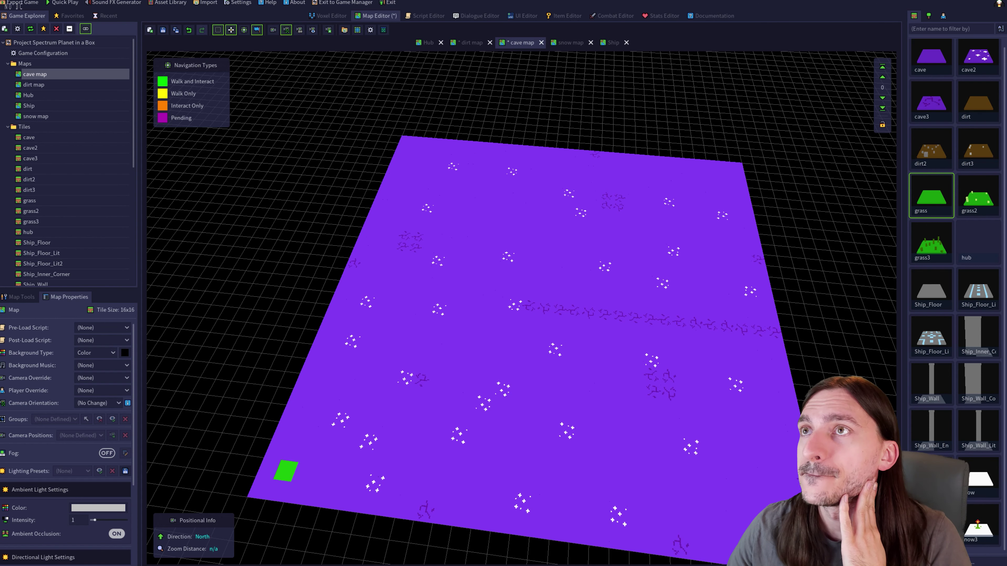
{"action": "left_click", "coordinate": [162, 29]}
Place a grass tile near the middle of the snow map's south edge and save the map
{"action": "left_click", "coordinate": [569, 42]}
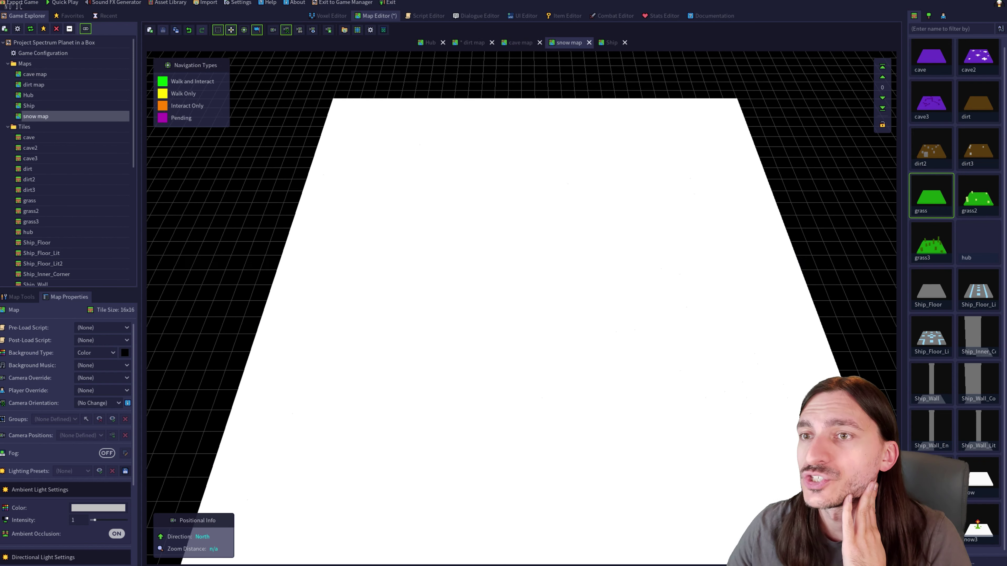
{"action": "scroll", "coordinate": [687, 449], "scroll_direction": "down", "scroll_amount": 2}
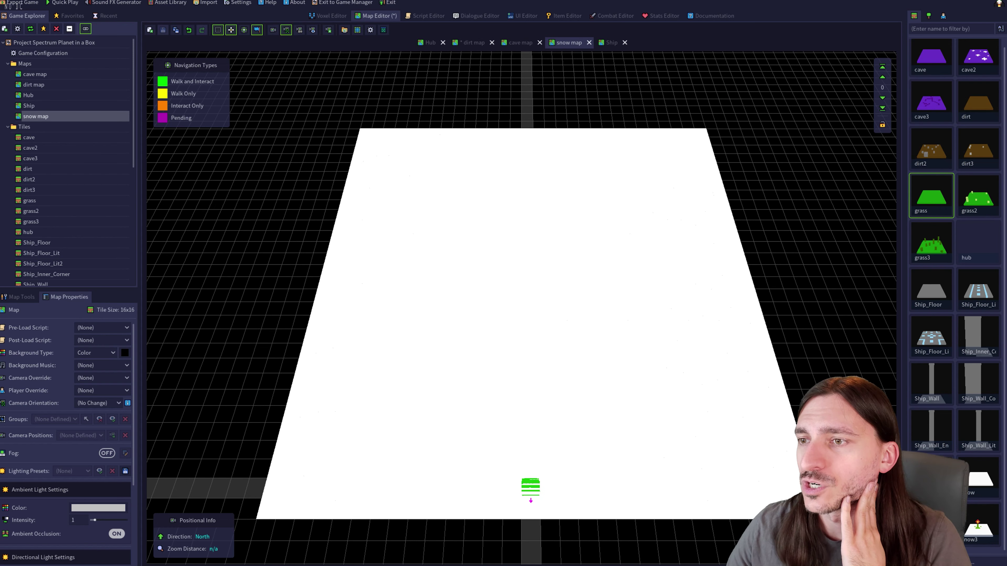
{"action": "left_click", "coordinate": [530, 488]}
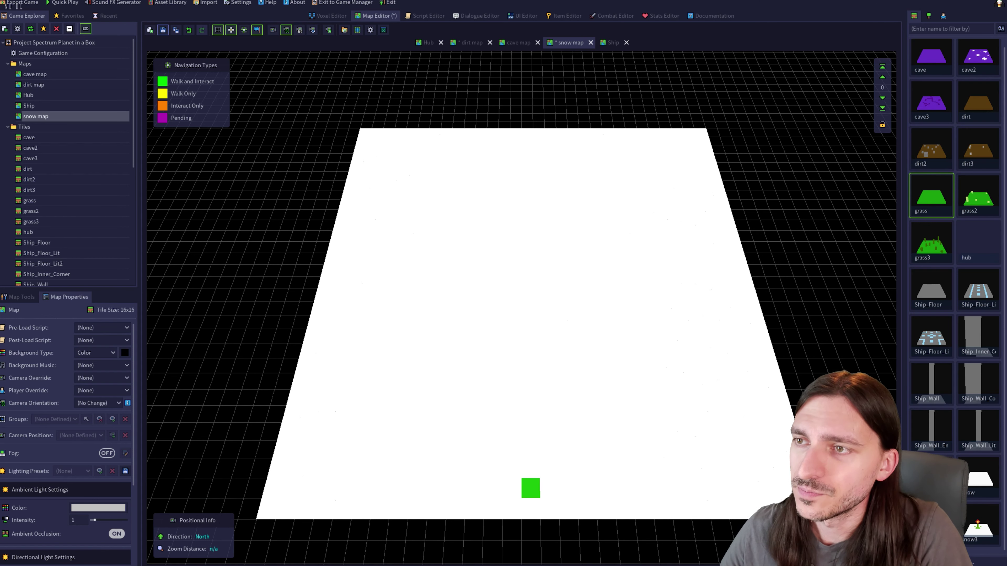
{"action": "key", "text": "ctrl+s"}
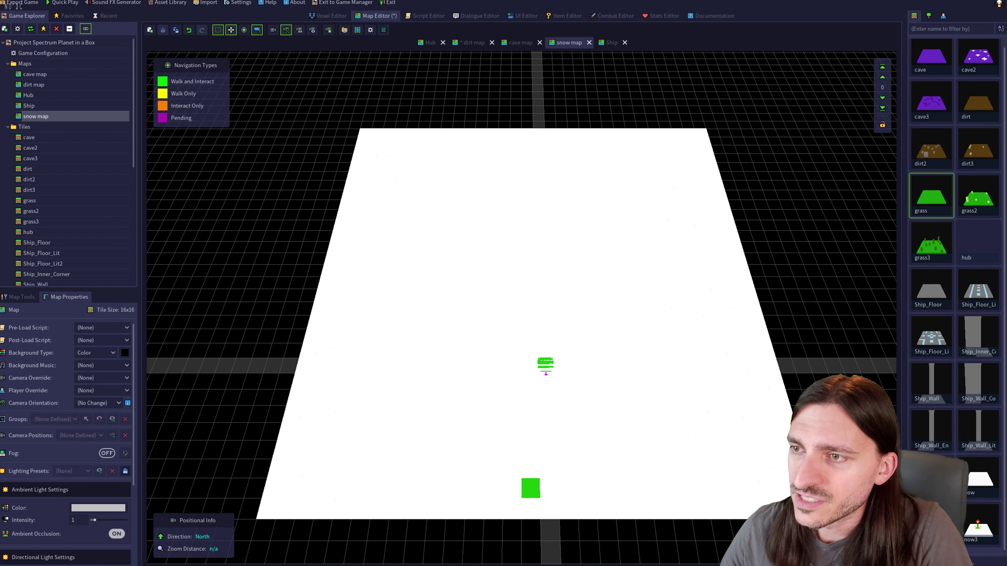
{"action": "scroll", "coordinate": [570, 492], "scroll_direction": "up", "scroll_amount": 1}
{"action": "scroll", "coordinate": [574, 508], "scroll_direction": "up", "scroll_amount": 2}
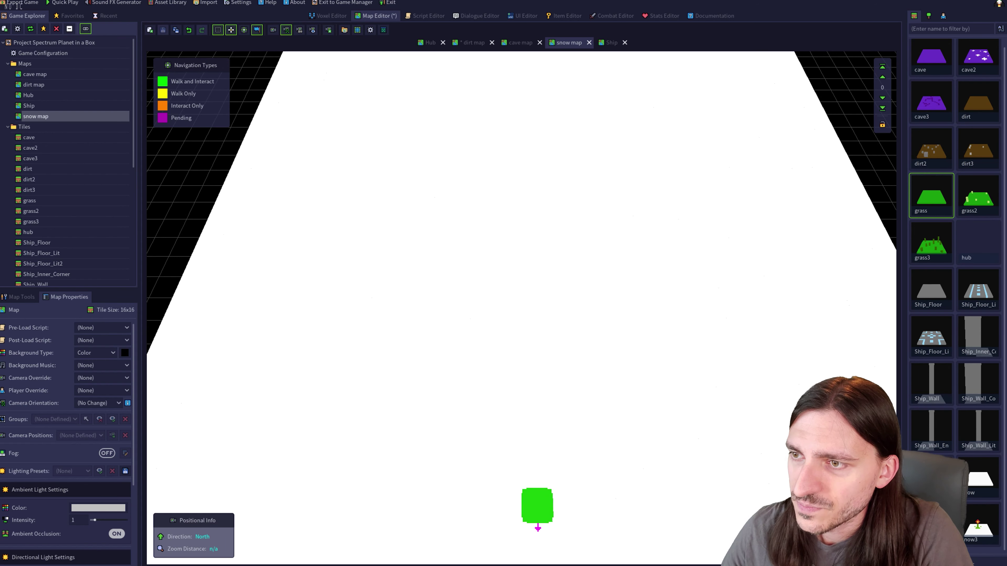
{"action": "scroll", "coordinate": [599, 511], "scroll_direction": "down", "scroll_amount": 1}
{"action": "key", "text": "r"}
{"action": "scroll", "coordinate": [549, 524], "scroll_direction": "up", "scroll_amount": 3}
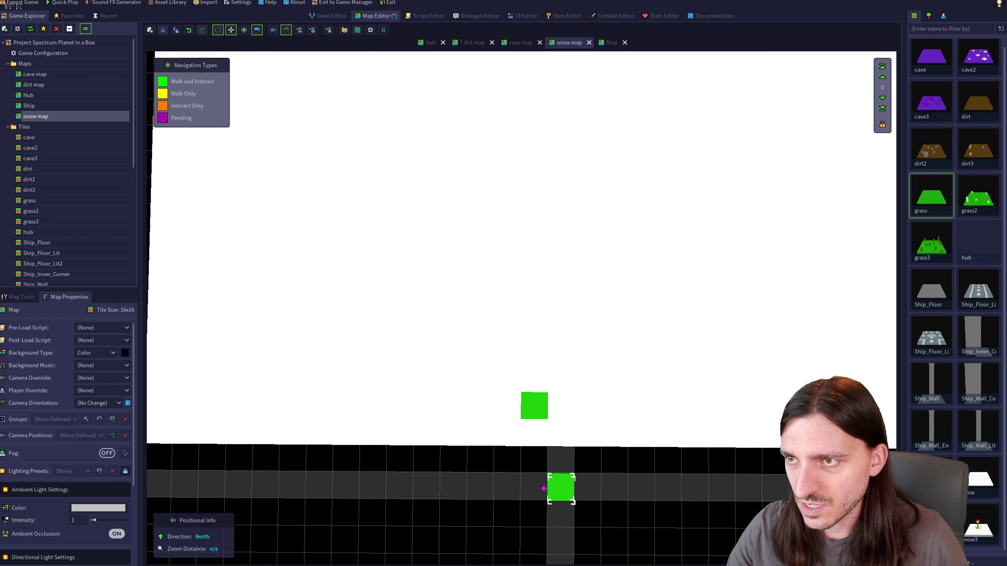
{"action": "scroll", "coordinate": [570, 459], "scroll_direction": "down", "scroll_amount": 6}
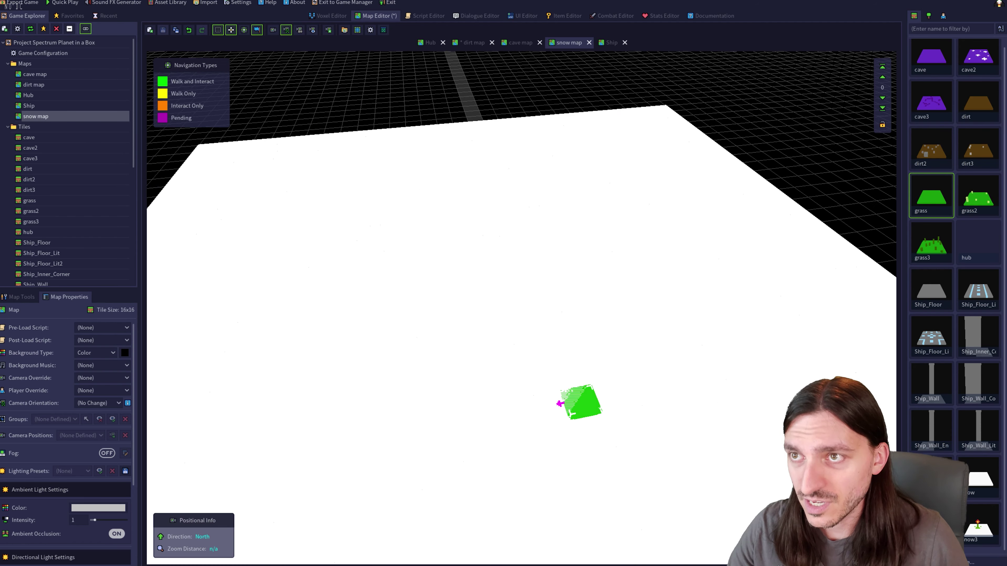
{"action": "middle_click_drag", "start_coordinate": [600, 427], "coordinate": [567, 438]}
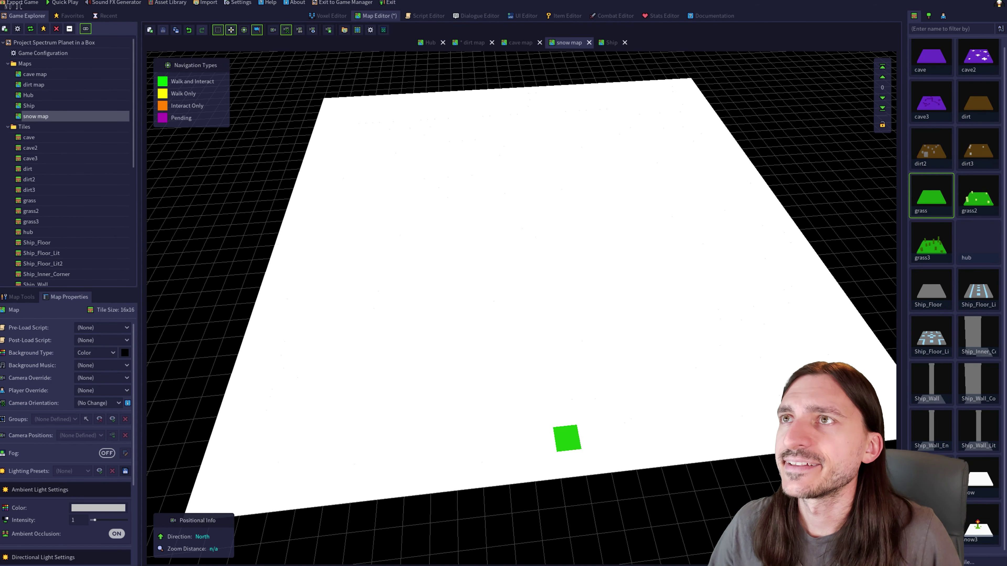
Link the dirt tile in the Hub's northwest corner with the grass tile selected on the dirt map
{"action": "left_click", "coordinate": [472, 43]}
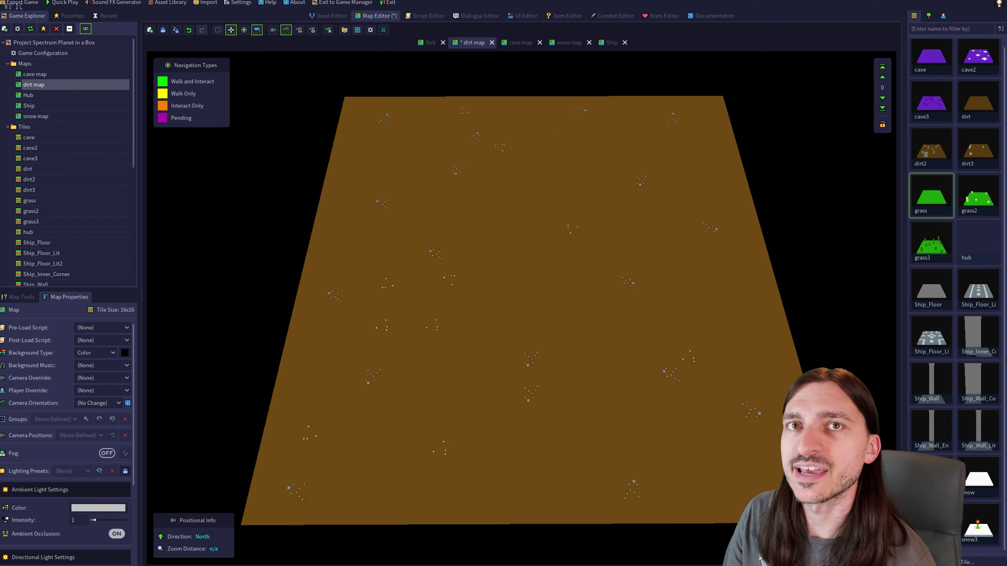
{"action": "left_click", "coordinate": [21, 297]}
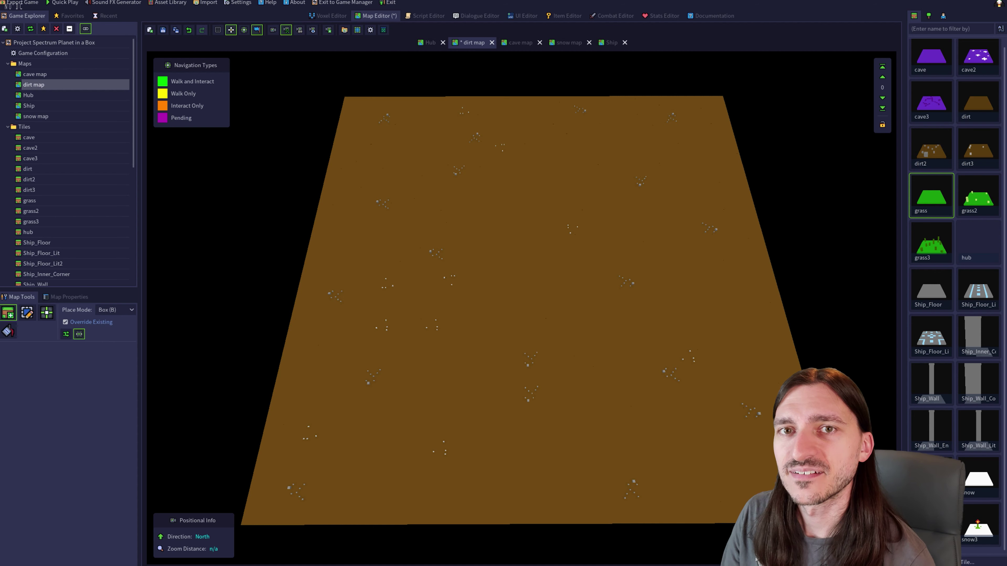
{"action": "left_click", "coordinate": [27, 313]}
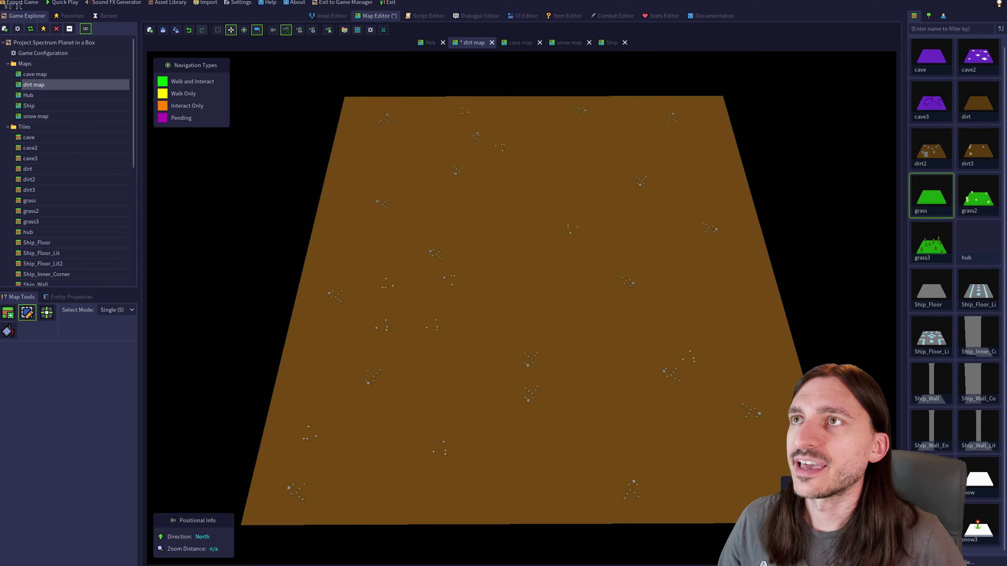
{"action": "left_click", "coordinate": [430, 43]}
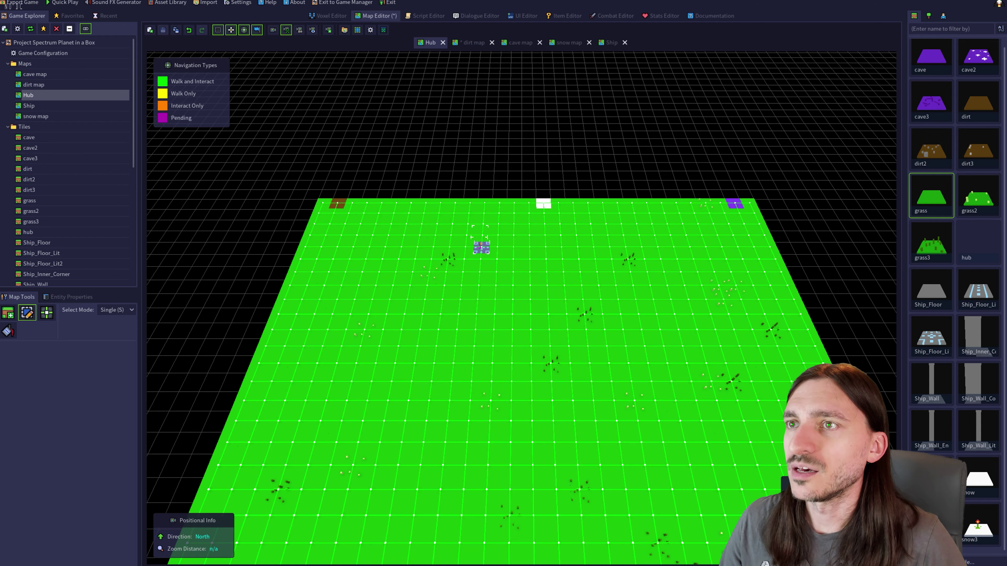
{"action": "right_click", "coordinate": [337, 203]}
{"action": "mouse_move", "coordinate": [380, 328]}
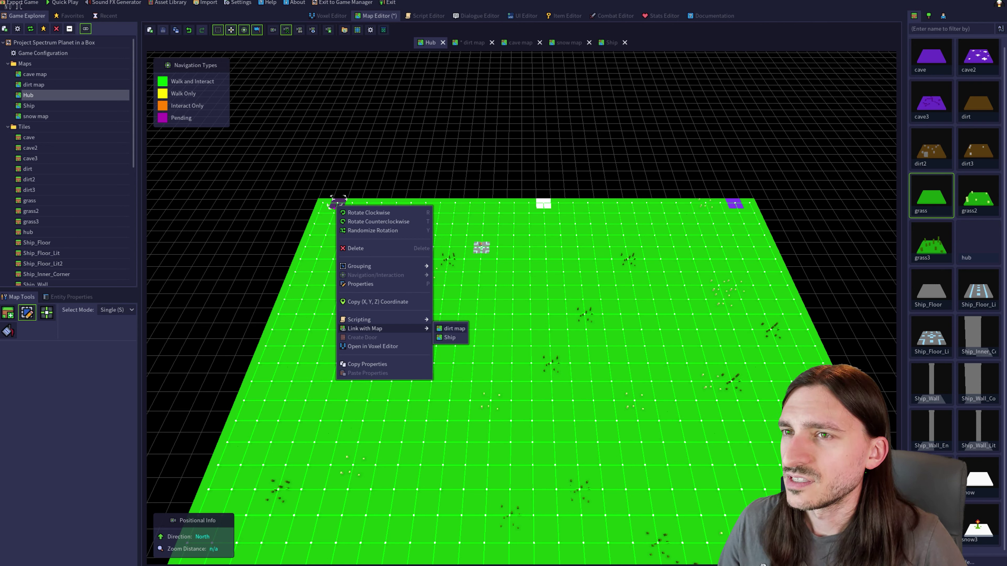
{"action": "left_click", "coordinate": [454, 329]}
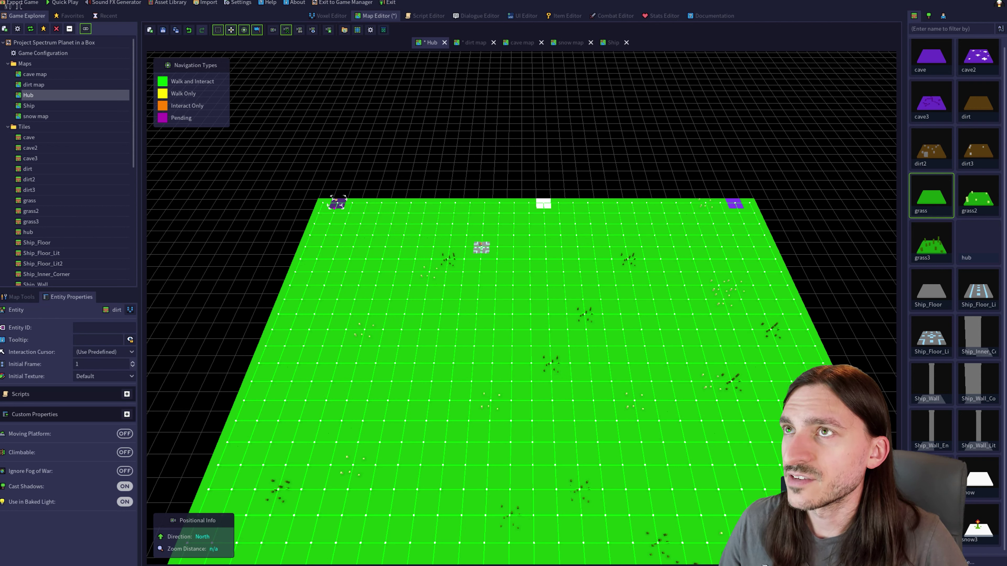
Check the warp script on the dirt map's southeast grass tile and close the script builder
{"action": "left_click", "coordinate": [475, 43]}
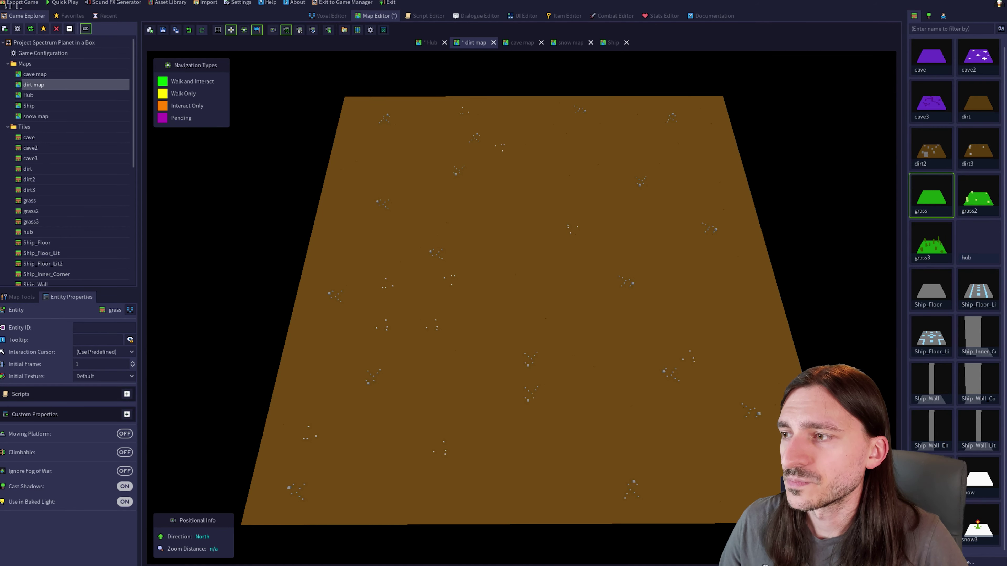
{"action": "scroll", "coordinate": [762, 461], "scroll_direction": "down", "scroll_amount": 2}
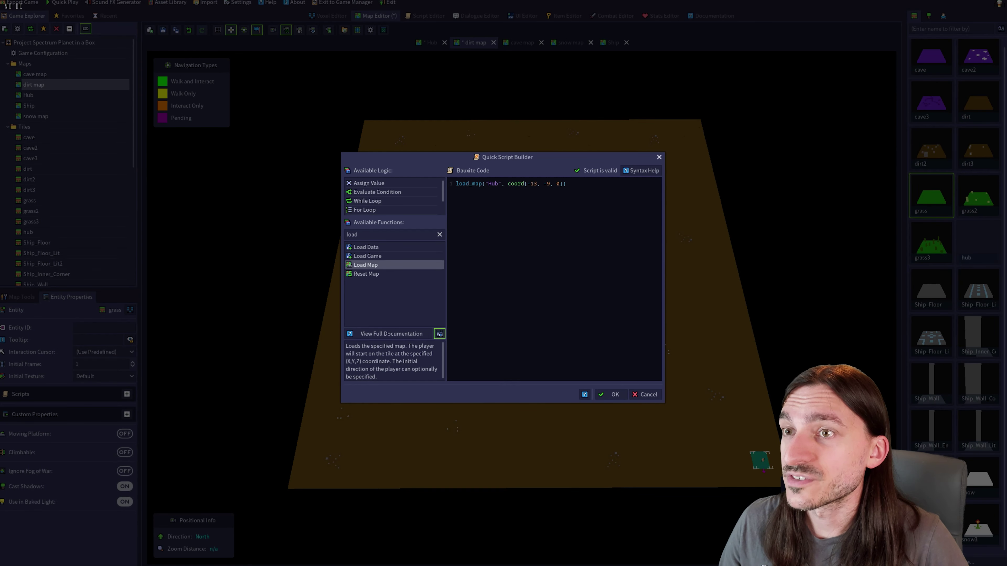
{"action": "key", "text": "Escape"}
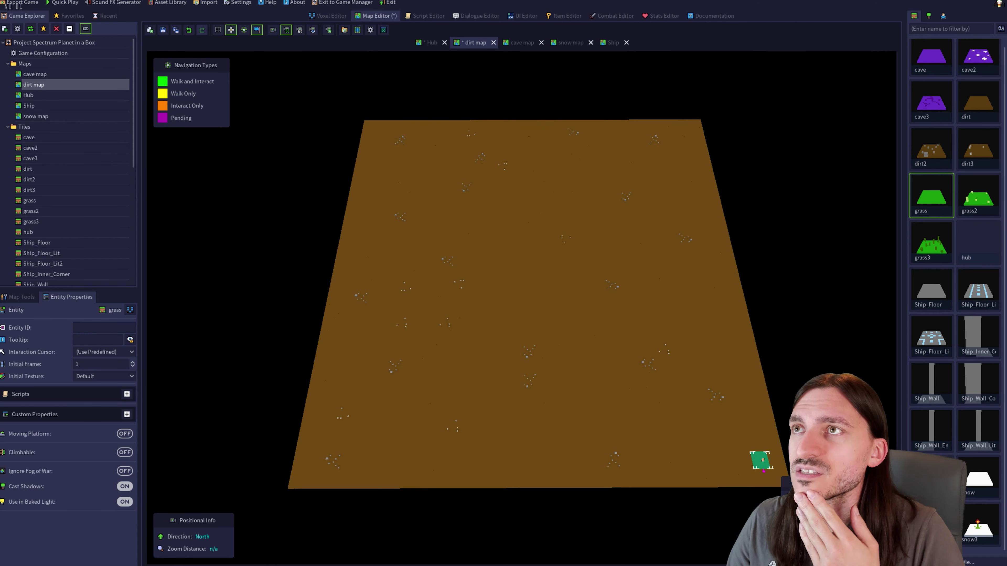
Select the snow map's grass tile and link the snow tile on the Hub's north edge with the snow map
{"action": "left_click", "coordinate": [570, 42]}
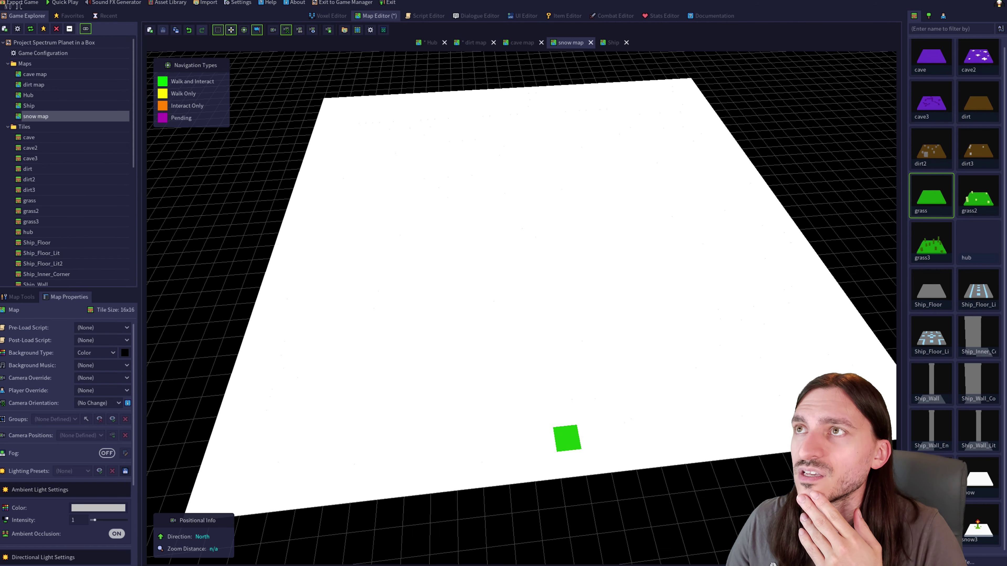
{"action": "right_click", "coordinate": [571, 446]}
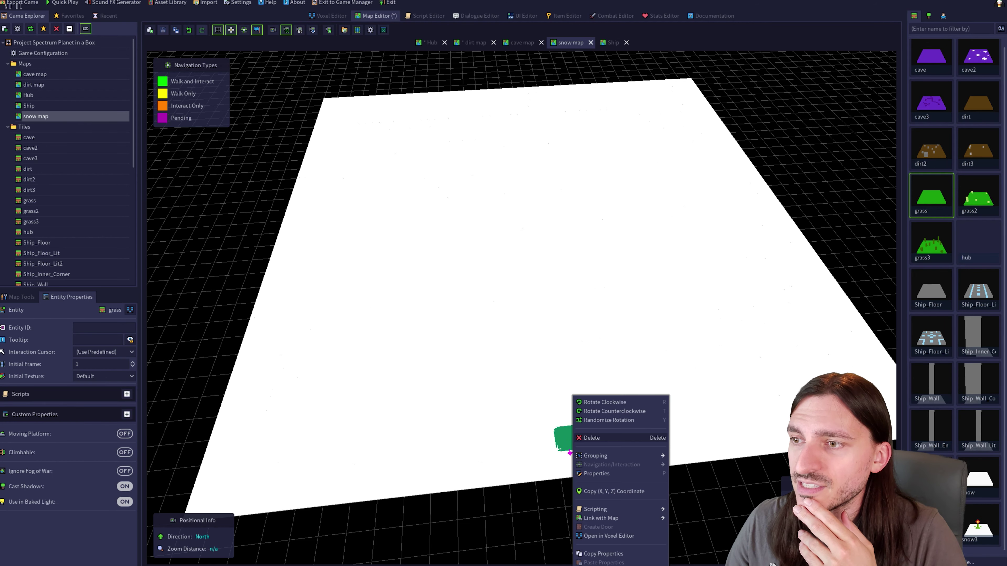
{"action": "mouse_move", "coordinate": [598, 509]}
{"action": "left_click", "coordinate": [613, 491]}
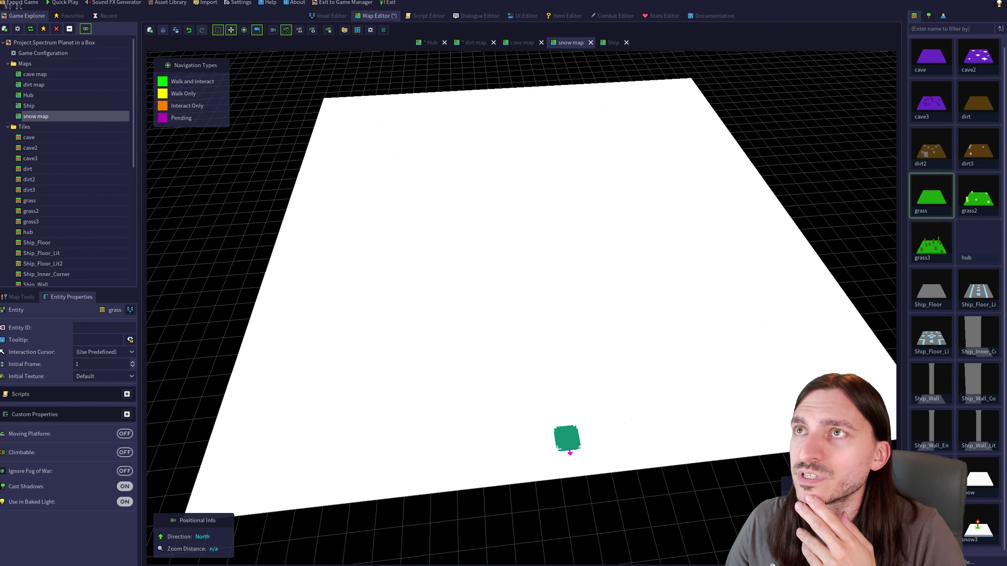
{"action": "left_click", "coordinate": [430, 42]}
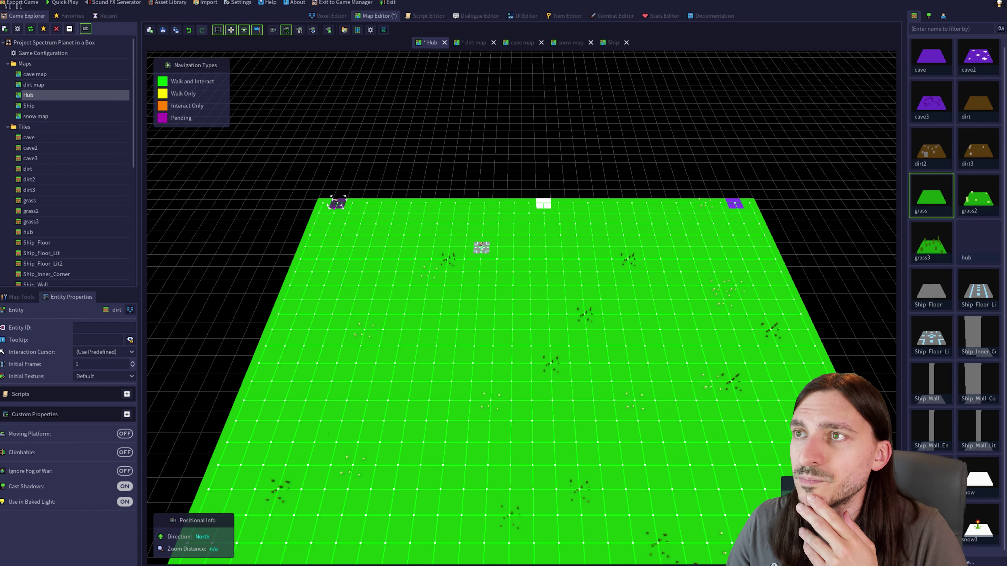
{"action": "right_click", "coordinate": [543, 204]}
{"action": "mouse_move", "coordinate": [586, 326]}
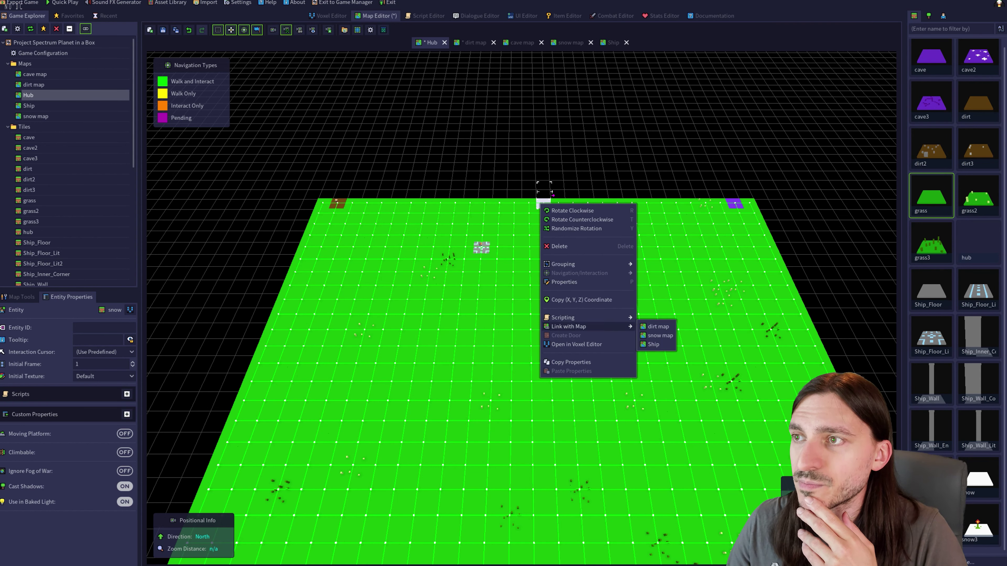
{"action": "left_click", "coordinate": [660, 336]}
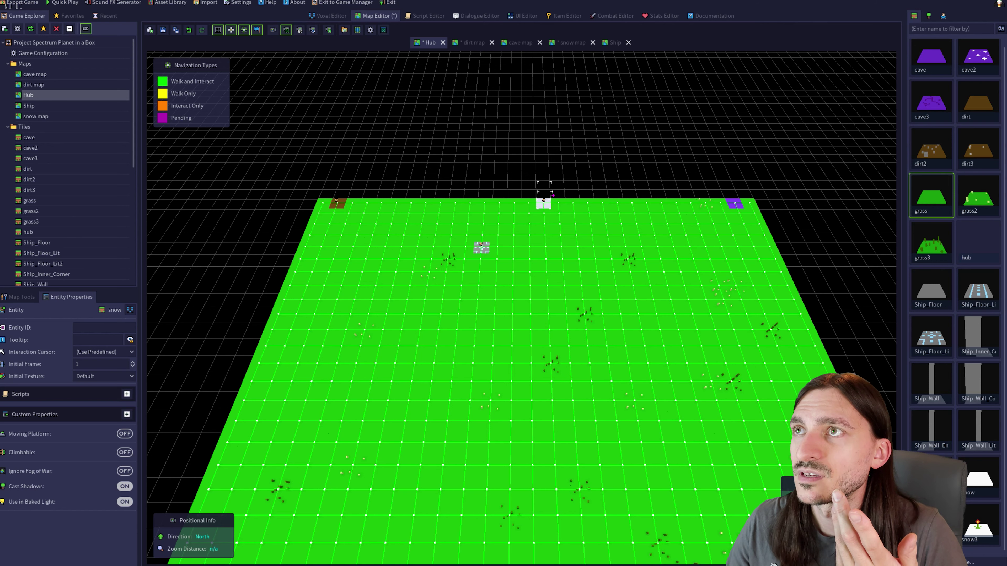
Select the cave tile in the Hub's northeast corner and link the cave map's grass tile with the Hub
{"action": "left_click", "coordinate": [520, 43]}
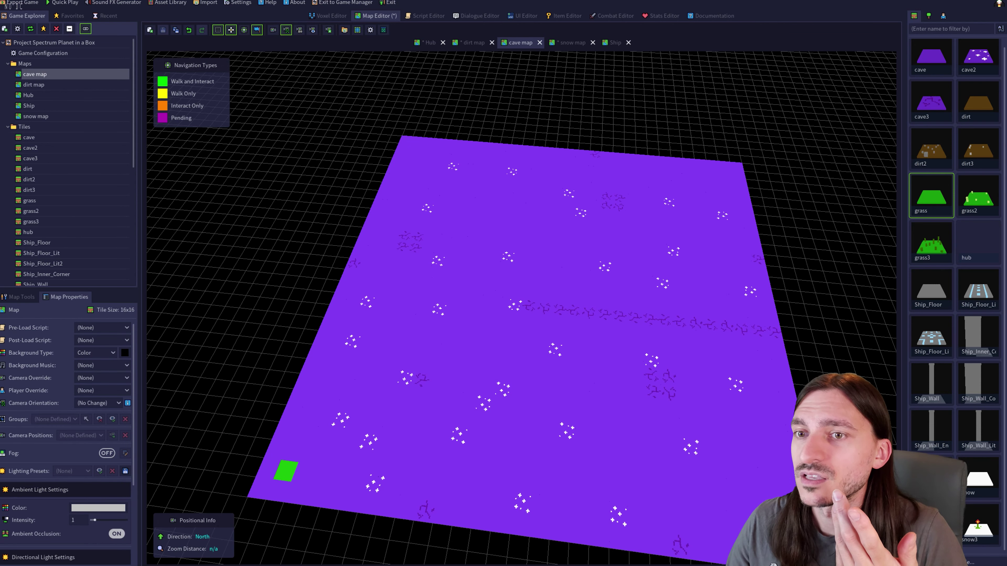
{"action": "right_click", "coordinate": [286, 471]}
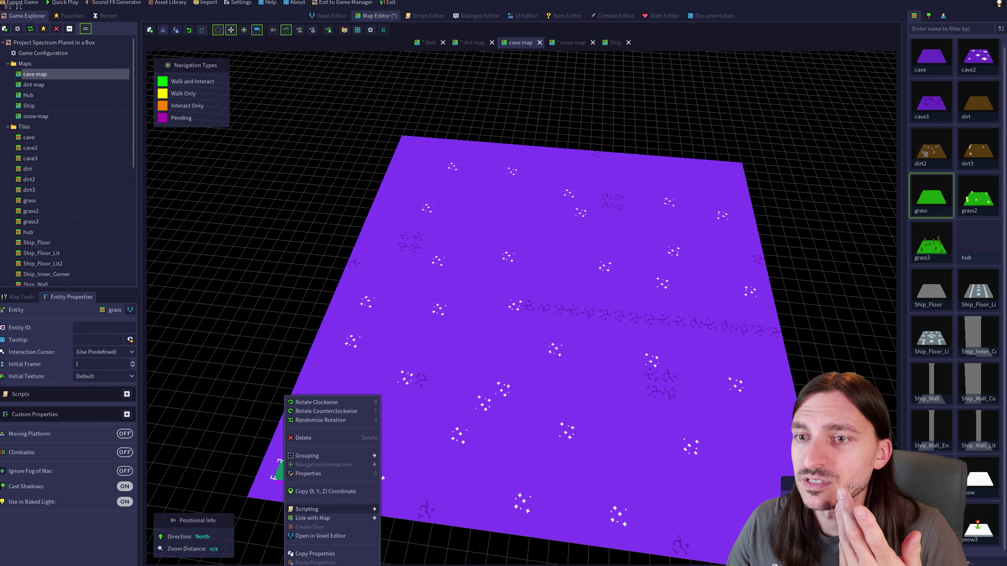
{"action": "mouse_move", "coordinate": [337, 518]}
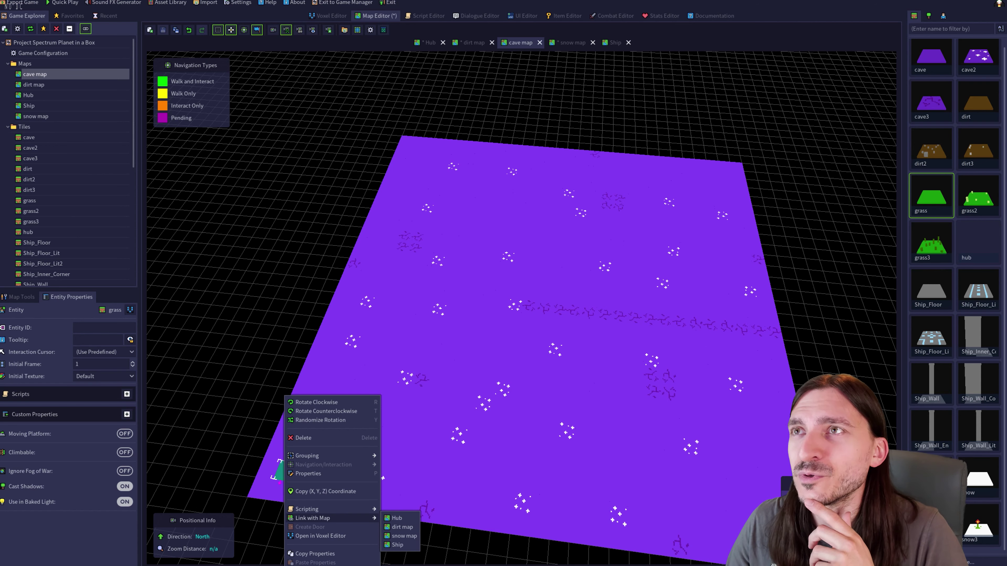
{"action": "left_click", "coordinate": [397, 518]}
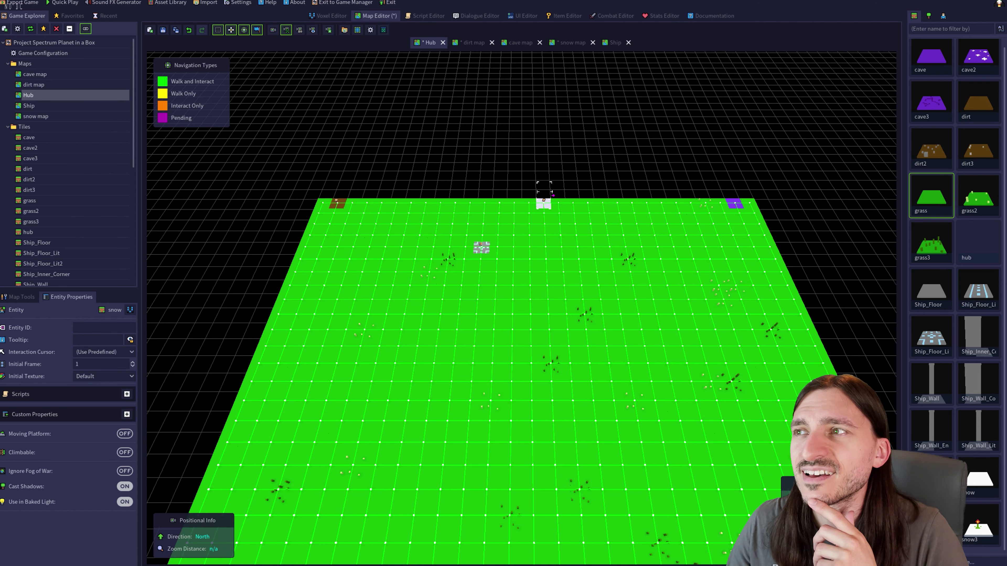
{"action": "right_click", "coordinate": [735, 203]}
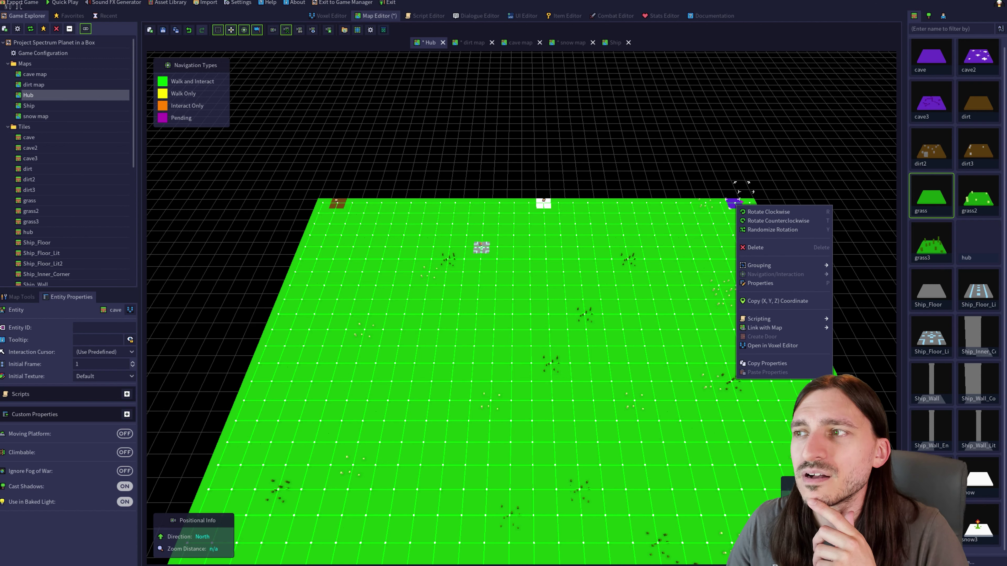
{"action": "mouse_move", "coordinate": [765, 327]}
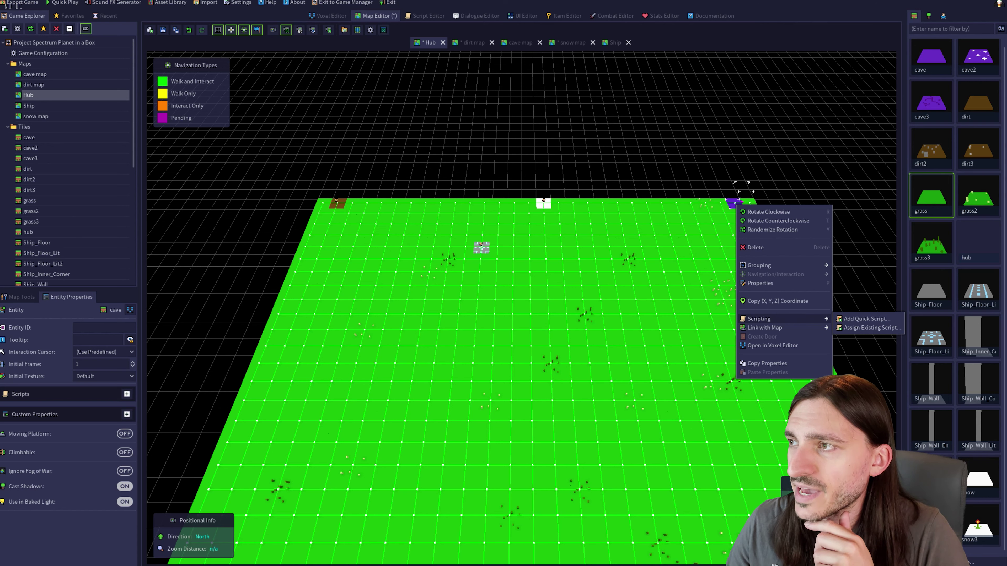
{"action": "left_click", "coordinate": [777, 301]}
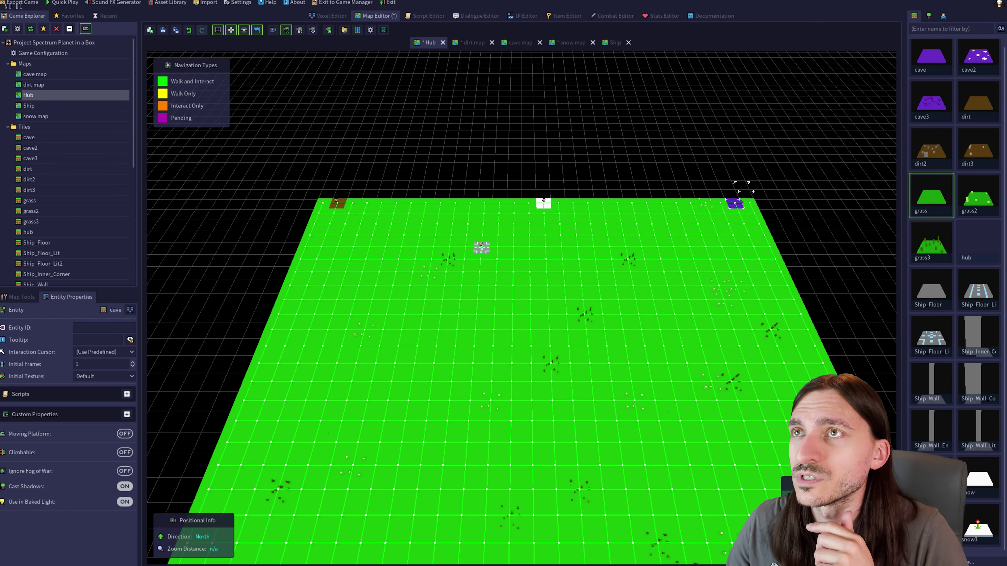
{"action": "left_click", "coordinate": [520, 43]}
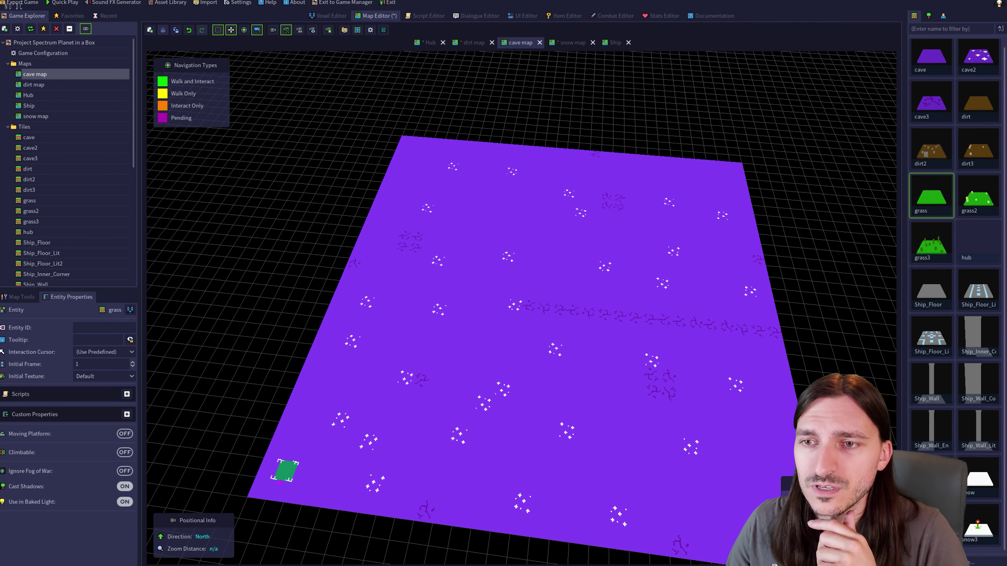
{"action": "right_click", "coordinate": [287, 472]}
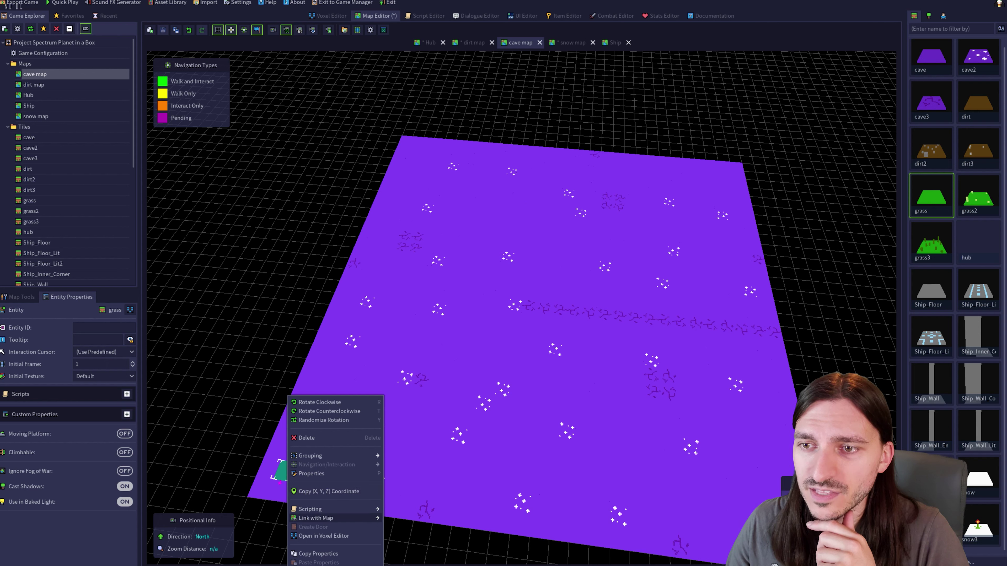
{"action": "left_click", "coordinate": [417, 509]}
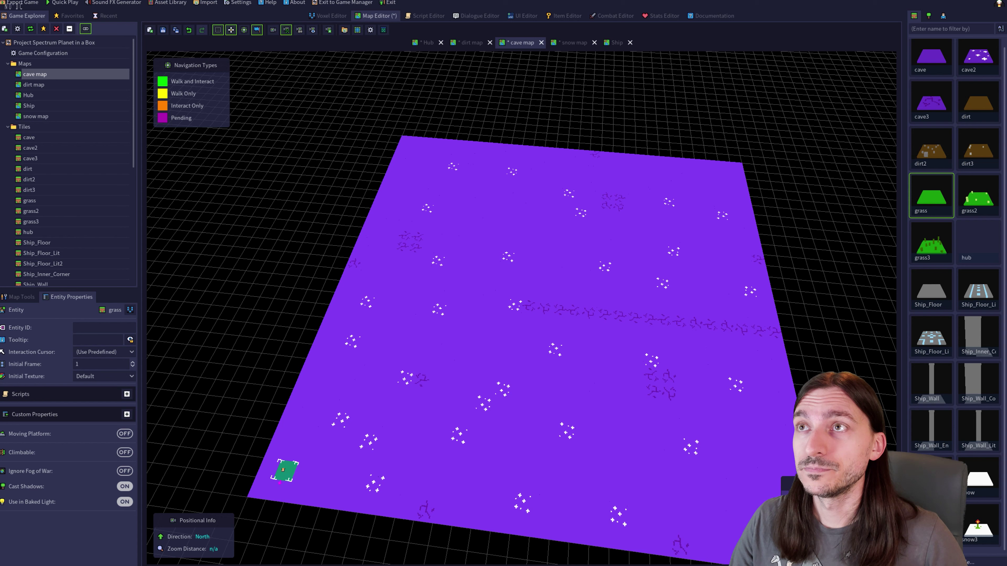
Save the cave, snow, Hub and dirt maps
{"action": "key", "text": "ctrl+s"}
{"action": "left_click", "coordinate": [571, 42]}
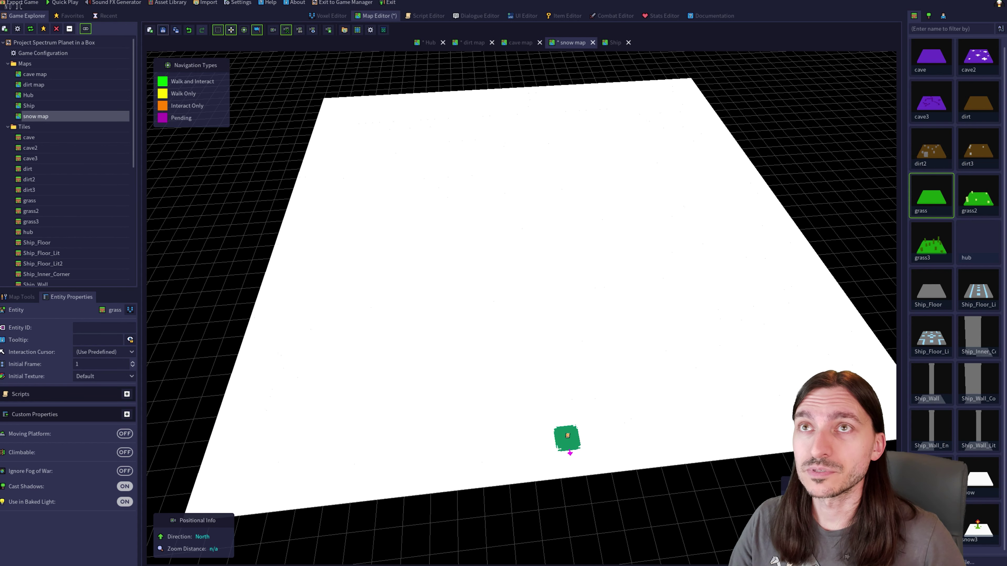
{"action": "left_click", "coordinate": [163, 30]}
{"action": "left_click", "coordinate": [429, 42]}
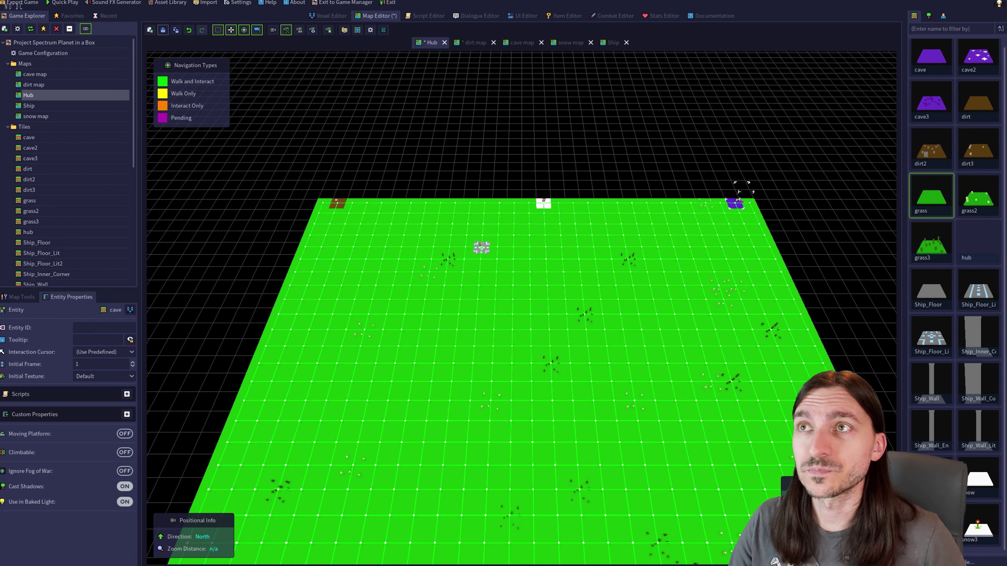
{"action": "left_click", "coordinate": [163, 29]}
{"action": "left_click", "coordinate": [475, 42]}
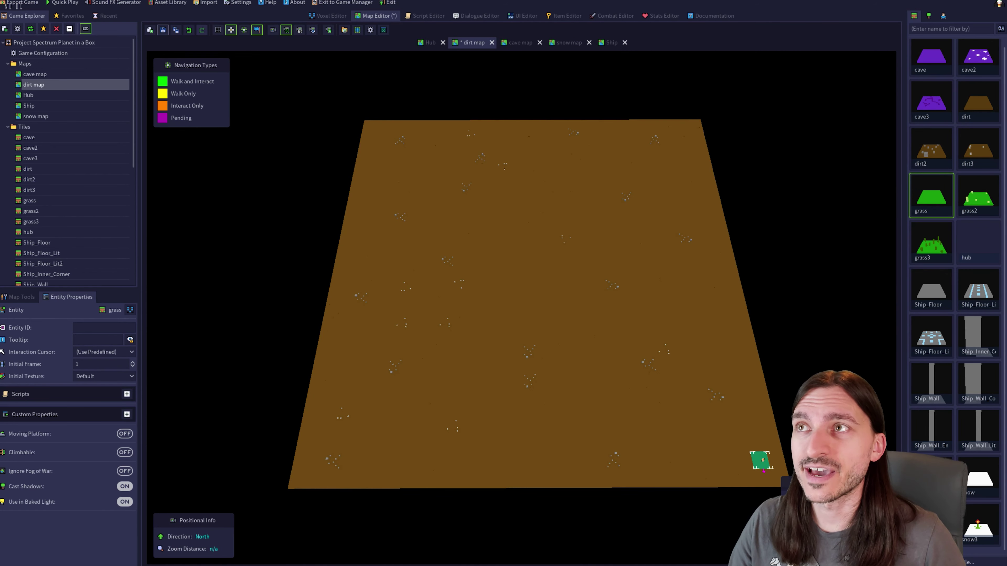
{"action": "key", "text": "ctrl+s"}
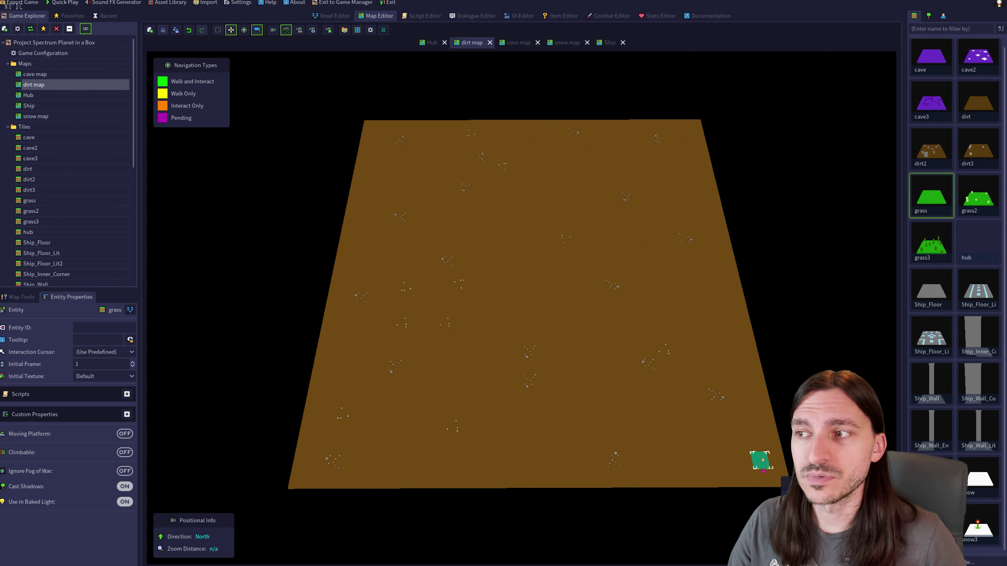
Start a play test and walk through the ship's lit corridor and down the south passage to the Hub warp
{"action": "left_click", "coordinate": [62, 2]}
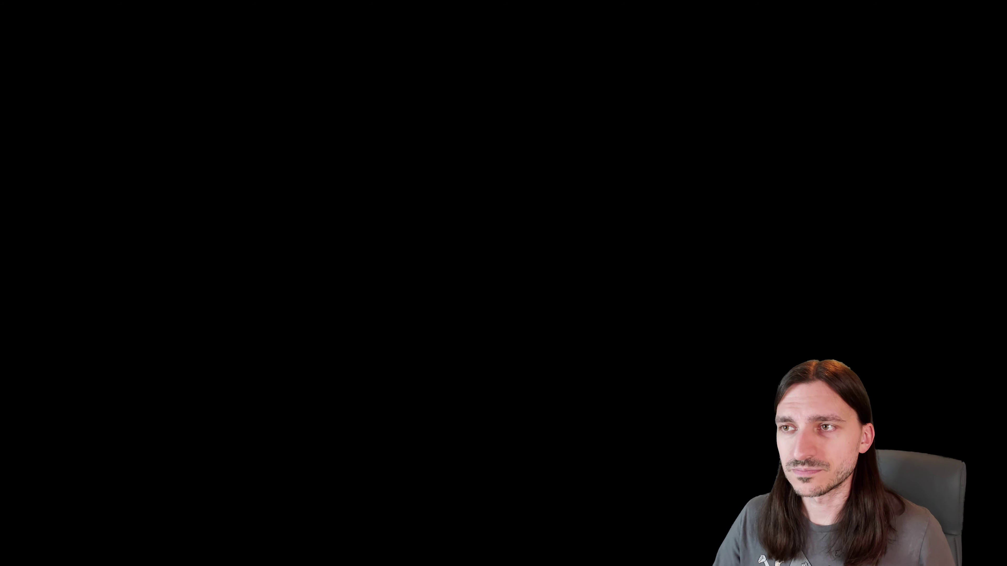
{"action": "key", "text": "a"}
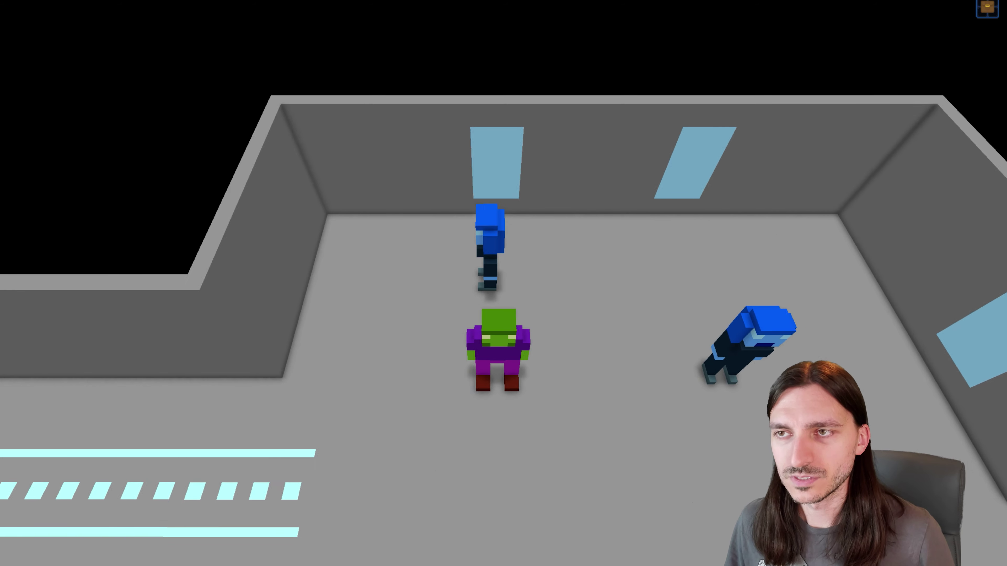
{"action": "key", "text": "a"}
{"action": "key", "text": "s"}
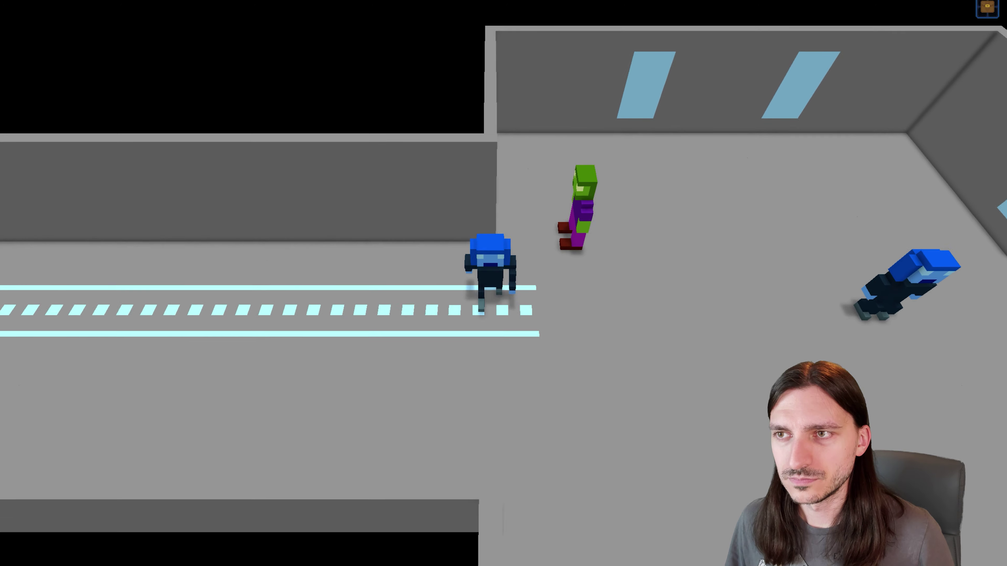
{"action": "key", "text": "a"}
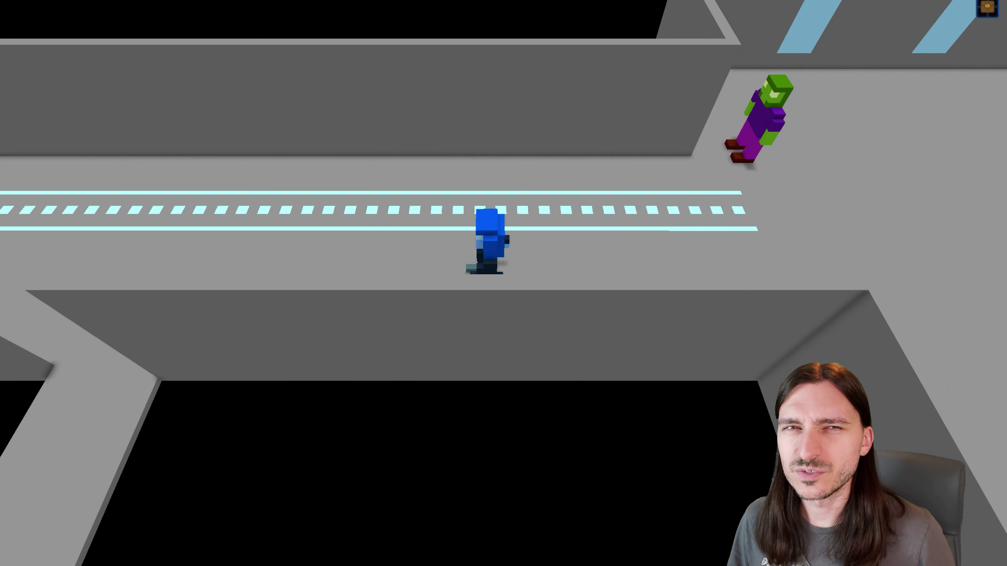
{"action": "key", "text": "d"}
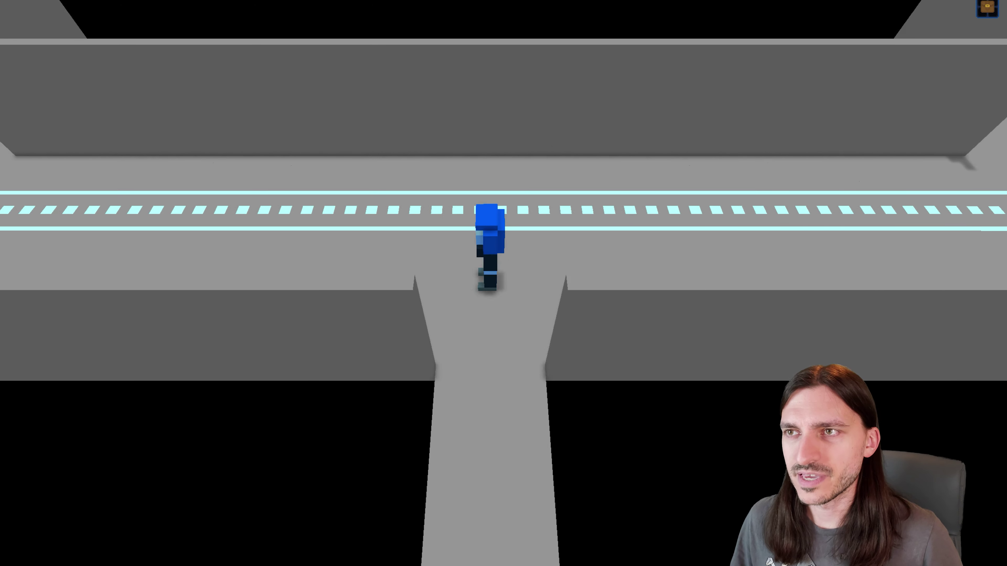
{"action": "key", "text": "s"}
{"action": "key", "text": "s"}
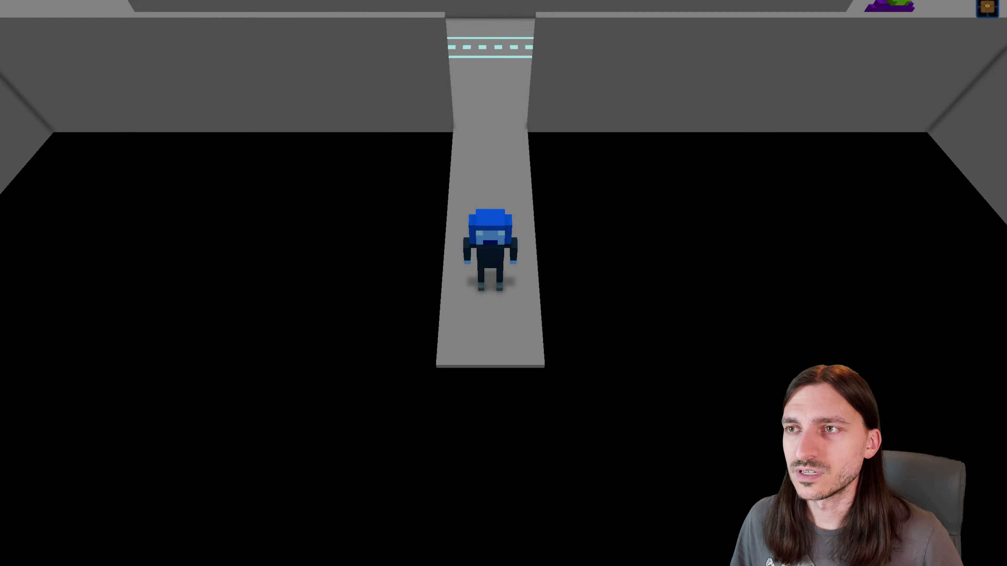
Cross the Hub to the white snow tile on its north edge and test the snow map warp
{"action": "key", "text": "d"}
{"action": "key", "text": "w"}
{"action": "key", "text": "d"}
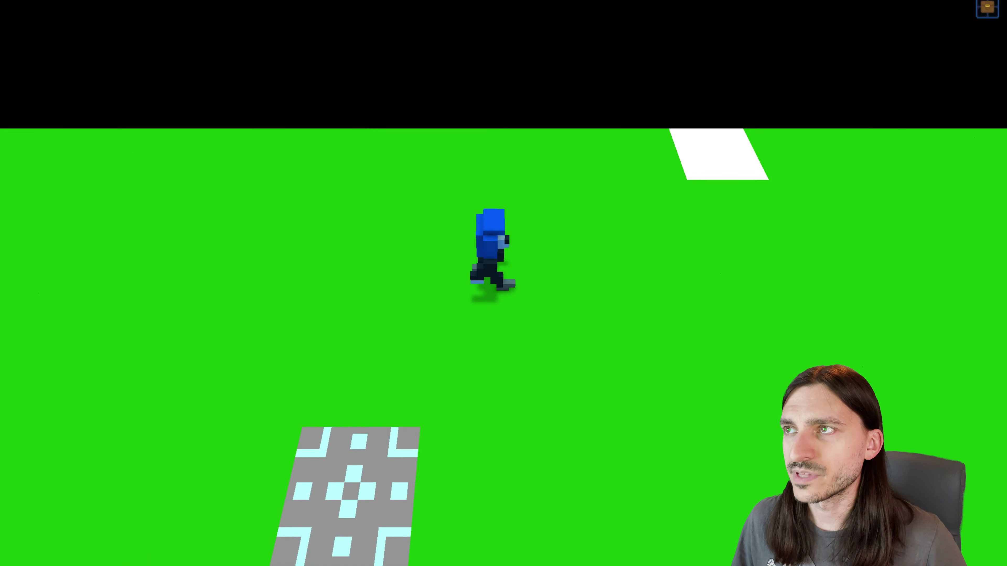
{"action": "key", "text": "w"}
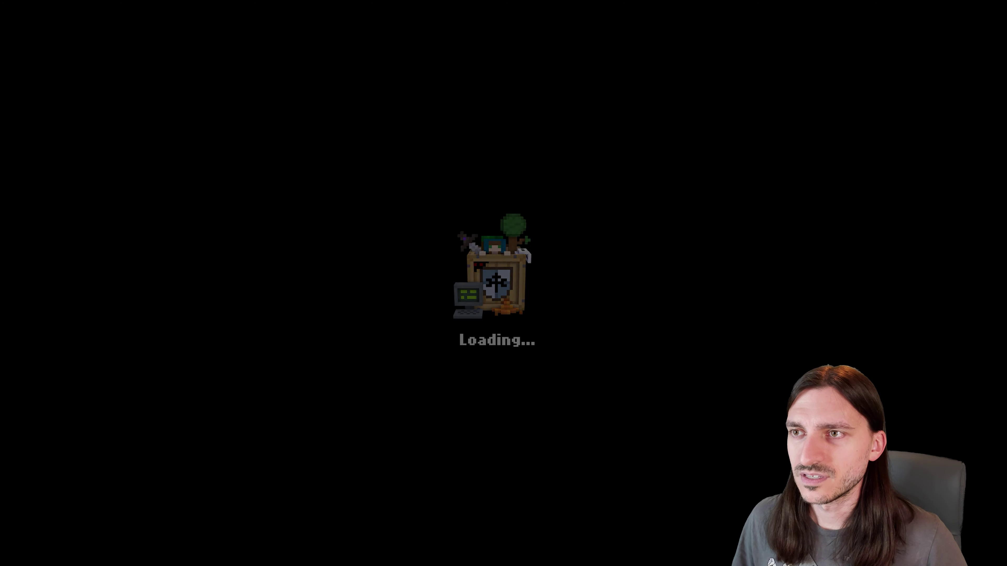
{"action": "key", "text": "w"}
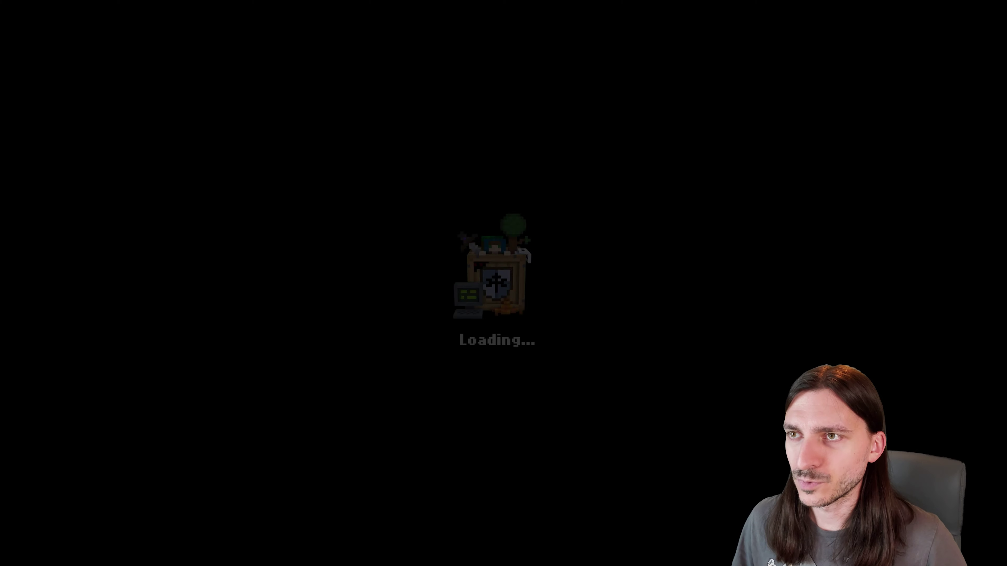
Walk east across the Hub to the cave tile and test the warp to the cave map and back
{"action": "key", "text": "d"}
{"action": "key", "text": "d"}
{"action": "key", "text": "d"}
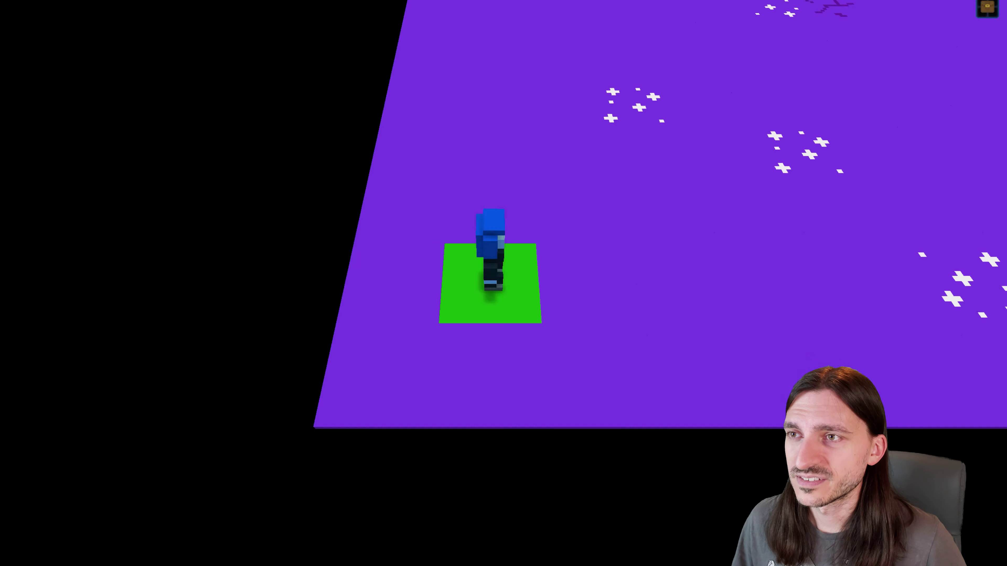
{"action": "key", "text": "d"}
{"action": "key", "text": "a"}
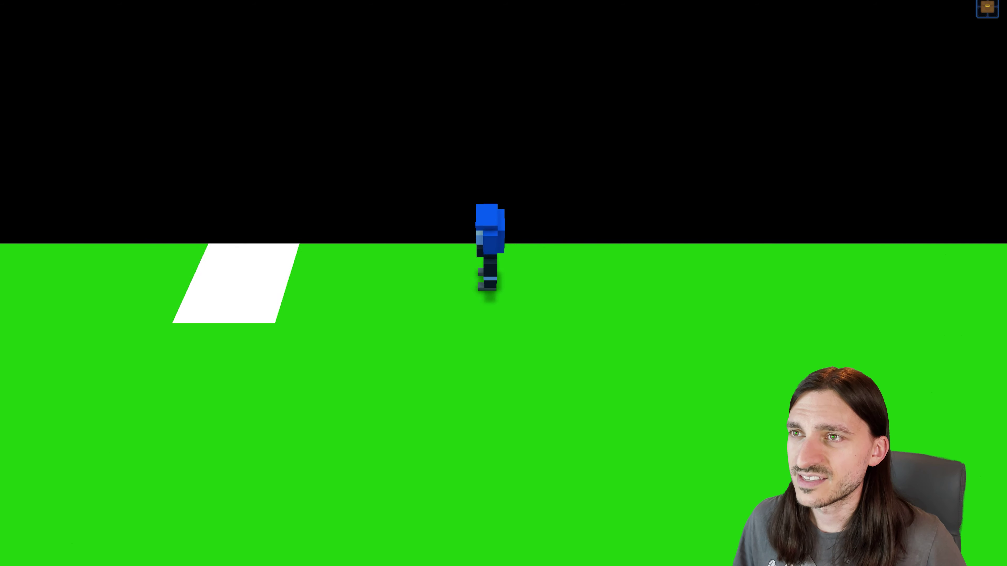
Walk west across the Hub to the dirt tile and test the warp to the dirt map and back
{"action": "key", "text": "s"}
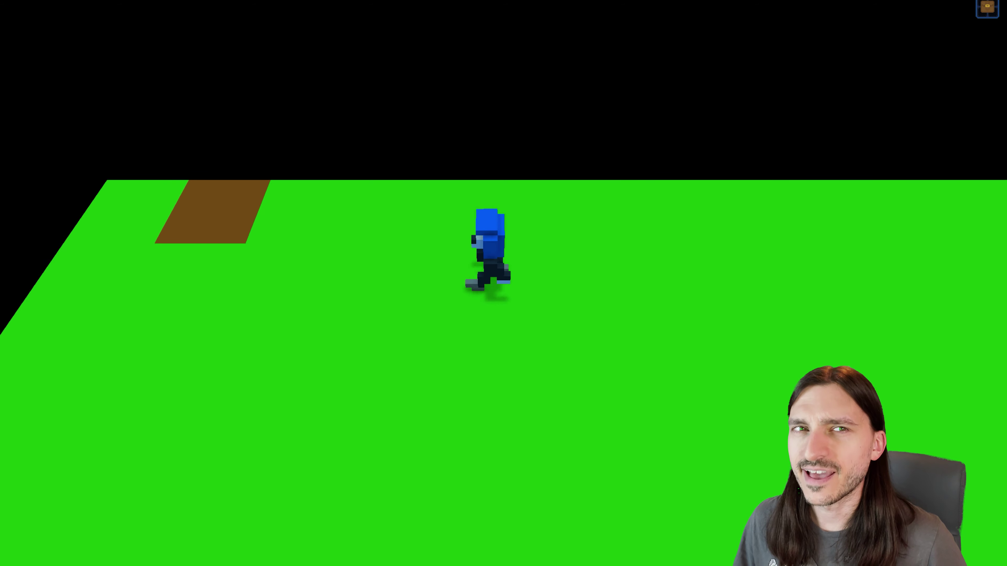
{"action": "key", "text": "w"}
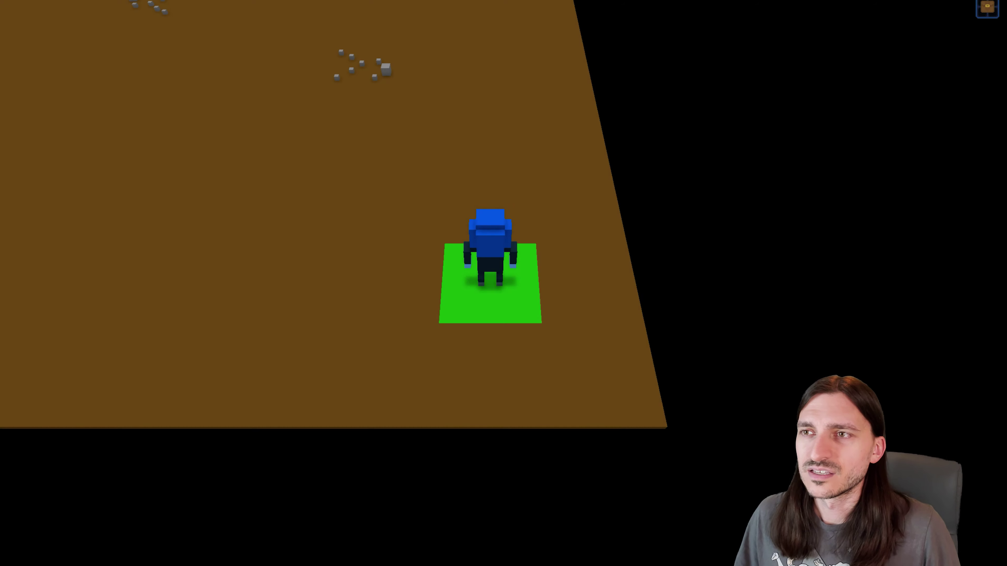
{"action": "key", "text": "a"}
{"action": "key", "text": "d"}
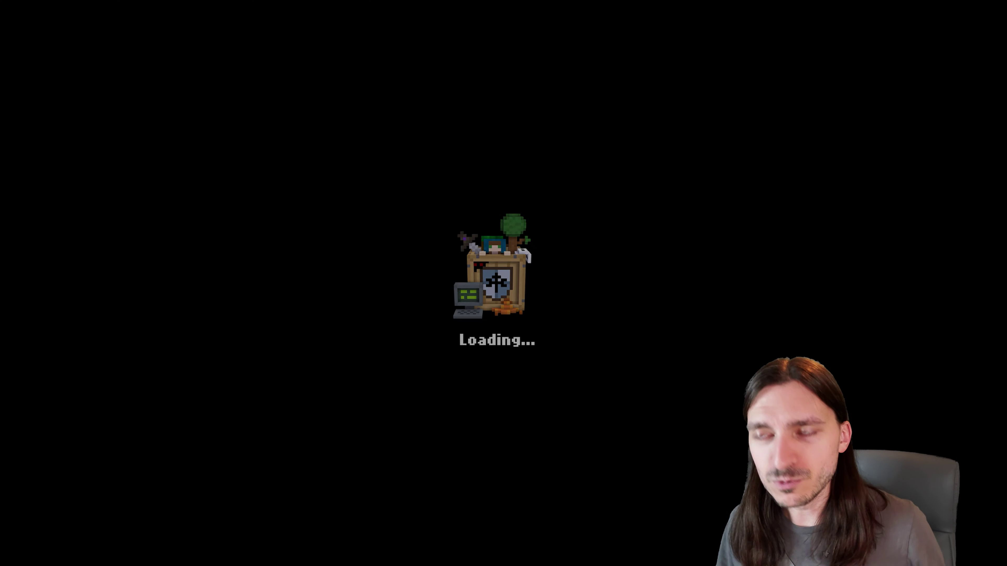
{"action": "key", "text": "s"}
{"action": "key", "text": "d"}
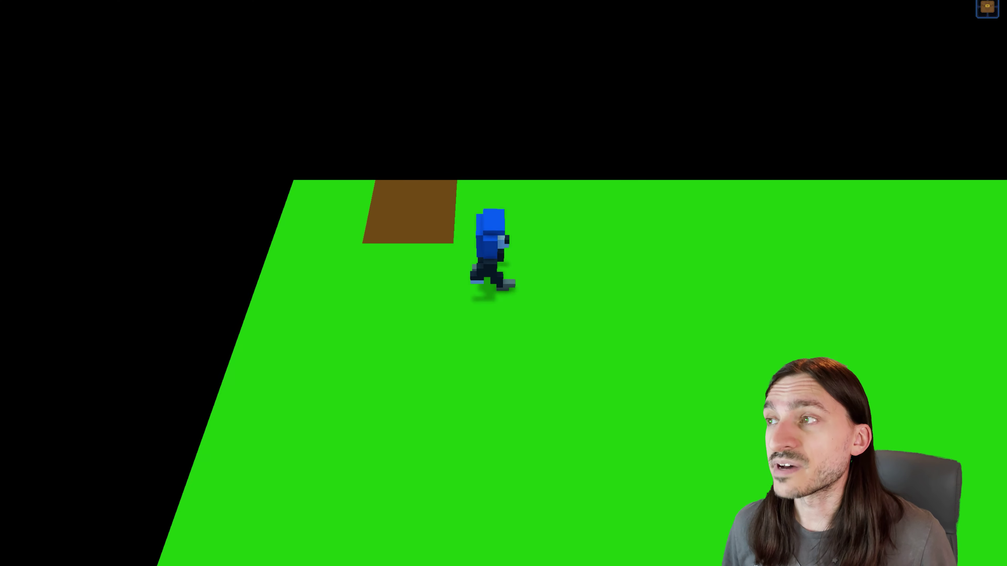
Walk back east and south across the Hub, and end the play test
{"action": "key", "text": "Right"}
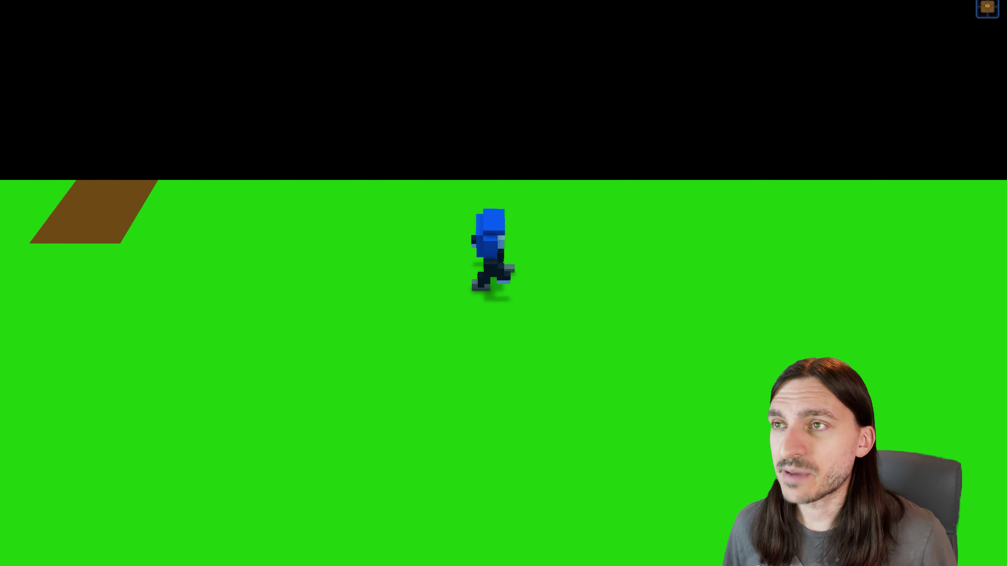
{"action": "key", "text": "Right"}
{"action": "key", "text": "Right"}
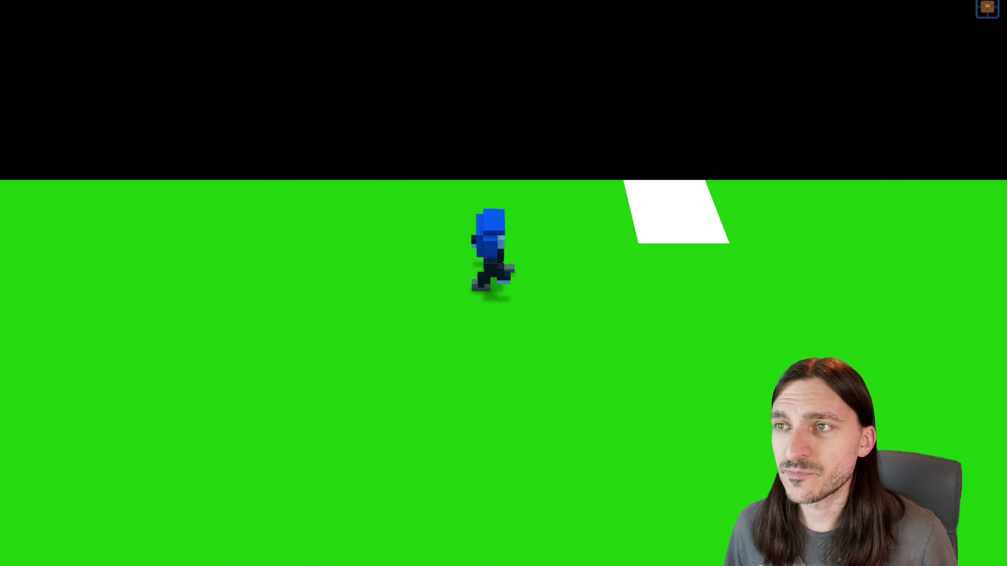
{"action": "key", "text": "Down"}
{"action": "key", "text": "Down"}
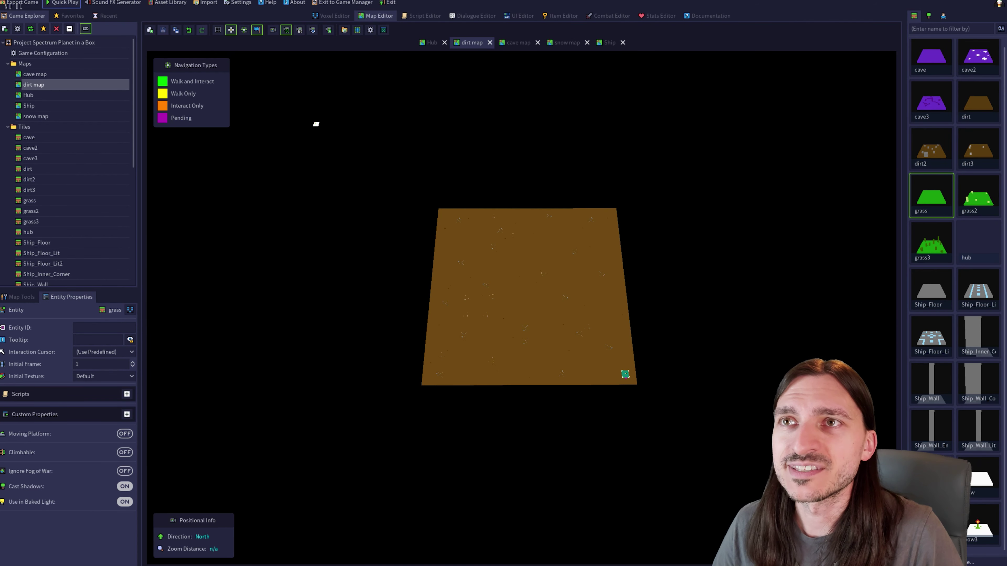
Inspect the stray snow tile lying northwest of the dirt map
{"action": "scroll", "coordinate": [524, 297], "scroll_direction": "up", "scroll_amount": 2}
{"action": "right_click_drag", "start_coordinate": [521, 309], "coordinate": [464, 202]}
{"action": "key", "text": "w"}
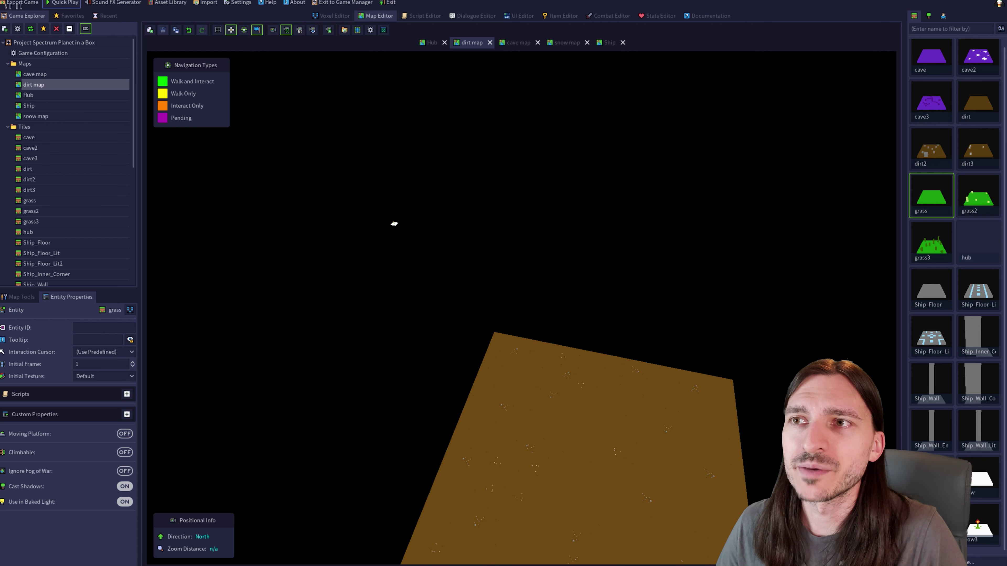
{"action": "middle_click_drag", "start_coordinate": [375, 212], "coordinate": [306, 165]}
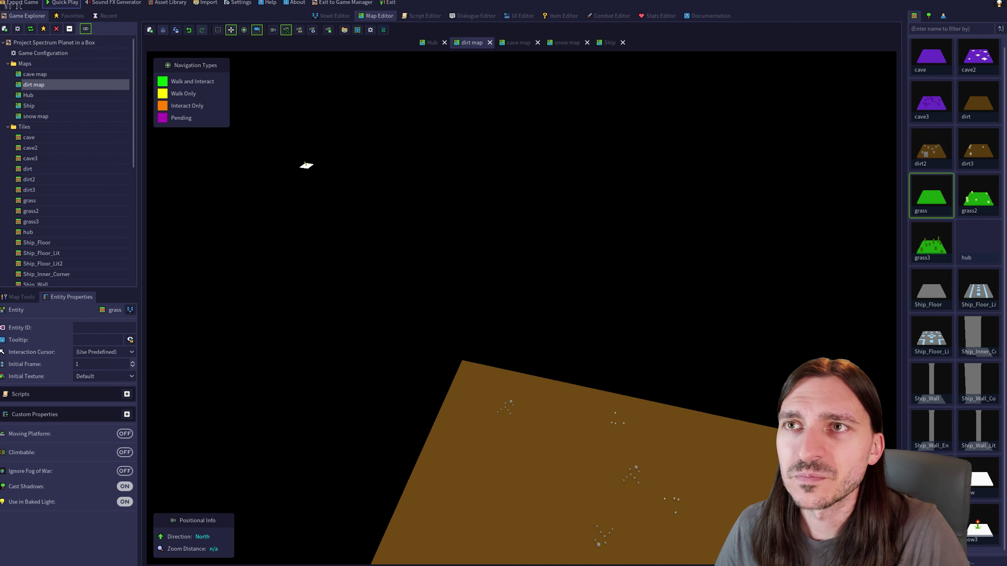
{"action": "key", "text": "Escape"}
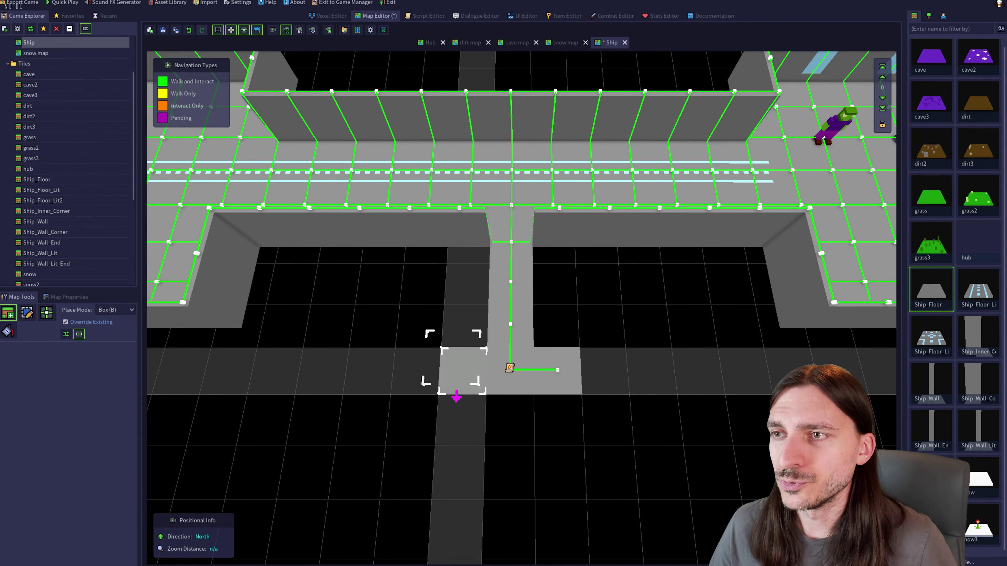
Widen the end of the Ship map's south passage into a platform 3 tiles wide and 2 deep with Ship_Floor tiles
{"action": "left_click", "coordinate": [463, 370]}
{"action": "left_click_drag", "start_coordinate": [459, 419], "coordinate": [559, 419]}
{"action": "scroll", "coordinate": [563, 453], "scroll_direction": "down", "scroll_amount": 6}
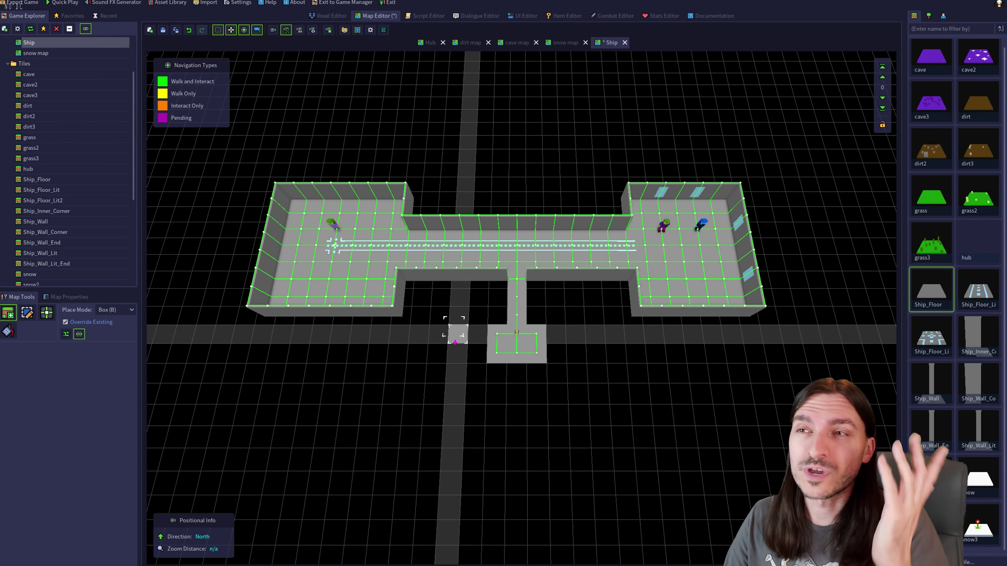
Build Ship_Floor corridors 2 tiles wide north and south of the ship's east room, each ending in a rectangular room
{"action": "scroll", "coordinate": [468, 335], "scroll_direction": "down", "scroll_amount": 3}
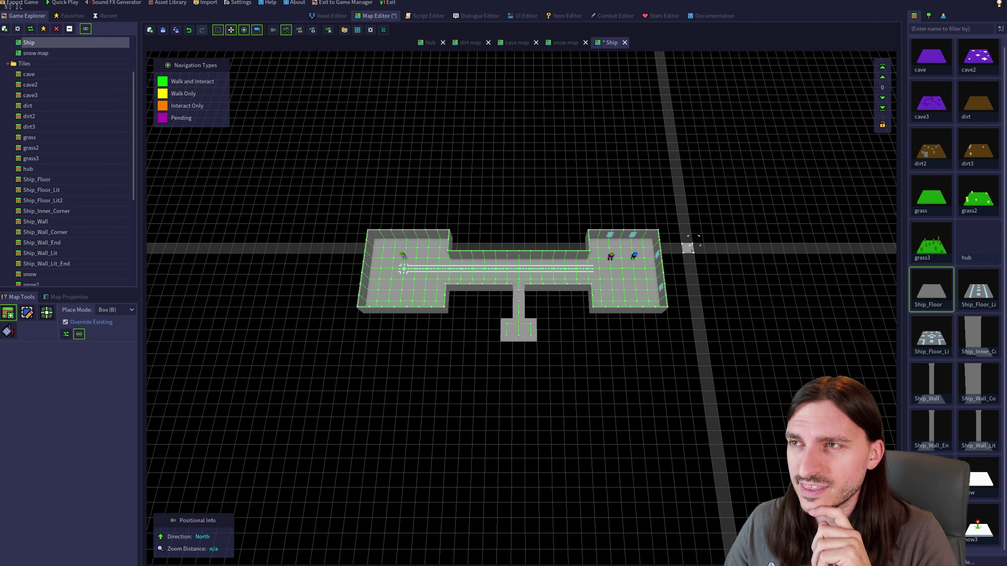
{"action": "scroll", "coordinate": [689, 245], "scroll_direction": "up", "scroll_amount": 3}
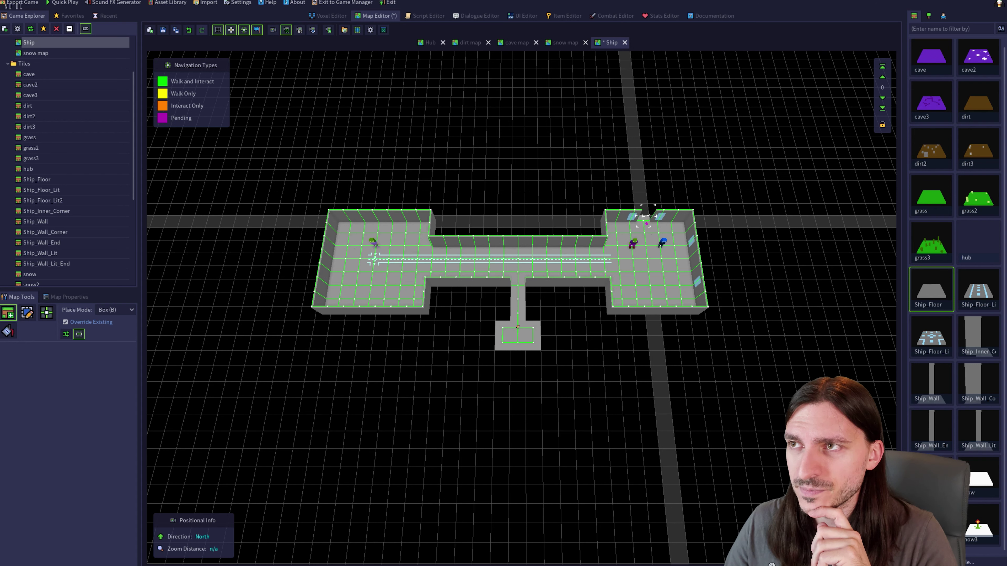
{"action": "left_click_drag", "start_coordinate": [645, 204], "coordinate": [668, 409]}
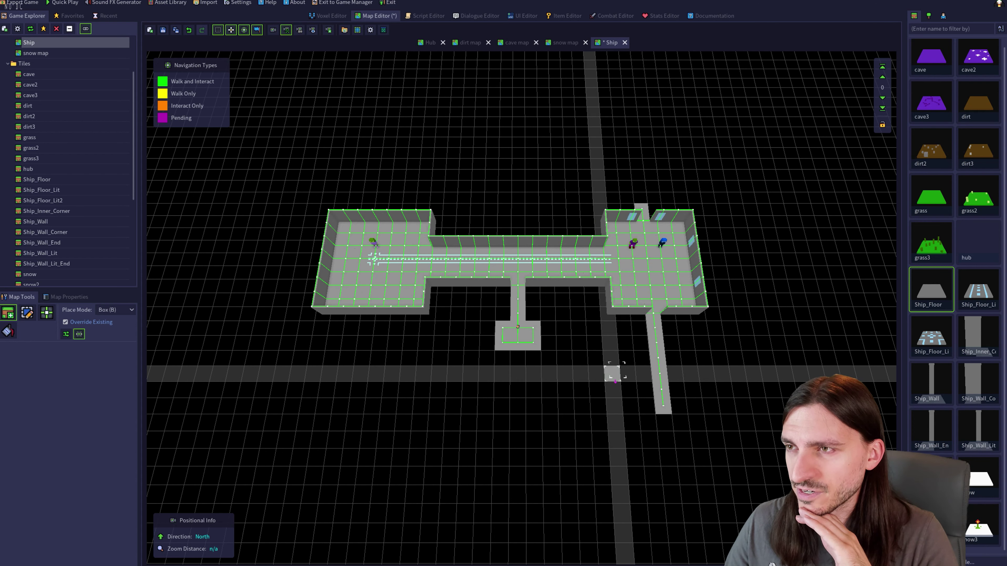
{"action": "left_click_drag", "start_coordinate": [631, 380], "coordinate": [716, 424]}
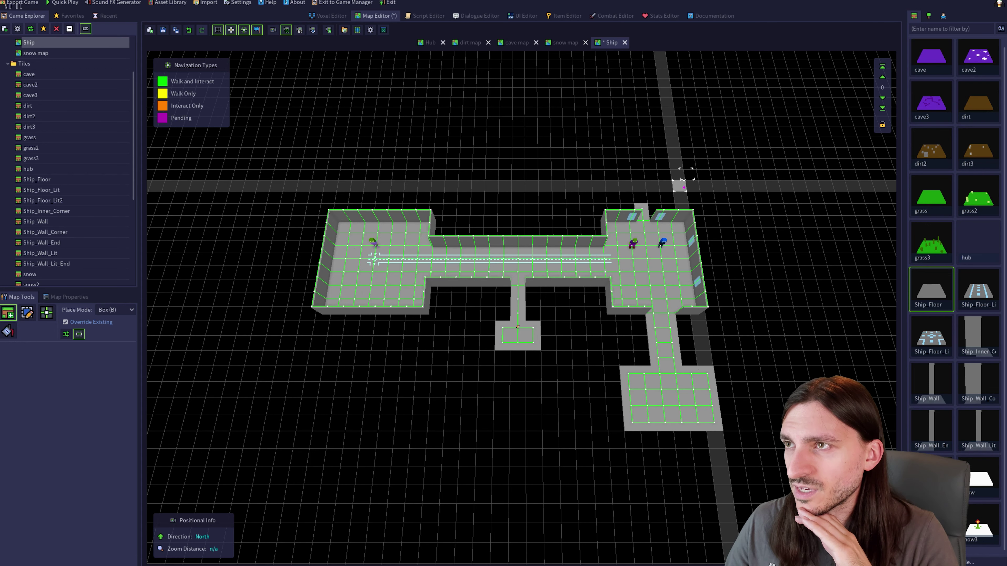
{"action": "left_click_drag", "start_coordinate": [659, 216], "coordinate": [640, 186]}
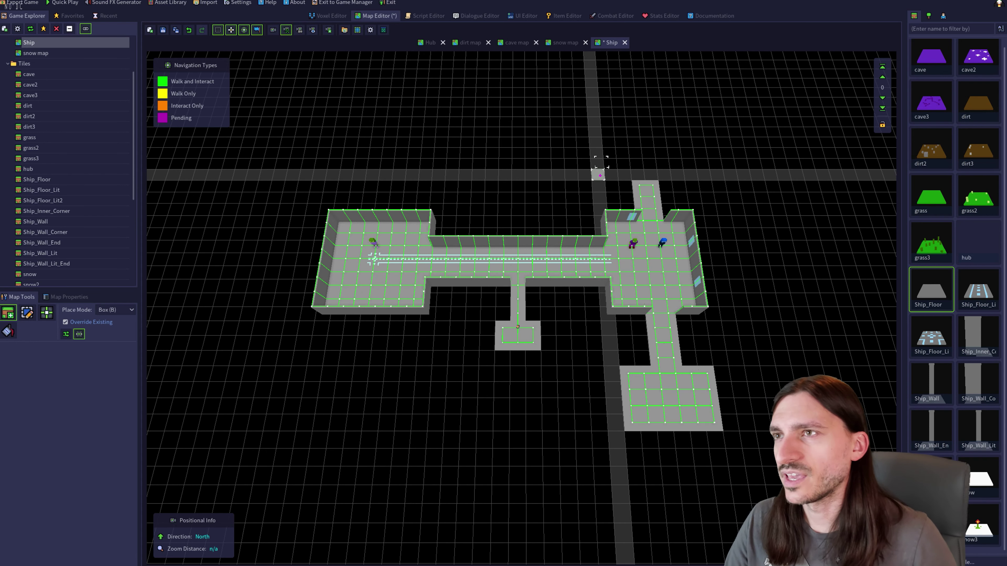
{"action": "left_click_drag", "start_coordinate": [613, 175], "coordinate": [665, 163]}
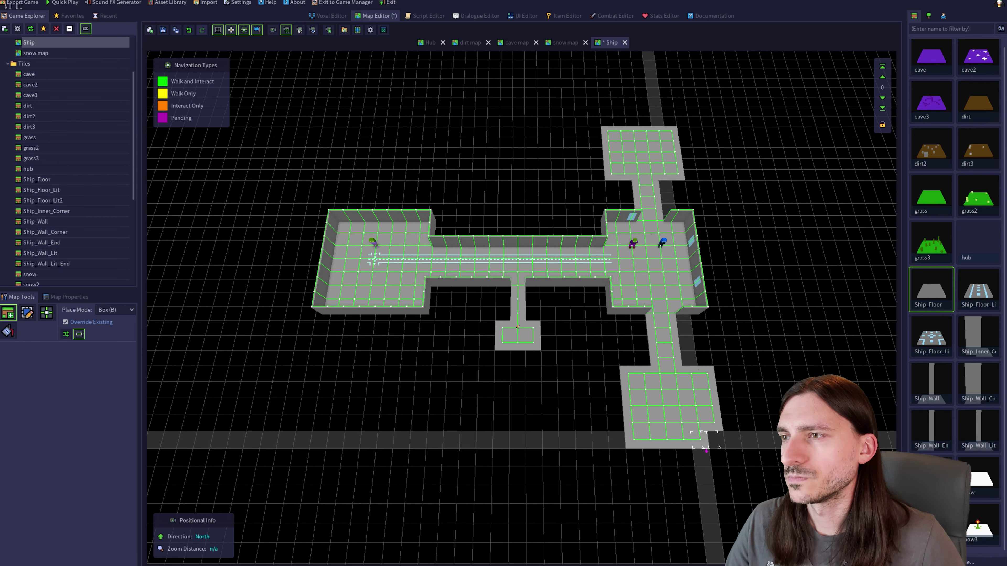
{"action": "left_click_drag", "start_coordinate": [699, 440], "coordinate": [716, 440]}
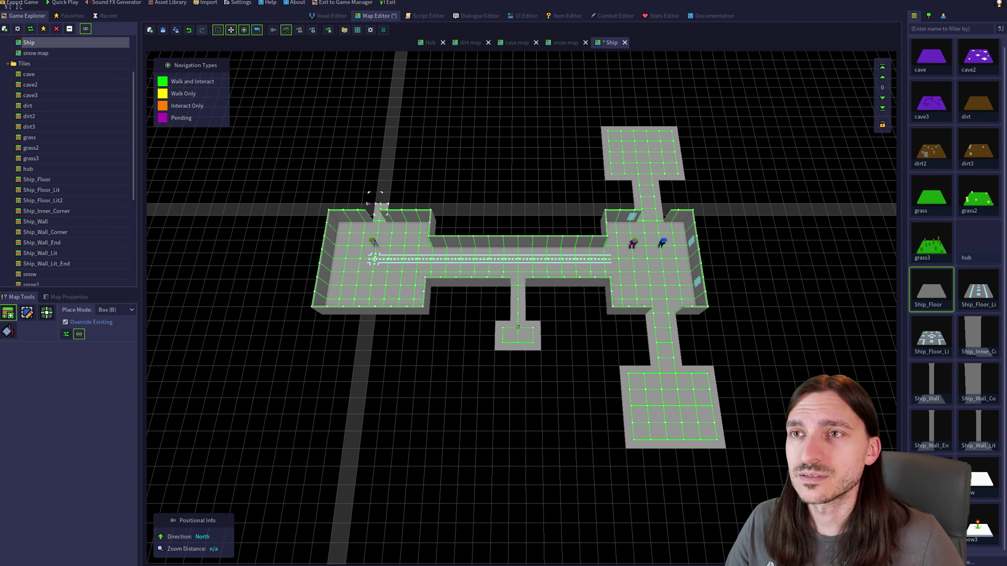
Add a Ship_Floor corridor and room north of the west room, and open a 3-tile-wide passage north through the central corridor's wall
{"action": "left_click_drag", "start_coordinate": [390, 202], "coordinate": [392, 180]}
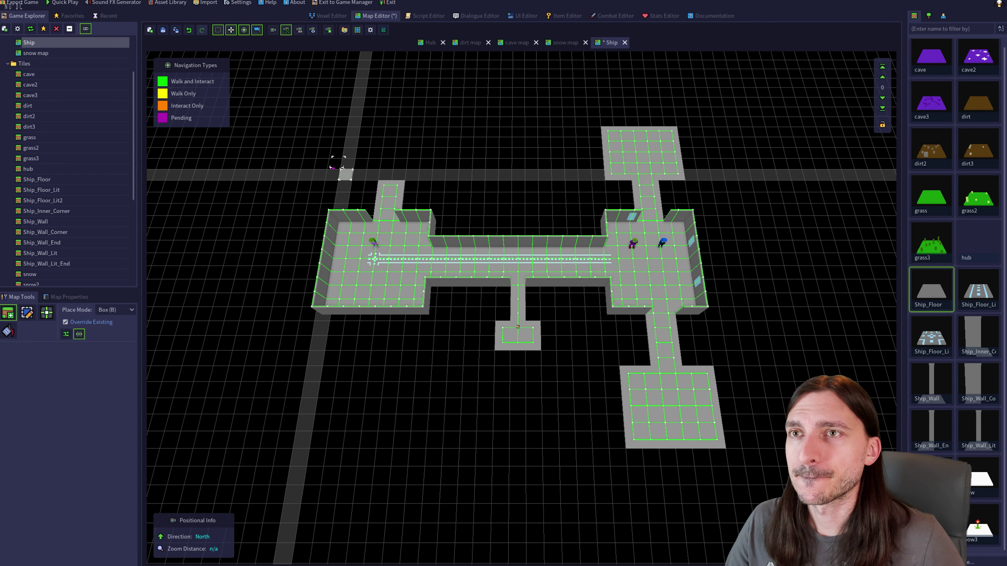
{"action": "left_click_drag", "start_coordinate": [364, 165], "coordinate": [419, 124]}
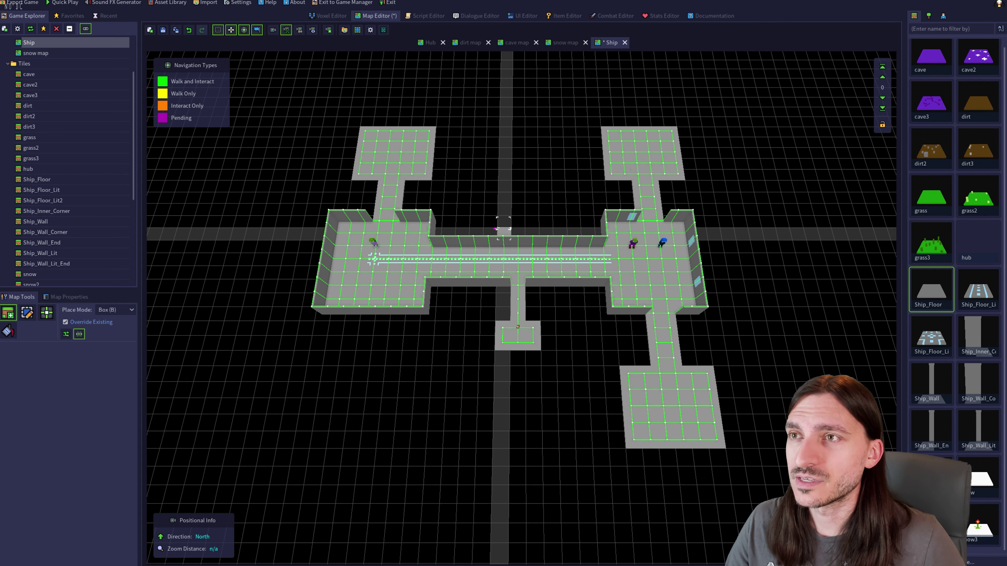
{"action": "left_click_drag", "start_coordinate": [518, 234], "coordinate": [517, 210]}
{"action": "left_click", "coordinate": [517, 246]}
{"action": "left_click", "coordinate": [503, 245]}
{"action": "left_click", "coordinate": [532, 246]}
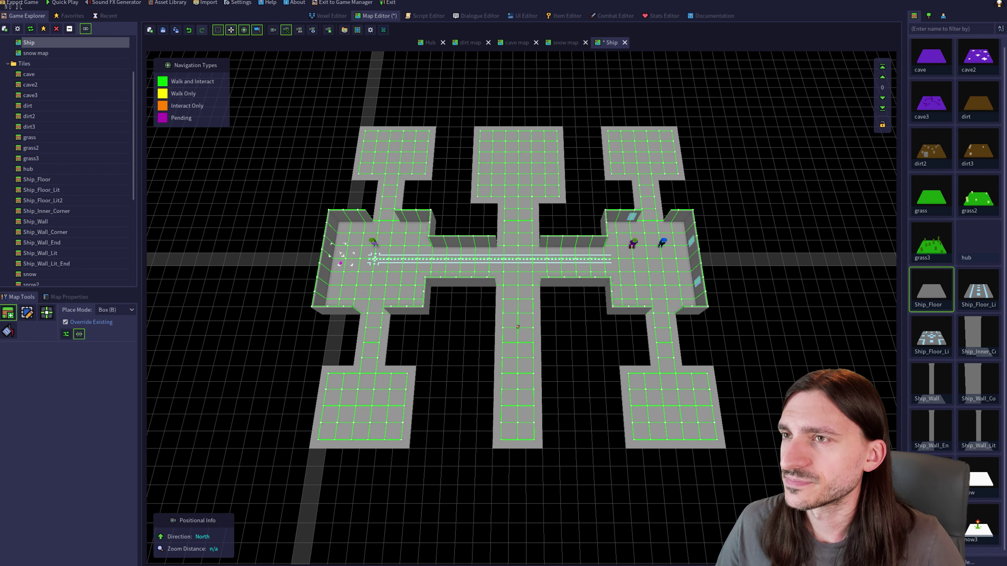
Place Ship_Inner_Corner tiles at both ends of the east room's south corridor, plus a spare one in the gap east of the south passage
{"action": "scroll", "coordinate": [382, 381], "scroll_direction": "up", "scroll_amount": 3}
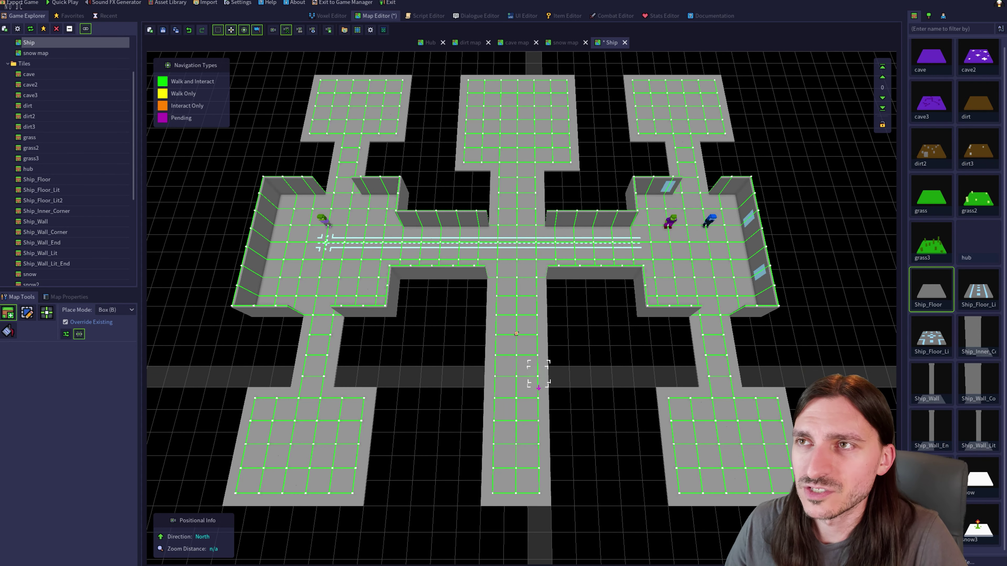
{"action": "scroll", "coordinate": [497, 361], "scroll_direction": "down", "scroll_amount": 2}
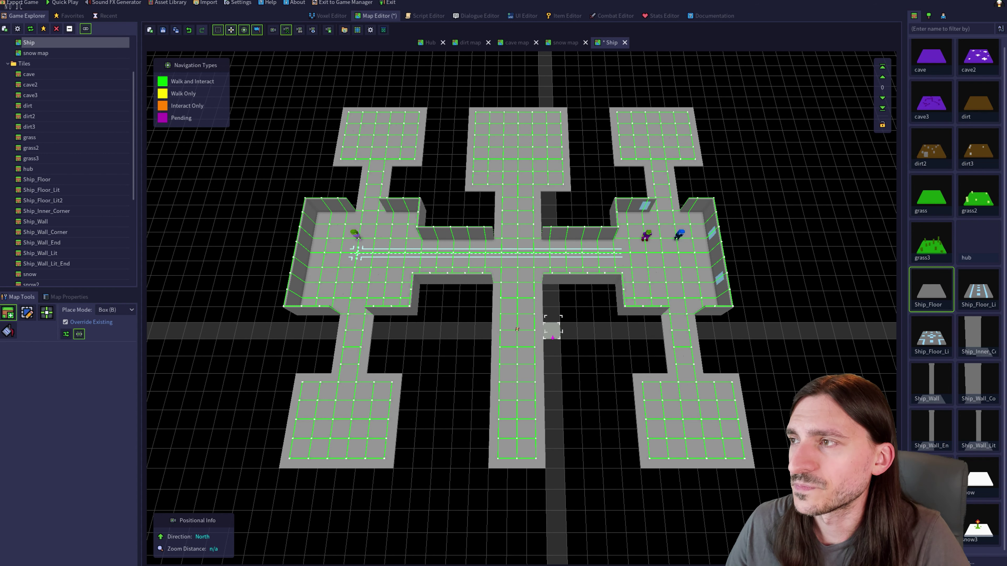
{"action": "left_click", "coordinate": [978, 336]}
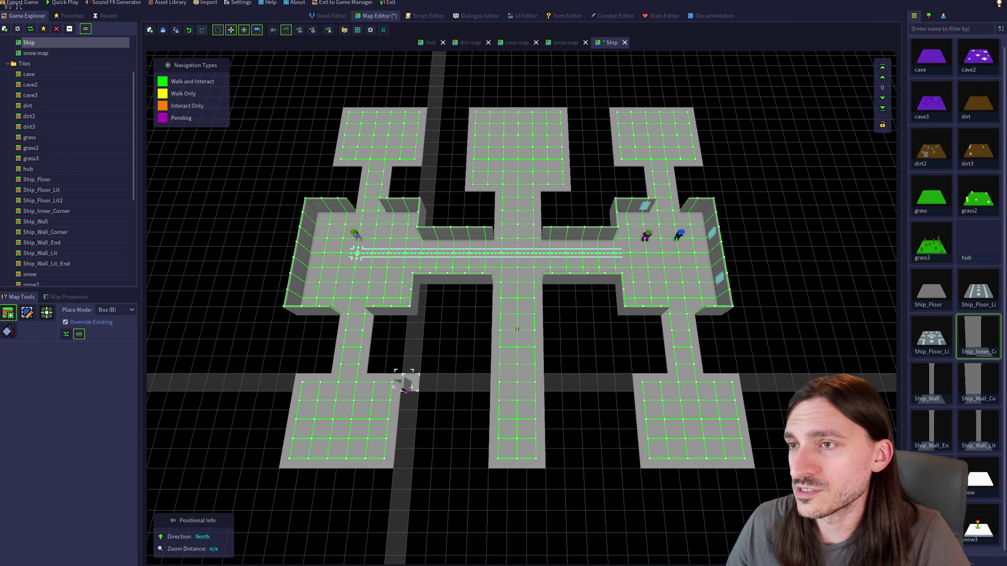
{"action": "left_click", "coordinate": [589, 371]}
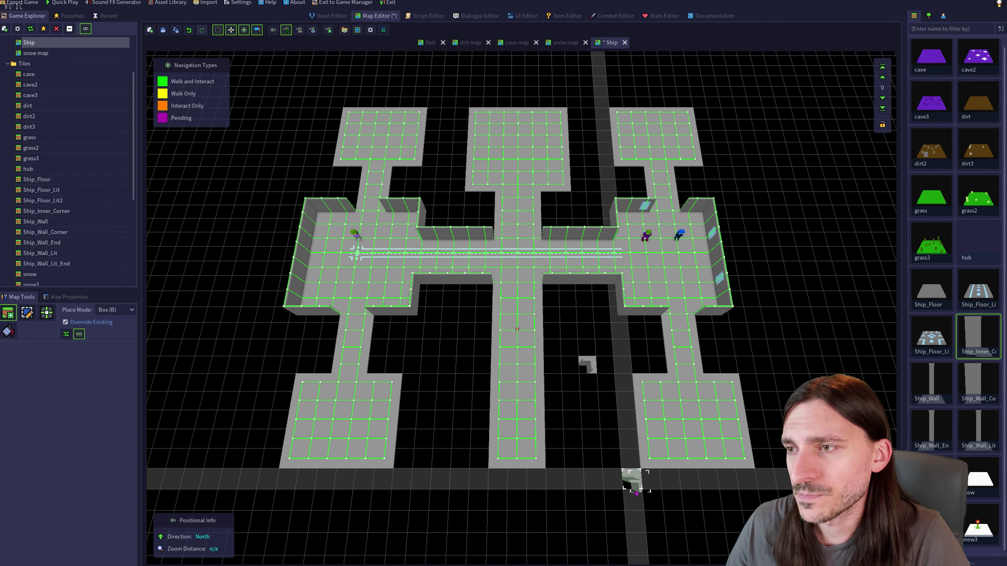
{"action": "left_click", "coordinate": [651, 361]}
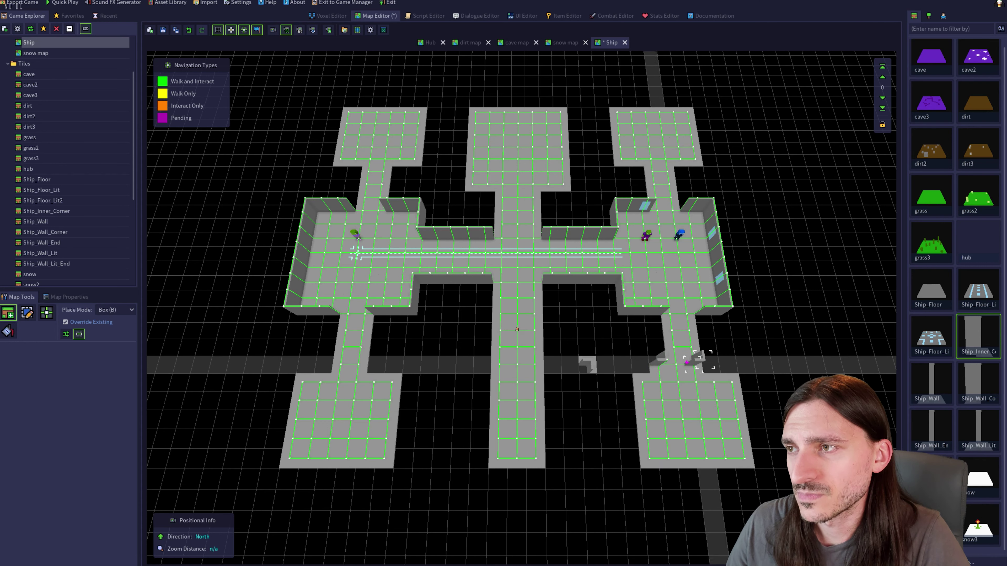
{"action": "left_click", "coordinate": [717, 361]}
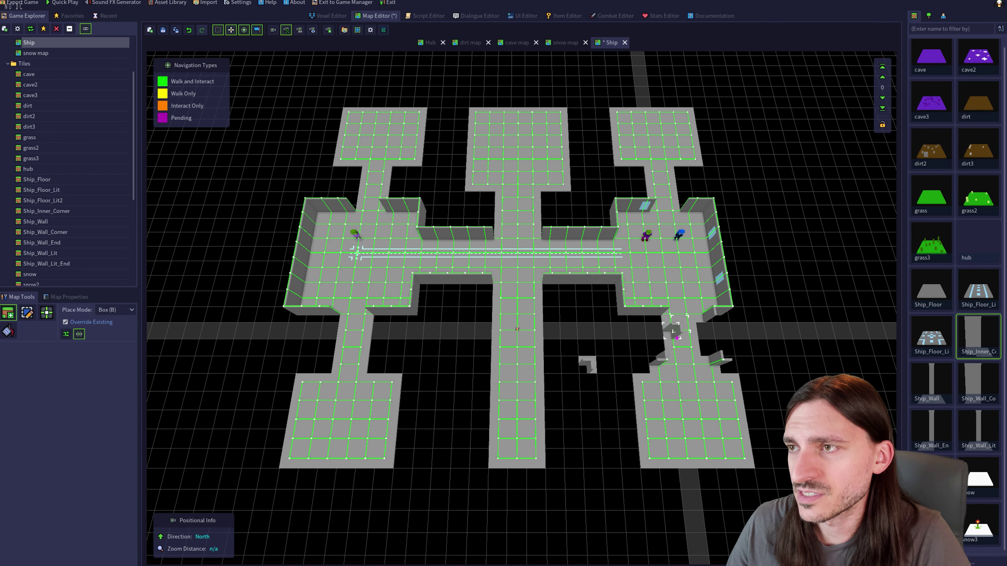
{"action": "left_click", "coordinate": [659, 311]}
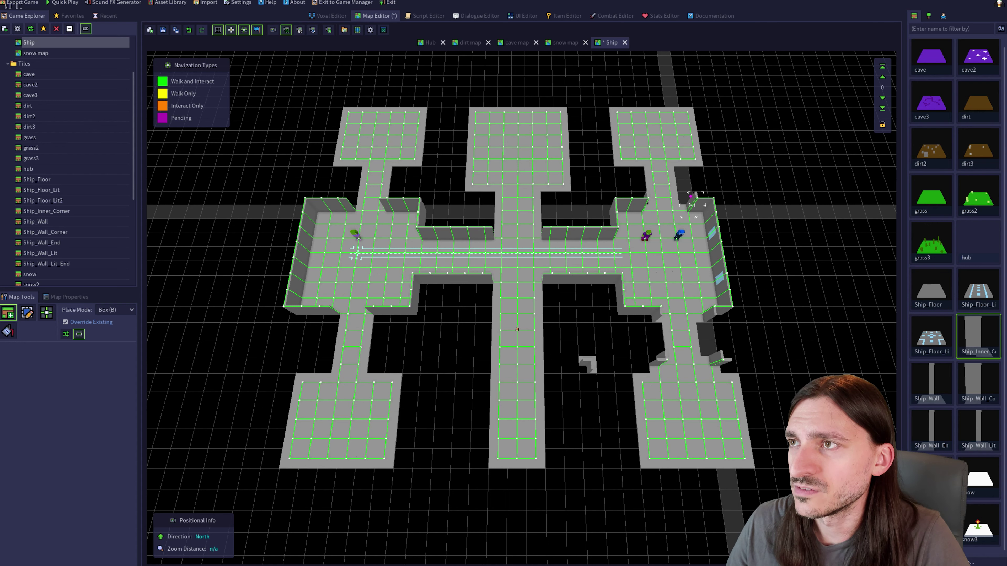
Place Ship_Inner_Corner tiles at the east room's north corridor, rotating them to fit where it enters the northeast room
{"action": "left_click", "coordinate": [682, 173]}
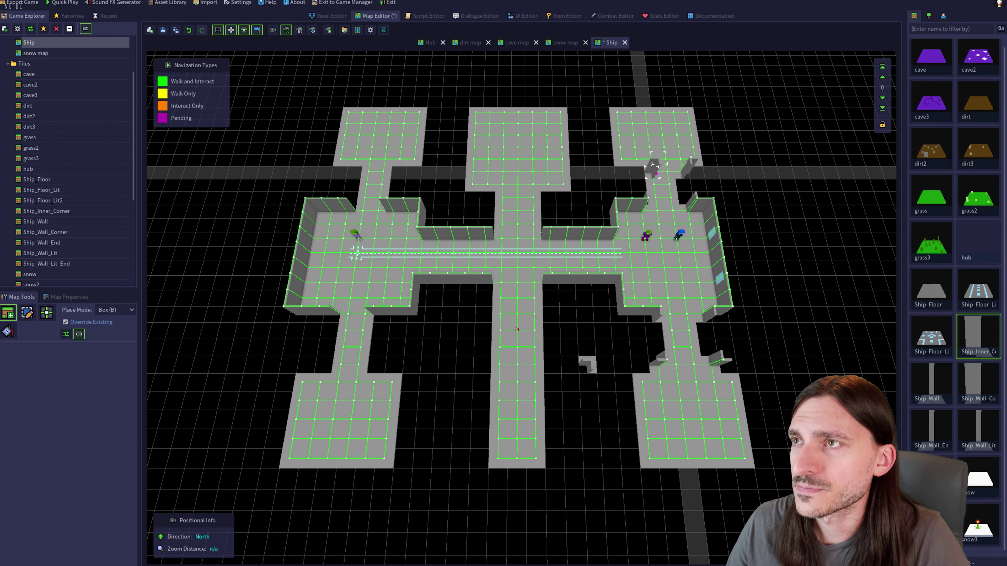
{"action": "key", "text": "r"}
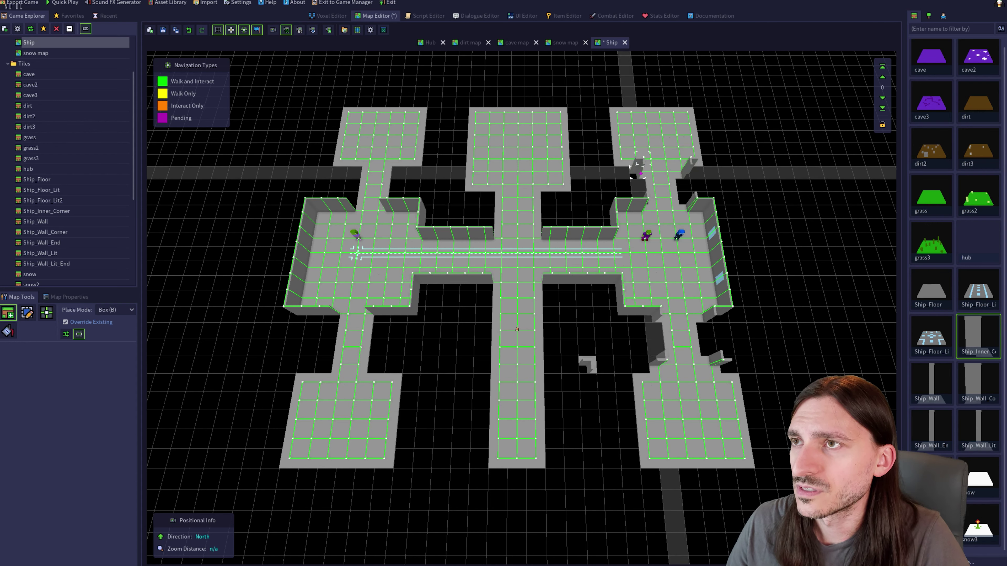
{"action": "left_click", "coordinate": [636, 167]}
Place rotated Ship_Inner_Corner tiles at both ends of the north central passage and at the openings of the remaining corridors
{"action": "left_click", "coordinate": [483, 189]}
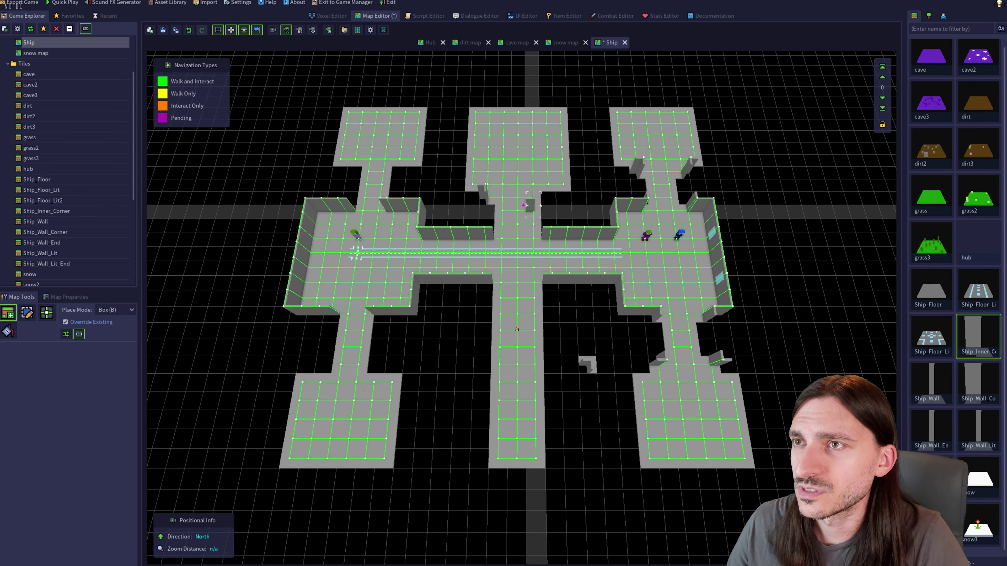
{"action": "left_click", "coordinate": [484, 233]}
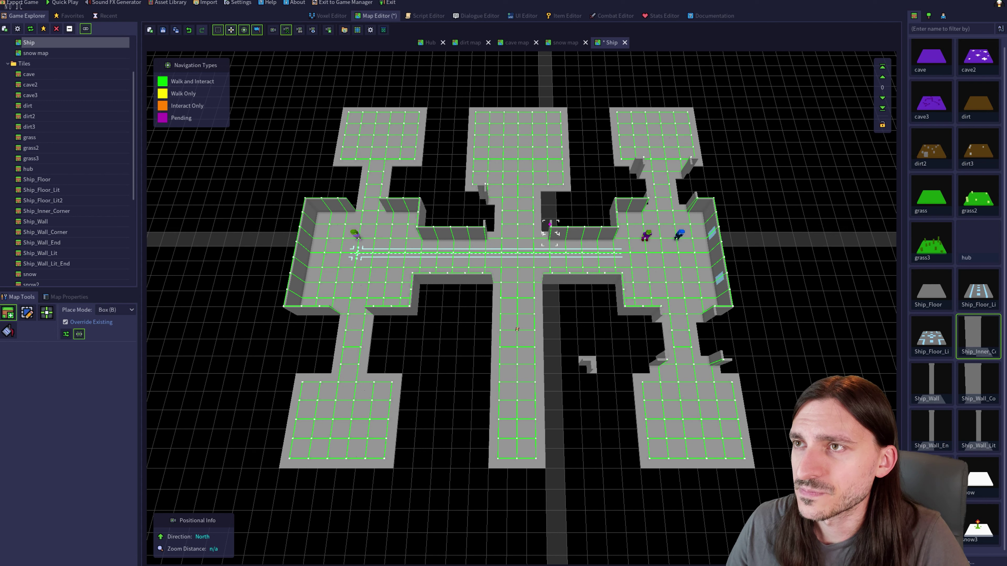
{"action": "left_click", "coordinate": [557, 218]}
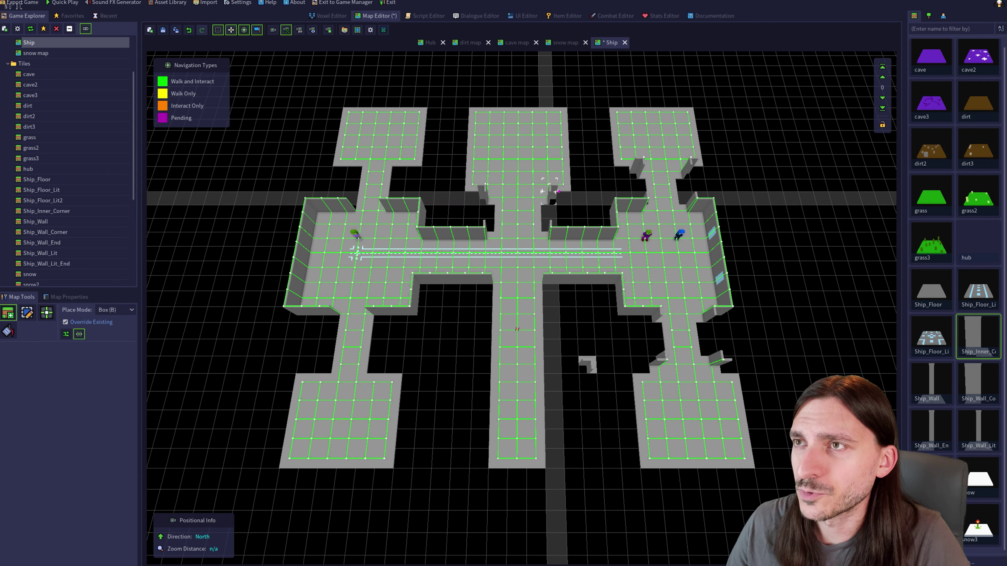
{"action": "key", "text": "r"}
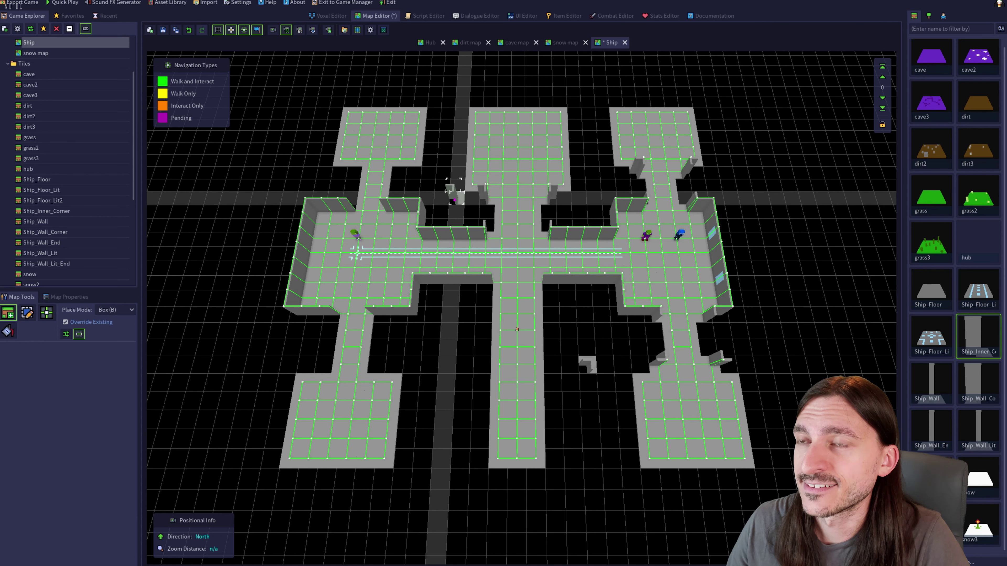
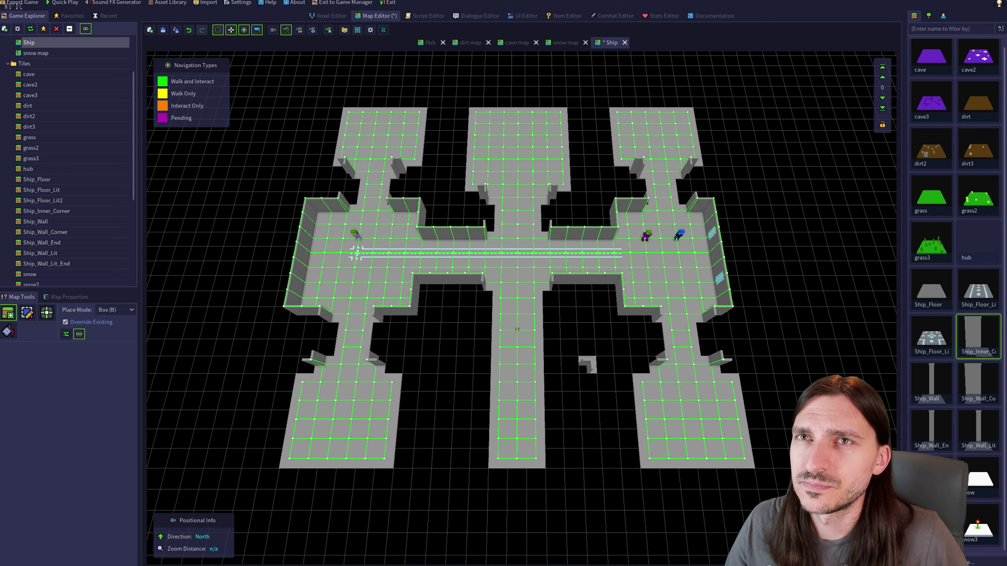
Place Ship_Wall_Corner tiles at the southwest corners of the four outer rooms and the central south passage
{"action": "left_click", "coordinate": [46, 313]}
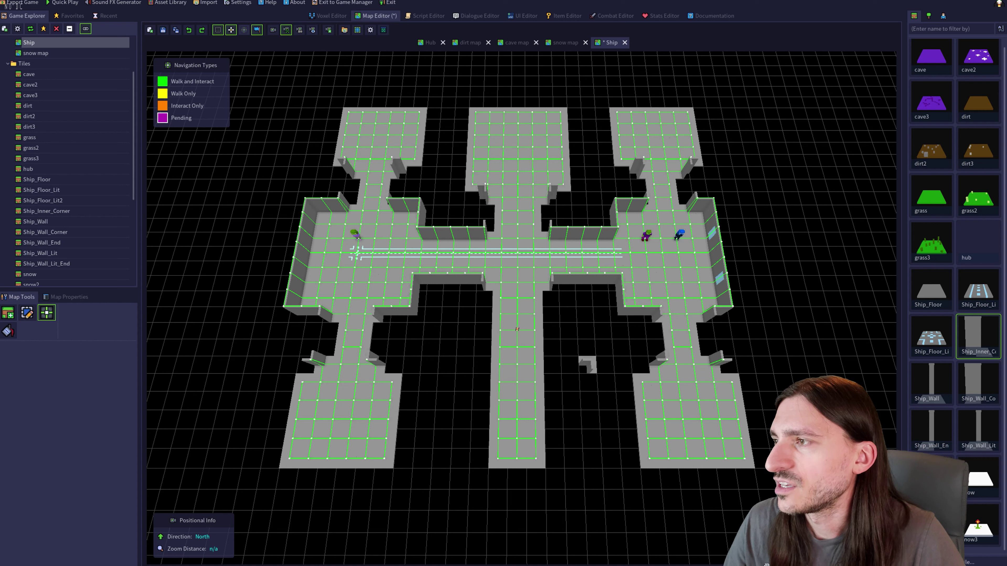
{"action": "left_click", "coordinate": [978, 384]}
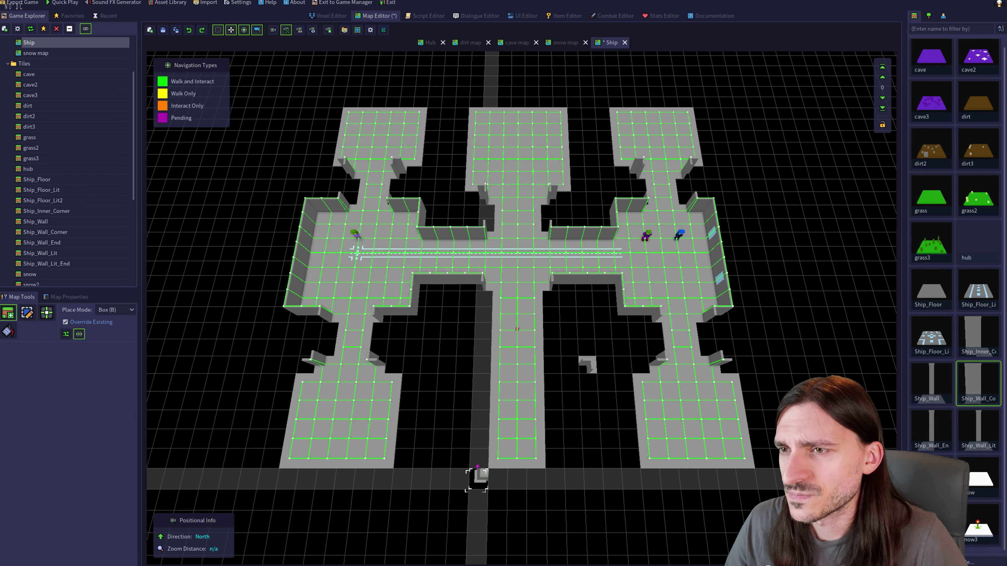
{"action": "left_click", "coordinate": [477, 479]}
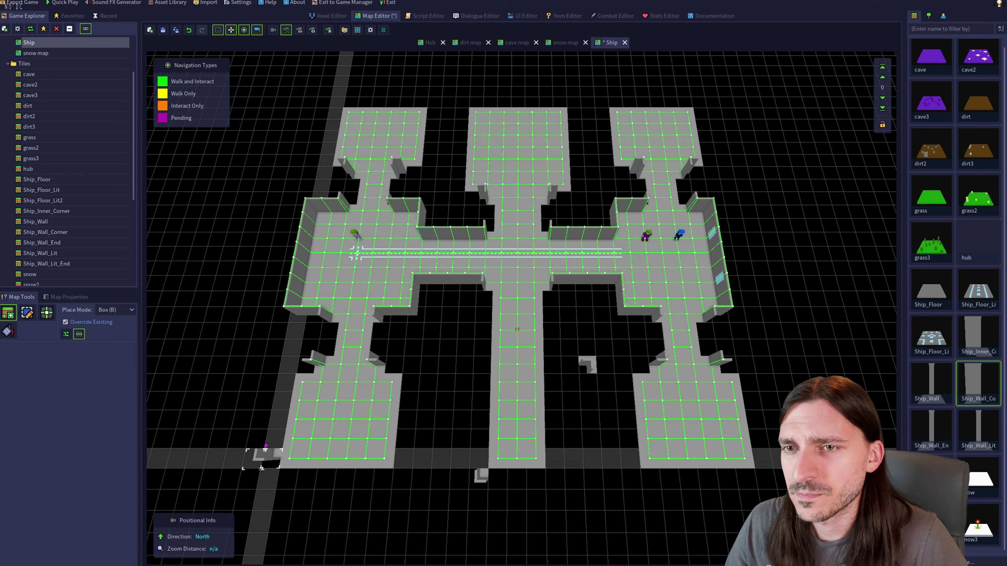
{"action": "left_click", "coordinate": [266, 478]}
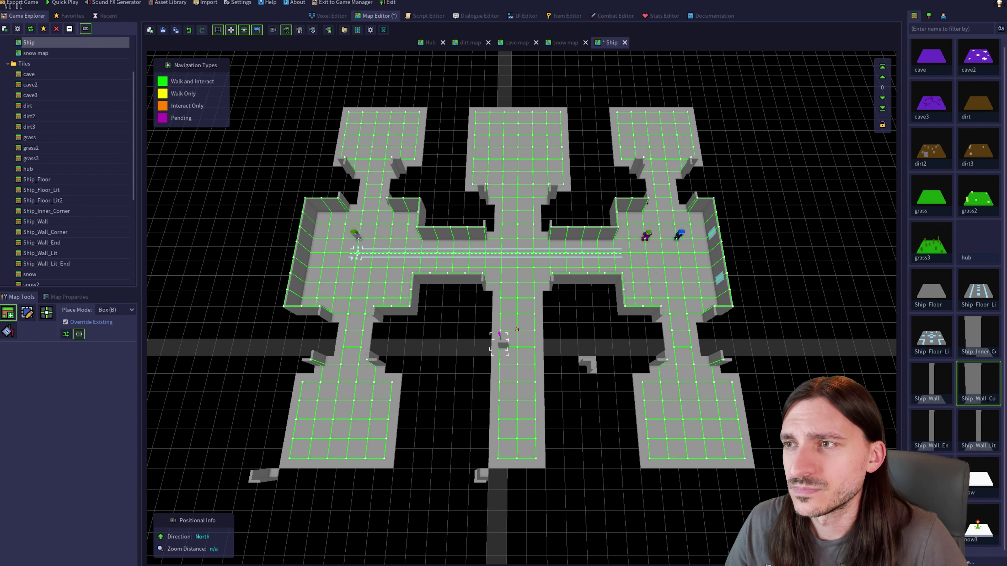
{"action": "left_click", "coordinate": [636, 479]}
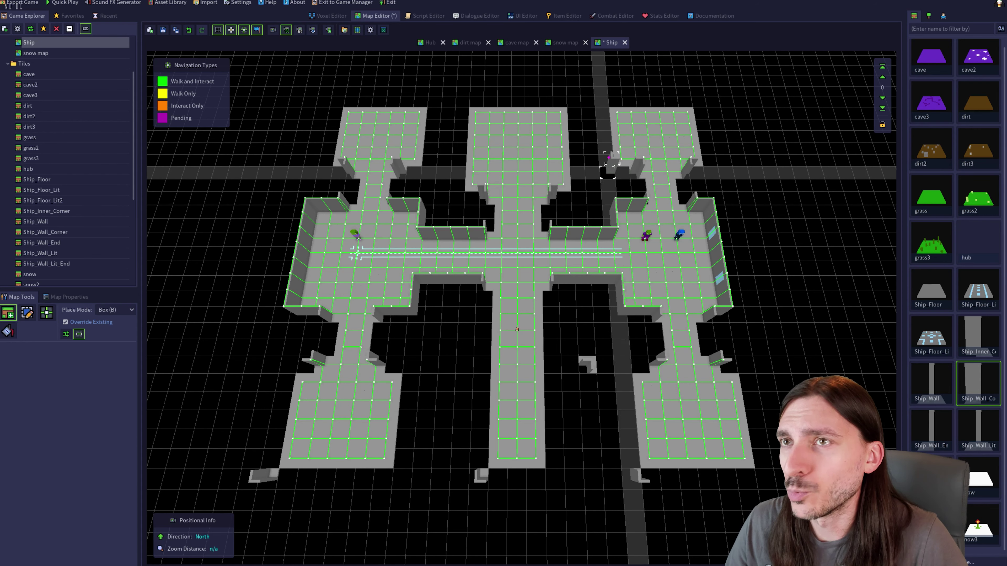
{"action": "left_click", "coordinate": [610, 163]}
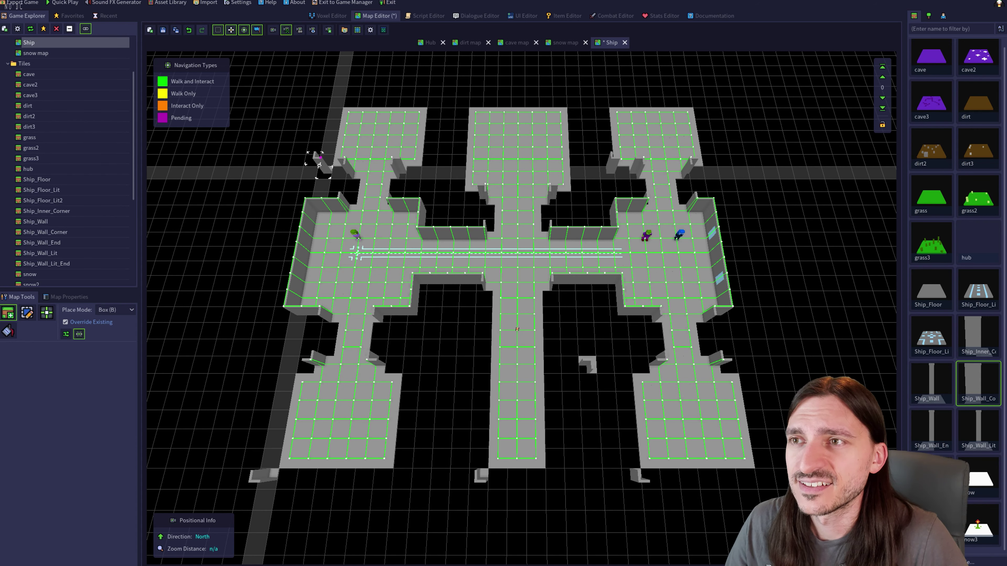
{"action": "left_click", "coordinate": [319, 165]}
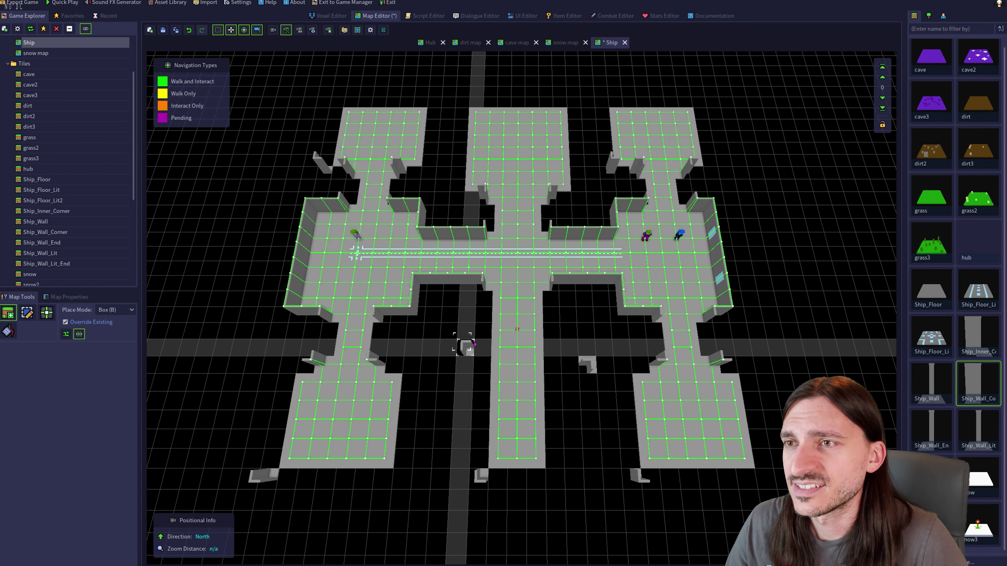
Place Ship_Wall_Corner tiles at the northwest corners of the three north rooms and the two south rooms
{"action": "left_click", "coordinate": [334, 94]}
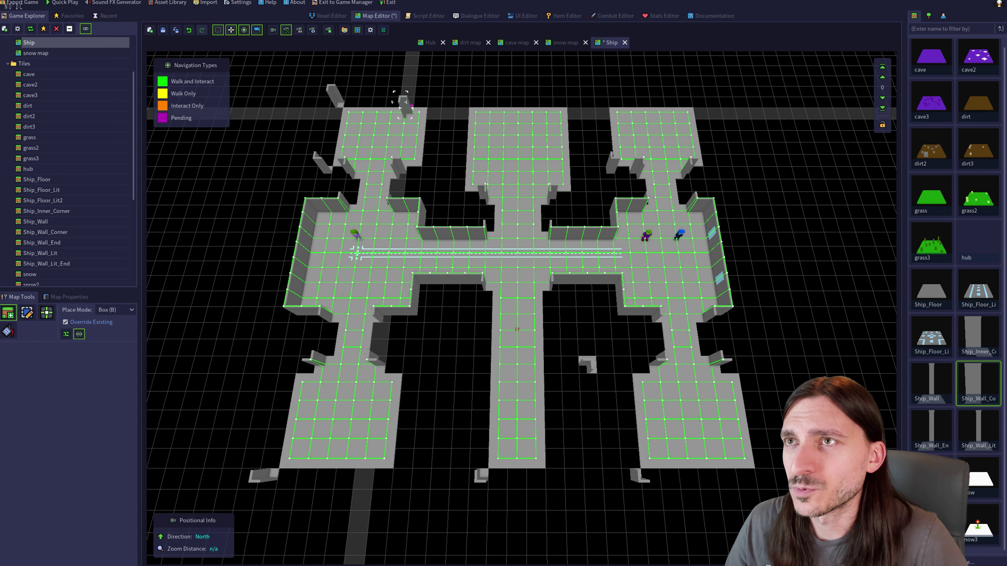
{"action": "left_click", "coordinate": [462, 101]}
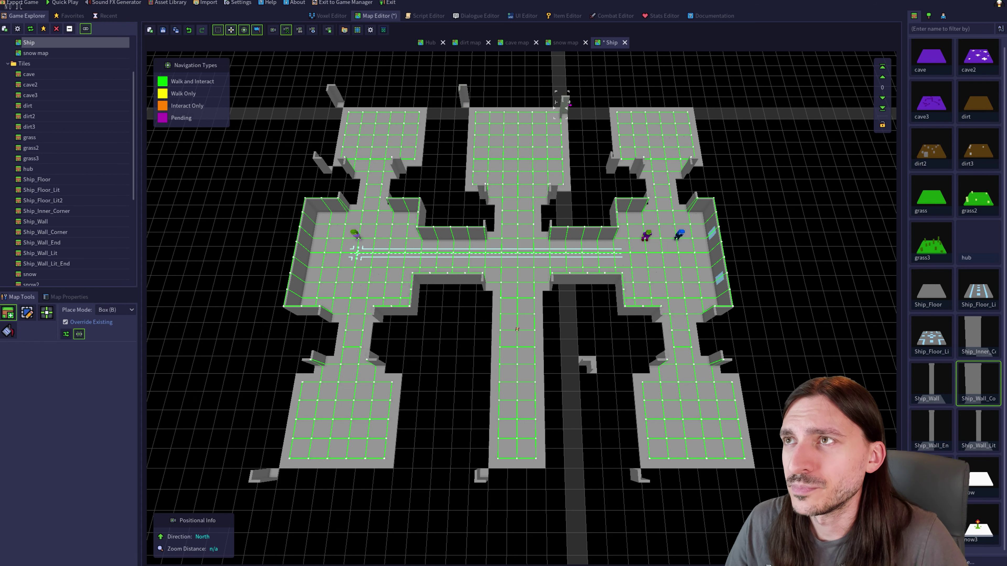
{"action": "left_click", "coordinate": [603, 102]}
{"action": "left_click", "coordinate": [625, 346]}
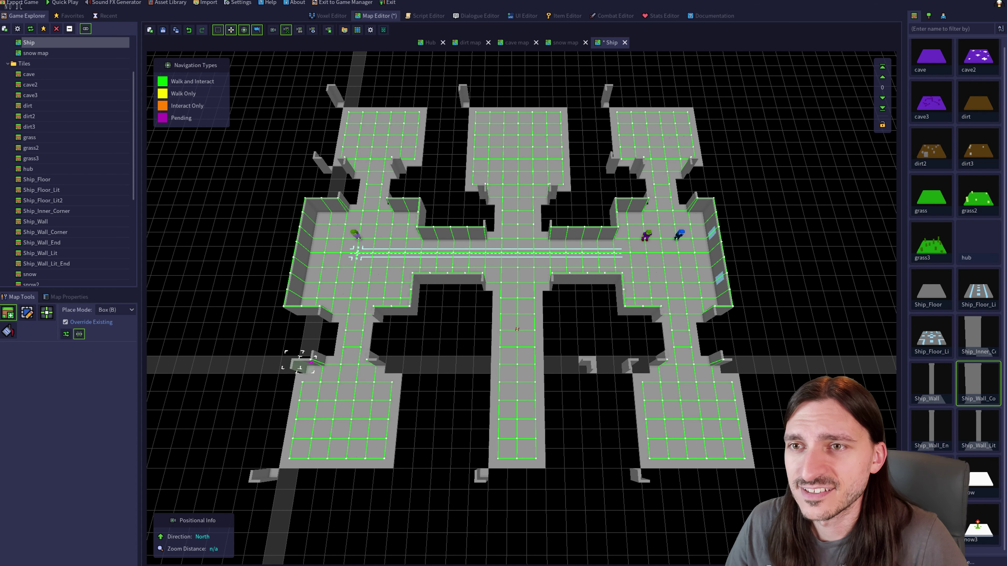
{"action": "left_click", "coordinate": [282, 362]}
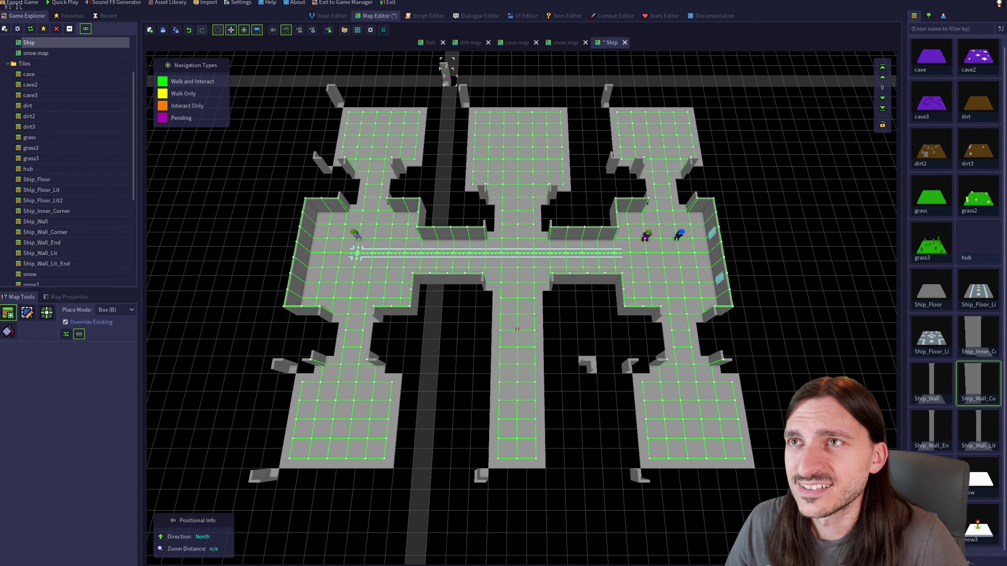
Place Ship_Wall_Corner tiles at the northeast corners of the three north rooms and the two south rooms
{"action": "left_click", "coordinate": [428, 93]}
{"action": "left_click", "coordinate": [573, 93]}
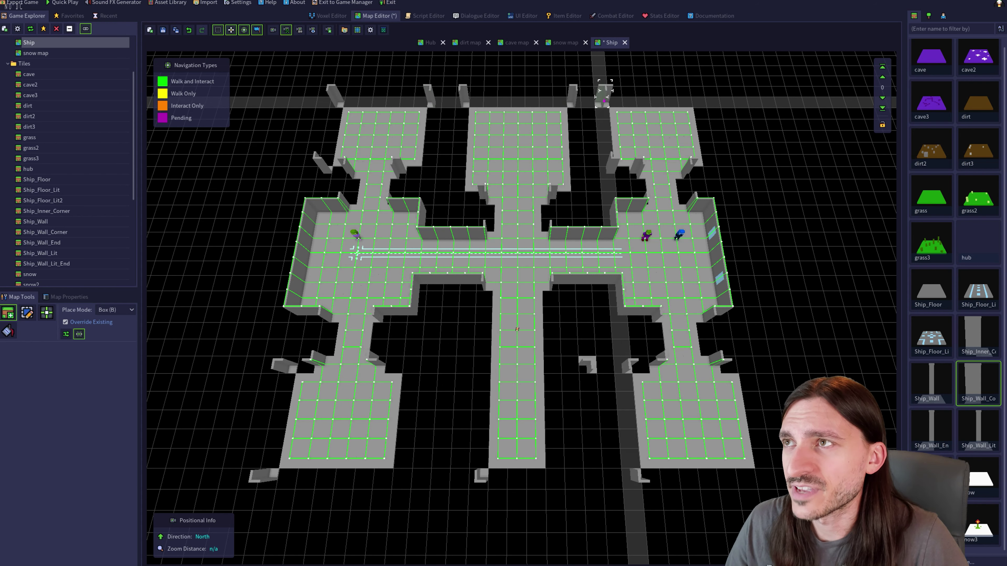
{"action": "left_click", "coordinate": [606, 93]}
{"action": "left_click", "coordinate": [702, 91]}
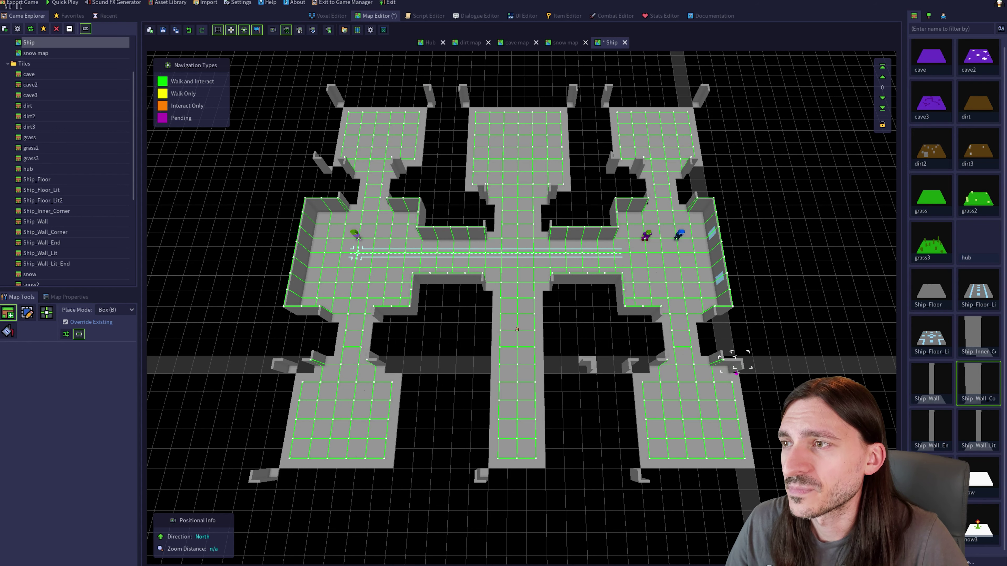
{"action": "left_click", "coordinate": [747, 364]}
{"action": "left_click", "coordinate": [411, 365]}
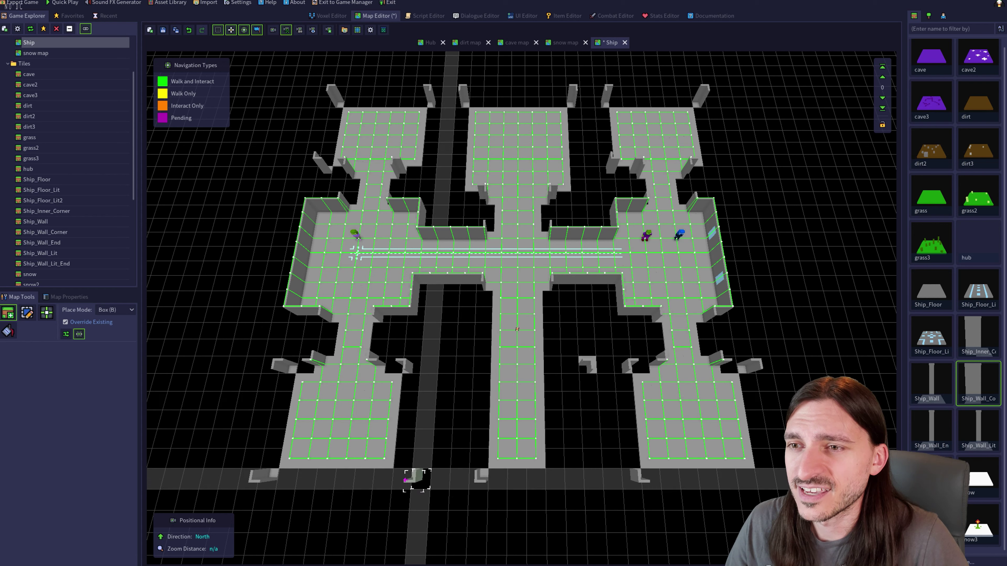
Place Ship_Wall_Corner tiles at the southeast corners of the south rooms, south passage and northeast room, and at both south corners of the north central room
{"action": "left_click", "coordinate": [397, 480]}
{"action": "left_click", "coordinate": [552, 477]}
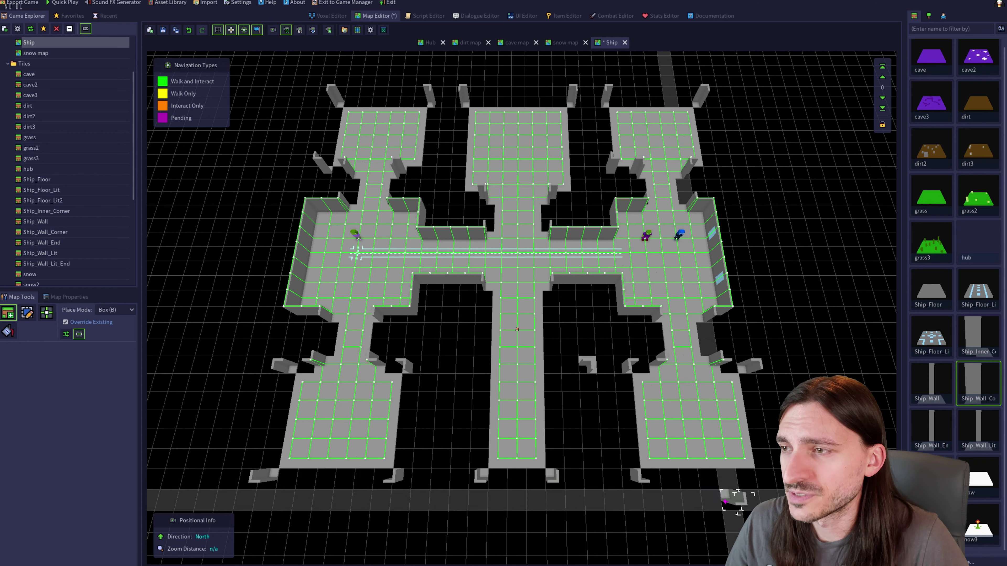
{"action": "left_click", "coordinate": [765, 479]}
{"action": "left_click", "coordinate": [712, 172]}
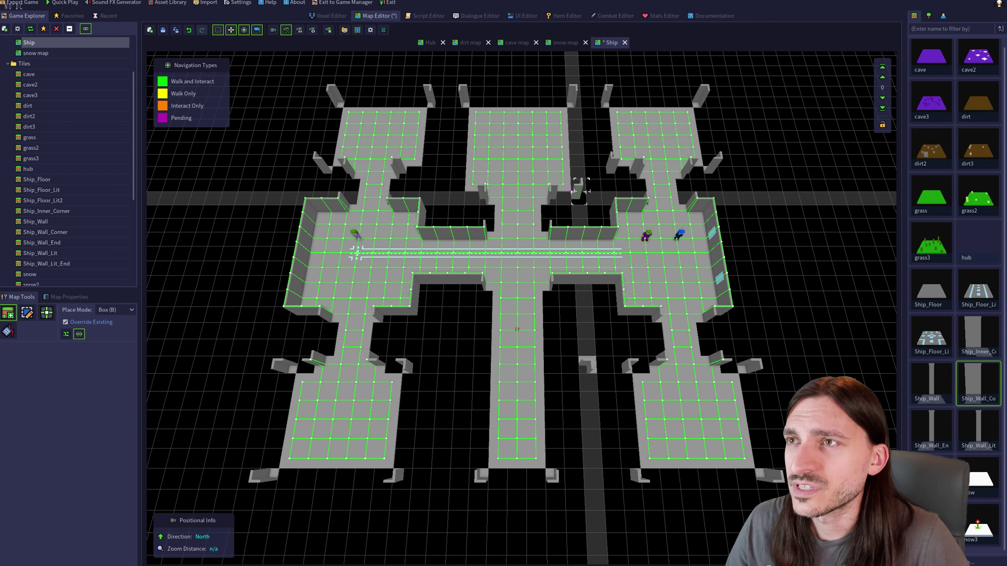
{"action": "left_click", "coordinate": [579, 197]}
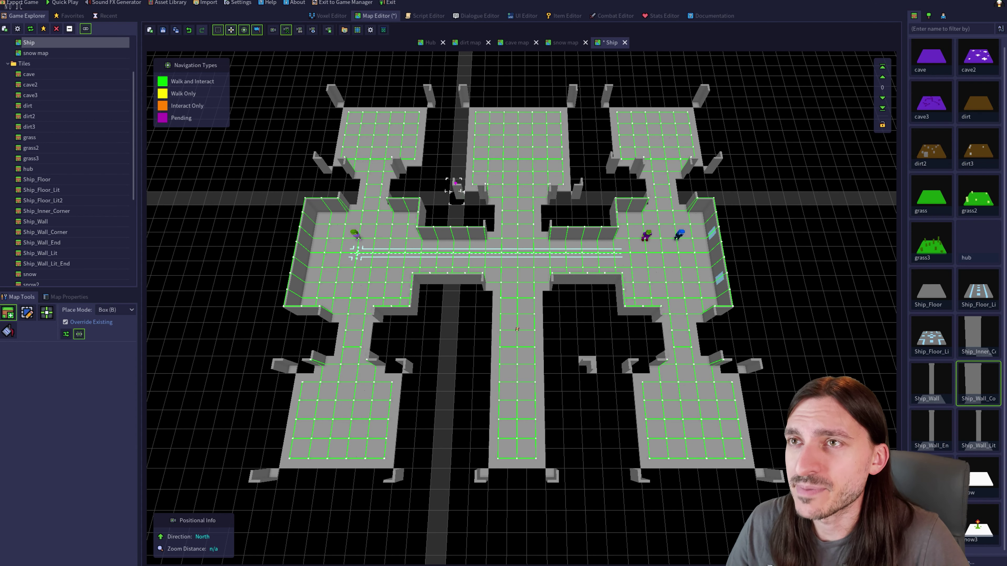
{"action": "left_click", "coordinate": [456, 198]}
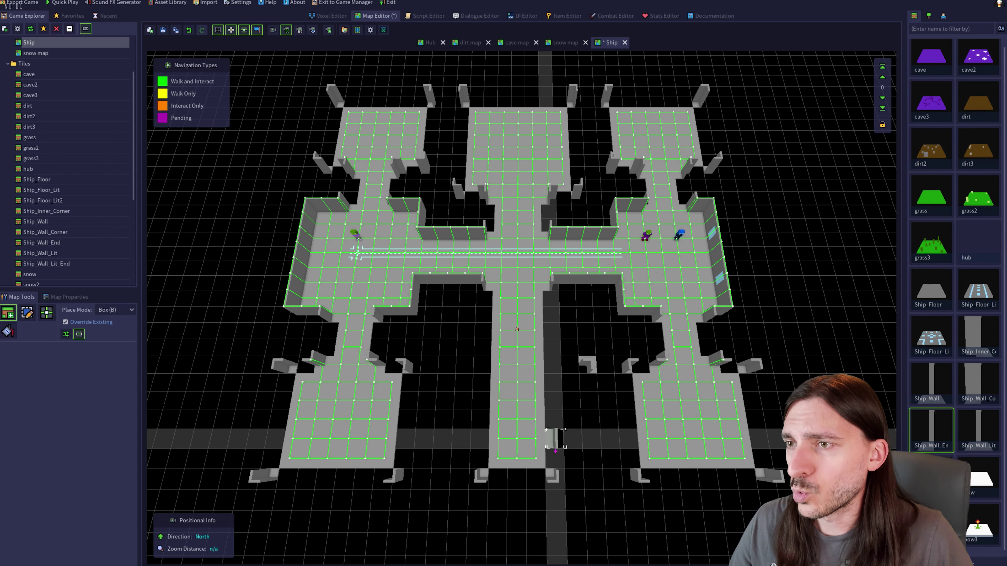
Place Ship_Wall_End tiles along the south passage's east side and the west sides of the southwest room and the three north rooms
{"action": "left_click_drag", "start_coordinate": [555, 451], "coordinate": [551, 296]}
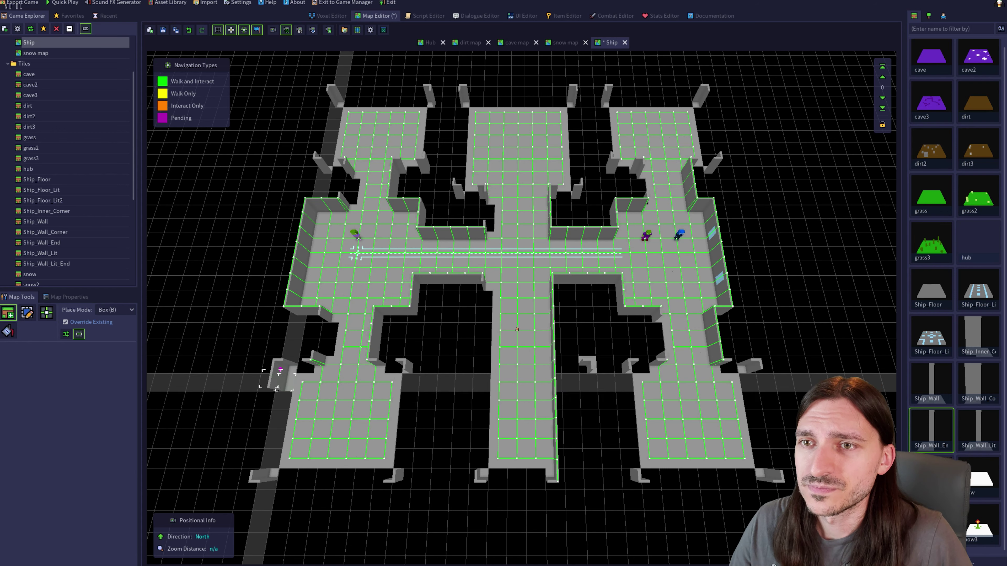
{"action": "left_click_drag", "start_coordinate": [279, 379], "coordinate": [254, 476]}
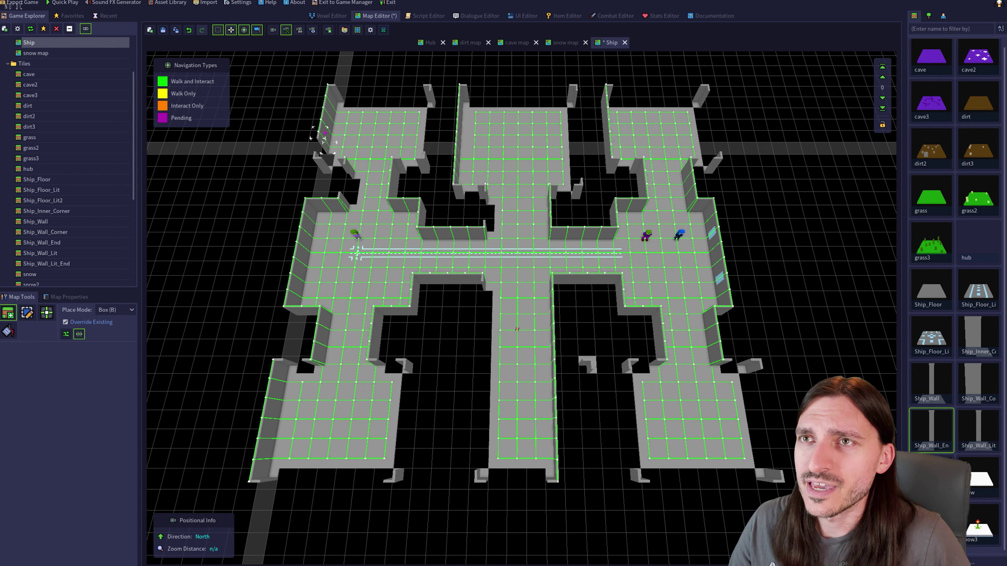
{"action": "scroll", "coordinate": [581, 163], "scroll_direction": "up", "scroll_amount": 5}
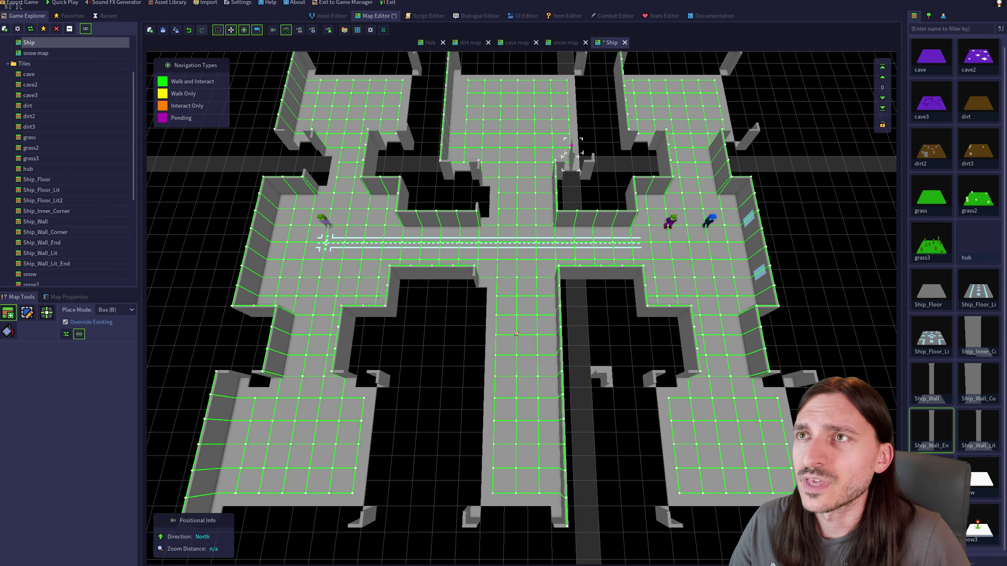
{"action": "middle_click_drag", "start_coordinate": [582, 155], "coordinate": [690, 146]}
{"action": "scroll", "coordinate": [555, 163], "scroll_direction": "down", "scroll_amount": 2}
{"action": "middle_click_drag", "start_coordinate": [474, 180], "coordinate": [365, 198]}
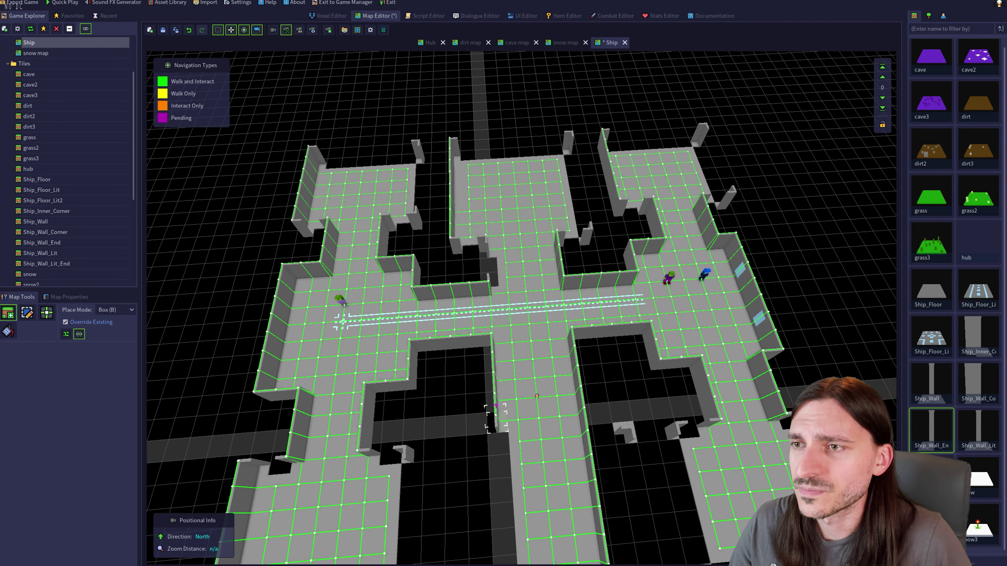
Line the west sides of the south passage and southeast room, and the north sides of the three north rooms, with Ship_Wall_End tiles
{"action": "scroll", "coordinate": [499, 488], "scroll_direction": "down", "scroll_amount": 3}
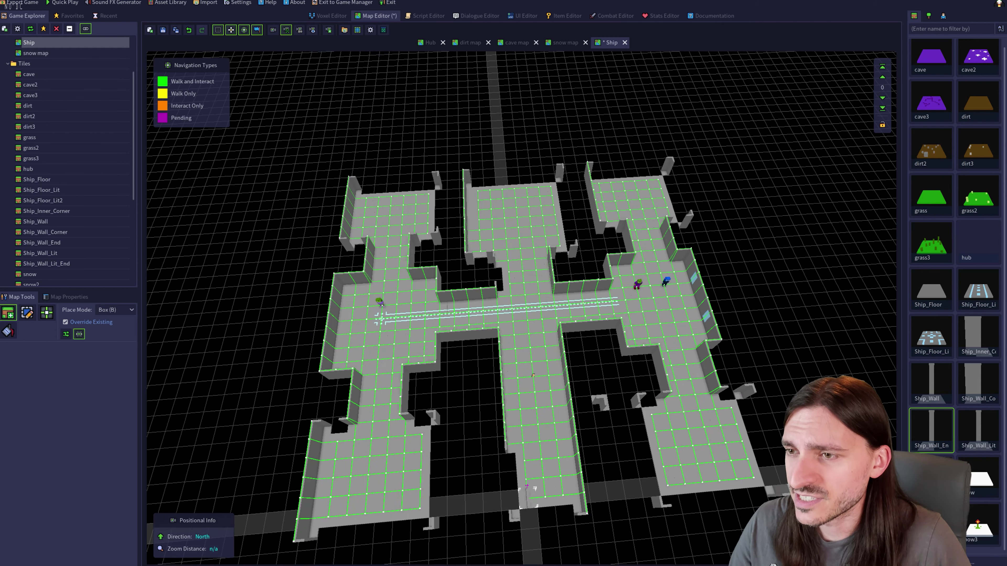
{"action": "scroll", "coordinate": [507, 460], "scroll_direction": "up", "scroll_amount": 2}
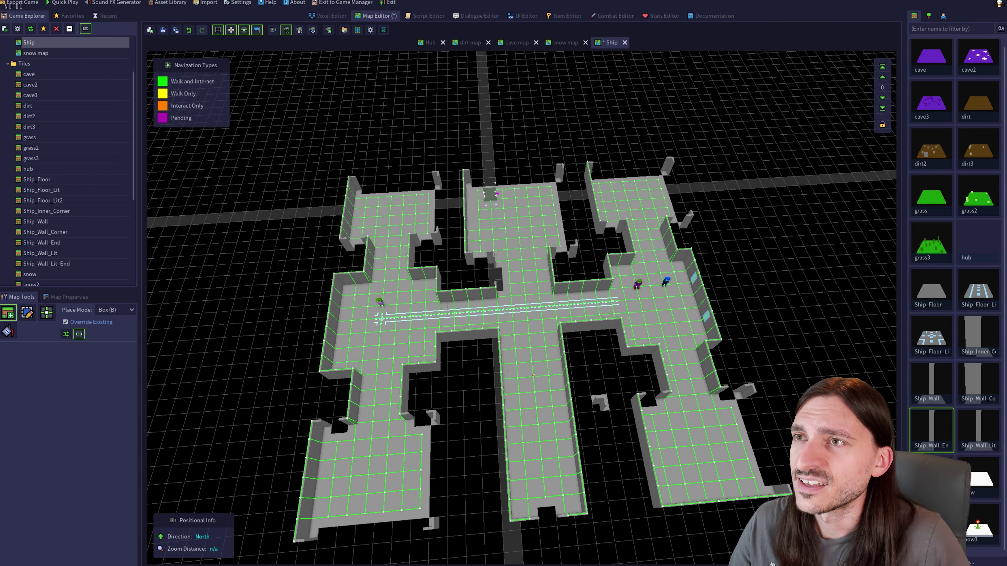
{"action": "left_click_drag", "start_coordinate": [476, 176], "coordinate": [670, 159]}
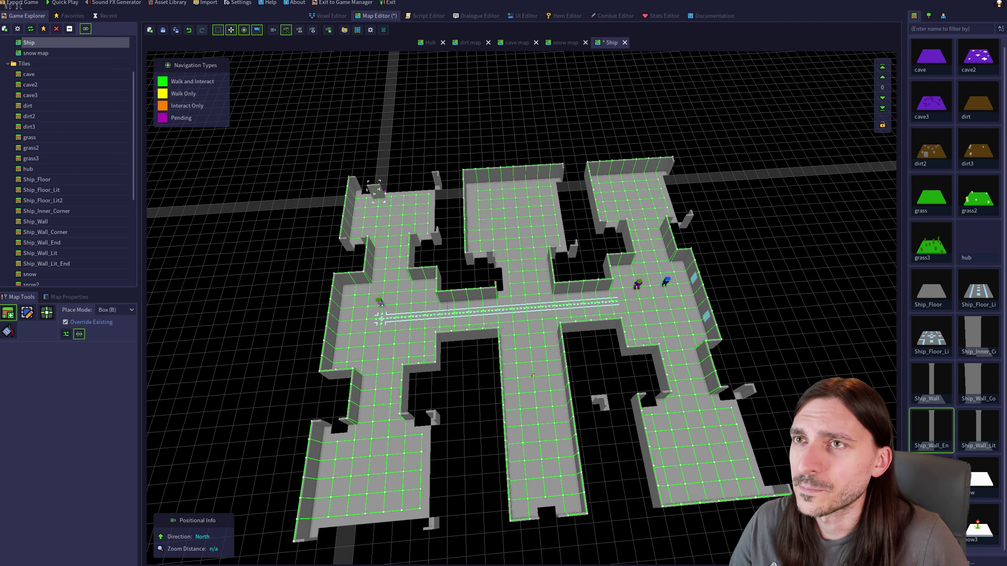
{"action": "left_click_drag", "start_coordinate": [401, 180], "coordinate": [429, 178]}
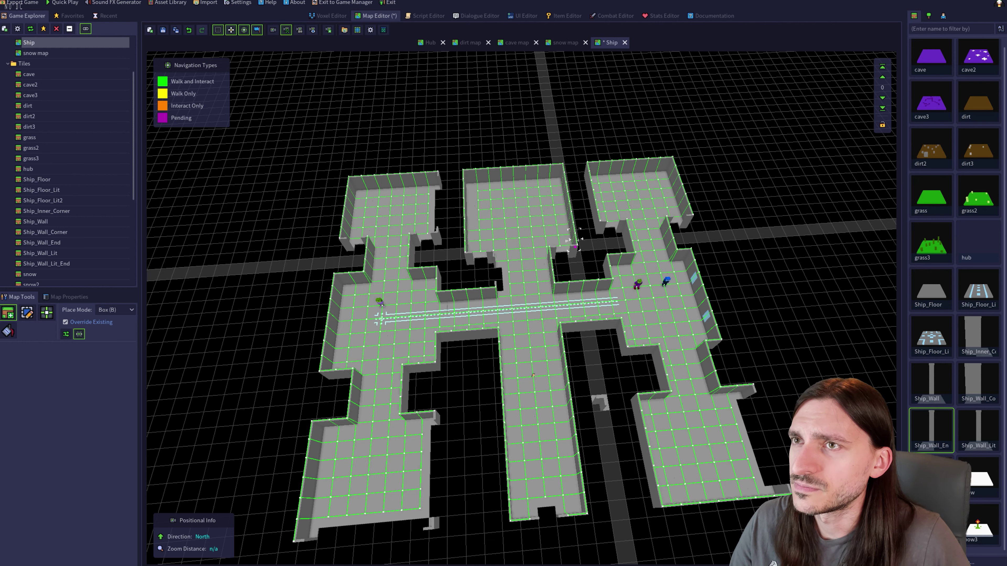
Close the remaining open east and south room edges with Ship_Wall_End tiles, leaving a one-tile opening at the south passage's end
{"action": "middle_click_drag", "start_coordinate": [822, 376], "coordinate": [820, 198]}
{"action": "scroll", "coordinate": [811, 311], "scroll_direction": "up", "scroll_amount": 4}
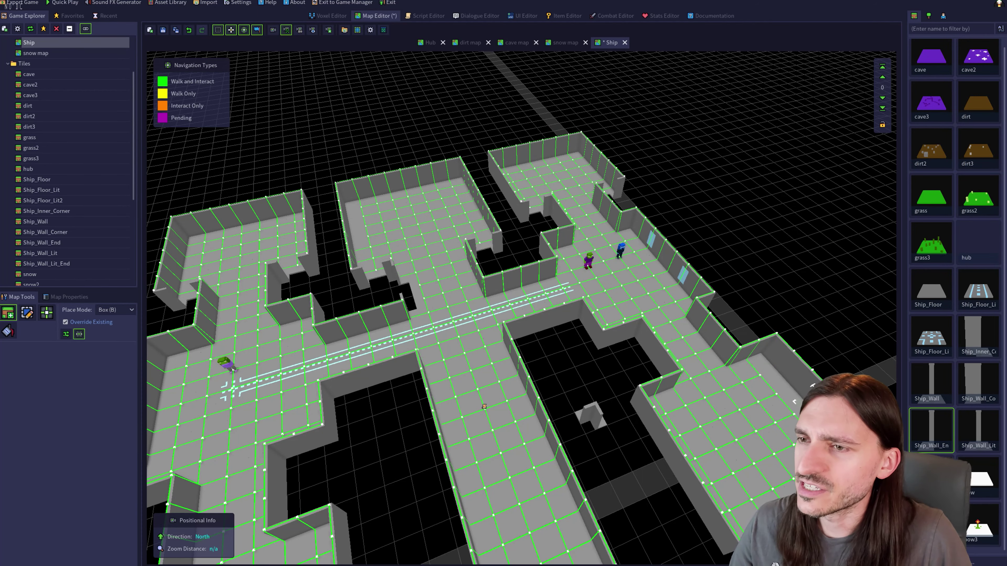
{"action": "middle_click_drag", "start_coordinate": [483, 406], "coordinate": [536, 307]}
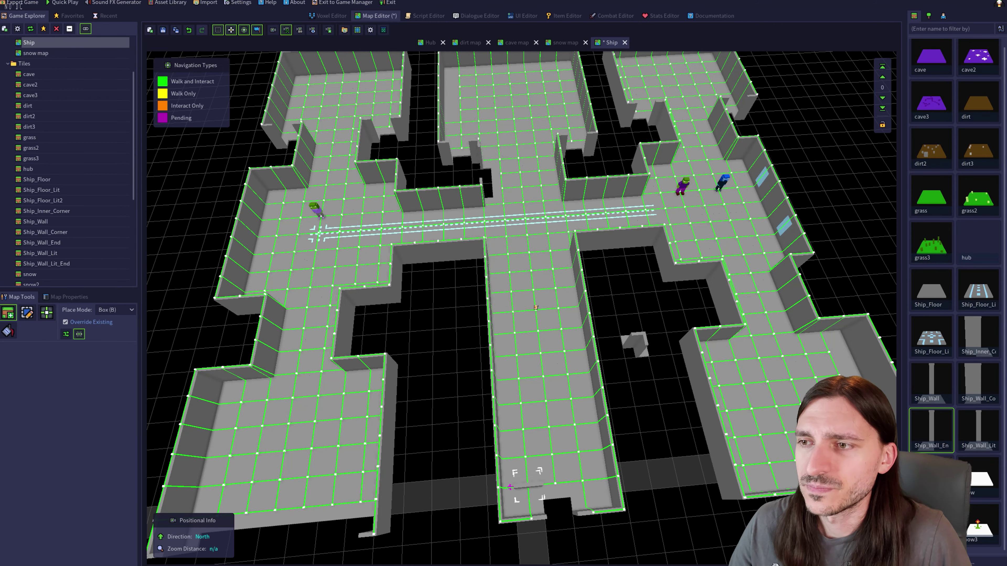
{"action": "scroll", "coordinate": [535, 307], "scroll_direction": "down", "scroll_amount": 2}
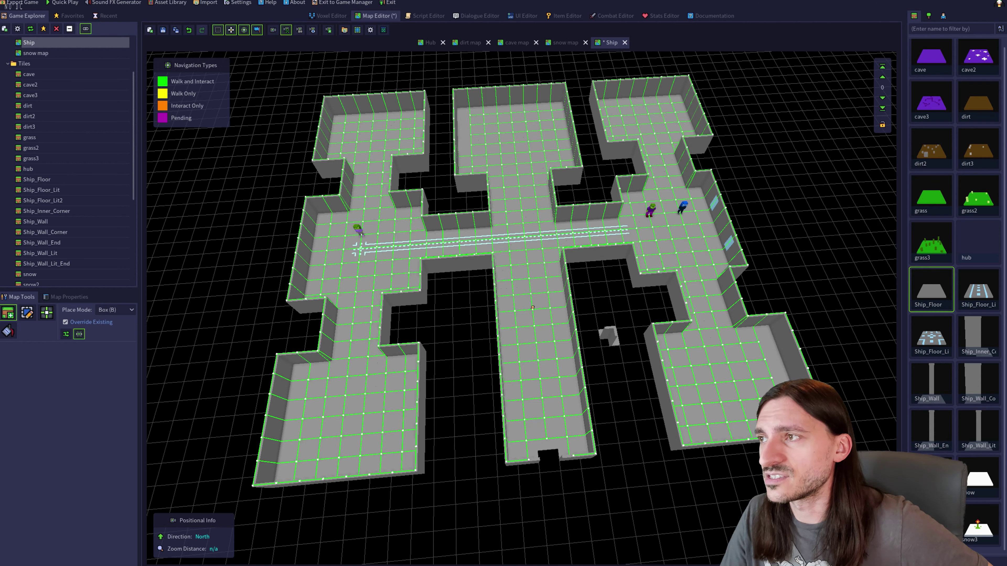
Fill the south passage's end opening with Ship_Floor and lay a Ship_Floor_Lit strip from it north to the lit cross corridor
{"action": "left_click", "coordinate": [931, 289]}
{"action": "left_click", "coordinate": [550, 465]}
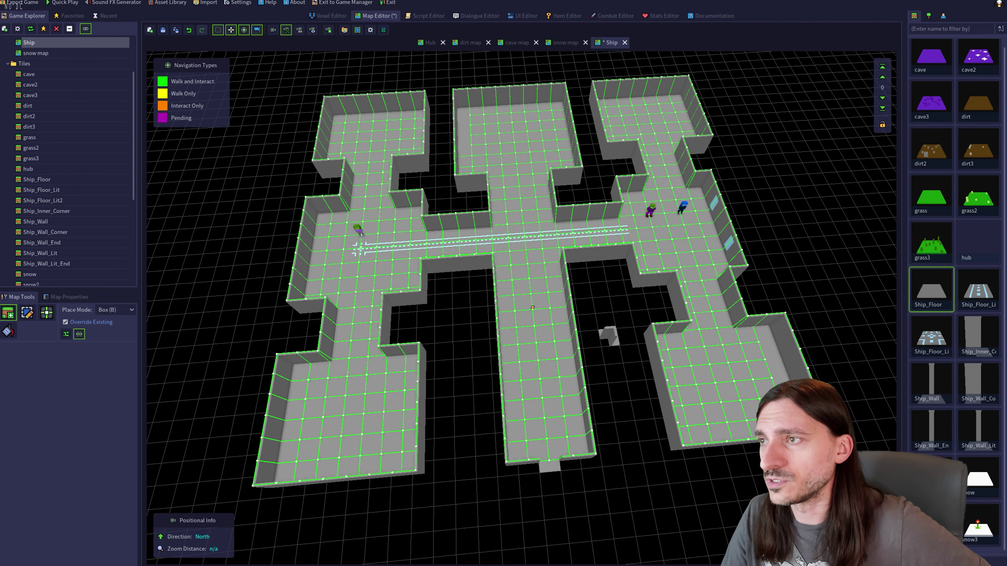
{"action": "left_click", "coordinate": [978, 289]}
{"action": "left_click_drag", "start_coordinate": [551, 474], "coordinate": [527, 250]}
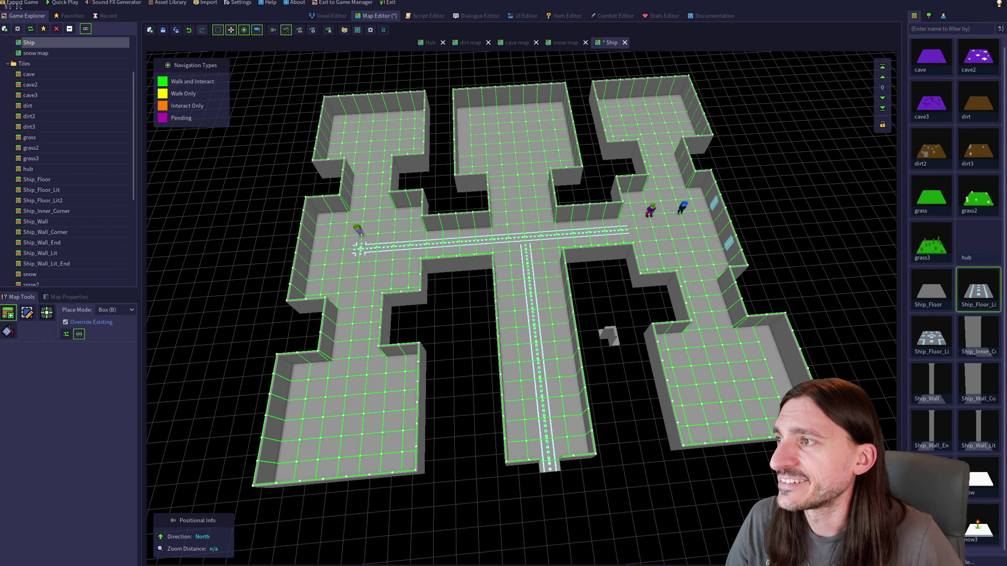
Place Ship_Floor_Lit2 at the strip crossing and extend the Ship_Floor_Lit strip north, ending it with Ship_Floor inside the north central room
{"action": "left_click", "coordinate": [931, 337]}
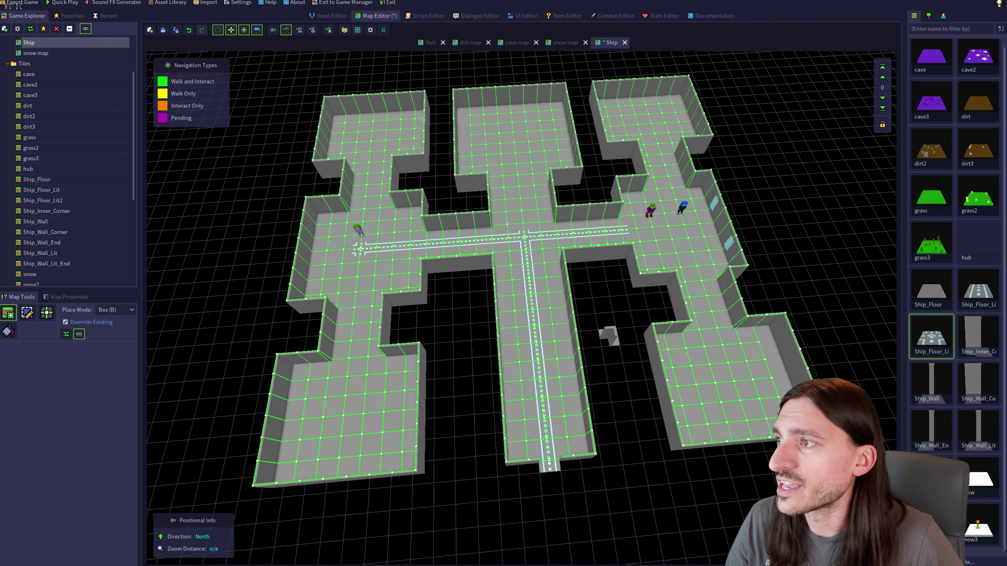
{"action": "left_click", "coordinate": [978, 289]}
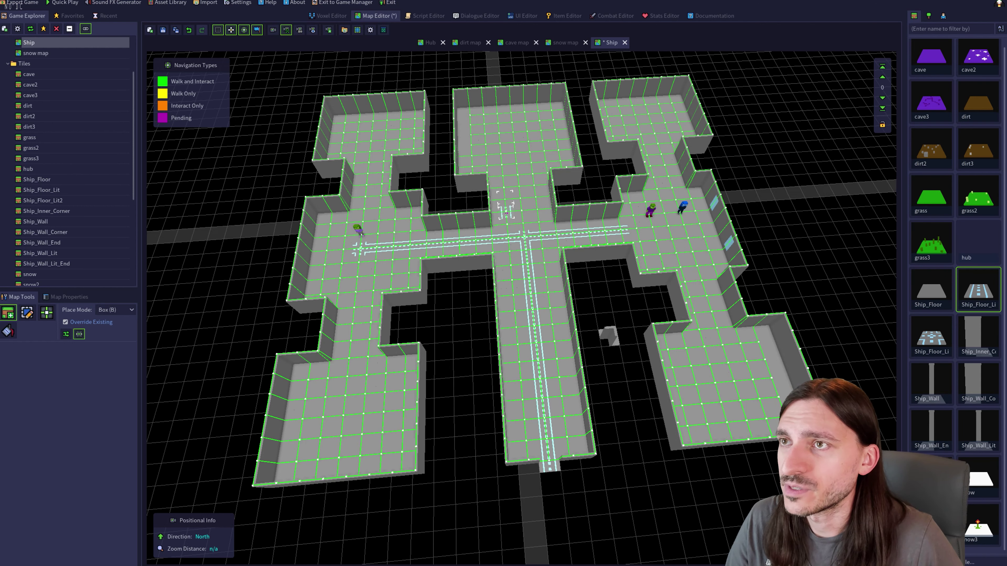
{"action": "left_click", "coordinate": [523, 224]}
{"action": "left_click_drag", "start_coordinate": [520, 194], "coordinate": [515, 148]}
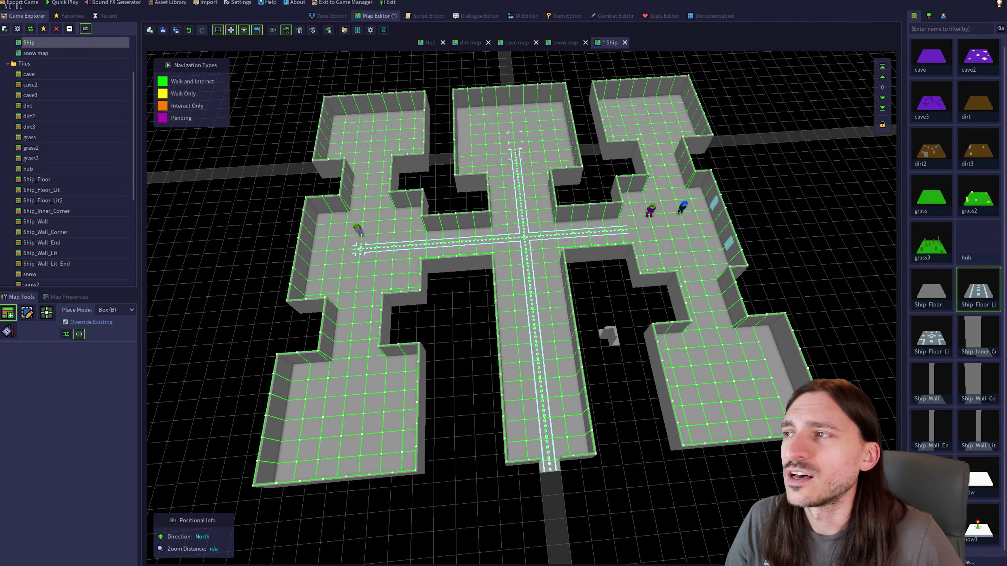
{"action": "left_click", "coordinate": [931, 289]}
{"action": "left_click", "coordinate": [516, 154]}
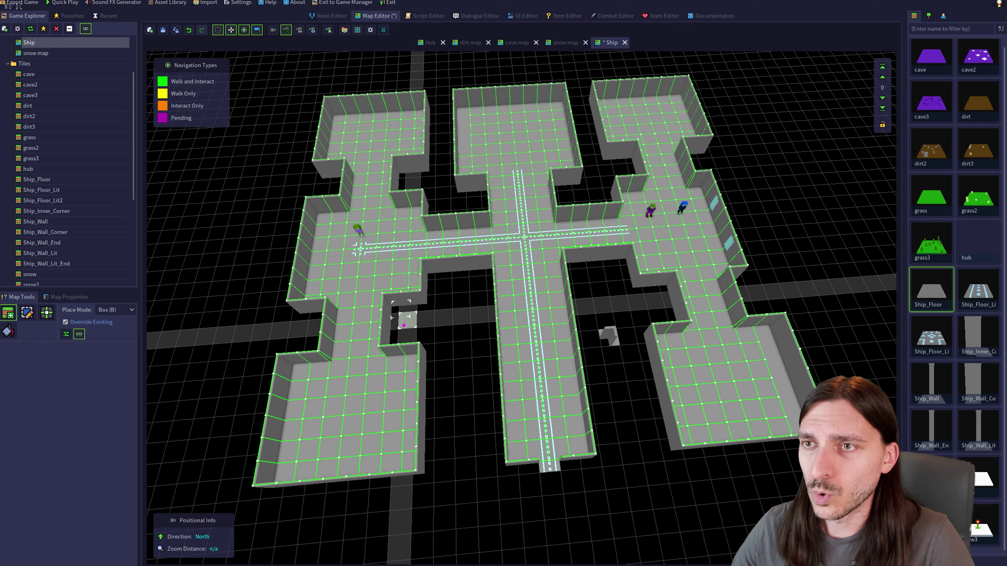
Open the Ship_Wall_End tile in the Voxel Editor
{"action": "middle_click_drag", "start_coordinate": [296, 328], "coordinate": [291, 365]}
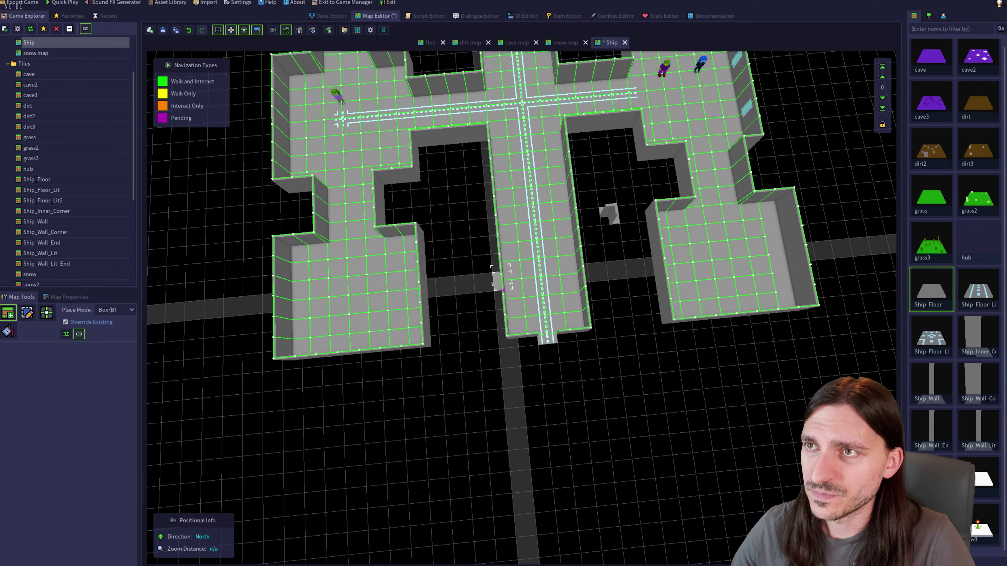
{"action": "left_click", "coordinate": [978, 383]}
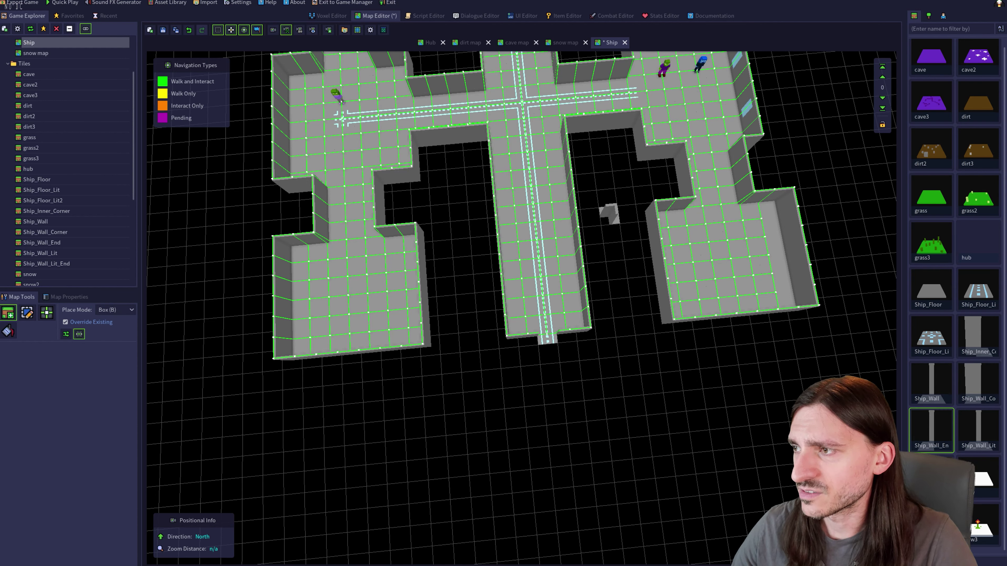
{"action": "left_click", "coordinate": [977, 429]}
{"action": "left_click", "coordinate": [931, 475]}
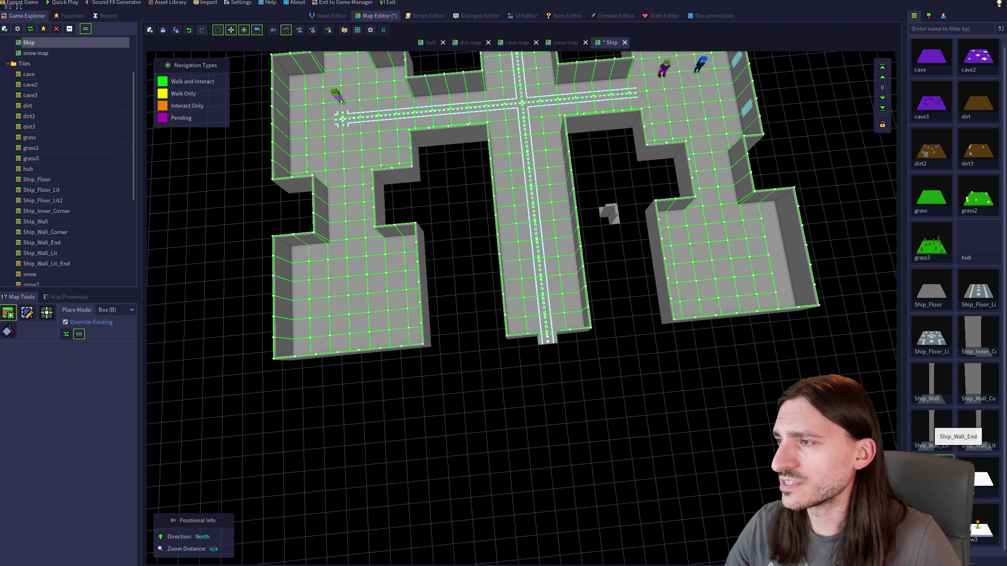
{"action": "double_click", "coordinate": [932, 429]}
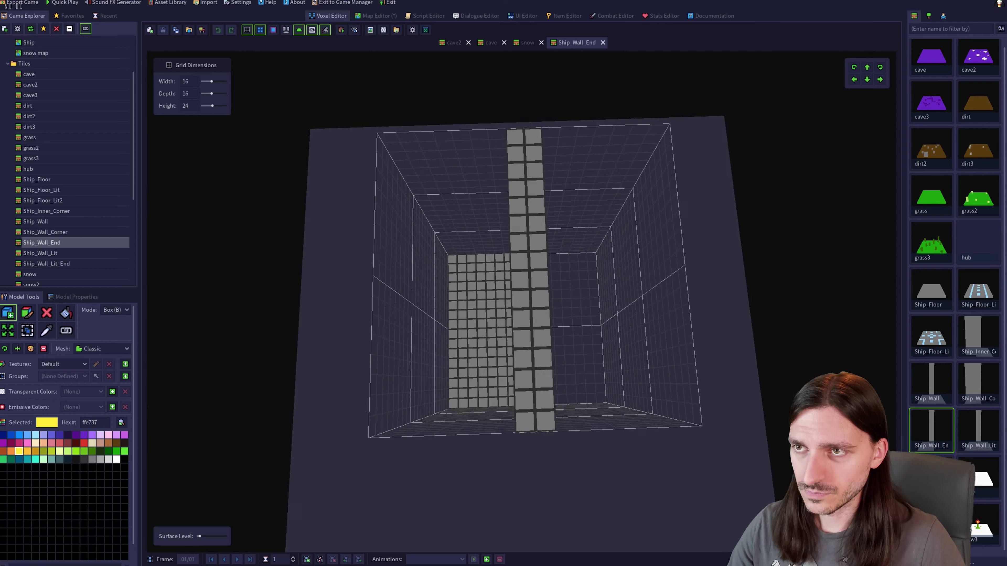
Build a full-height perpendicular wall stub, two voxels thick, in colour 7b7b7b from the middle of the wall to the tile's floor edge
{"action": "middle_click_drag", "start_coordinate": [521, 302], "coordinate": [634, 294]}
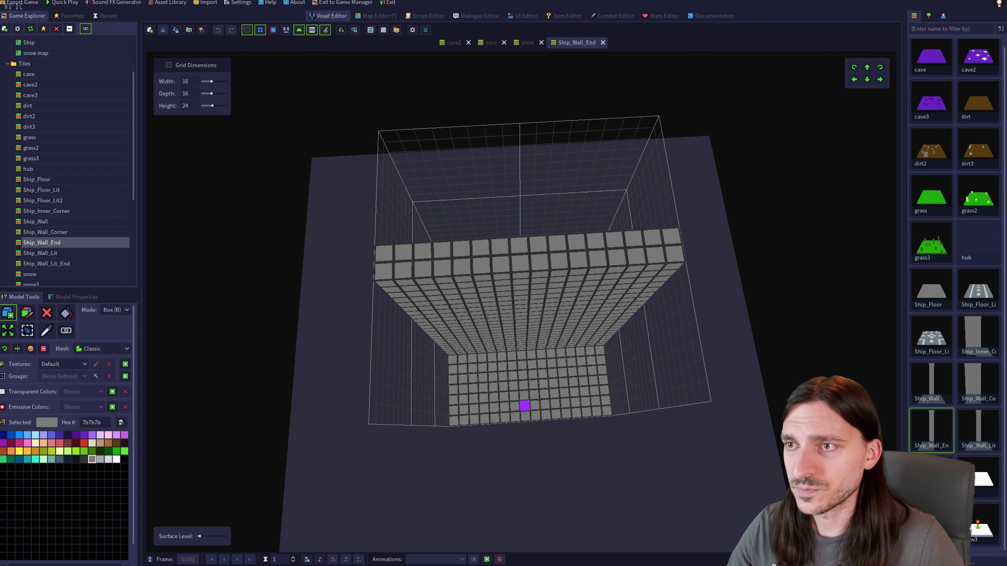
{"action": "left_click_drag", "start_coordinate": [521, 355], "coordinate": [540, 277]}
{"action": "middle_click_drag", "start_coordinate": [555, 403], "coordinate": [682, 398]}
{"action": "middle_click_drag", "start_coordinate": [626, 357], "coordinate": [589, 354]}
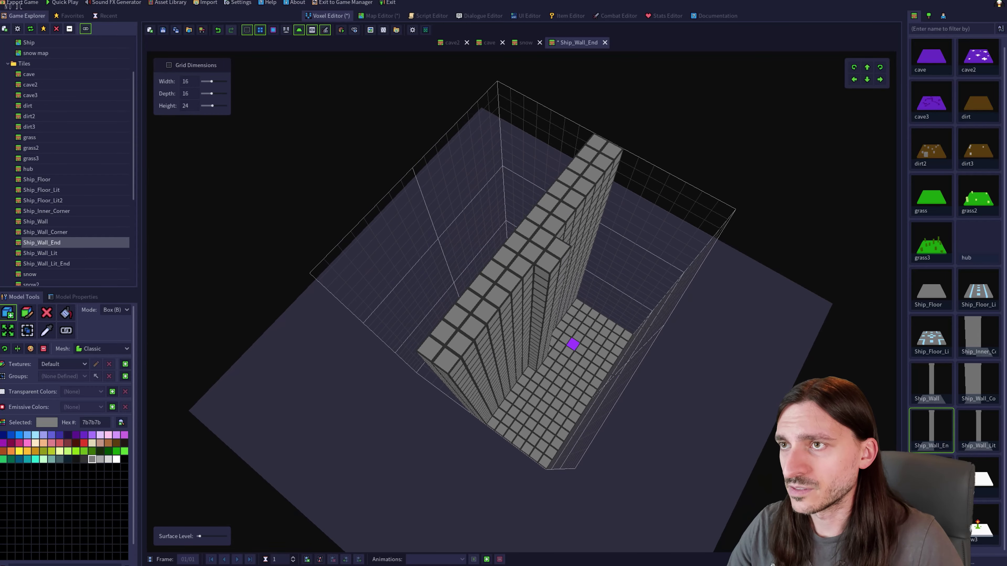
{"action": "left_click_drag", "start_coordinate": [555, 272], "coordinate": [590, 392]}
{"action": "middle_click_drag", "start_coordinate": [590, 392], "coordinate": [432, 357]}
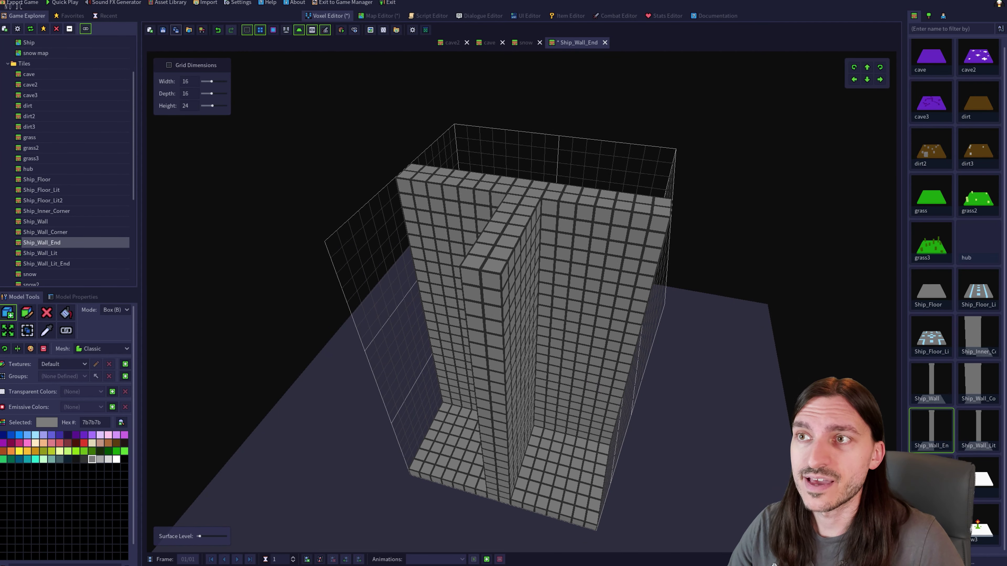
Save the modified model as a new tile named Ship_Wall_DoorFrame
{"action": "left_click", "coordinate": [176, 29]}
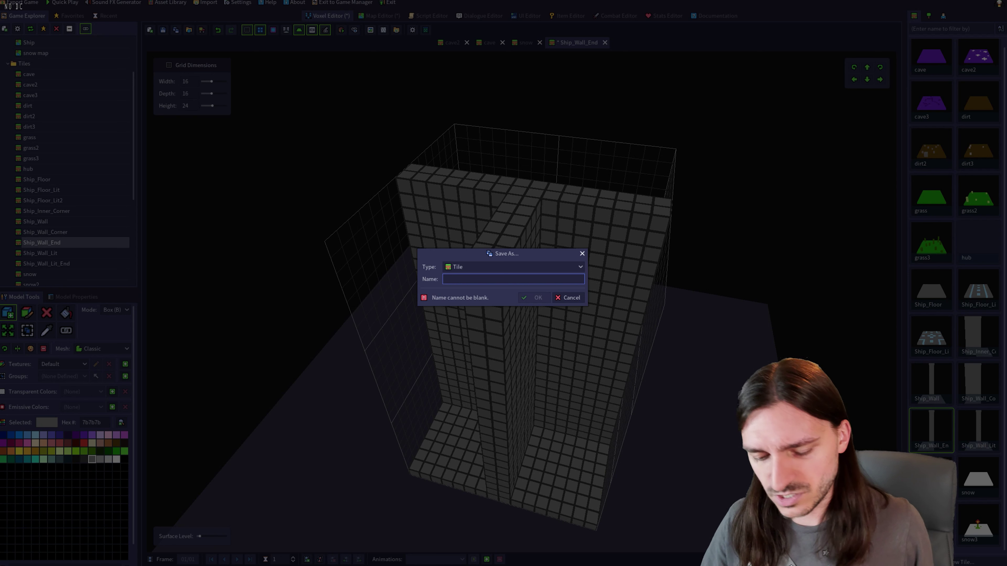
{"action": "type", "text": "Shi"}
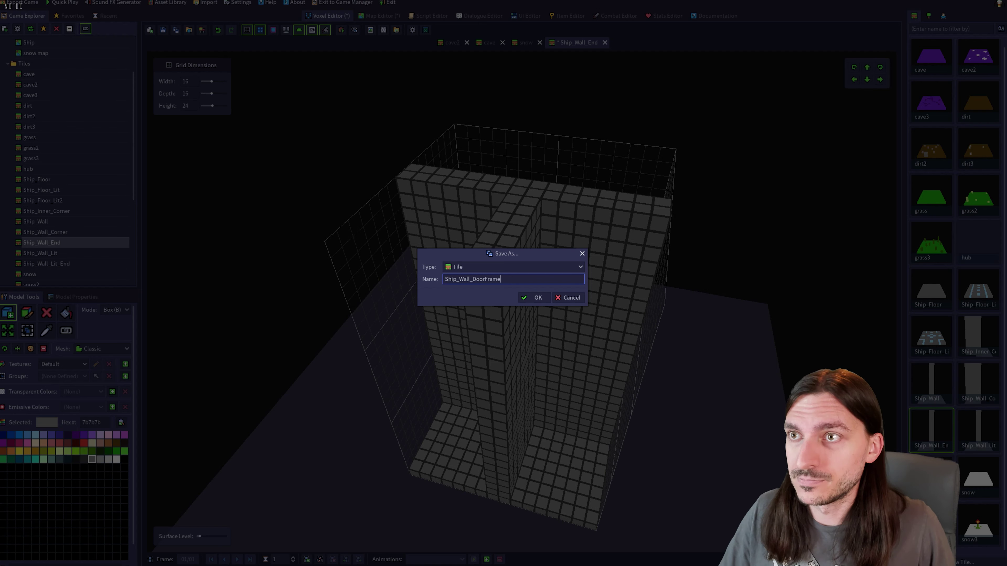
{"action": "type", "text": "p_Wall_DoorFrame"}
{"action": "key", "text": "Return"}
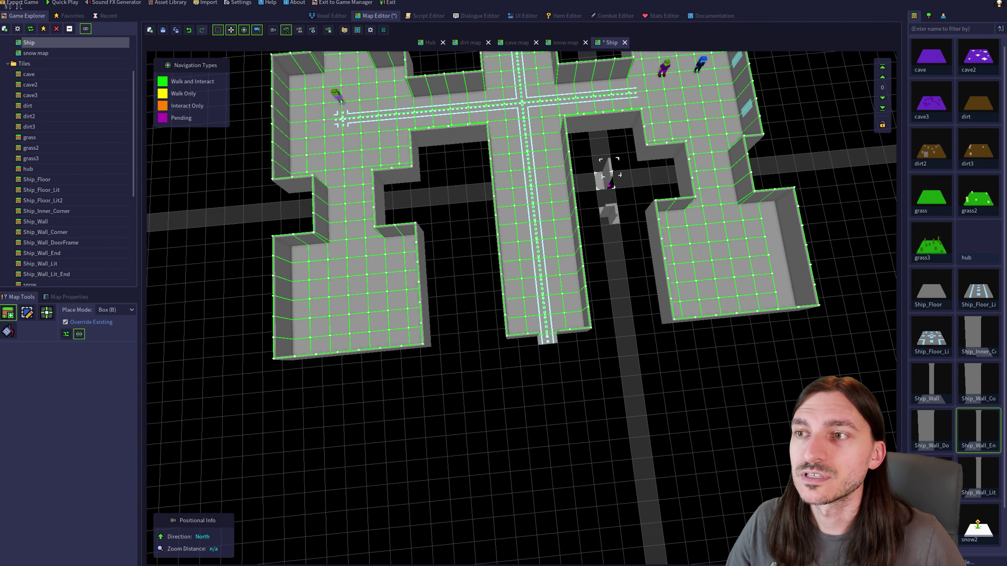
Return to the Ship map and place Ship_Wall_DoorFrame tiles on both sides of the entrances to the three north and two south rooms
{"action": "scroll", "coordinate": [591, 412], "scroll_direction": "down", "scroll_amount": 2}
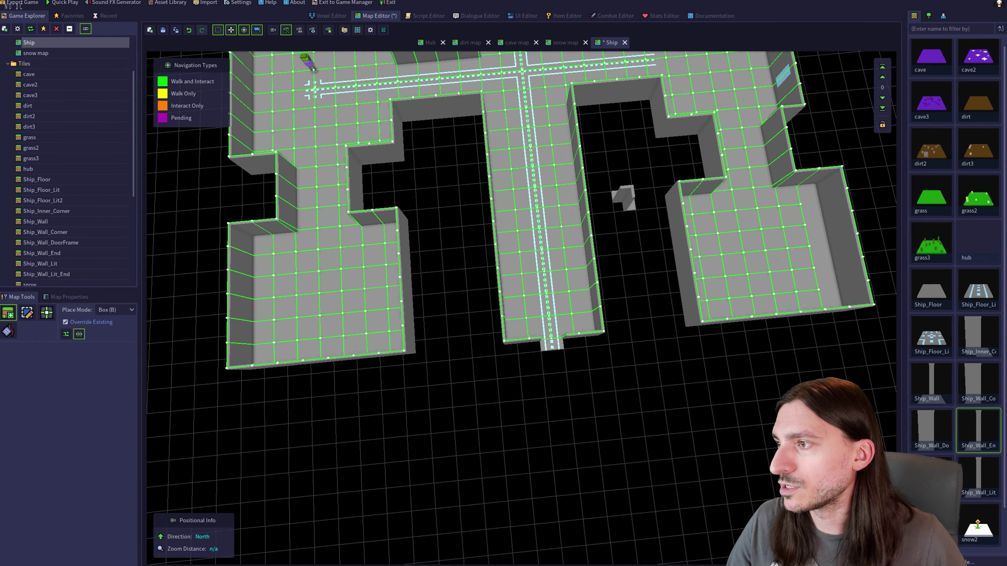
{"action": "left_click", "coordinate": [930, 429]}
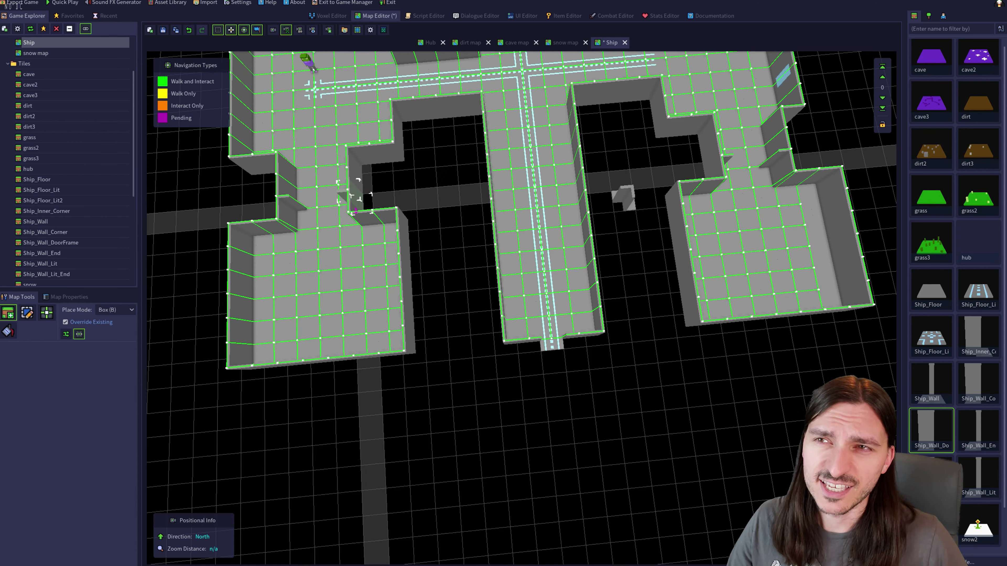
{"action": "scroll", "coordinate": [533, 209], "scroll_direction": "down", "scroll_amount": 3}
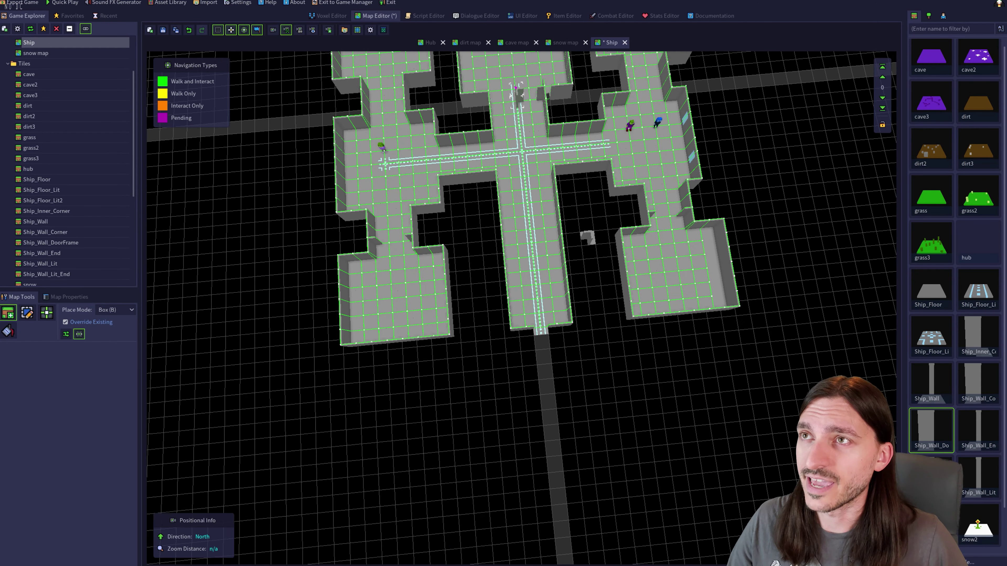
{"action": "left_click", "coordinate": [489, 97]}
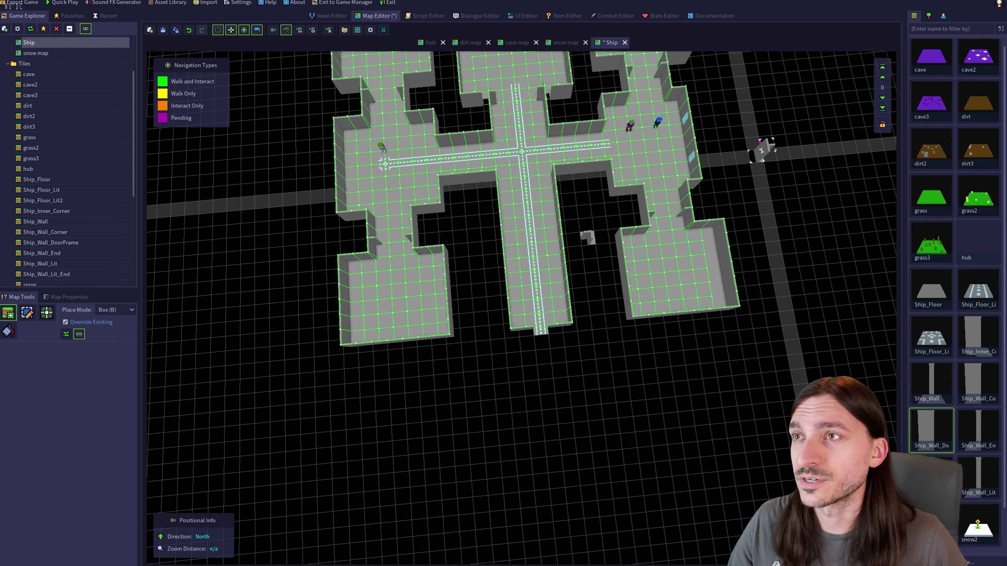
{"action": "key", "text": "w"}
{"action": "scroll", "coordinate": [682, 170], "scroll_direction": "up", "scroll_amount": 4}
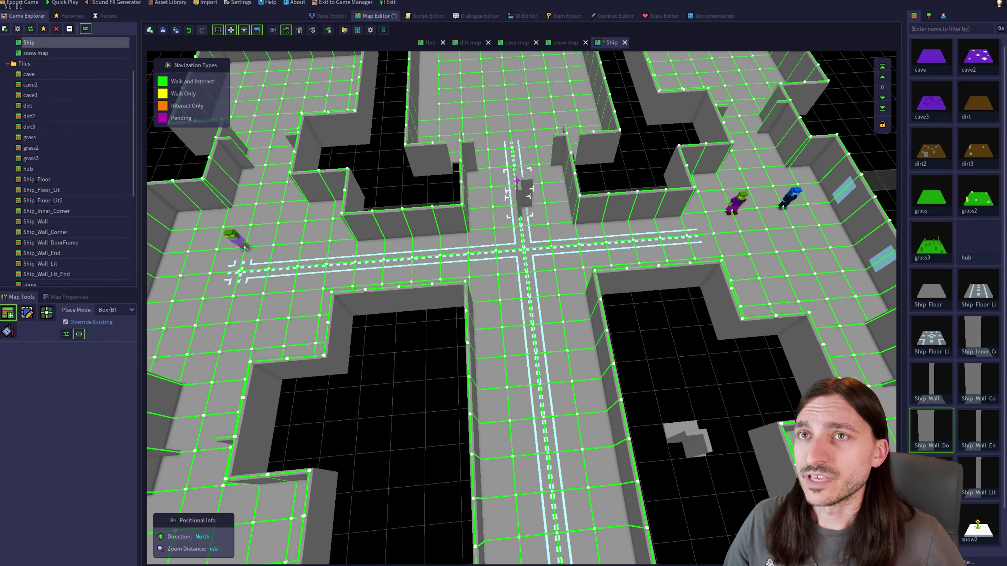
Fill the wall gap at the west corner of the north-middle room's entrance with a Ship_Inner_Corner tile
{"action": "scroll", "coordinate": [521, 198], "scroll_direction": "up", "scroll_amount": 3}
{"action": "middle_click_drag", "start_coordinate": [566, 180], "coordinate": [505, 185]}
{"action": "scroll", "coordinate": [472, 139], "scroll_direction": "up", "scroll_amount": 2}
{"action": "middle_click_drag", "start_coordinate": [467, 117], "coordinate": [468, 60]}
{"action": "key", "text": "w"}
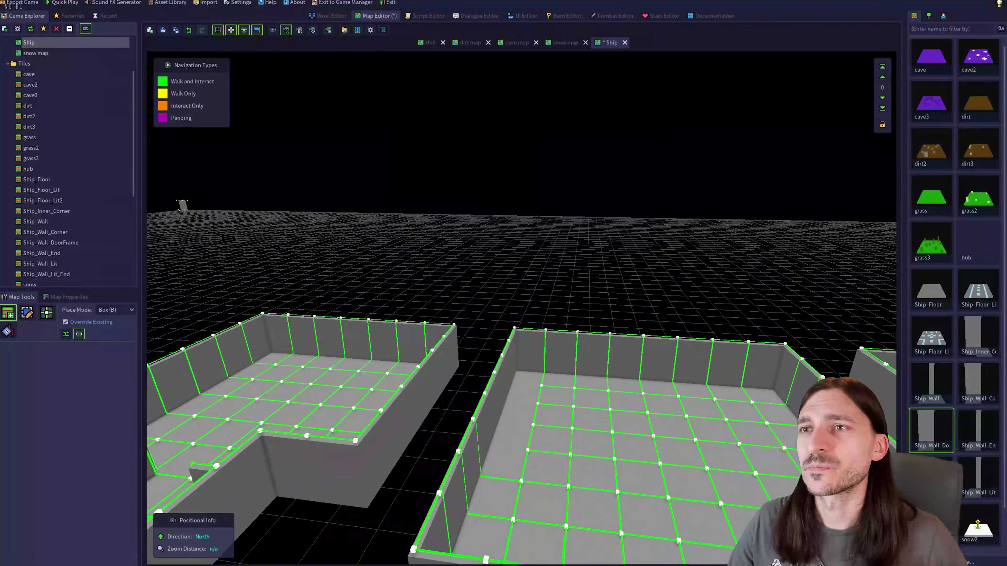
{"action": "middle_click_drag", "start_coordinate": [412, 190], "coordinate": [583, 254]}
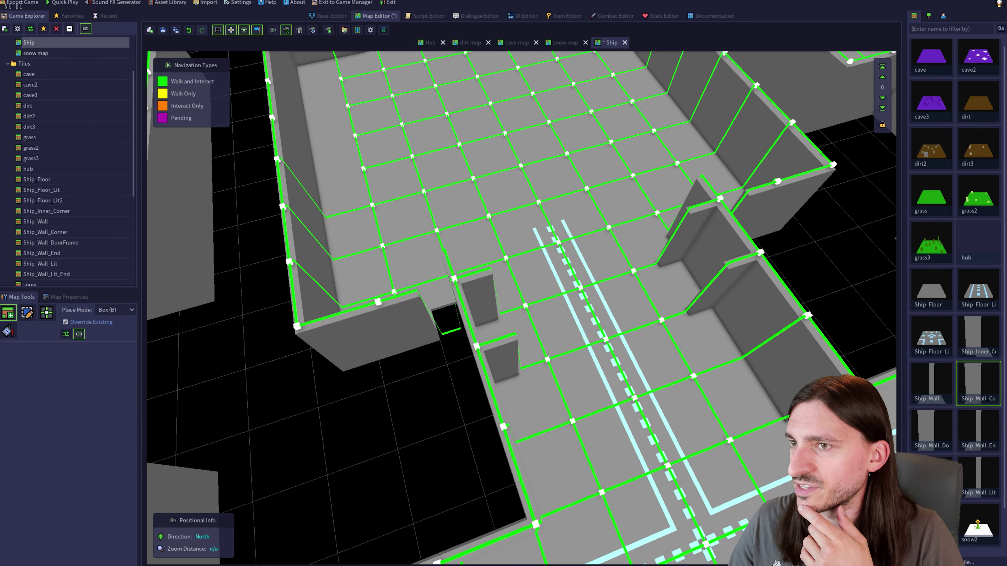
{"action": "left_click", "coordinate": [978, 337]}
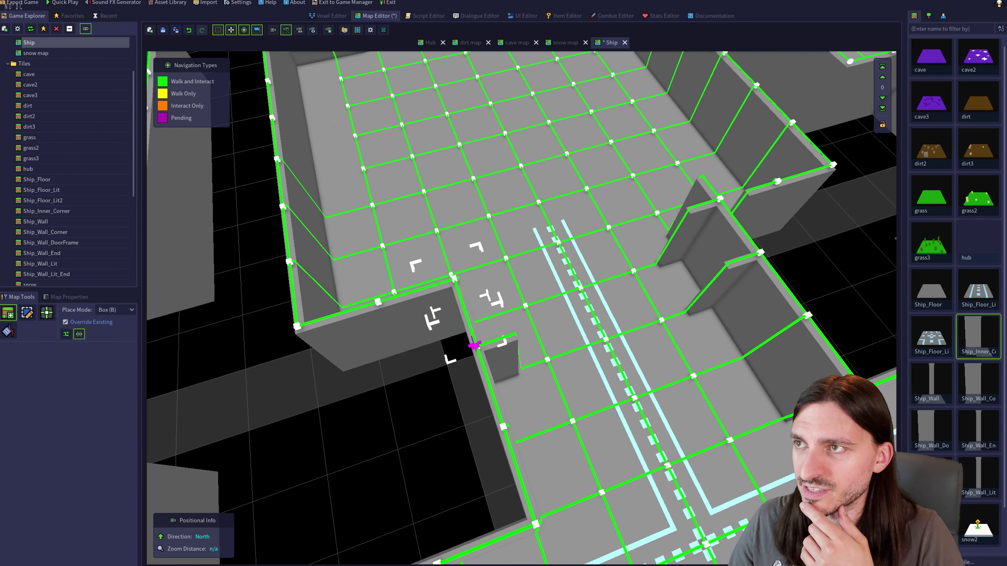
Inspect the corridors, rooms and door frames of the Ship map from several angles for gaps or misplaced tiles
{"action": "scroll", "coordinate": [474, 345], "scroll_direction": "down", "scroll_amount": 5}
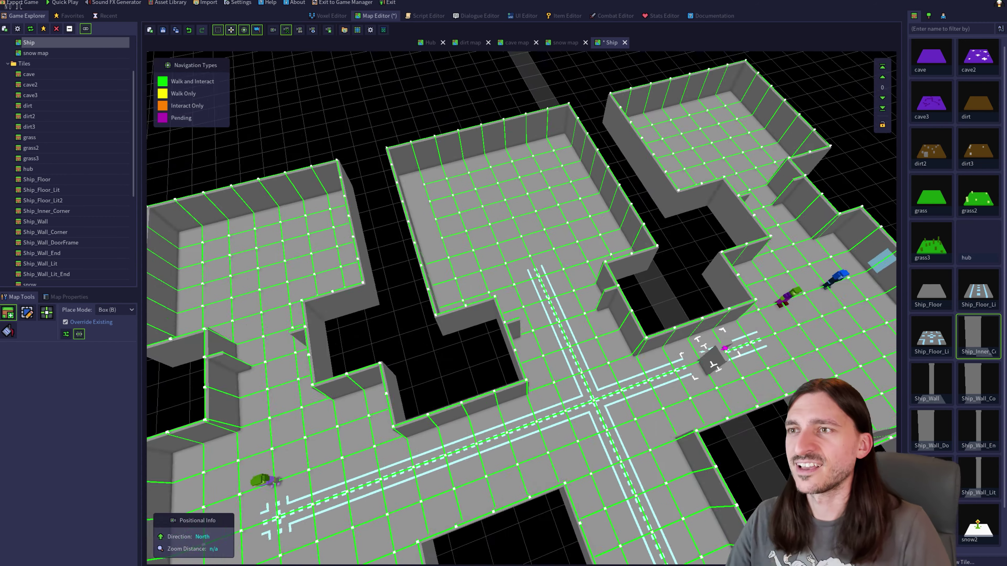
{"action": "scroll", "coordinate": [713, 357], "scroll_direction": "down", "scroll_amount": 5}
{"action": "scroll", "coordinate": [701, 360], "scroll_direction": "up", "scroll_amount": 5}
{"action": "middle_click_drag", "start_coordinate": [725, 394], "coordinate": [771, 408]}
{"action": "scroll", "coordinate": [780, 361], "scroll_direction": "down", "scroll_amount": 4}
{"action": "scroll", "coordinate": [770, 409], "scroll_direction": "up", "scroll_amount": 6}
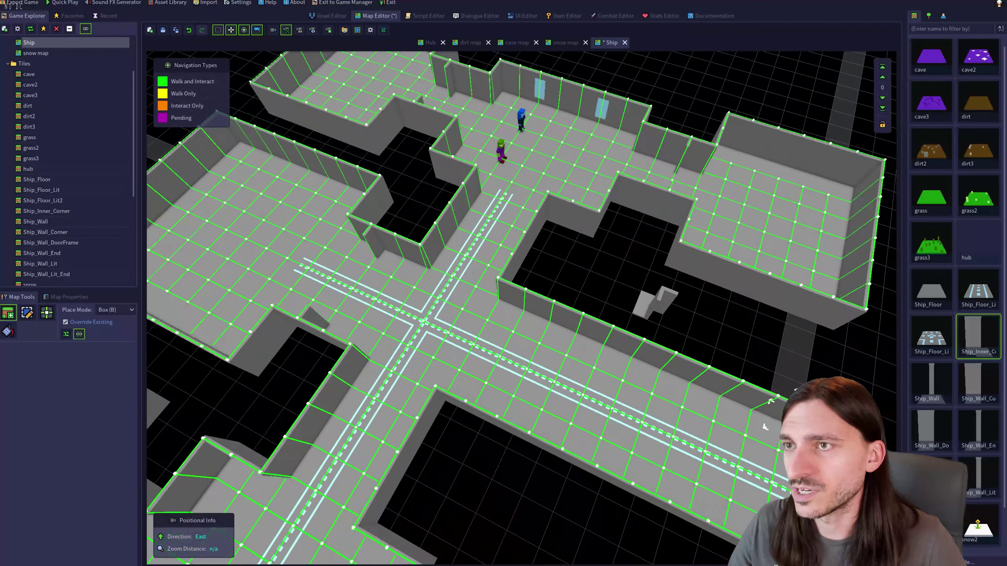
{"action": "scroll", "coordinate": [770, 409], "scroll_direction": "down", "scroll_amount": 3}
{"action": "middle_click_drag", "start_coordinate": [771, 409], "coordinate": [571, 365]}
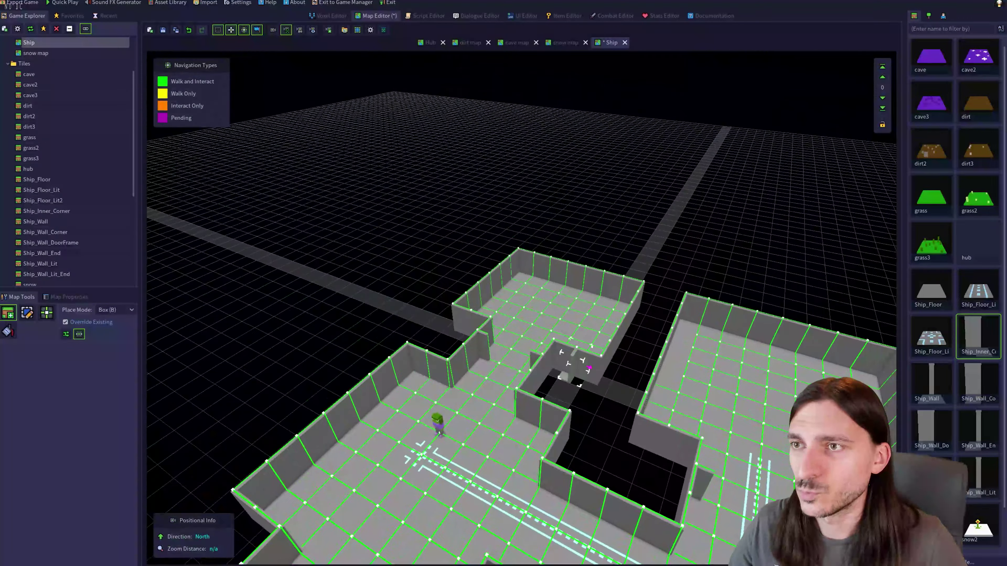
{"action": "scroll", "coordinate": [595, 397], "scroll_direction": "down", "scroll_amount": 4}
{"action": "middle_click_drag", "start_coordinate": [631, 418], "coordinate": [677, 455]}
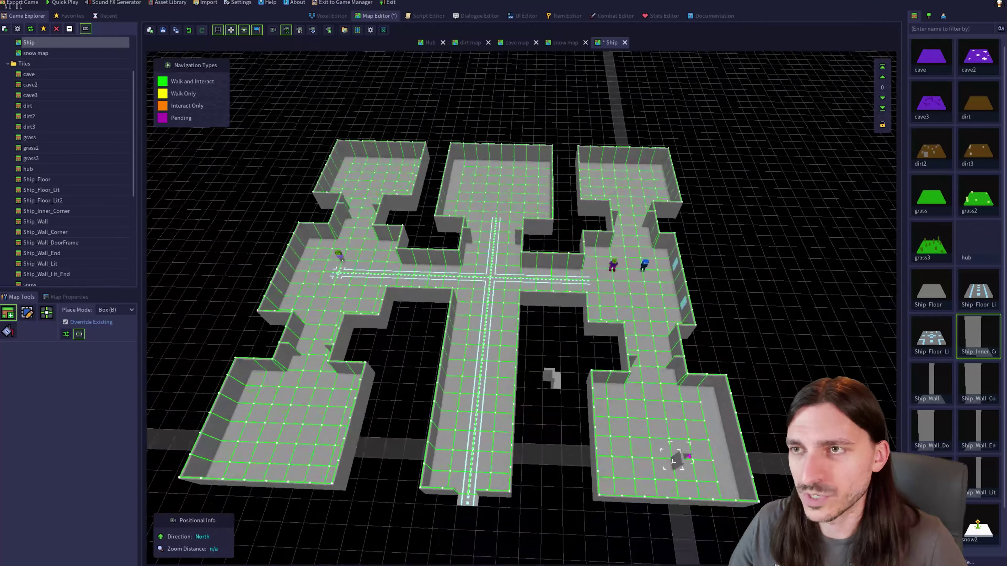
Delete the stray wall tile in the empty area between the central south corridor and the south-east room
{"action": "scroll", "coordinate": [580, 427], "scroll_direction": "up", "scroll_amount": 5}
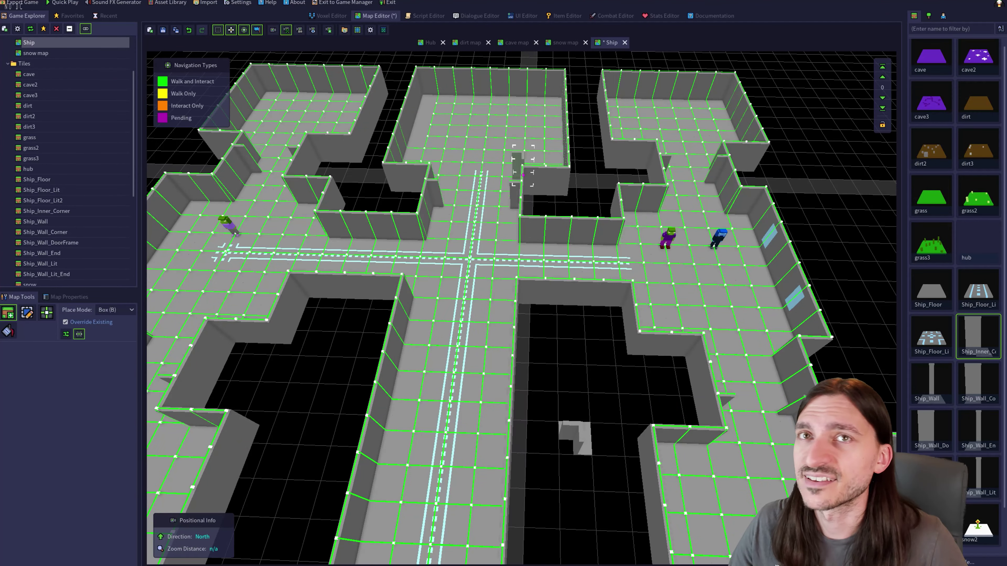
{"action": "key", "text": "e"}
{"action": "left_click", "coordinate": [578, 453]}
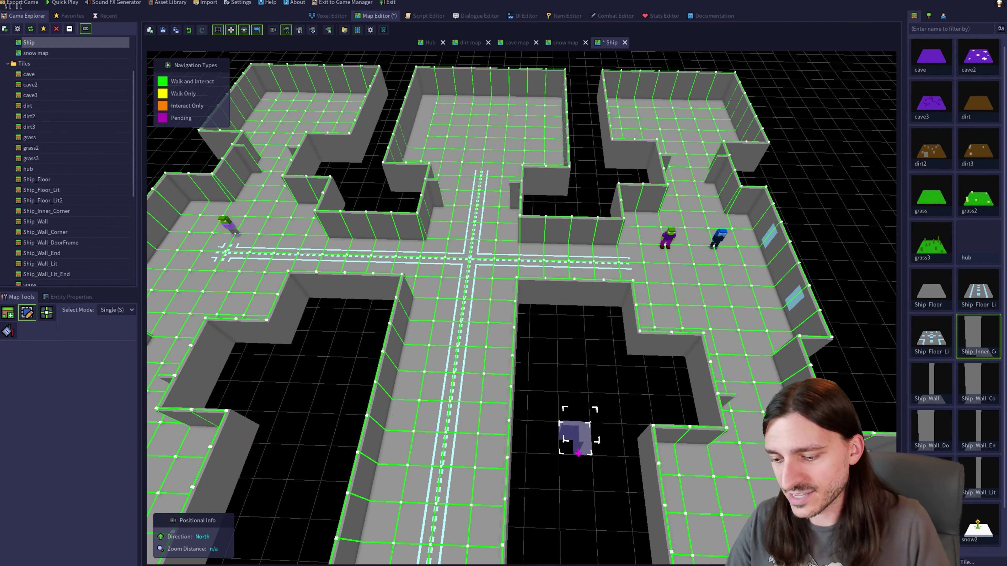
{"action": "scroll", "coordinate": [521, 308], "scroll_direction": "down", "scroll_amount": 2}
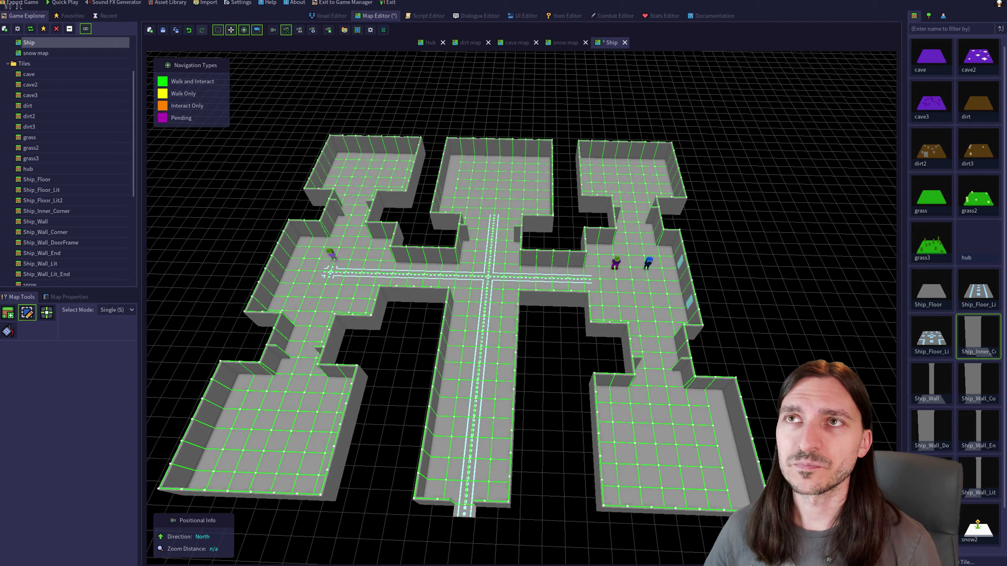
Review the overall layout of the Ship map, including its rooms, corridors and lit floor strips
{"action": "mouse_move", "coordinate": [521, 308]}
{"action": "right_mouse_down"}
{"action": "mouse_move", "coordinate": [521, 396]}
{"action": "mouse_move", "coordinate": [524, 302]}
{"action": "right_mouse_up"}
{"action": "key", "text": "w"}
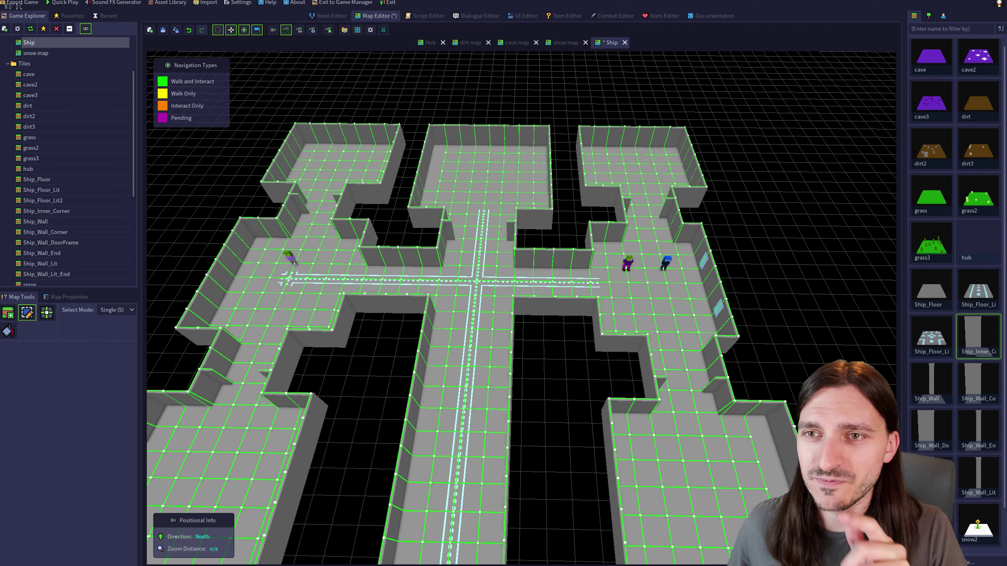
{"action": "right_click_drag", "start_coordinate": [521, 307], "coordinate": [467, 357]}
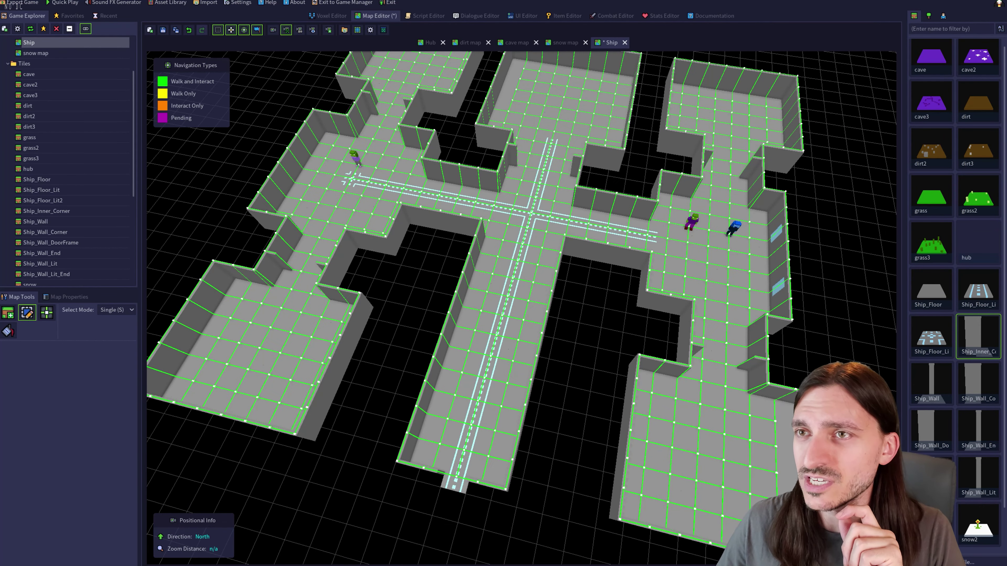
{"action": "right_click_drag", "start_coordinate": [521, 308], "coordinate": [606, 178]}
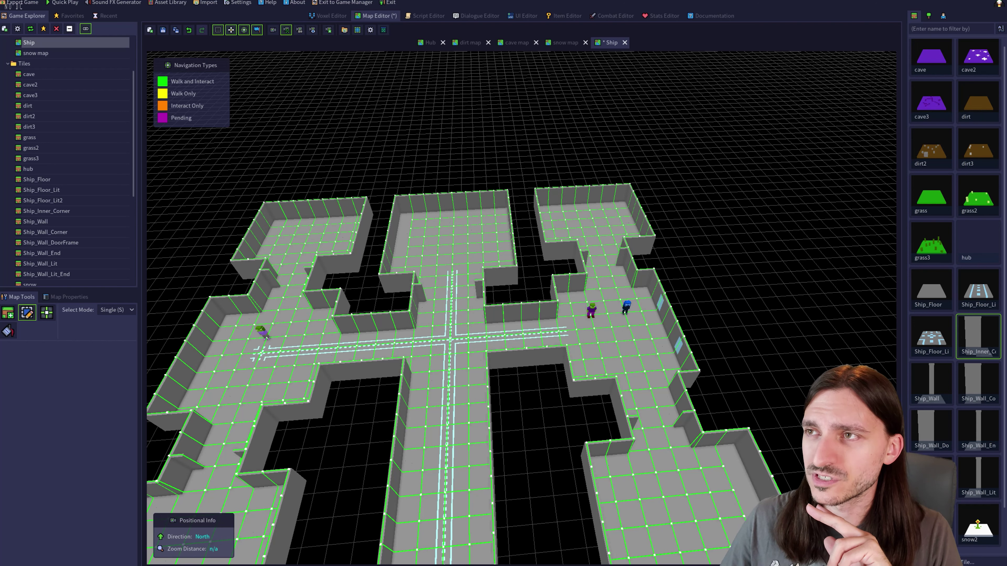
{"action": "scroll", "coordinate": [522, 307], "scroll_direction": "down", "scroll_amount": 2}
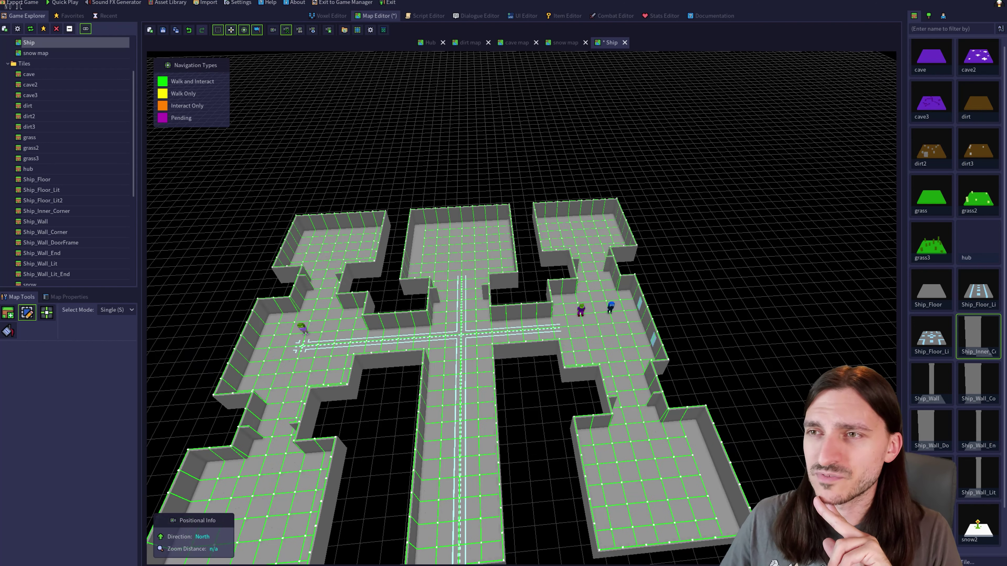
{"action": "middle_click_drag", "start_coordinate": [522, 308], "coordinate": [503, 329]}
{"action": "scroll", "coordinate": [522, 308], "scroll_direction": "up", "scroll_amount": 2}
{"action": "scroll", "coordinate": [522, 307], "scroll_direction": "down", "scroll_amount": 4}
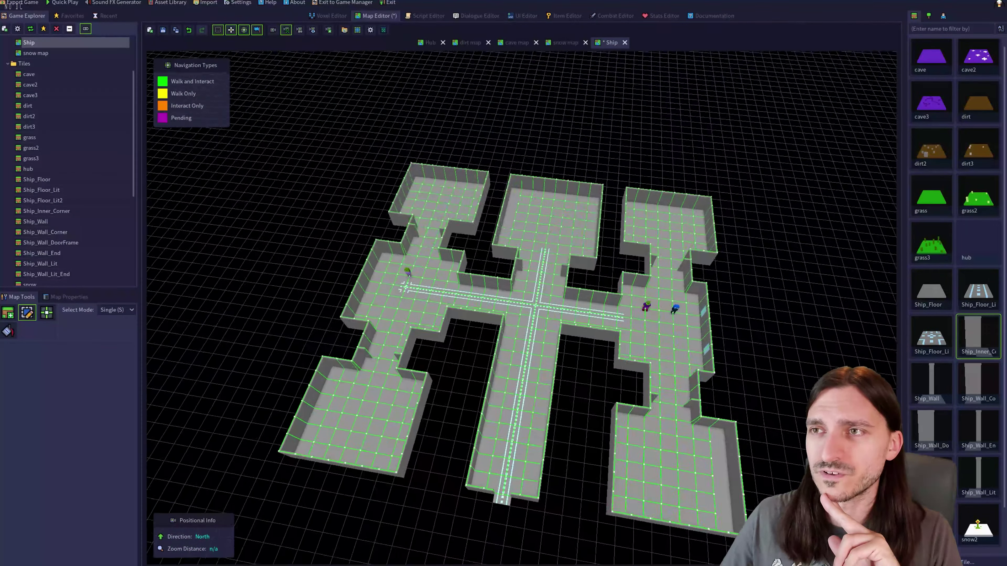
{"action": "middle_click_drag", "start_coordinate": [522, 307], "coordinate": [510, 320]}
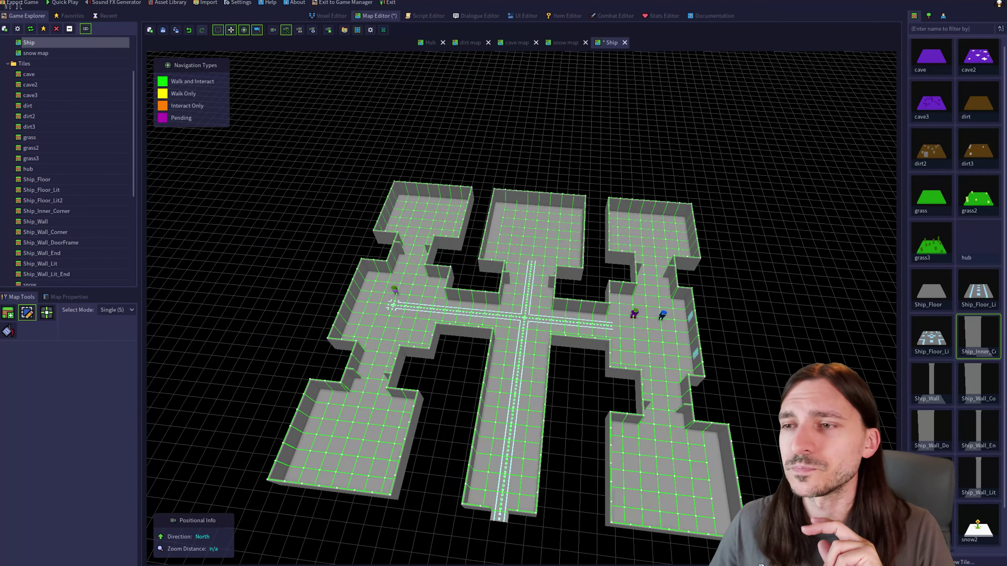